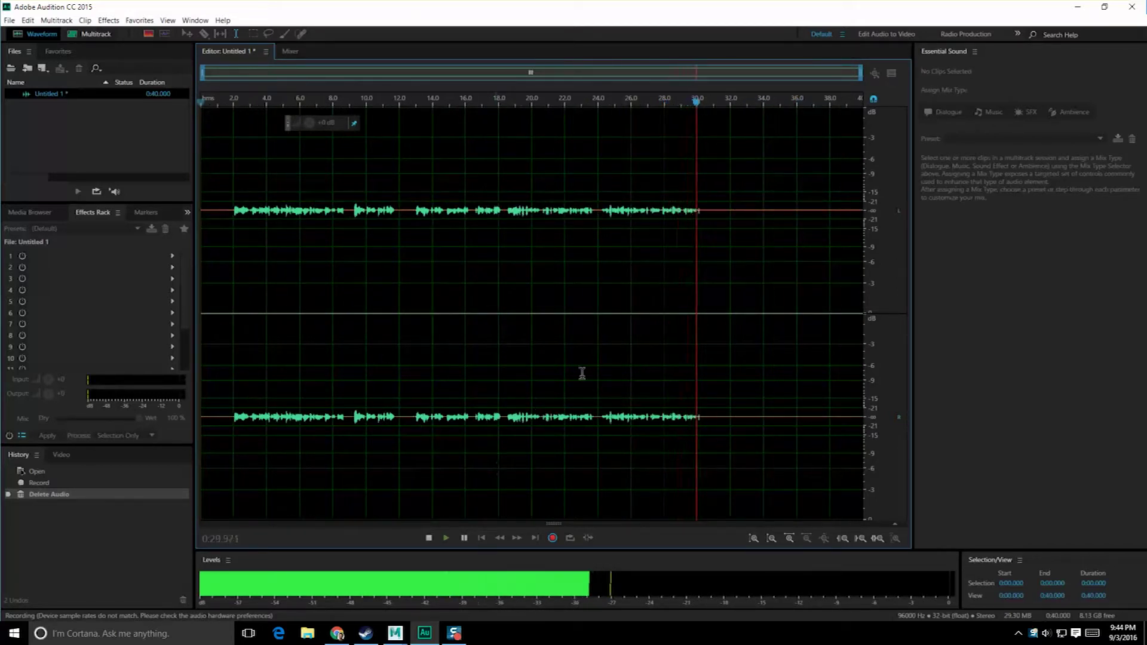
- Switch to Maya LT, discard the untitled scene, and open the recent scene Rough_FloorLayout_03.mlt
left_click(395, 633)
left_click(11, 24)
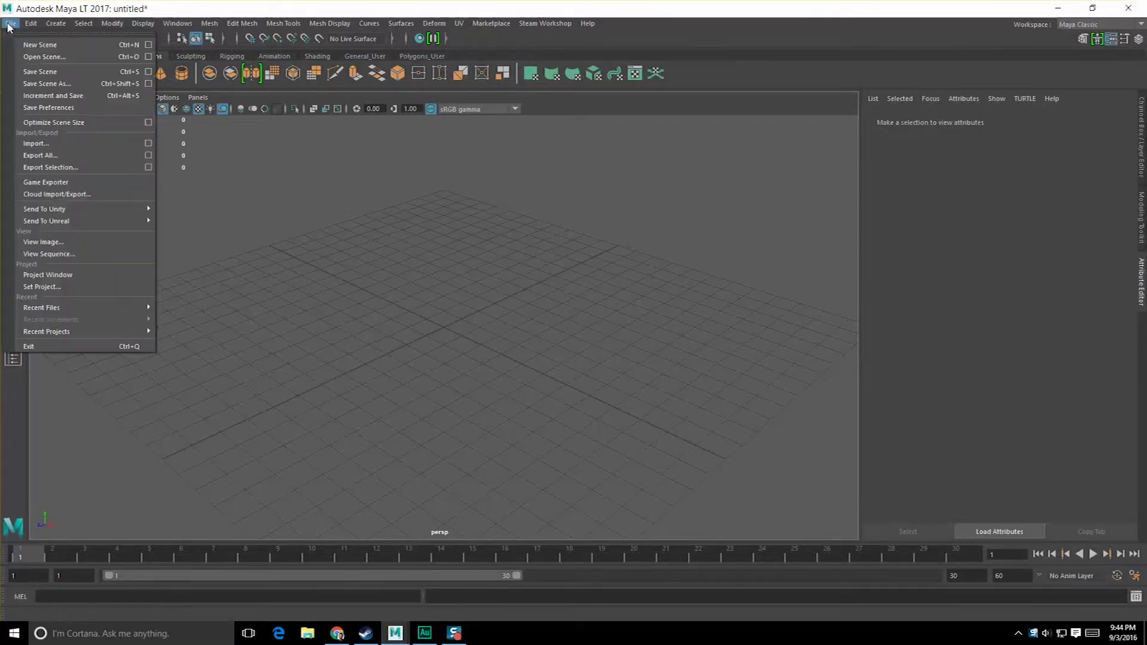
left_click(14, 41)
left_click(572, 320)
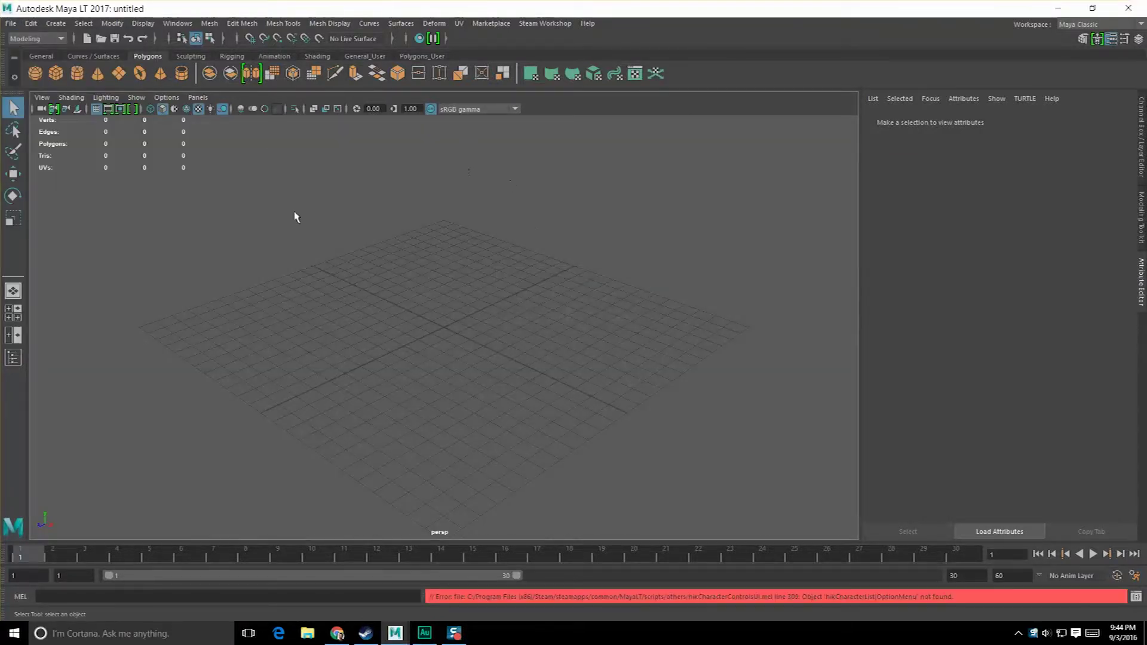
left_click(10, 23)
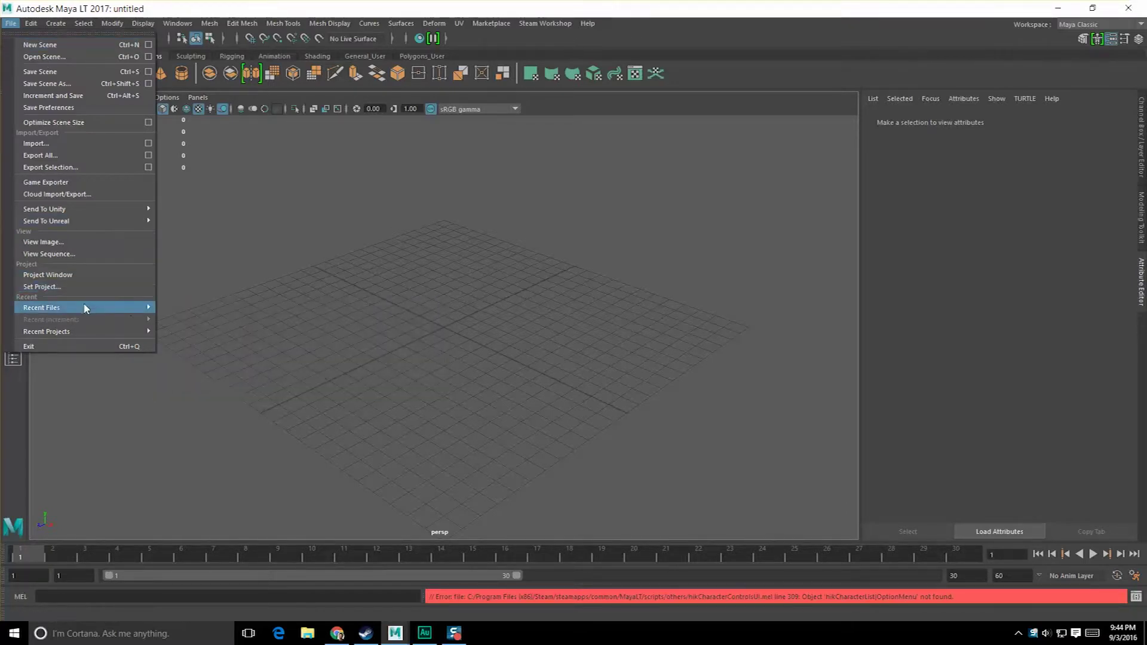
left_click(197, 309)
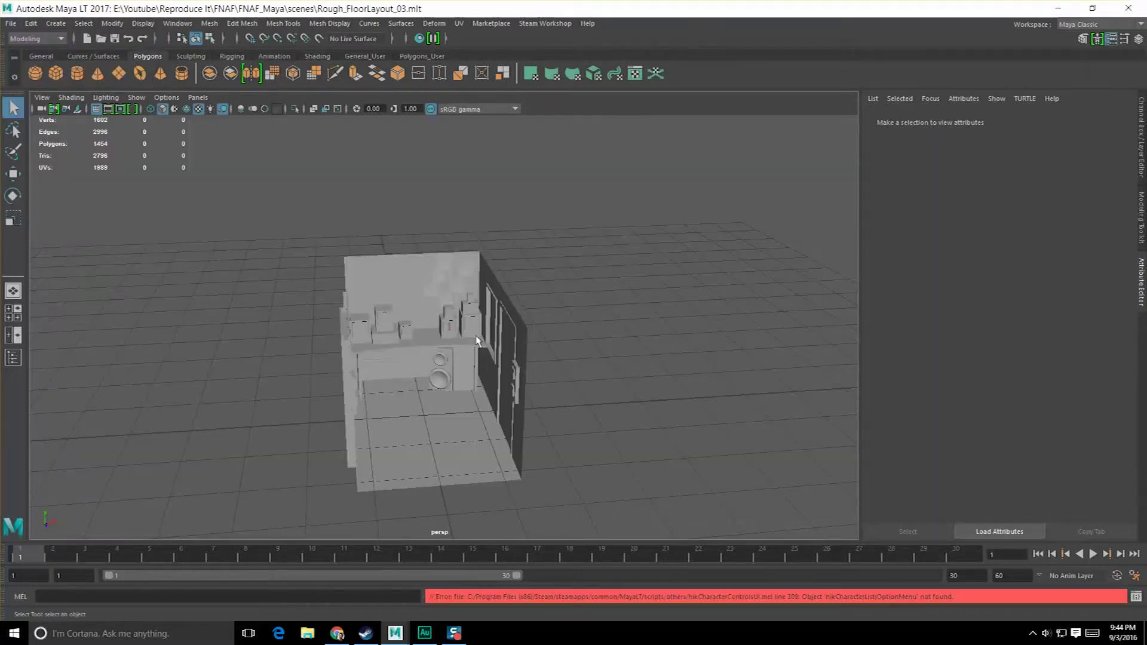
- Create a polygon cube on the floor inside the security room
right_click_drag(476, 335, 504, 407, "alt")
left_click_drag(505, 407, 489, 338, "alt")
middle_click_drag(489, 338, 506, 329, "alt")
right_click_drag(472, 333, 502, 316, "alt")
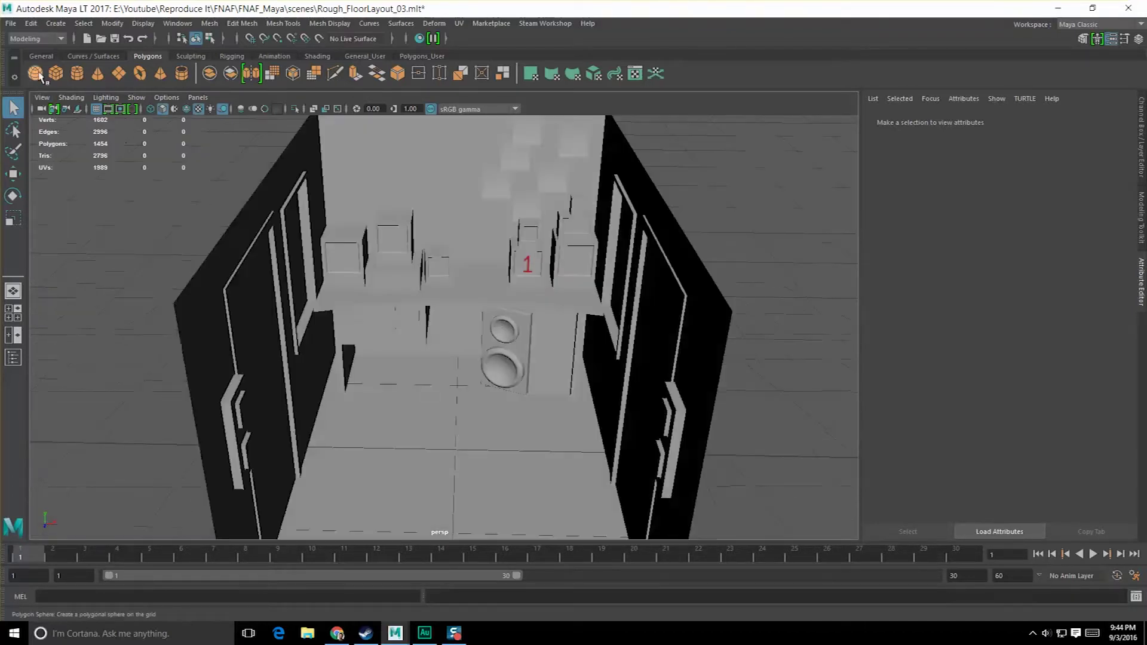
left_click(54, 74)
left_click_drag(502, 377, 506, 357, "alt")
right_click_drag(506, 357, 490, 371, "alt")
mouse_move(489, 371)
left_mouse_down("alt")
mouse_move(532, 367)
mouse_move(490, 368)
left_mouse_up("alt")
right_click_drag(490, 368, 519, 367, "alt")
key("w")
left_click_drag(493, 382, 474, 351, "alt")
right_click(468, 317)
right_click_drag(474, 351, 497, 357, "alt")
middle_click_drag(591, 349, 454, 325, "alt")
scroll(448, 322, "down", 2)
- Raise the cube's top face about 1.8 cm to turn it into a tall, animatronic-sized box
right_click_drag(433, 314, 351, 277)
left_click_drag(232, 226, 726, 373)
scroll(705, 367, "down", 1)
right_click_drag(338, 303, 330, 339)
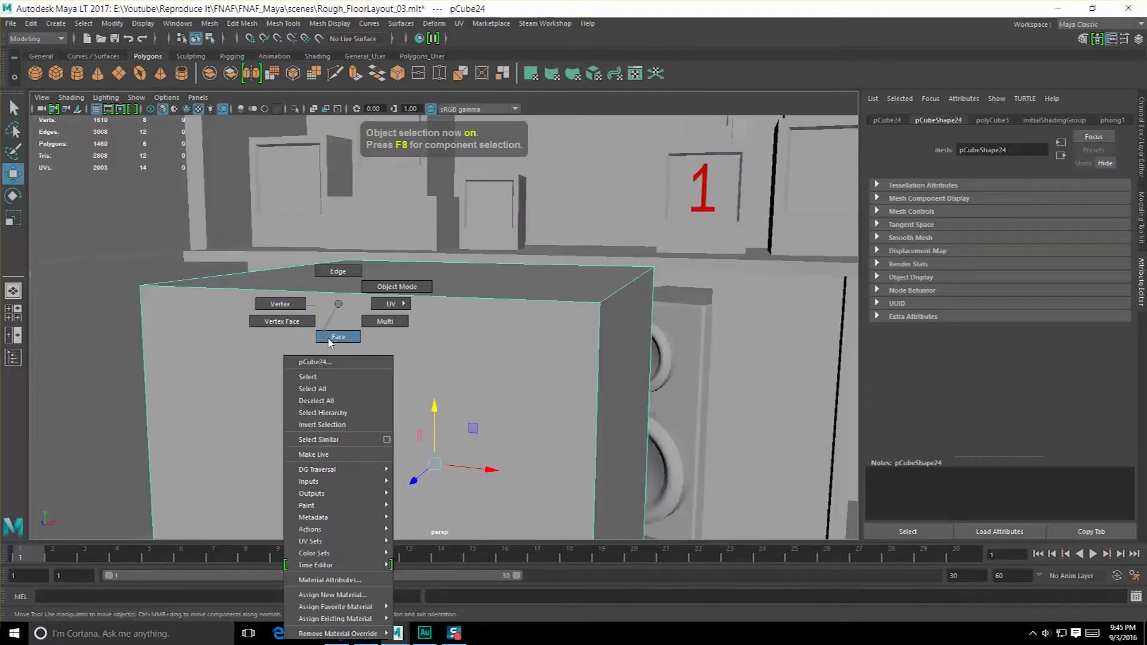
left_click(442, 281)
scroll(441, 286, "down", 6)
left_click_drag(410, 335, 435, 310, "alt")
left_click_drag(462, 254, 462, 175)
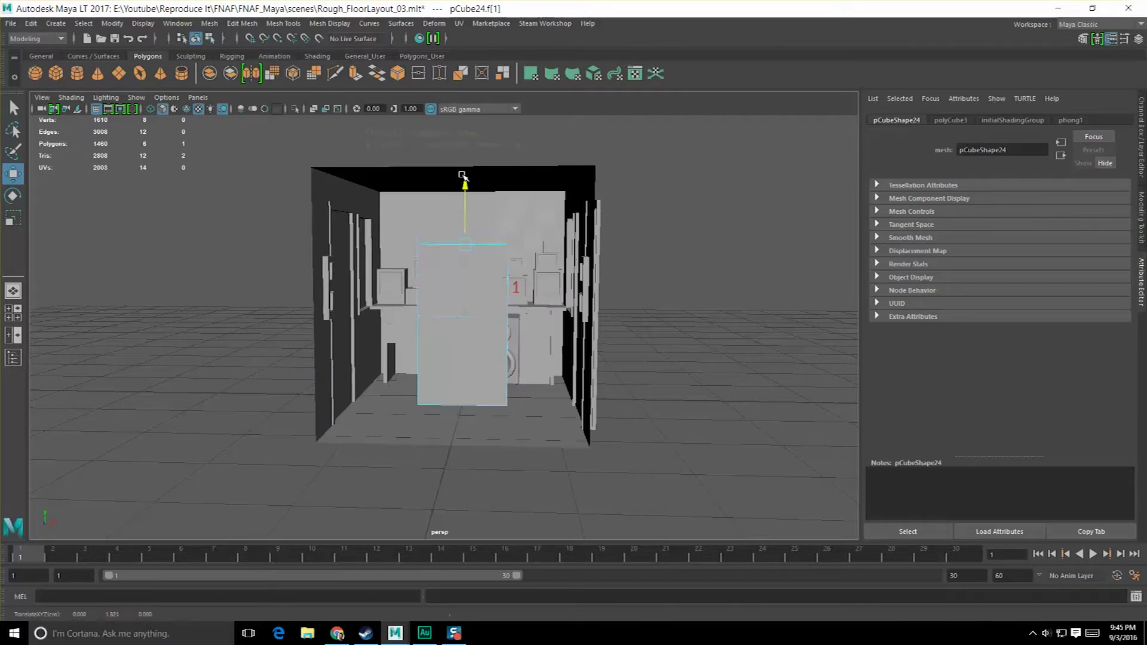
- Return to object selection and select the whole tall box in the room
scroll(413, 251, "up", 4)
middle_click_drag(426, 271, 403, 339, "alt")
left_click_drag(403, 338, 478, 365, "alt")
key("F8")
left_click(856, 404)
scroll(679, 403, "up", 5)
left_click(487, 290)
scroll(486, 374, "down", 6)
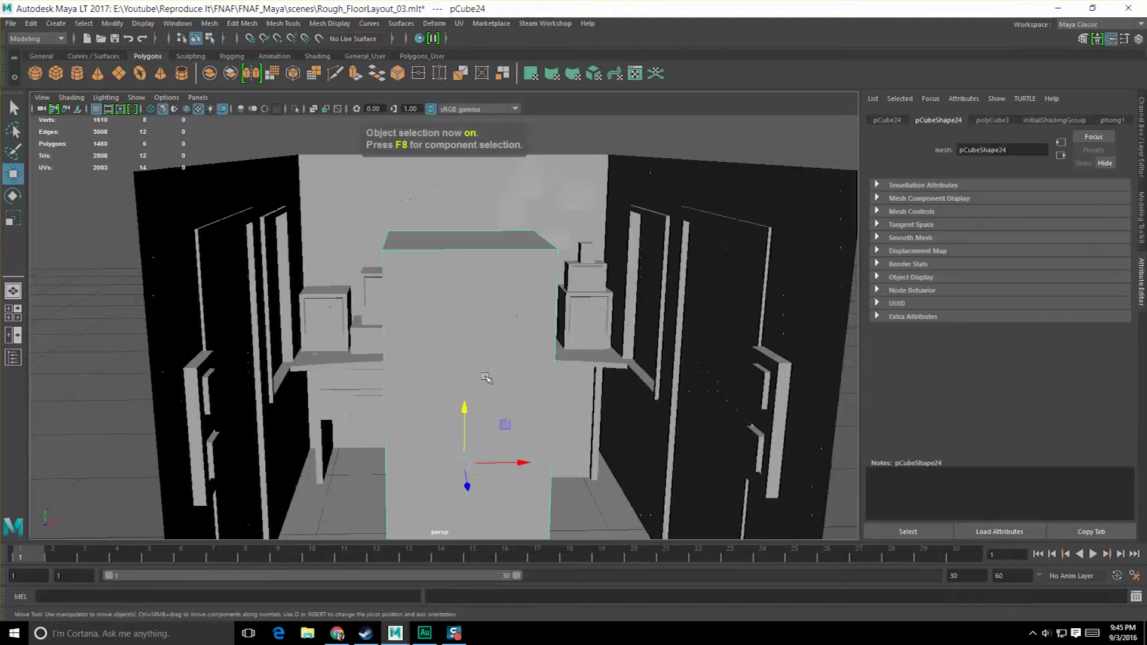
left_click_drag(386, 326, 402, 337, "alt")
- Export the selected box as a Maya LT file named ReferenceAnimatronicBox_01 in the project's scenes folder
left_click(16, 27)
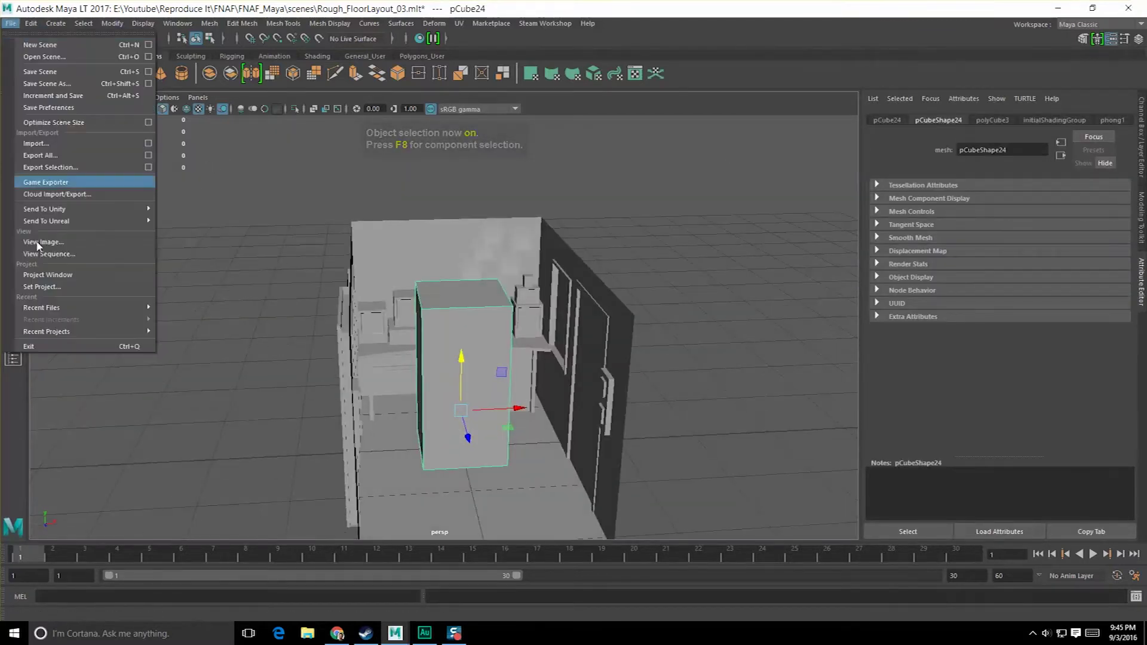
left_click(73, 178)
left_click(926, 516)
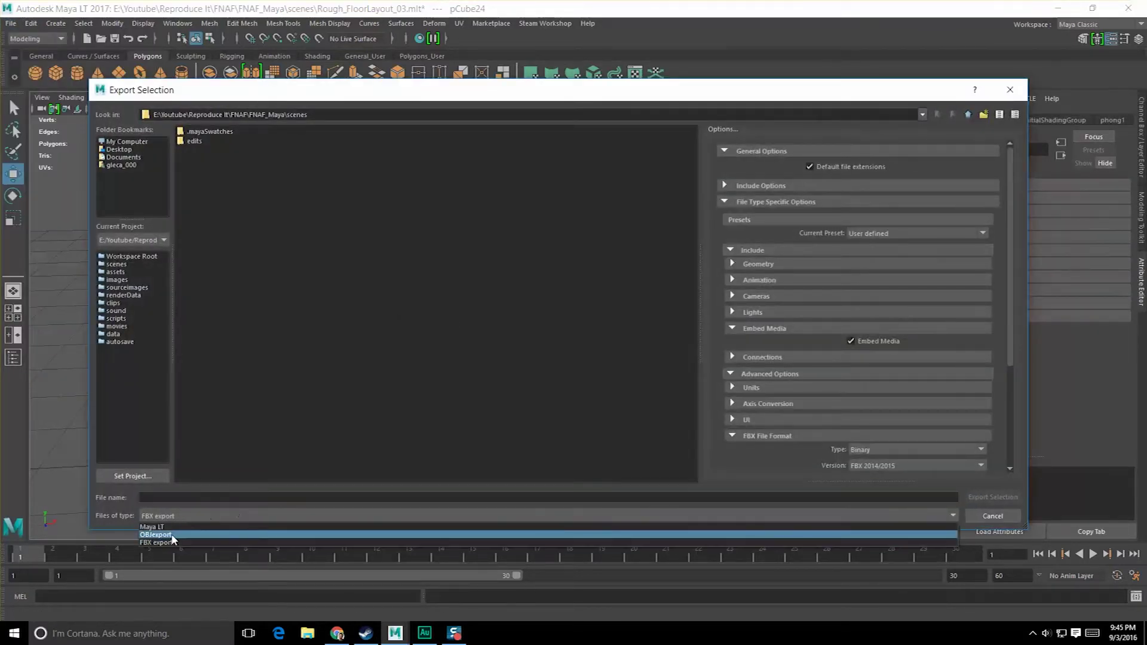
left_click(173, 527)
type("ReferenceB")
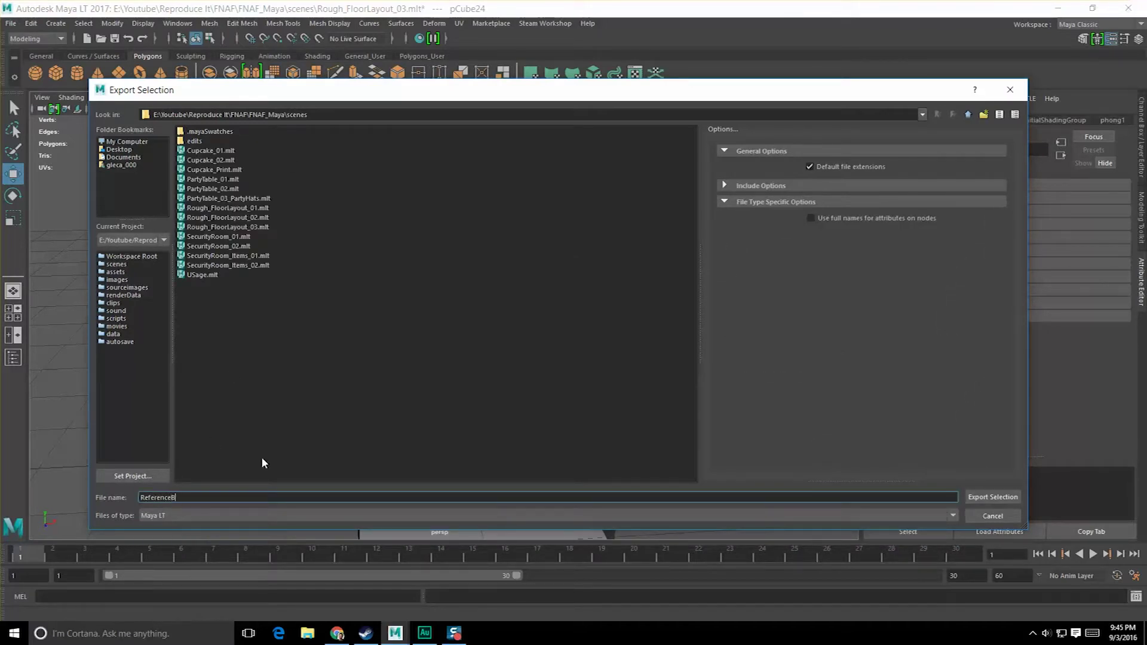
key("BackSpace")
key("BackSpace")
type("eAnimatronicBox_01")
key("Return")
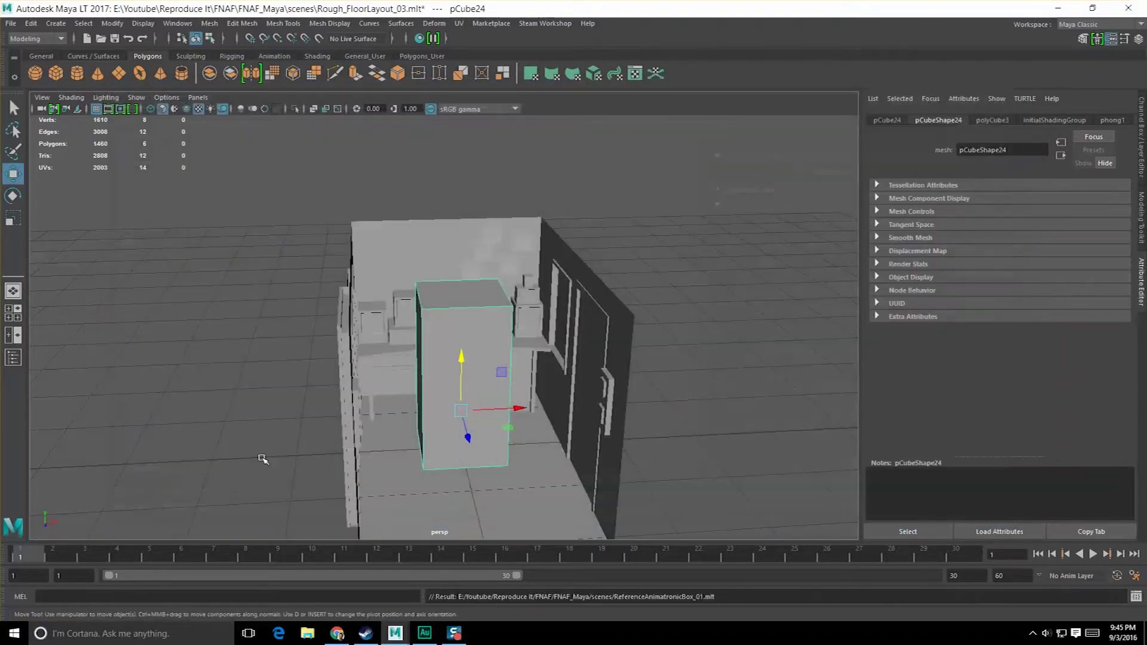
- Open ReferenceAnimatronicBox_01.mlt without saving the changes to the floor layout scene
left_click(11, 23)
left_click(36, 51)
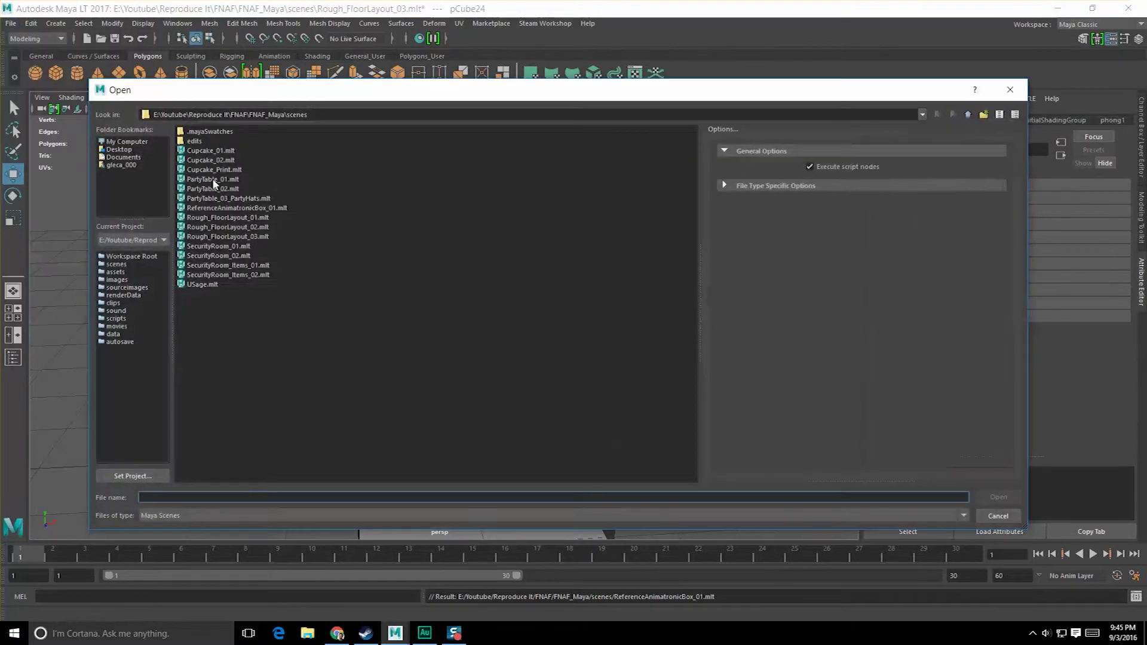
double_click(220, 208)
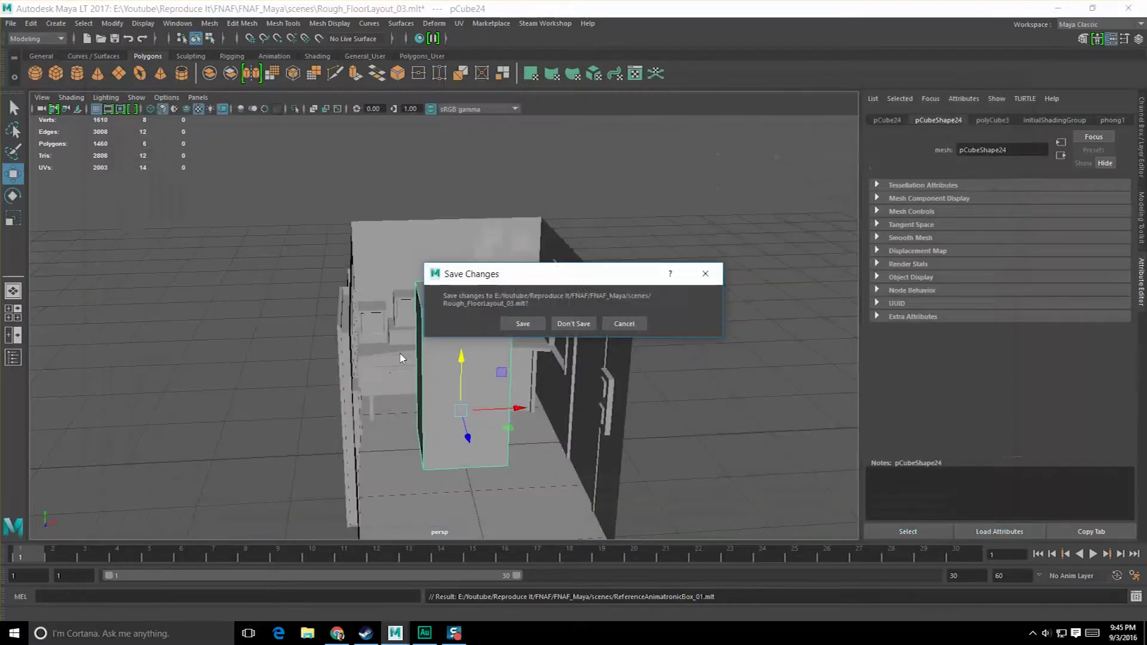
left_click(571, 324)
- Move the box's pivot down to the level of its base
key("f")
left_click_drag(615, 356, 562, 369, "alt")
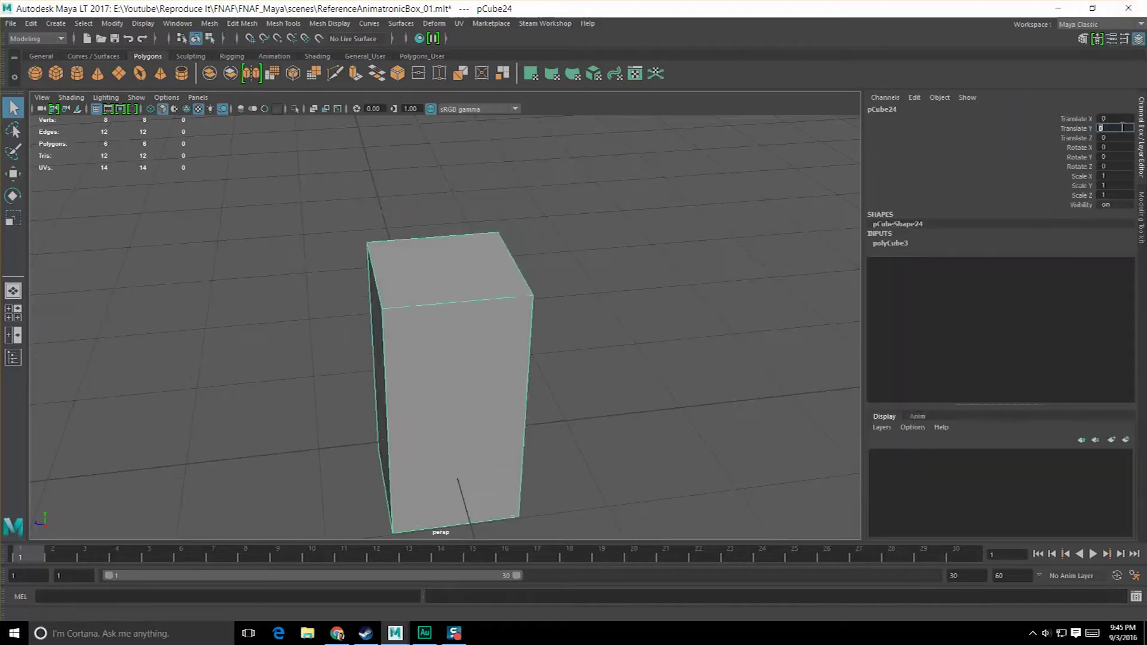
left_click_drag(528, 366, 494, 329, "alt")
scroll(491, 357, "down", 3)
left_click_drag(532, 417, 515, 423, "alt")
scroll(513, 426, "up", 3)
key("w")
middle_click_drag(521, 410, 528, 391, "alt")
left_click_drag(528, 391, 545, 345, "alt")
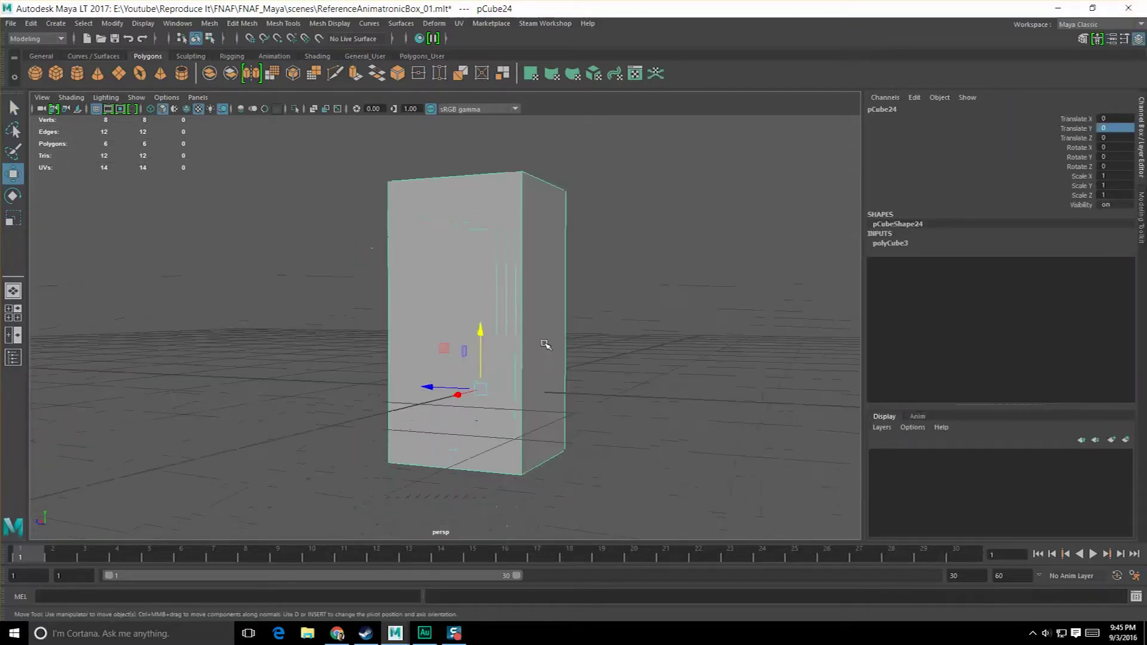
key("d")
middle_click(574, 453)
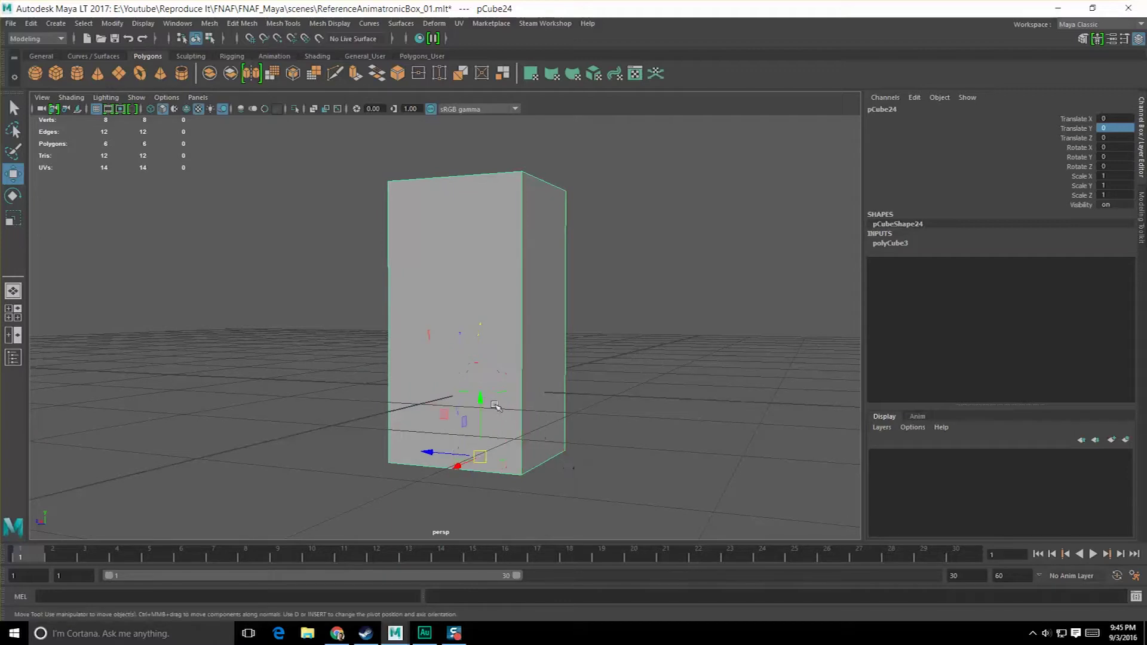
- Raise the box to Translate Y 0.5 so its base sits on the ground grid
middle_click_drag(547, 394, 630, 389)
key("q")
left_click(586, 330)
scroll(585, 325, "down", 3)
middle_click_drag(582, 314, 582, 371, "alt")
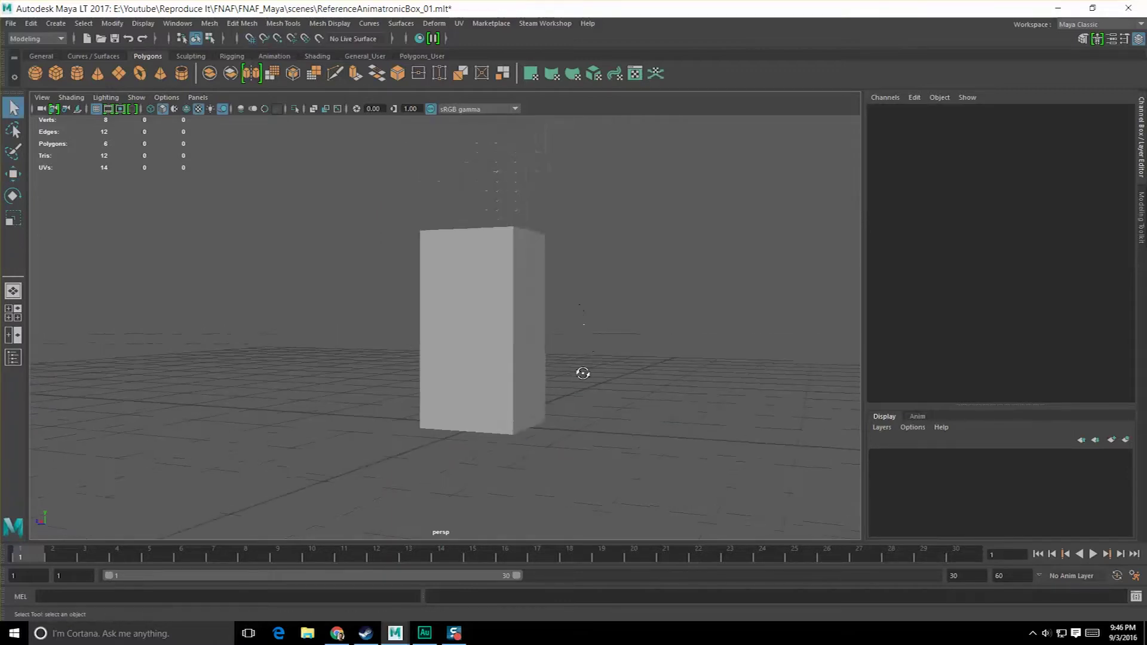
left_click_drag(581, 372, 603, 394, "alt")
left_click(528, 343)
- Save the scene under the new name Animatronic_Skeleton_01.mlt in the scenes folder
key("ctrl+s")
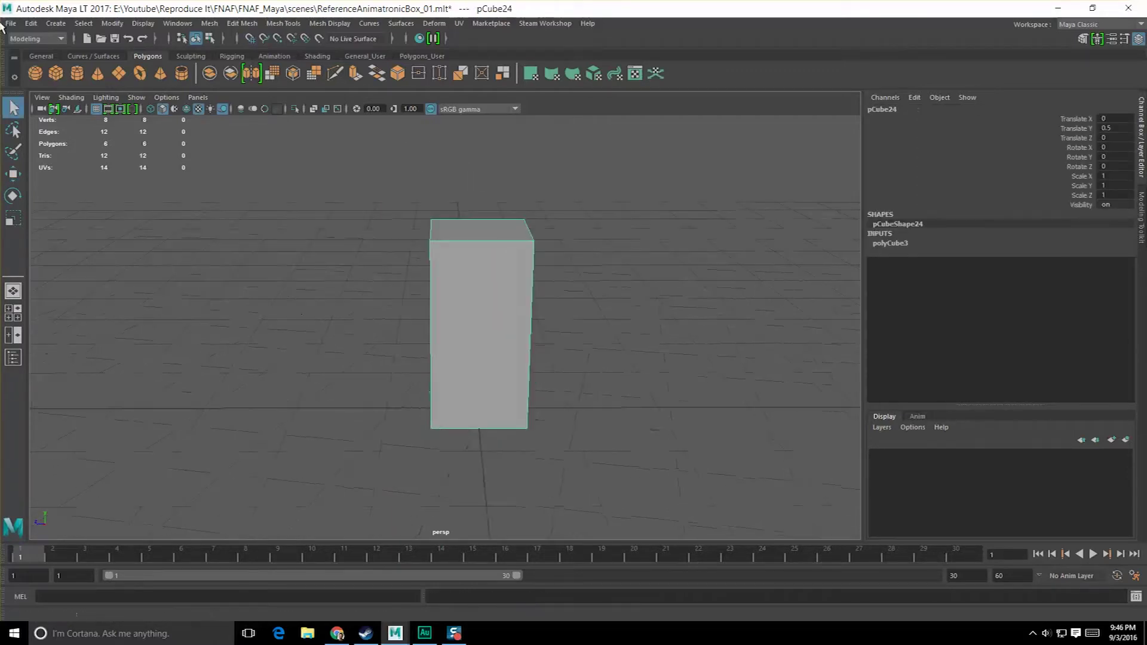
left_click(11, 23)
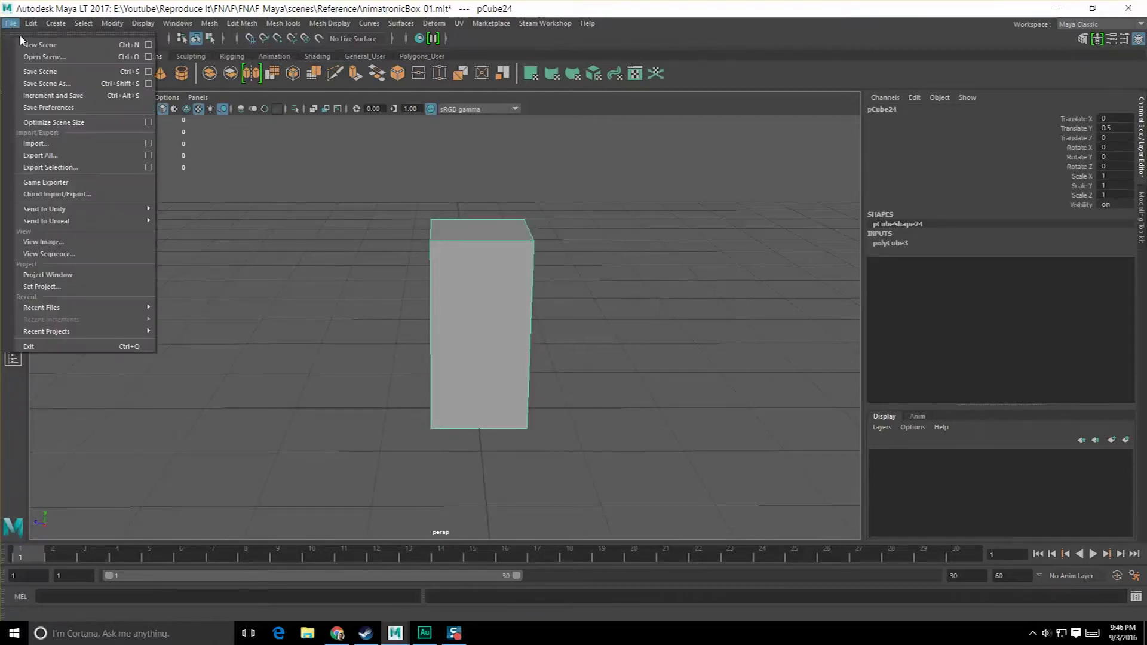
left_click(77, 107)
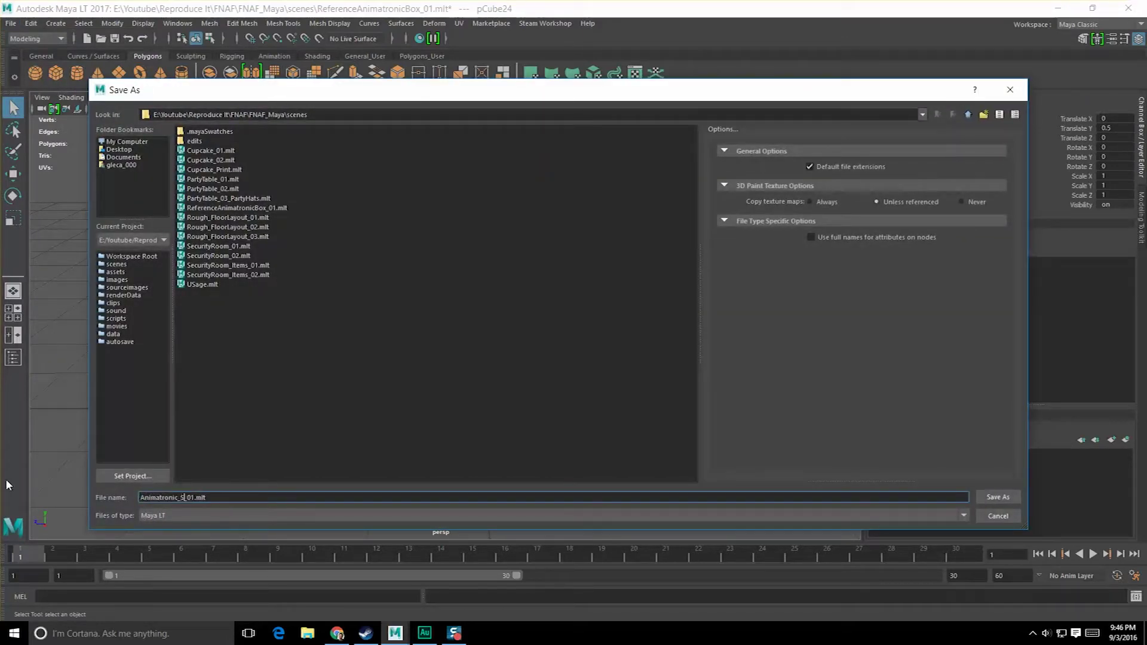
key("Return")
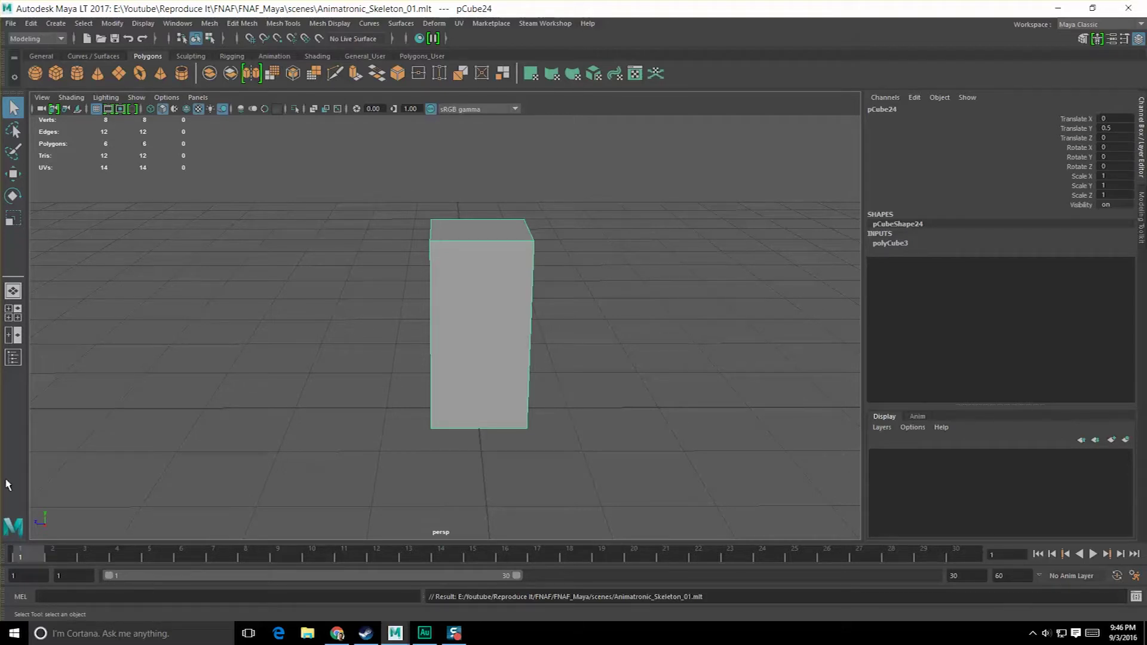
left_click(318, 318)
left_click(457, 294)
left_click(378, 272)
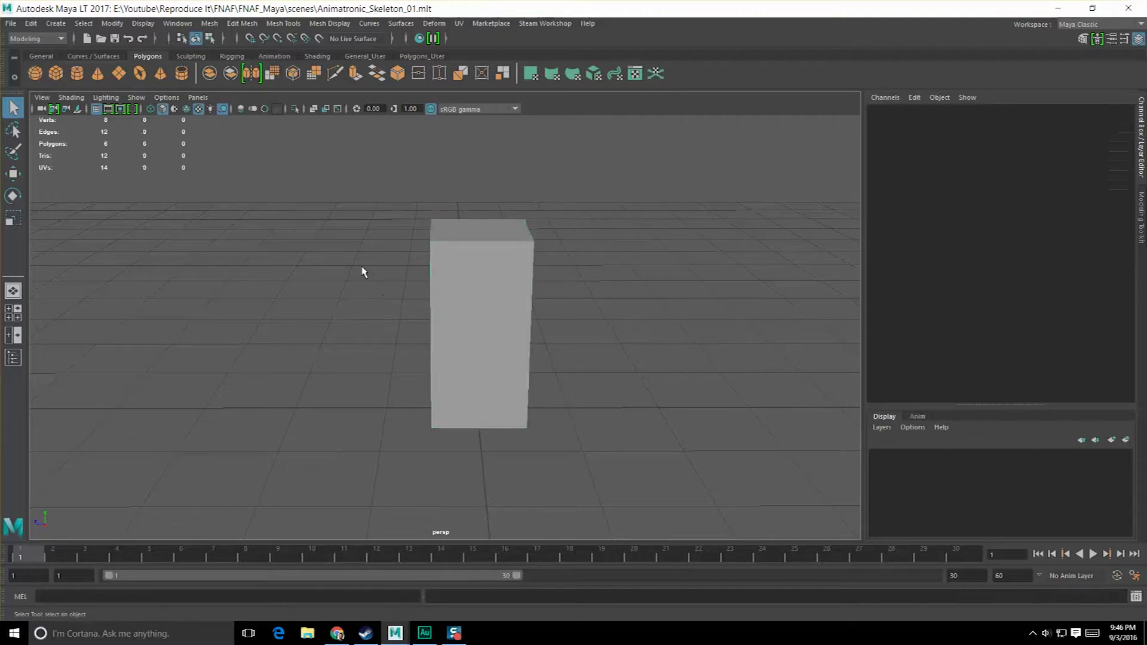
scroll(363, 281, "up", 2)
scroll(362, 284, "down", 2)
- Try to import a reference image as an image plane for the perspective view
left_click(307, 634)
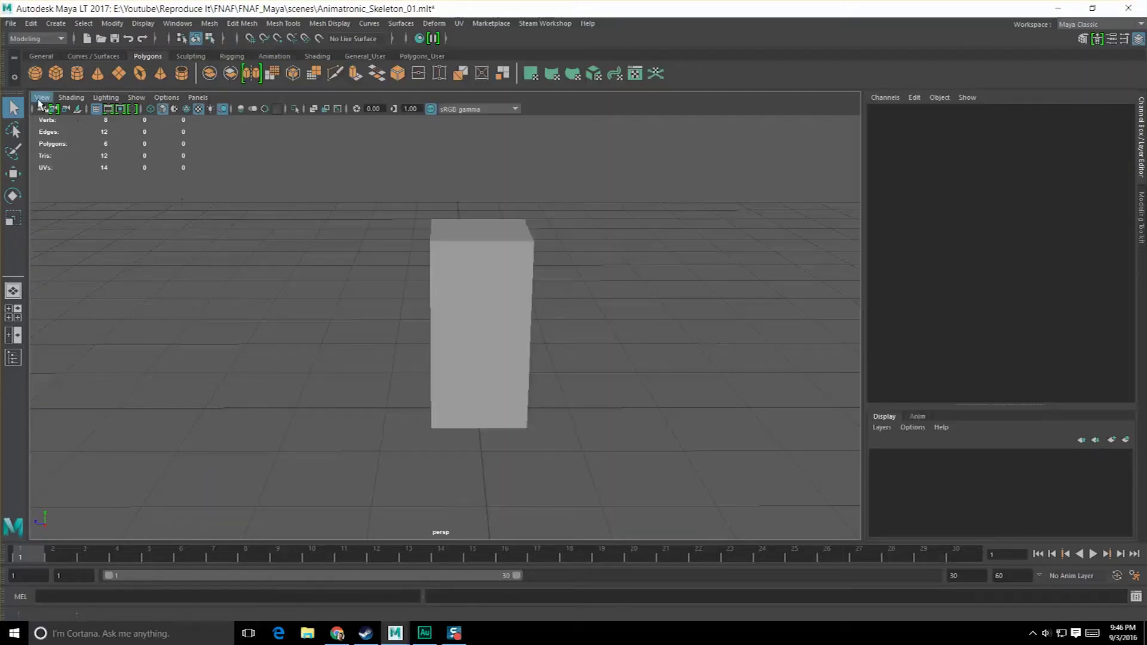
left_click(40, 98)
mouse_move(85, 366)
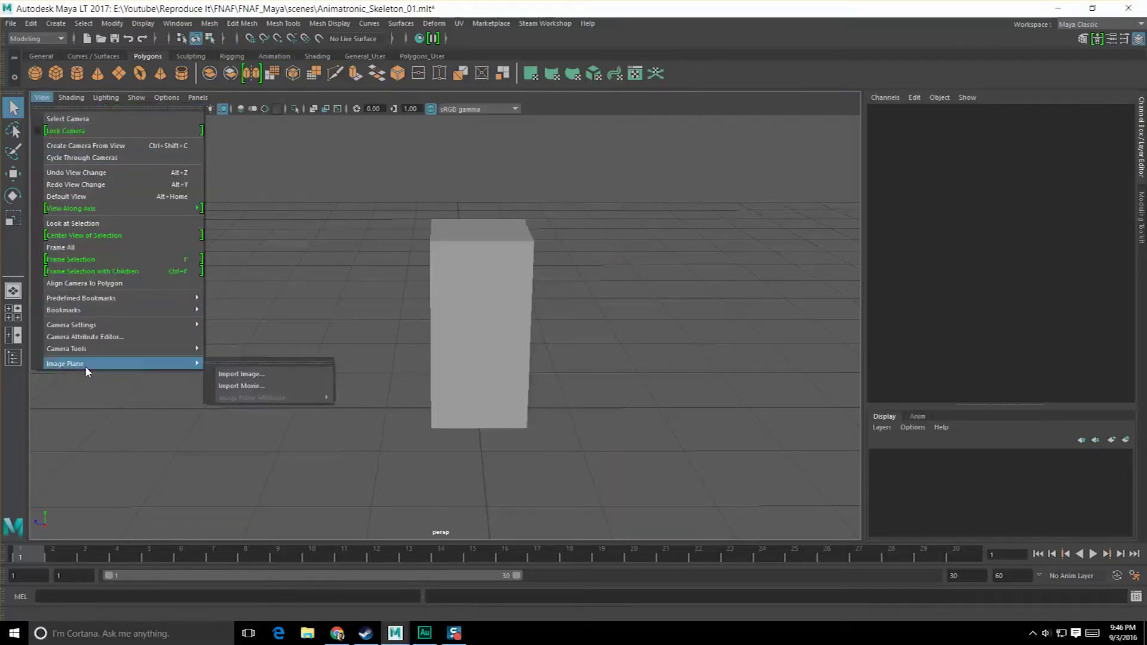
left_click(270, 374)
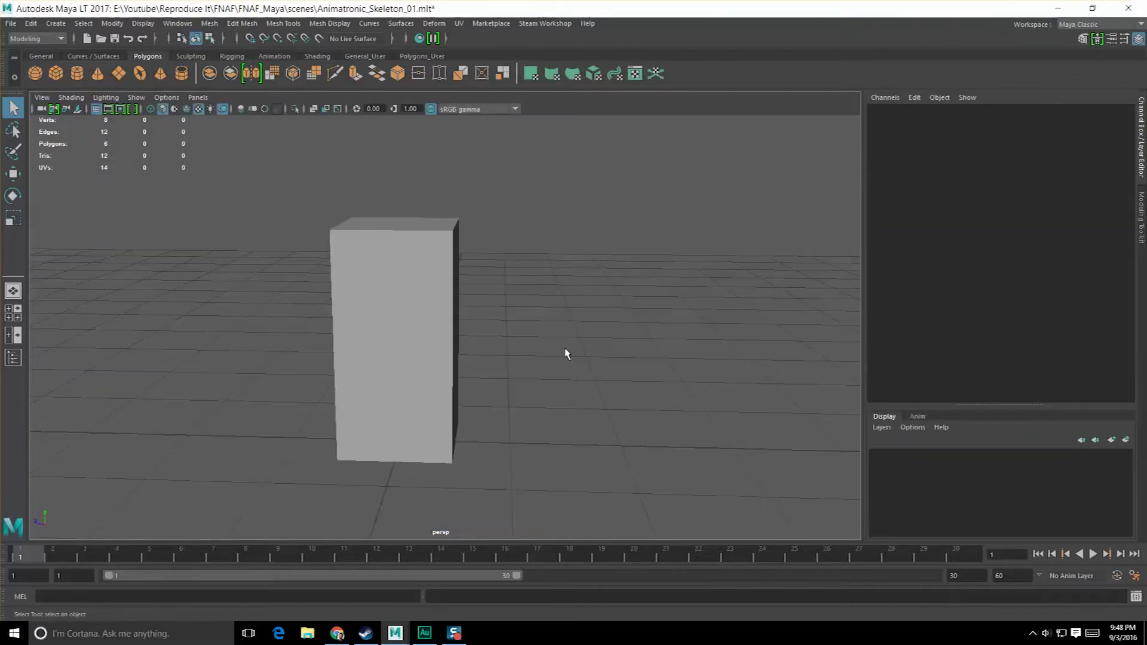
- Create a display layer named Reference and add the selected box to it
left_click(430, 334)
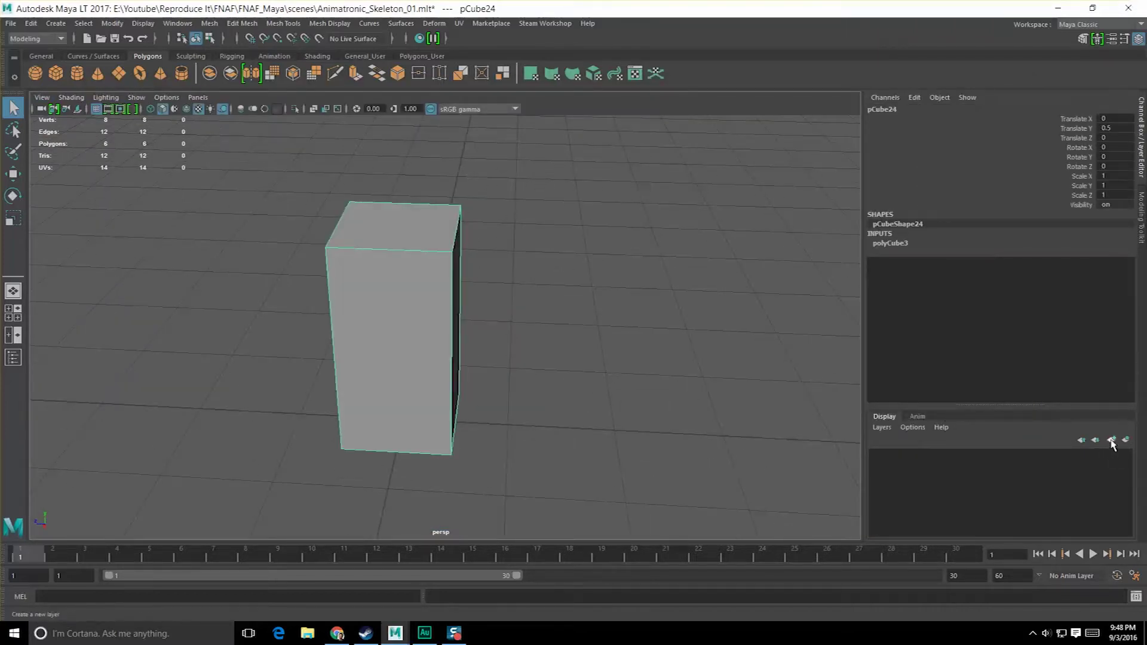
double_click(933, 457)
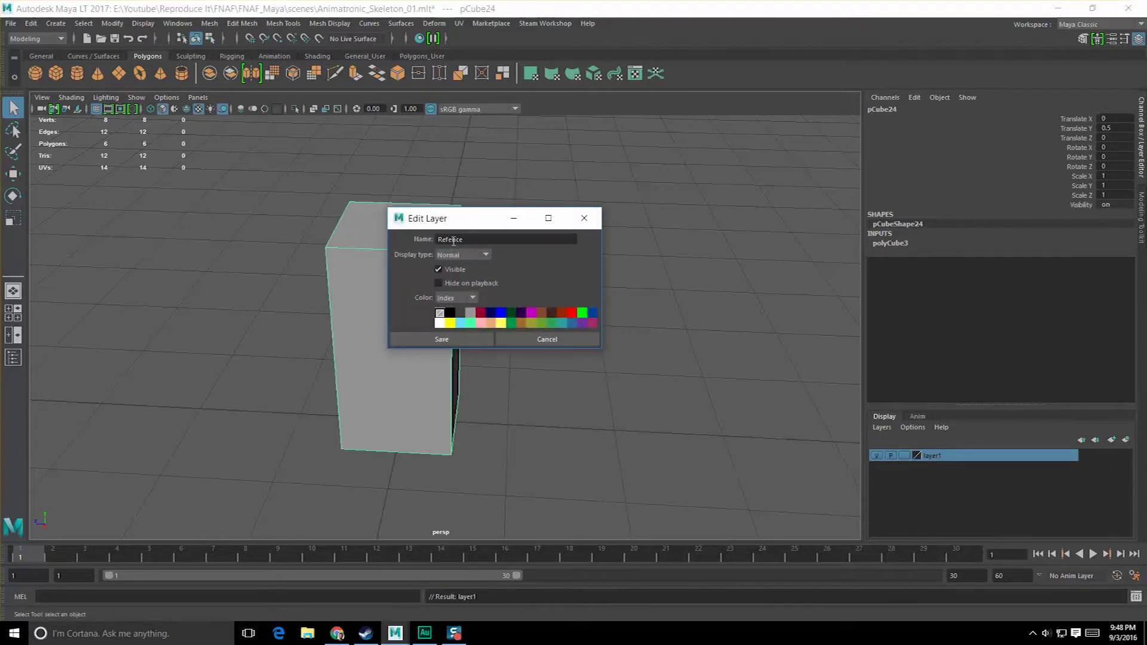
left_click(443, 340)
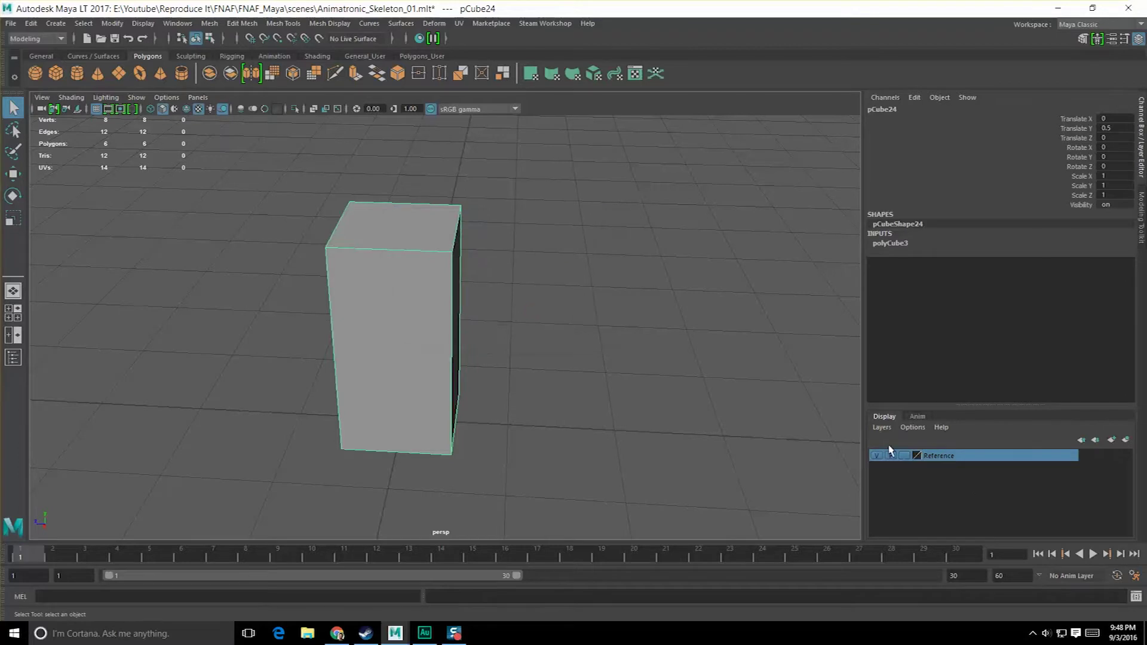
right_click(960, 460)
left_click(988, 488)
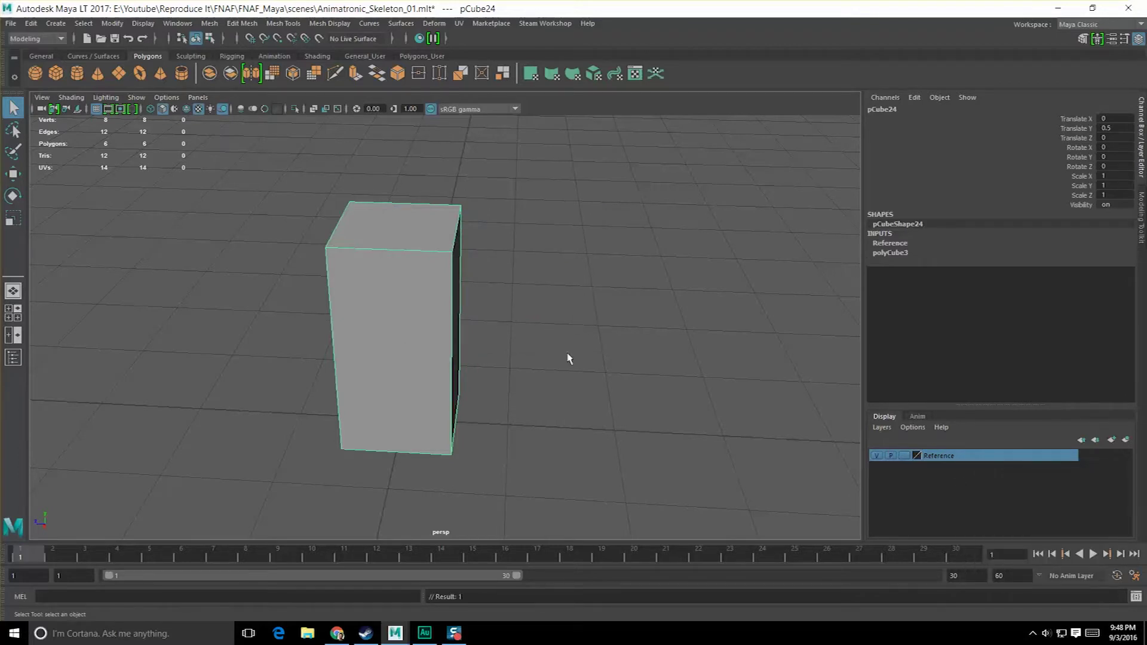
- Reverse the normals of the reference box so its inside faces are shown
left_click(132, 102)
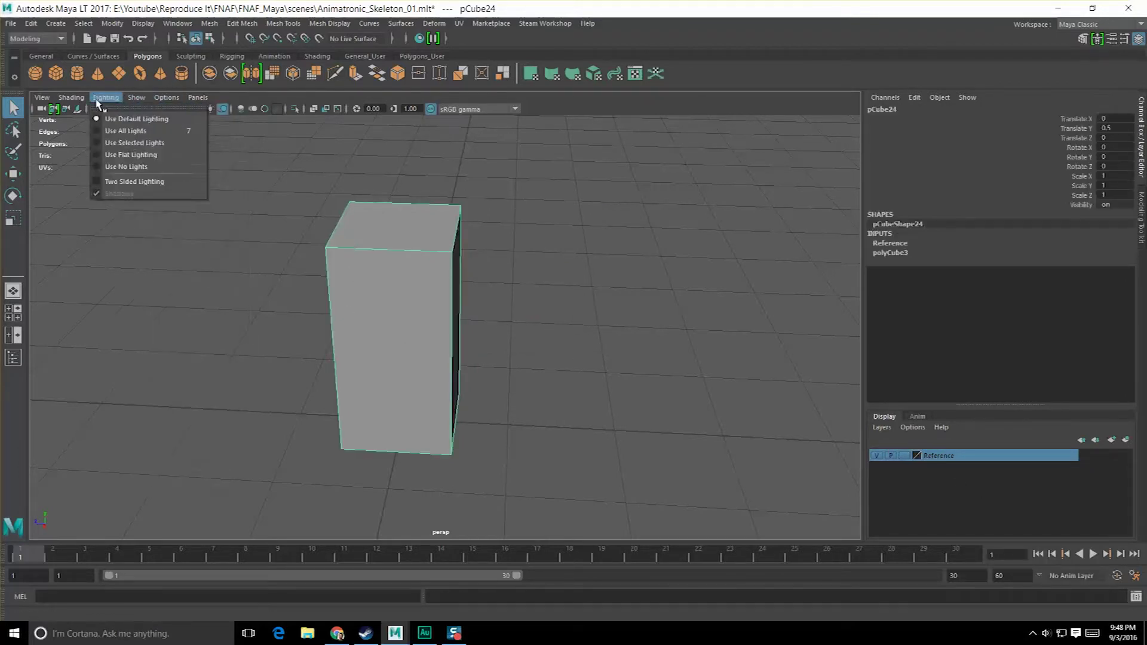
left_click(417, 210)
left_click(320, 24)
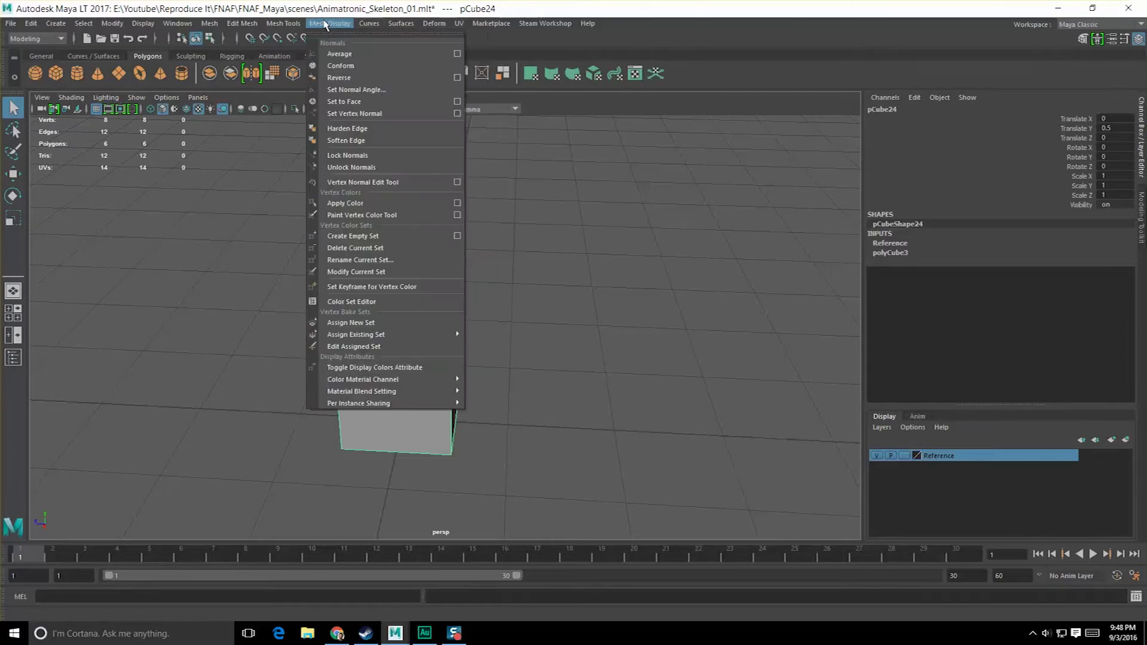
left_click(339, 77)
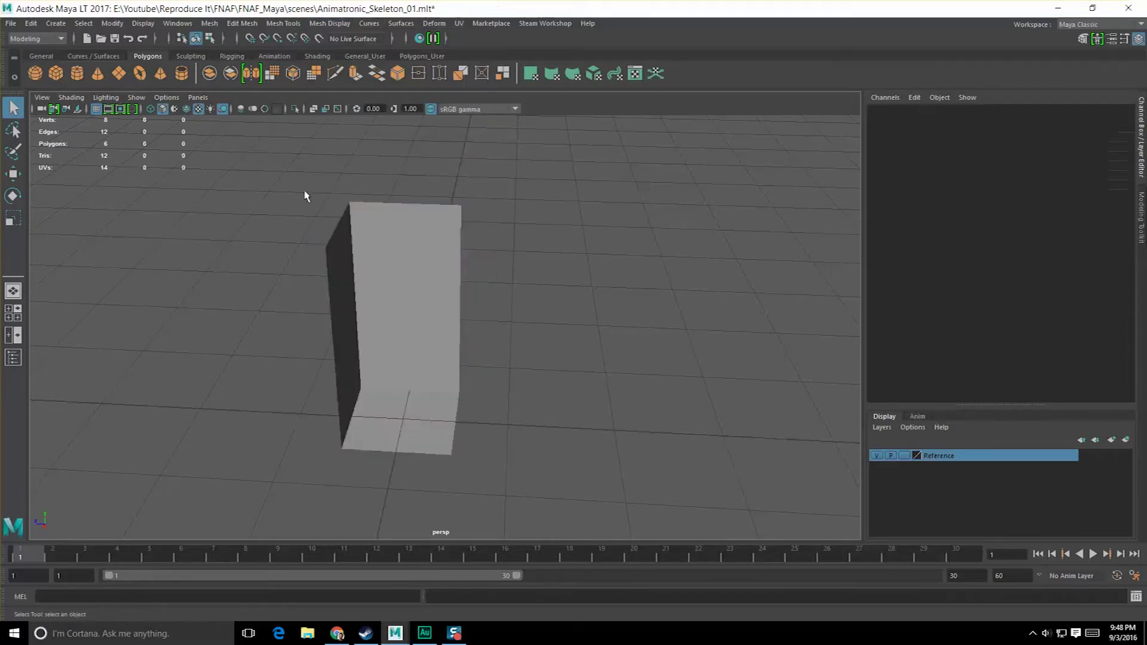
left_click(71, 97)
left_click(95, 256)
left_click(640, 315)
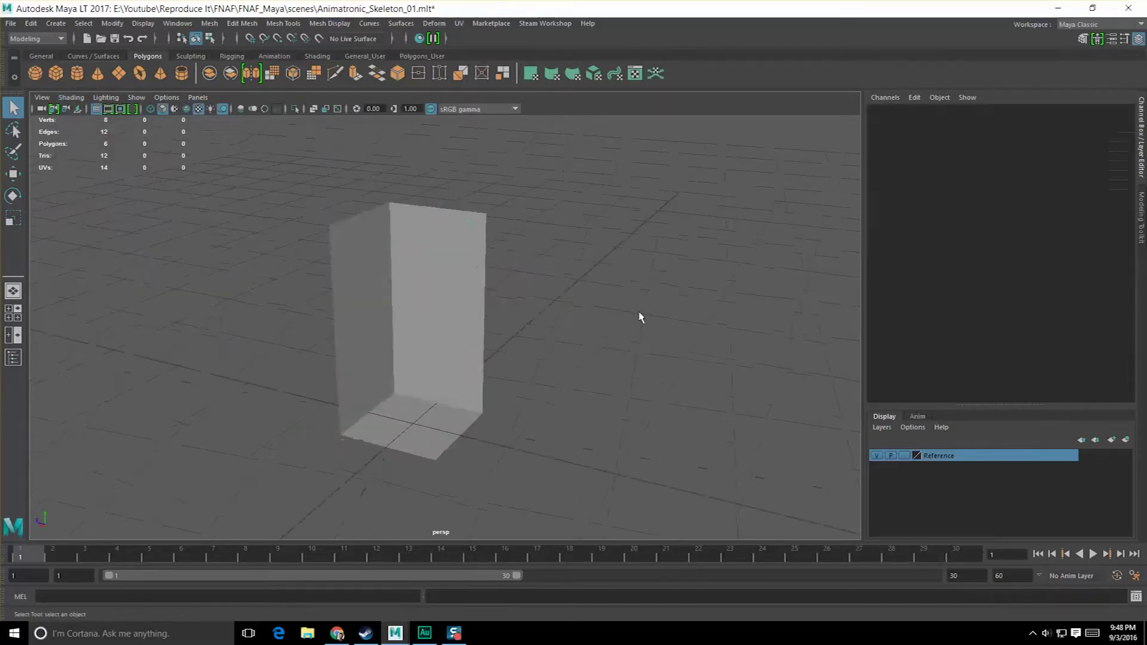
- Set the Reference layer to template display so the box is drawn as a non-selectable wireframe
left_click(350, 302)
left_click(905, 456)
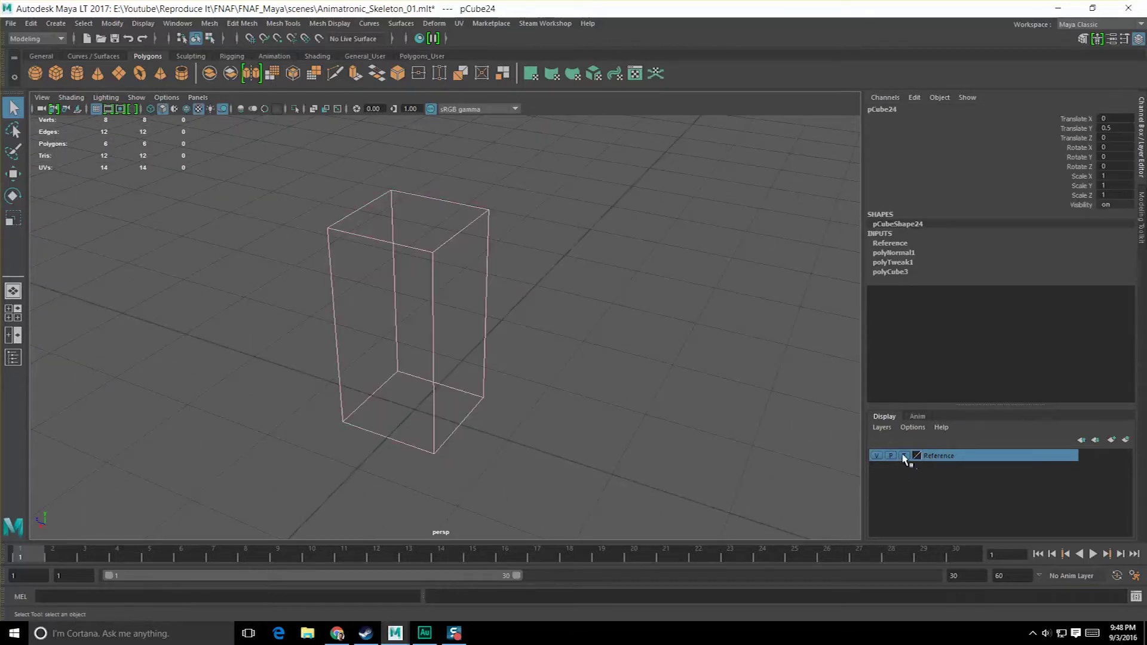
- Switch the Reference layer from template to reference display so the box is shaded but cannot be selected
mouse_move(498, 369)
left_mouse_down("alt")
mouse_move(492, 333)
mouse_move(456, 291)
left_mouse_up("alt")
left_click(904, 456)
mouse_move(645, 415)
left_mouse_down("alt")
mouse_move(569, 403)
mouse_move(565, 422)
left_mouse_up("alt")
left_click_drag(417, 404, 510, 418, "alt")
- Switch to the Chrome browser and run an image search for "animatronic chuck e cheese"
key("alt+Tab")
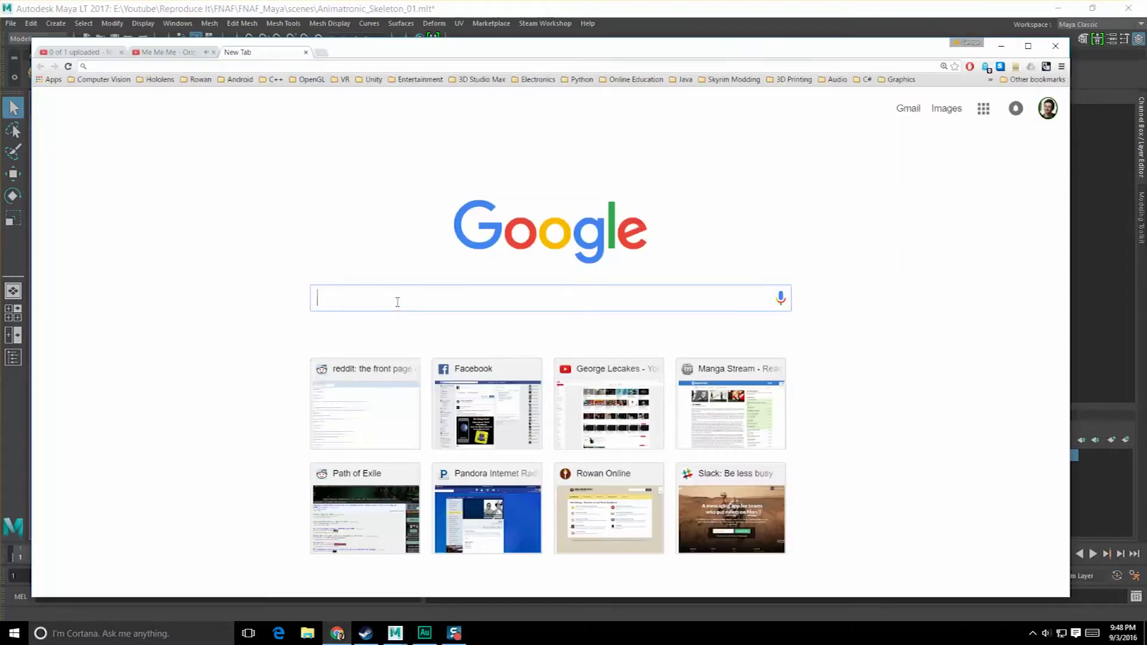
type("Animatronic refer")
key("BackSpace")
key("BackSpace")
key("BackSpace")
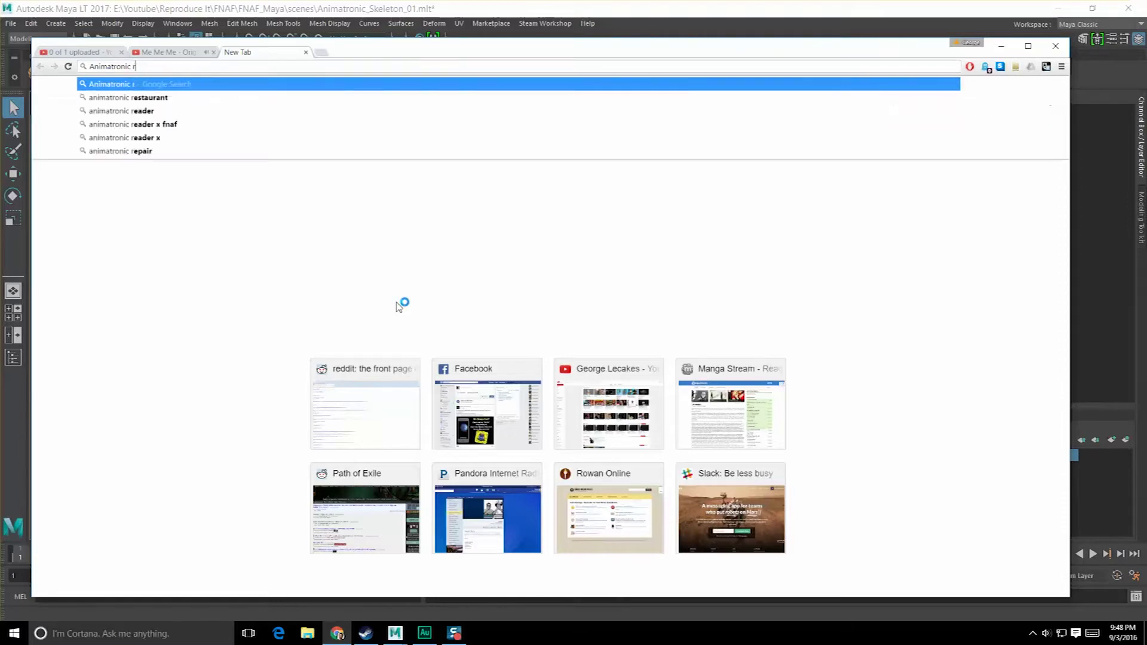
key("BackSpace")
type("u")
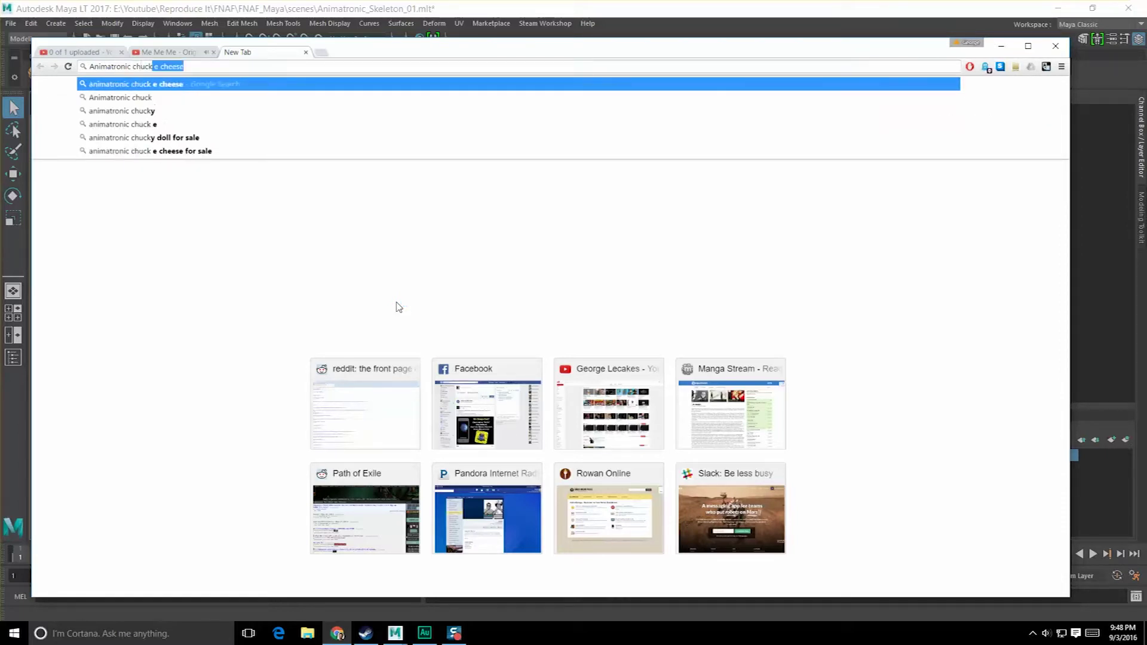
type("ck")
key("Return")
left_click(190, 149)
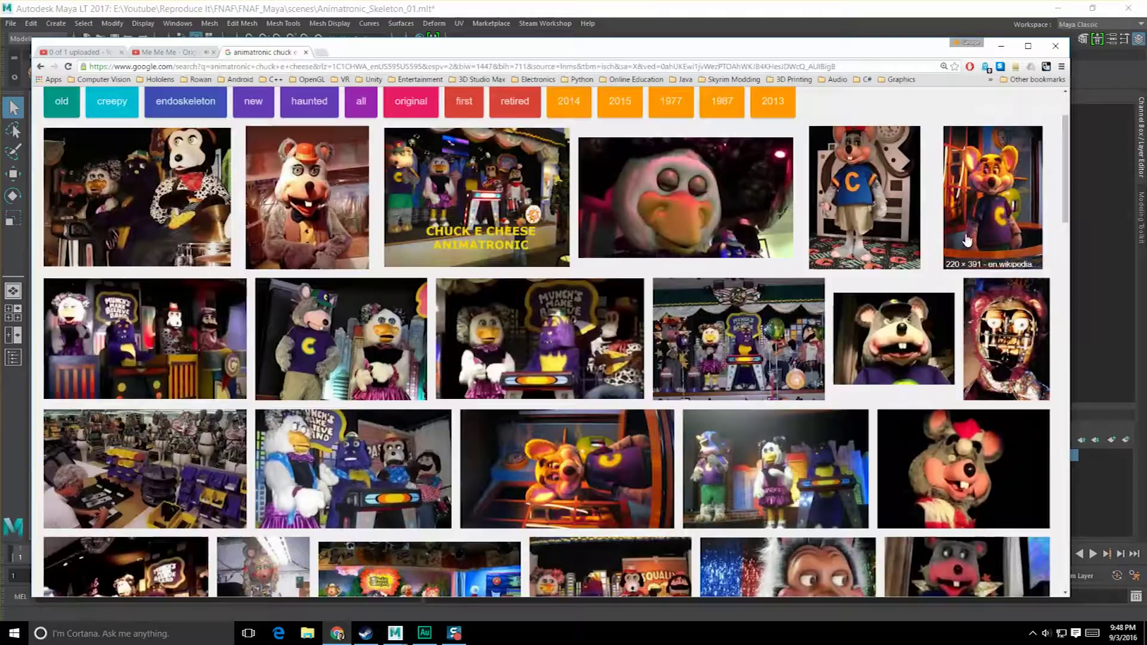
- Open the exposed animatronic face and another suitable image result in new tabs
right_click(991, 329)
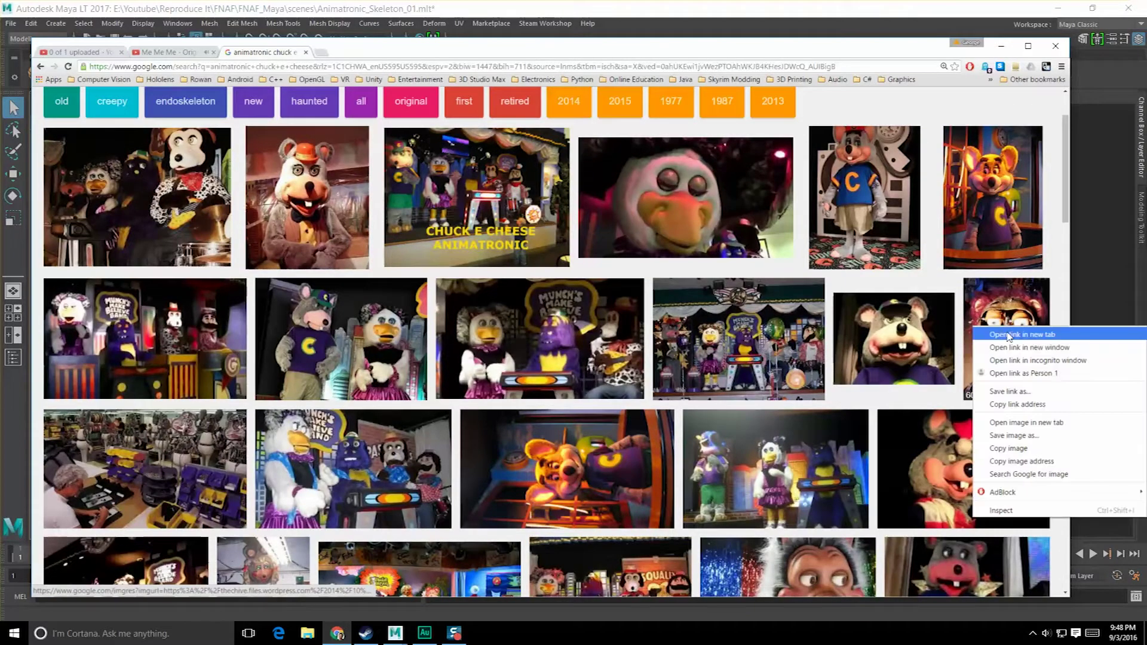
left_click(1009, 335)
scroll(538, 329, "down", 5)
right_click(302, 288)
left_click(349, 292)
- Look through more results and refine the image search to "animatronic exposed chuck e cheese"
scroll(103, 309, "down", 4)
scroll(102, 309, "down", 3)
scroll(290, 189, "down", 2)
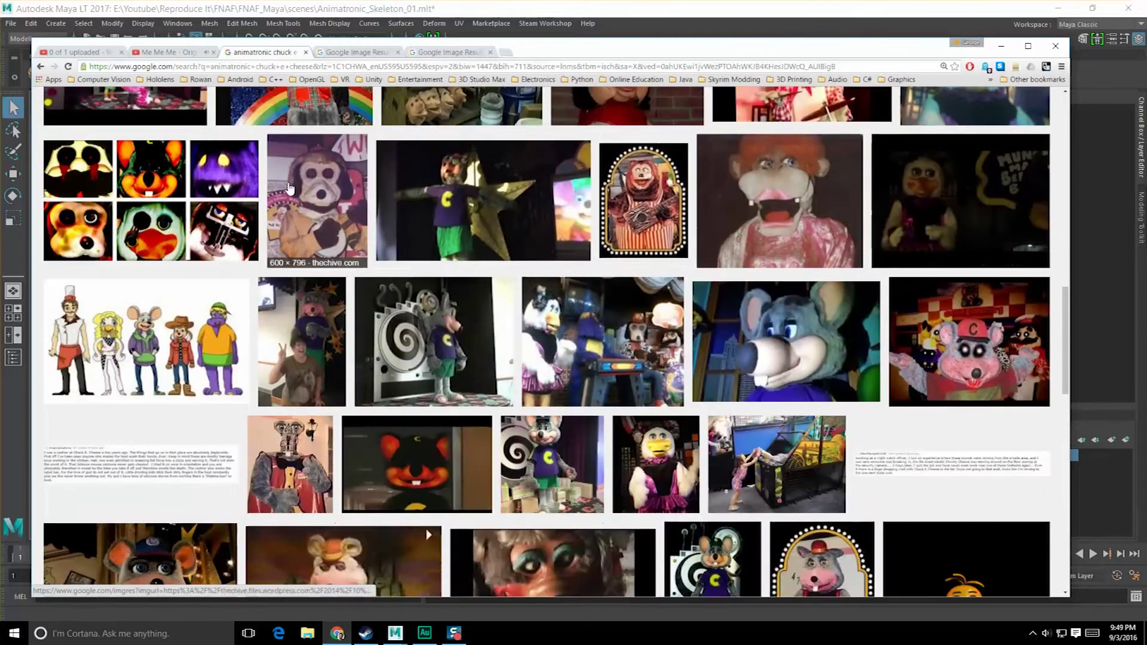
scroll(290, 189, "up", 10)
left_click(192, 108)
type("exposed")
key("Return")
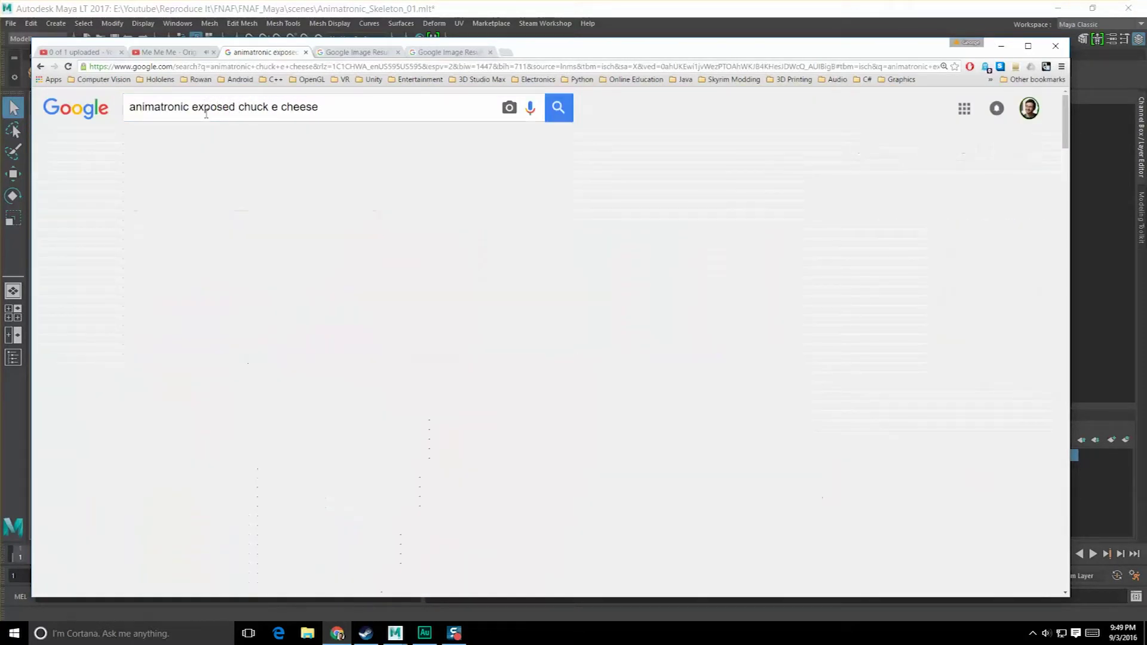
- Open further image results that show bare animatronic mechanisms in new tabs
scroll(149, 279, "down", 6)
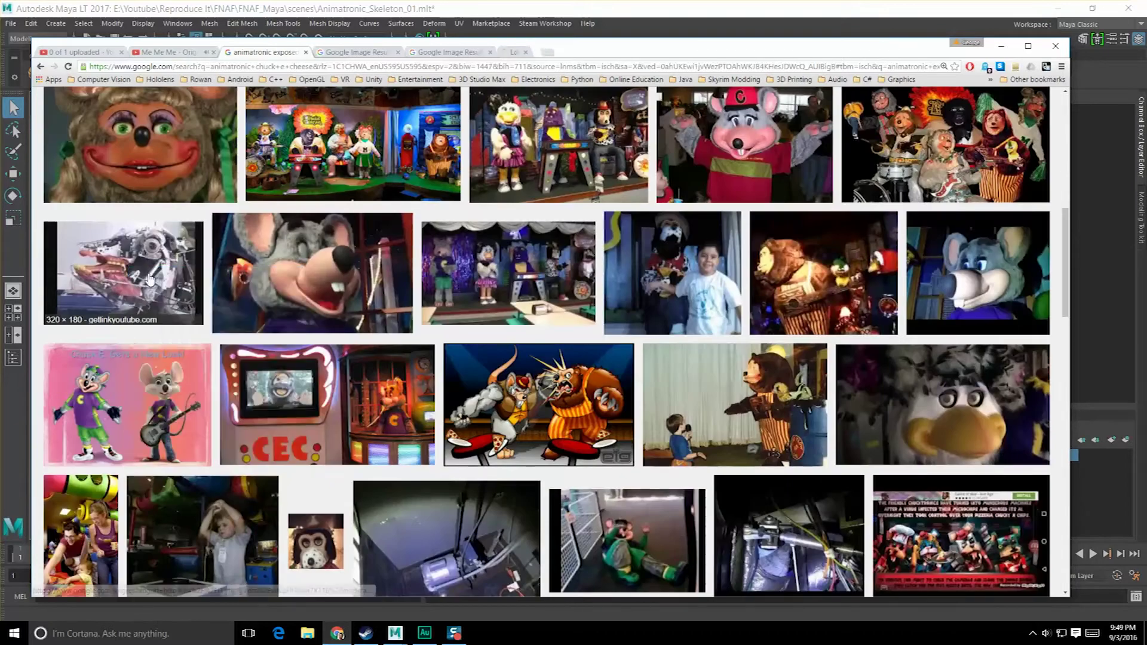
right_click(909, 135)
left_click(928, 146)
scroll(276, 166, "down", 6)
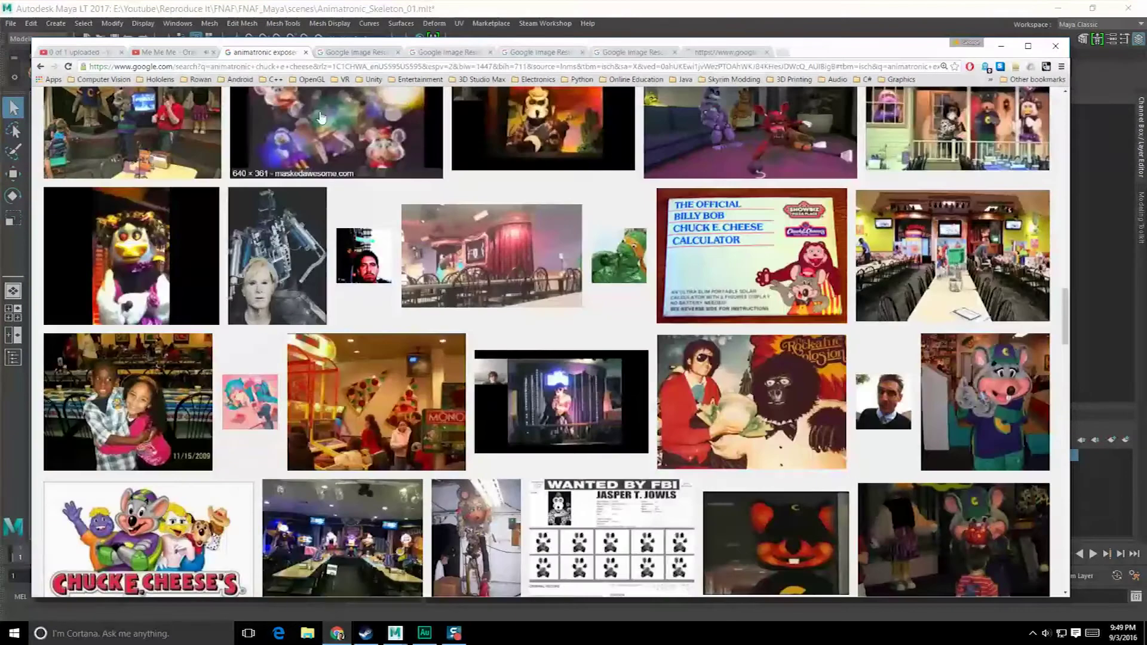
- Open the found pictures at full size in their own tabs and close the Google search and result pages
left_click(726, 50)
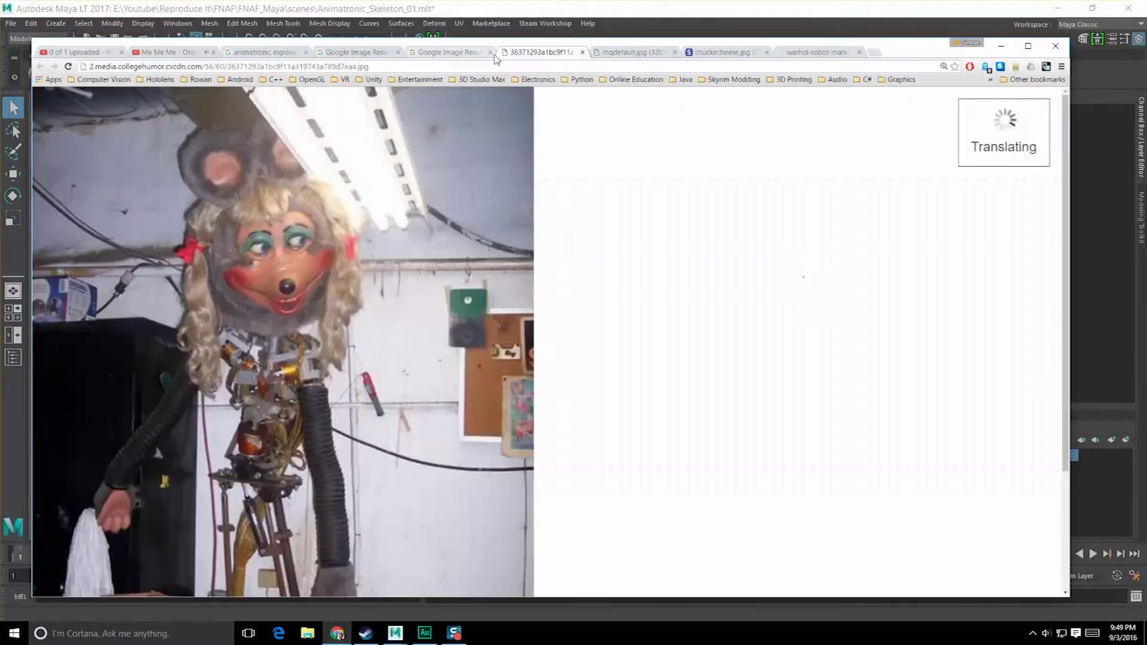
left_click(489, 52)
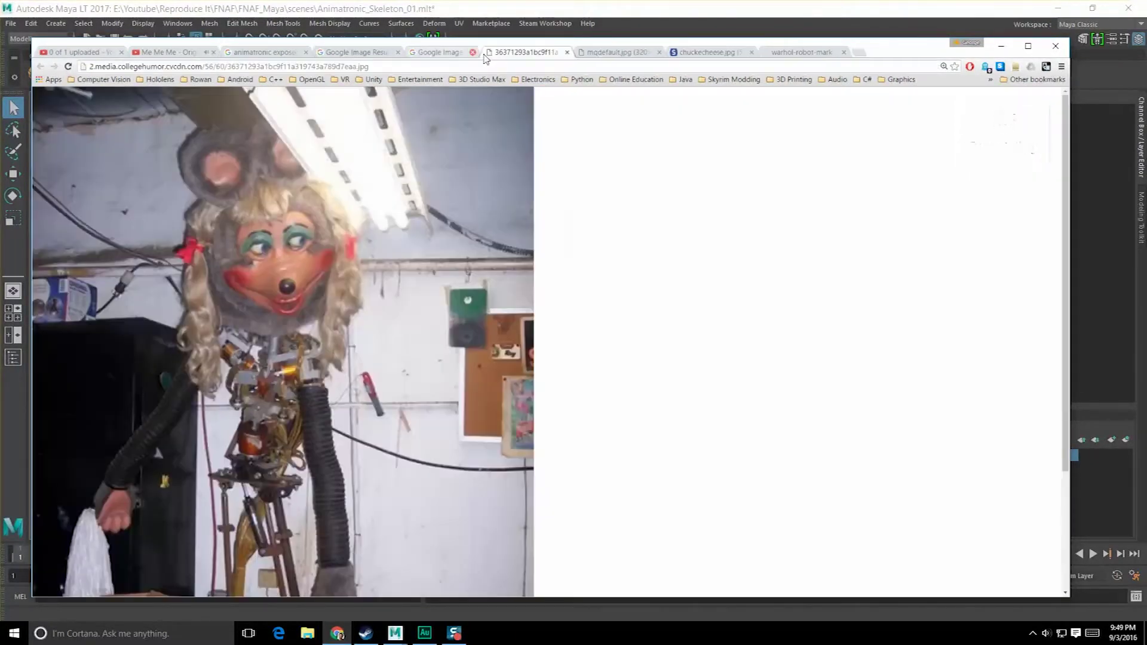
left_click(473, 52)
left_click(339, 53)
left_click(817, 285)
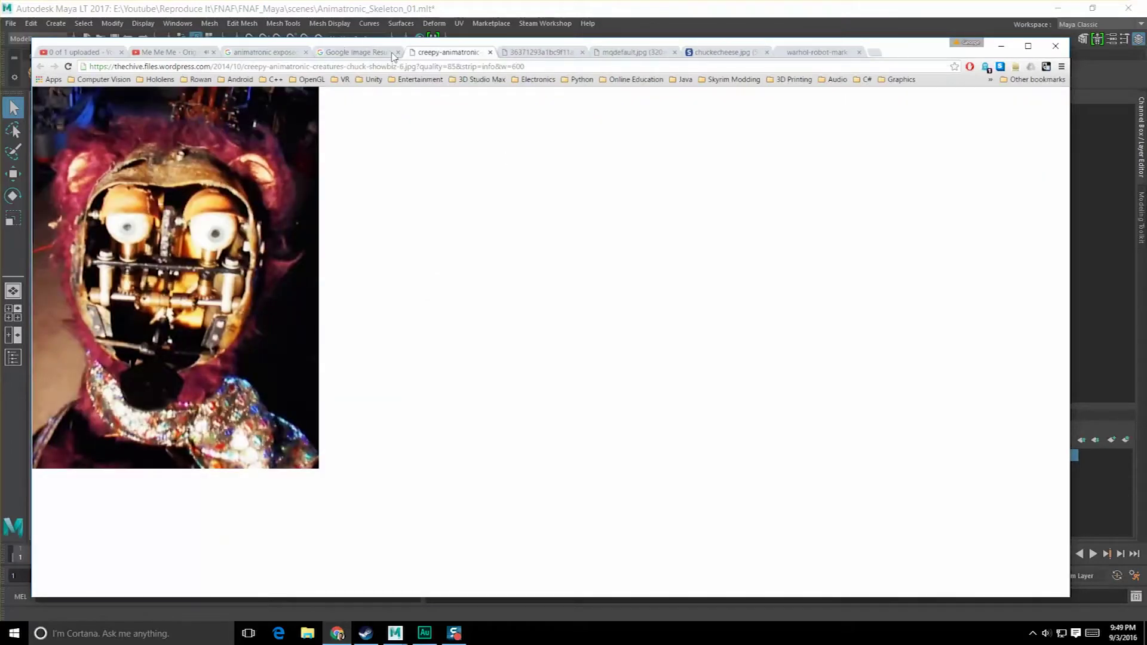
left_click(393, 54)
left_click(398, 52)
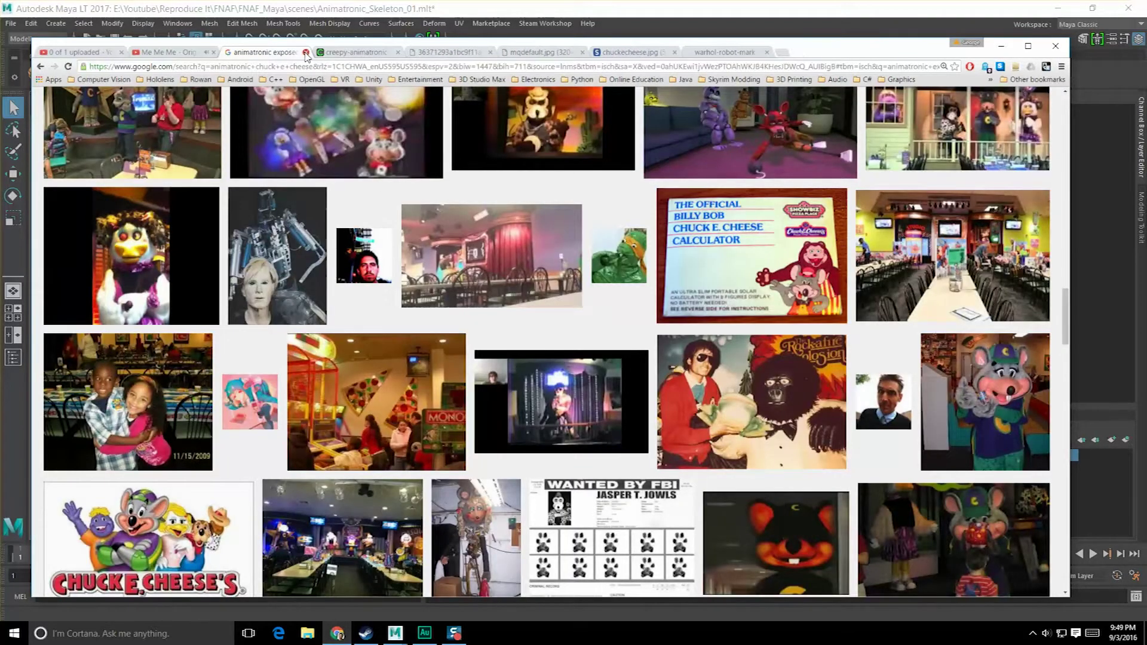
left_click(306, 52)
- Start saving the exposed face image and create a folder named Reference in E:\Youtube\Reproduce It\FNAF
right_click(217, 185)
left_click(237, 169)
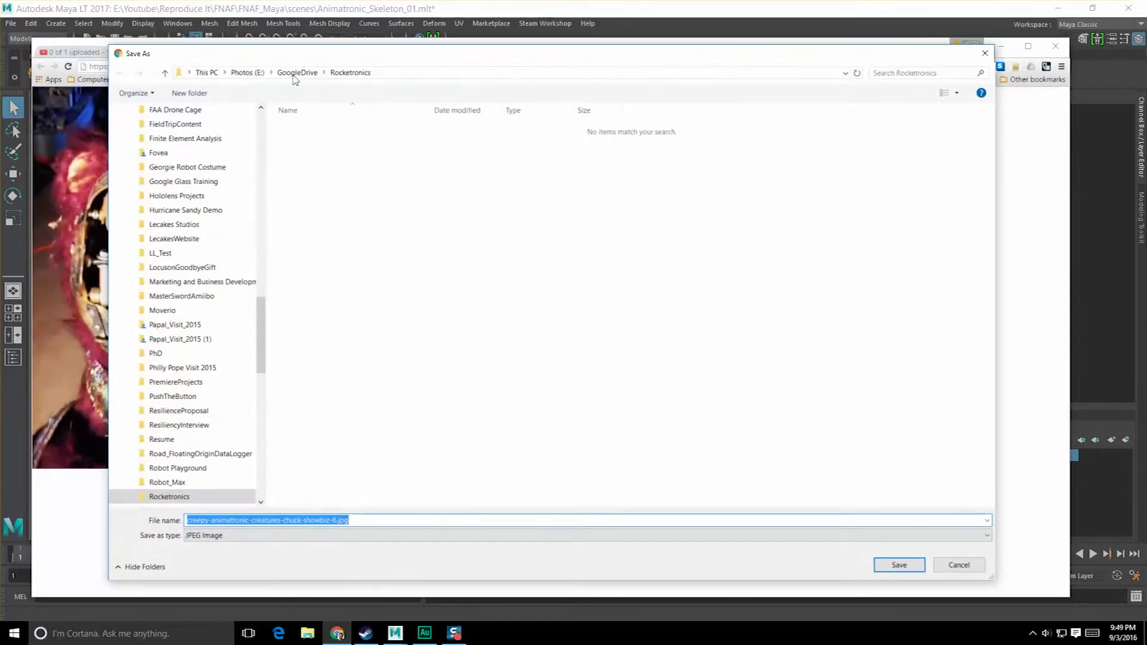
left_click(246, 72)
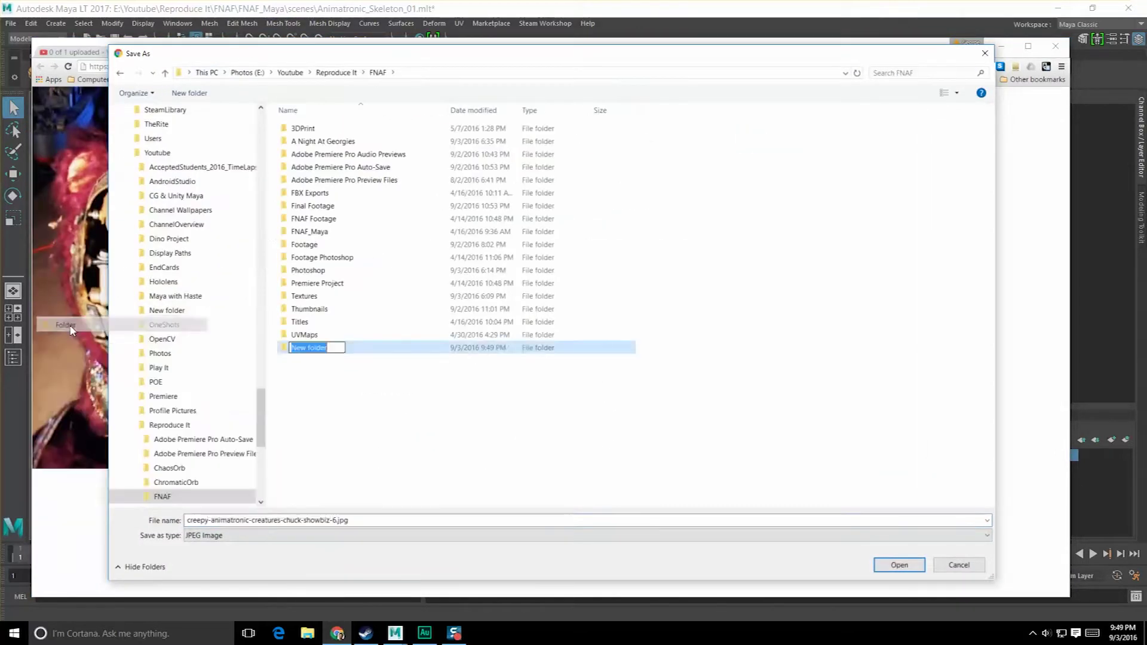
type("Refe")
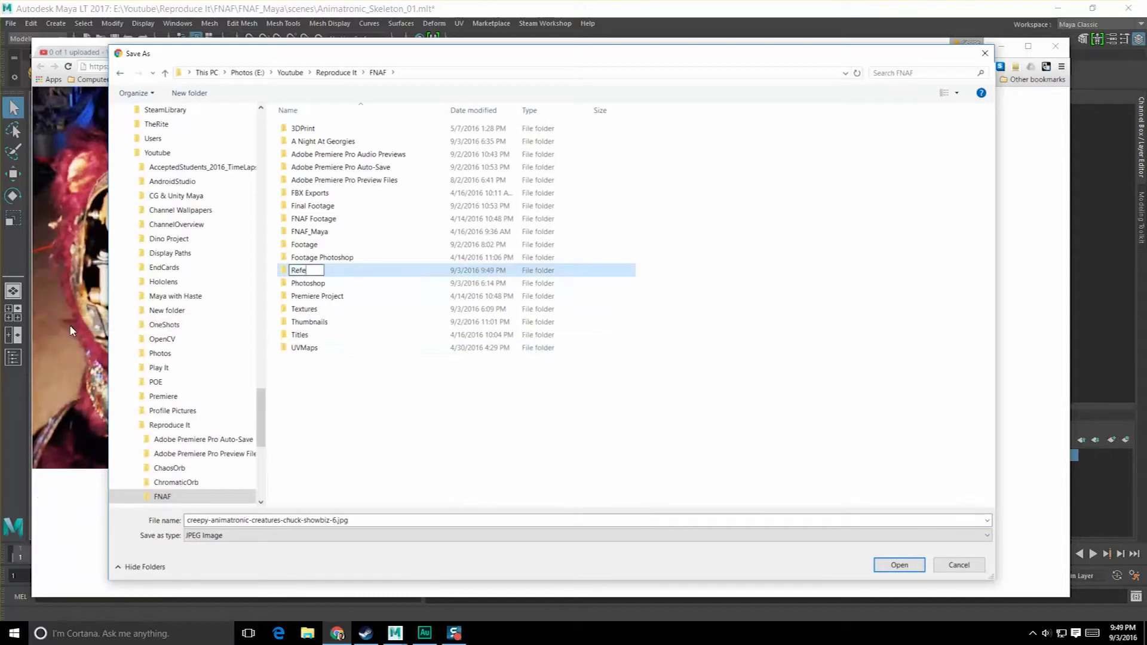
type("rence")
key("Return")
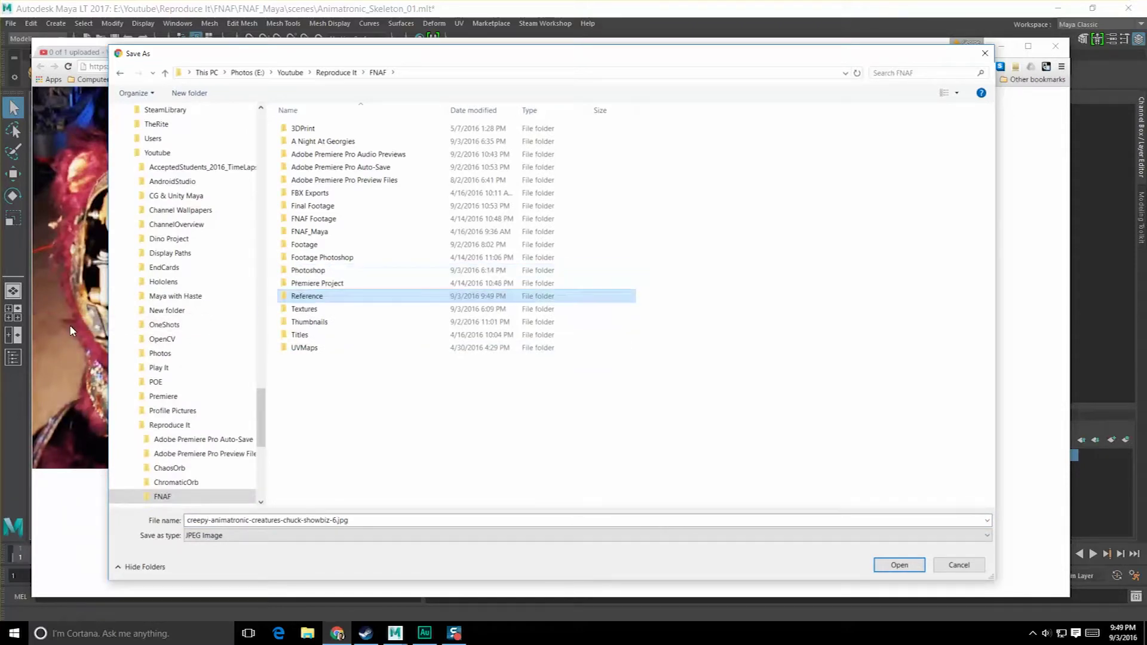
- Create an Animatronic subfolder inside Reference and save creepy-animatronic-creatures-chuck-showbiz-6.jpg in it
double_click(326, 297)
right_click(337, 258)
mouse_move(329, 386)
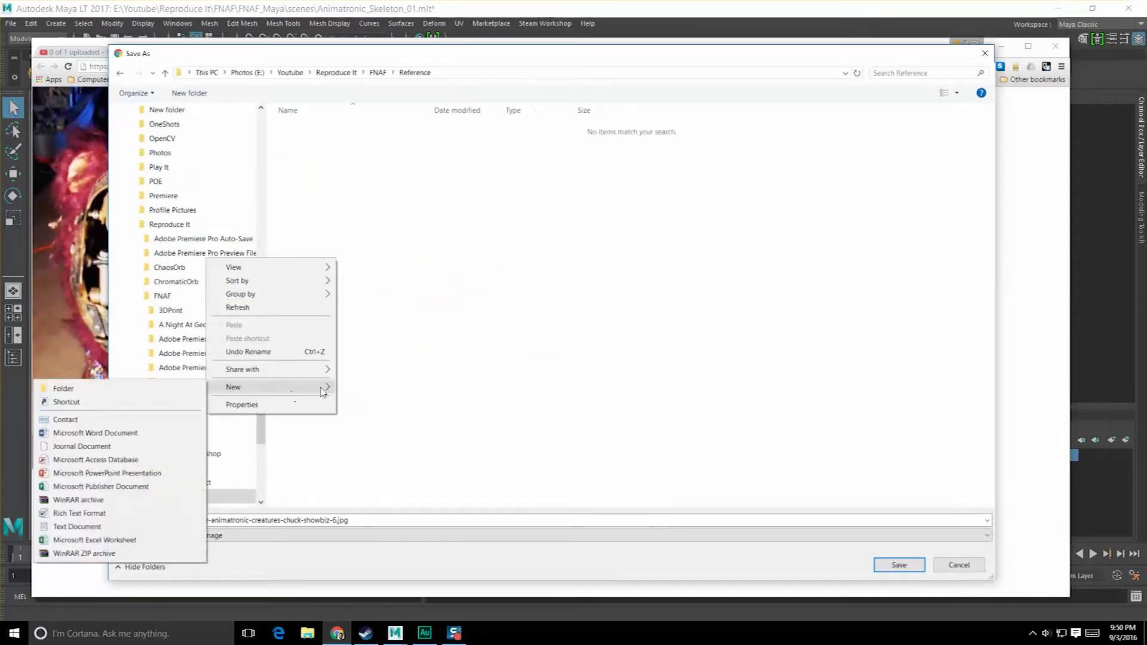
left_click(157, 387)
type("Animat")
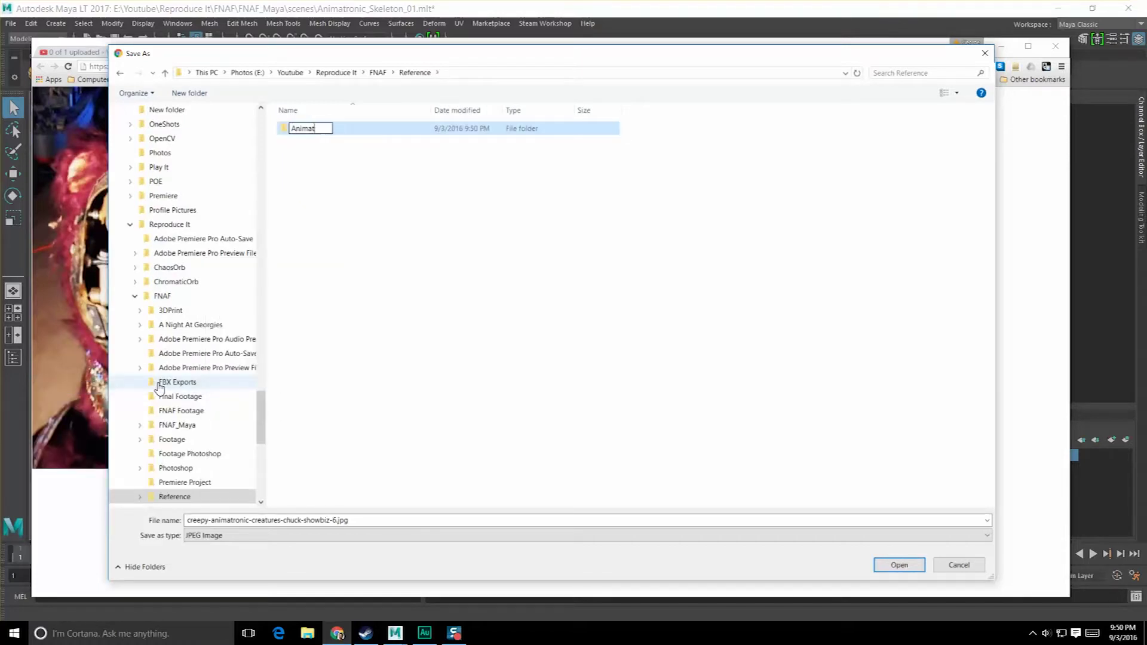
double_click(317, 129)
left_click(899, 564)
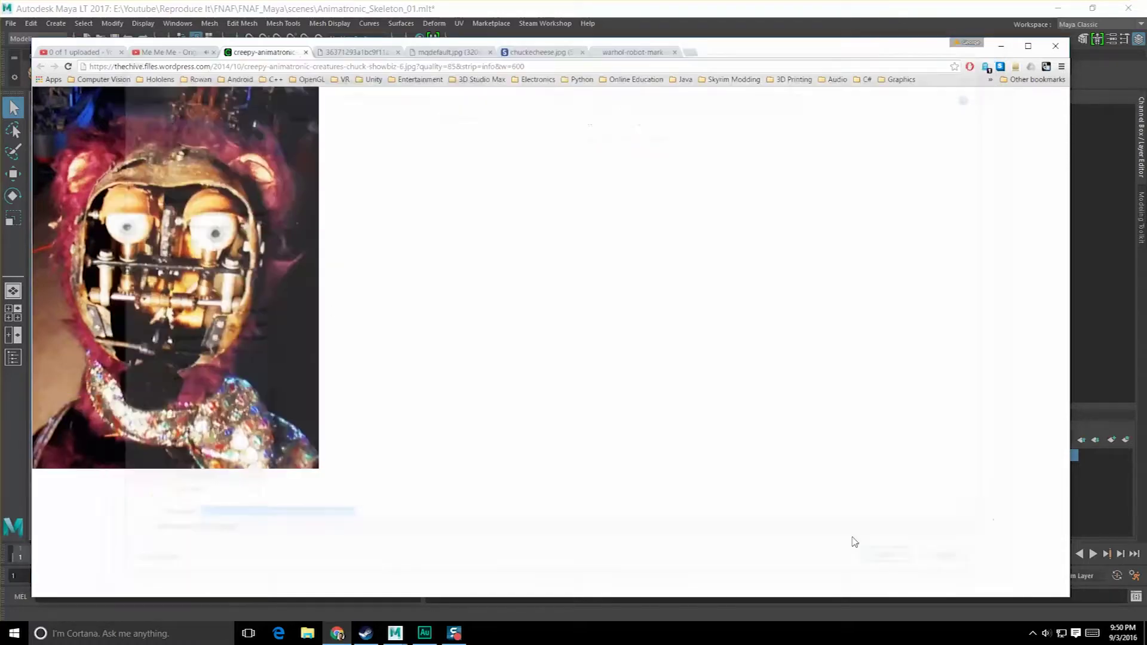
- Save the remaining four animatronic images into the Animatronic folder, closing each image's tab once it is saved
left_click(305, 52)
right_click(299, 160)
left_click(353, 52)
key("ctrl+s")
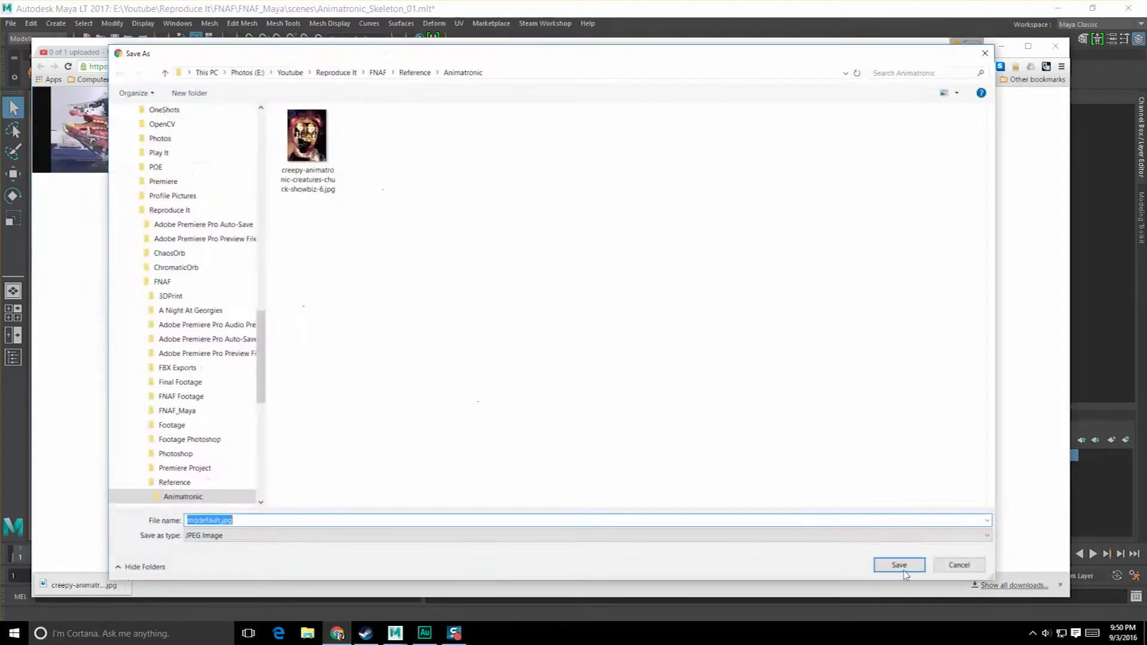
key("Return")
key("ctrl+w")
key("ctrl+s")
key("Return")
key("ctrl+w")
key("ctrl+s")
key("Return")
key("ctrl+w")
key("ctrl+s")
key("Return")
key("ctrl+w")
- Back in Maya, import the photo of the pigtailed mouse animatronic as an image plane for the perspective view
mouse_move(533, 385)
left_mouse_down("alt")
mouse_move(477, 371)
mouse_move(389, 256)
mouse_move(347, 233)
left_mouse_up("alt")
left_click(71, 97)
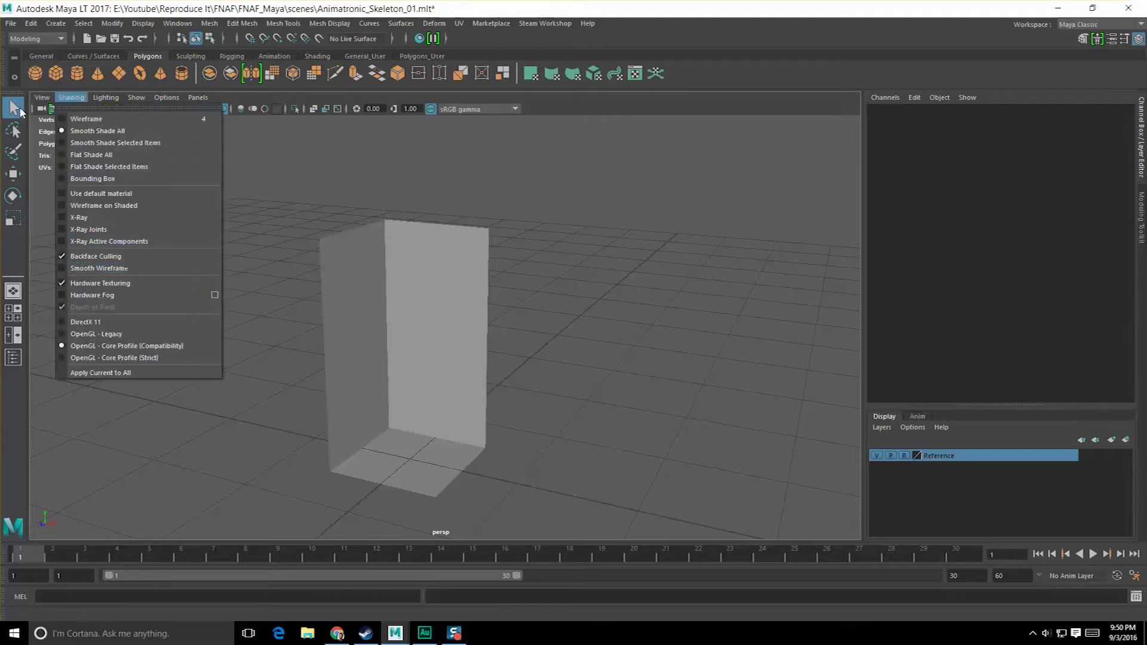
left_click(42, 98)
left_click(240, 373)
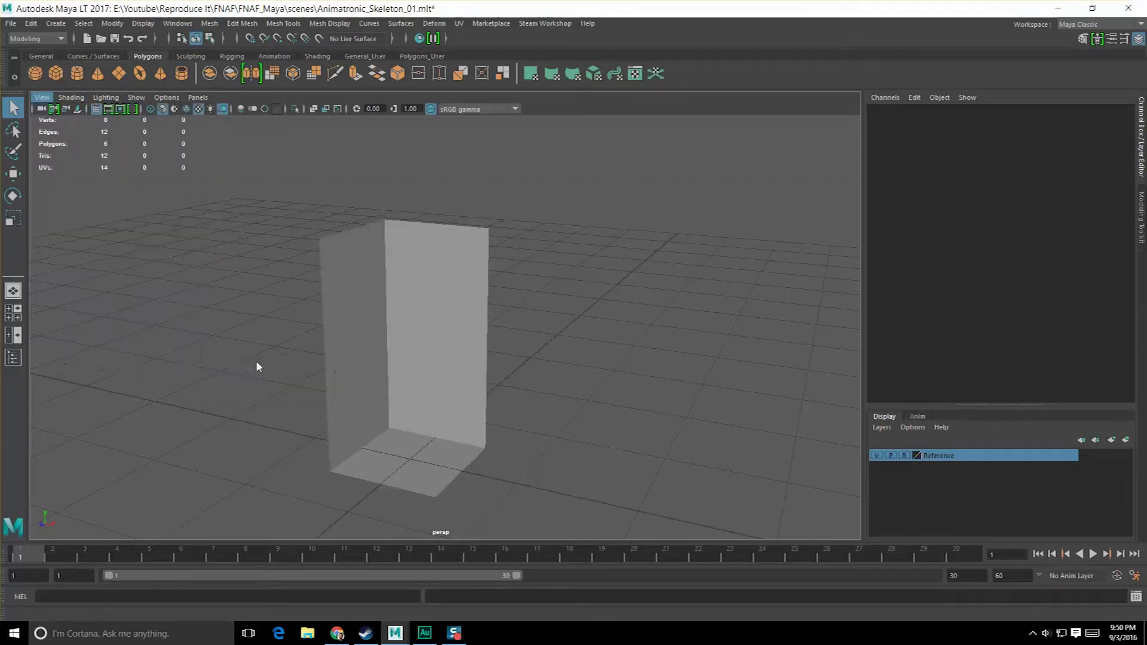
double_click(212, 141)
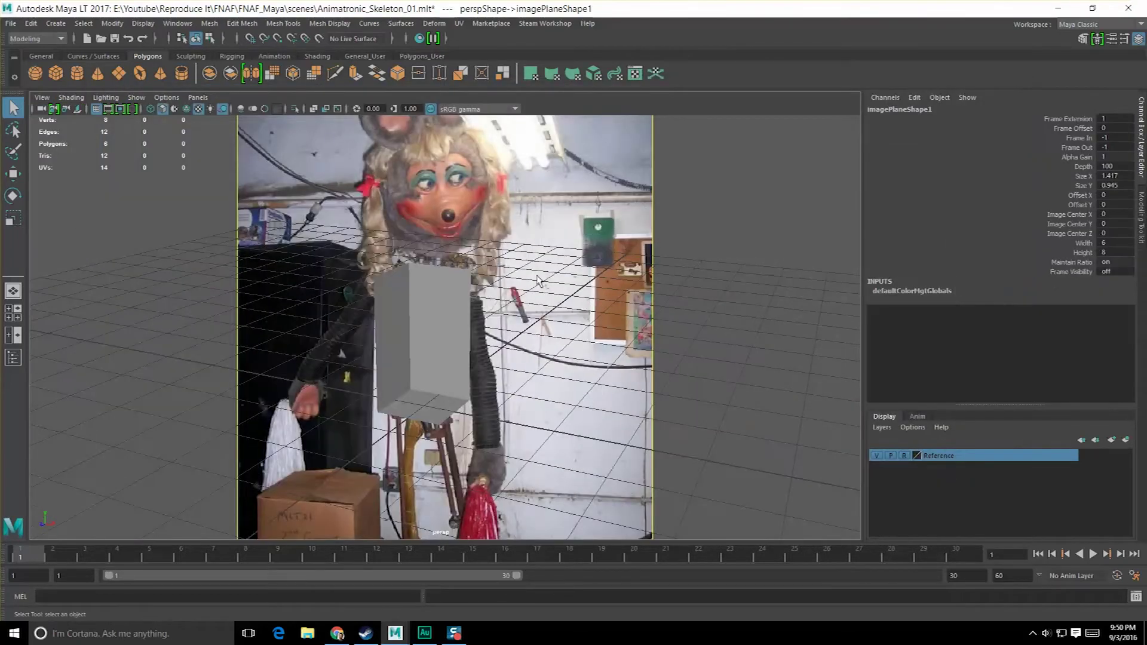
- Set the mouse image plane's Size X to 1, Size Y to 0.5 and Offset X to -0.5
left_click(1061, 215)
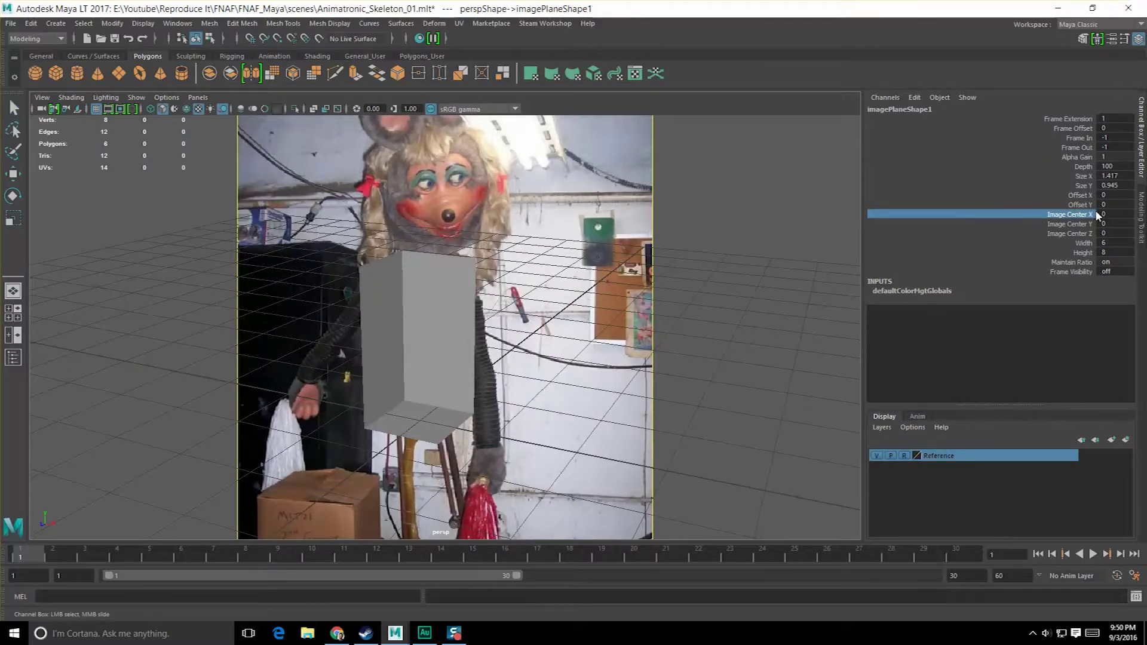
double_click(1117, 196)
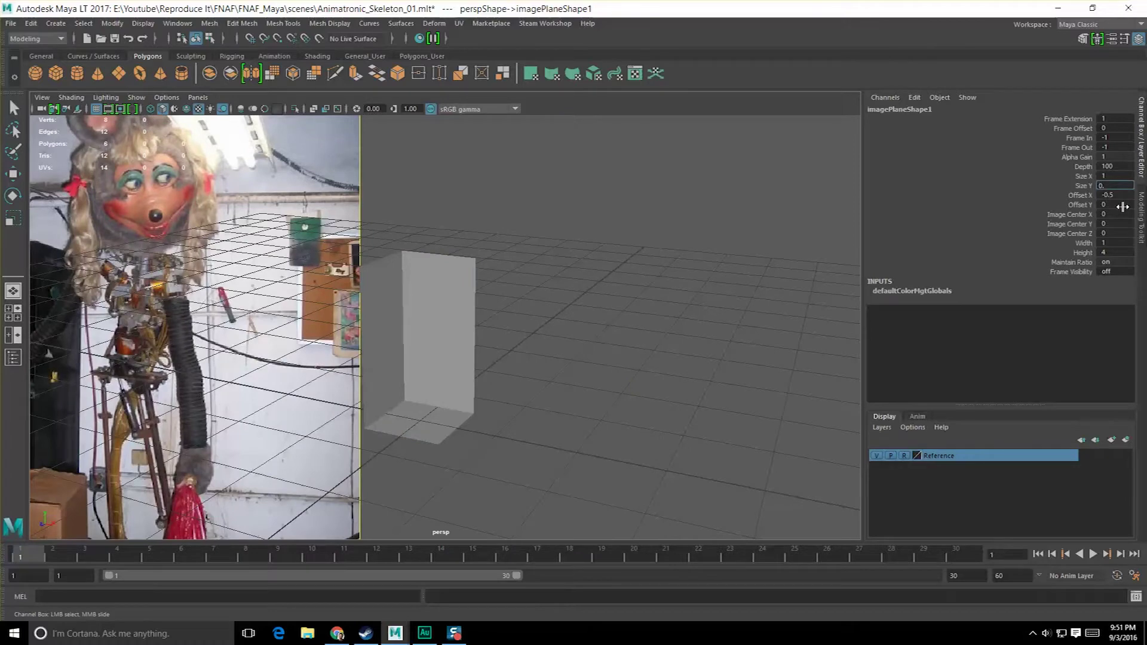
type("5")
key("Return")
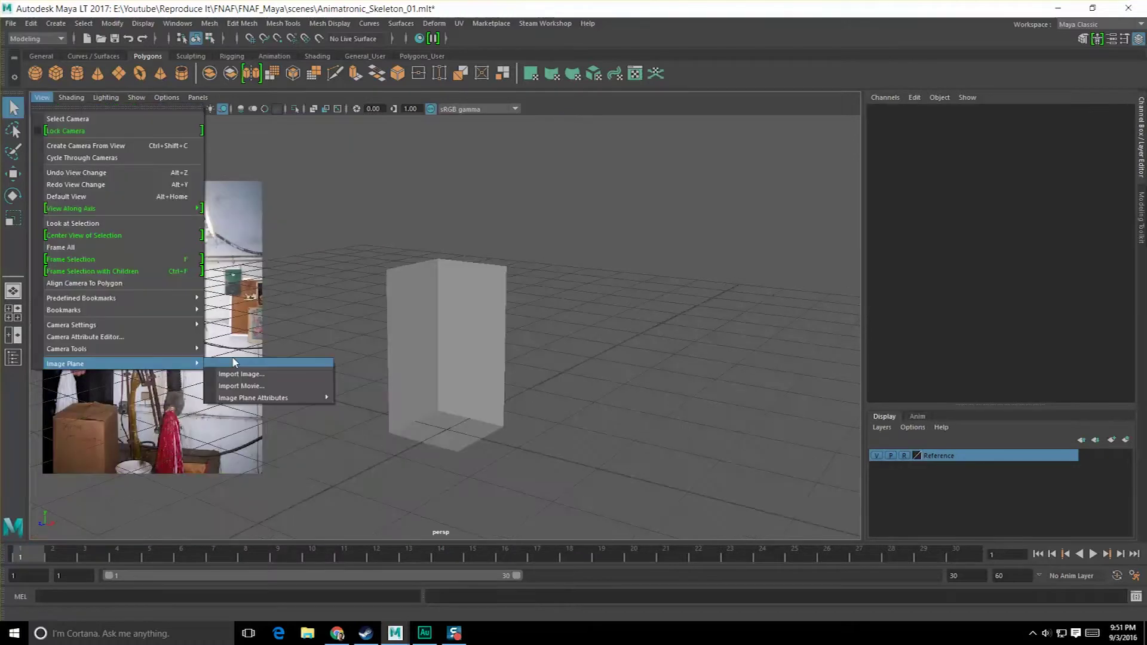
- Preview the saved reference images and import creepy-animatronic-creatures-chuck-showbiz-6.jpg as a second image plane
left_click(239, 373)
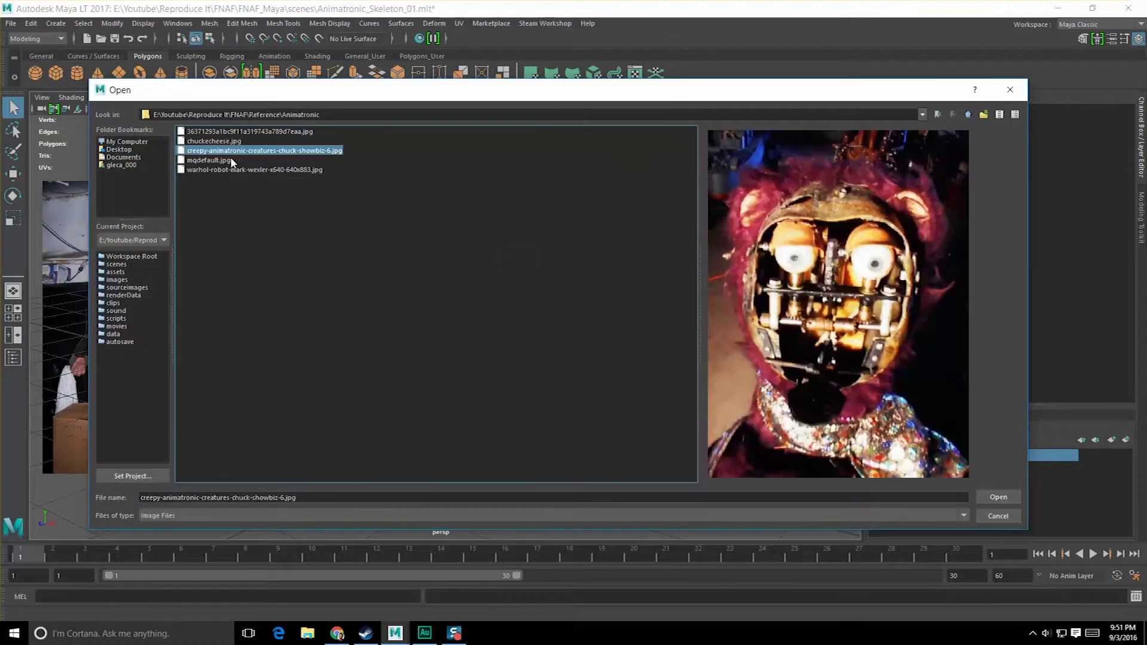
left_click(229, 159)
left_click(232, 169)
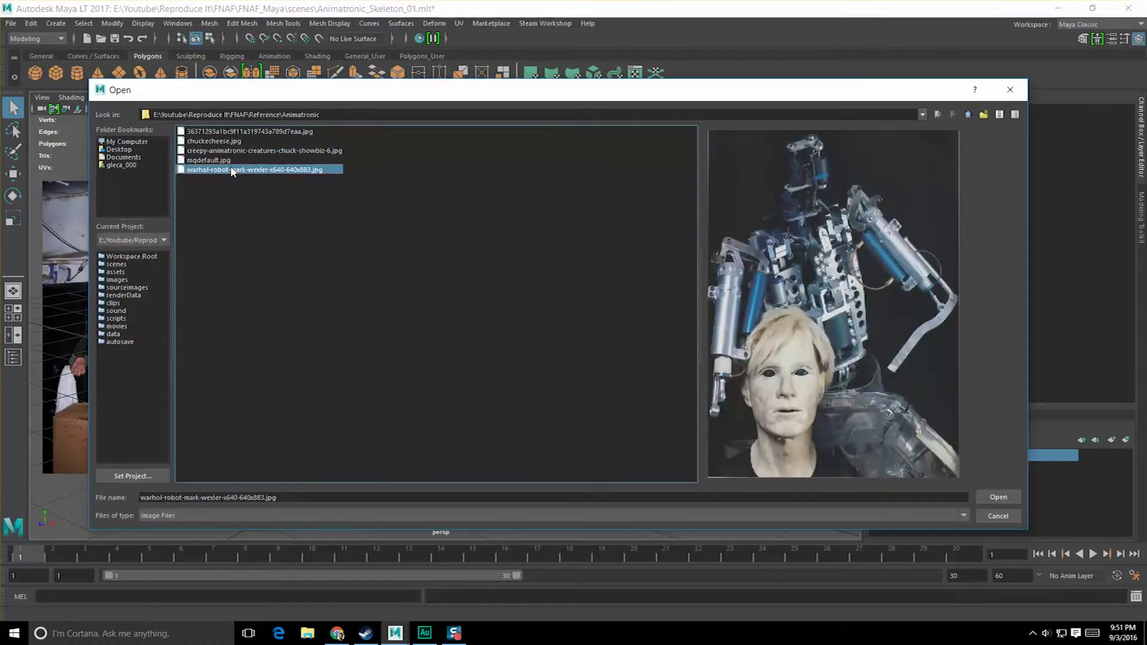
left_click(232, 160)
left_click(227, 151)
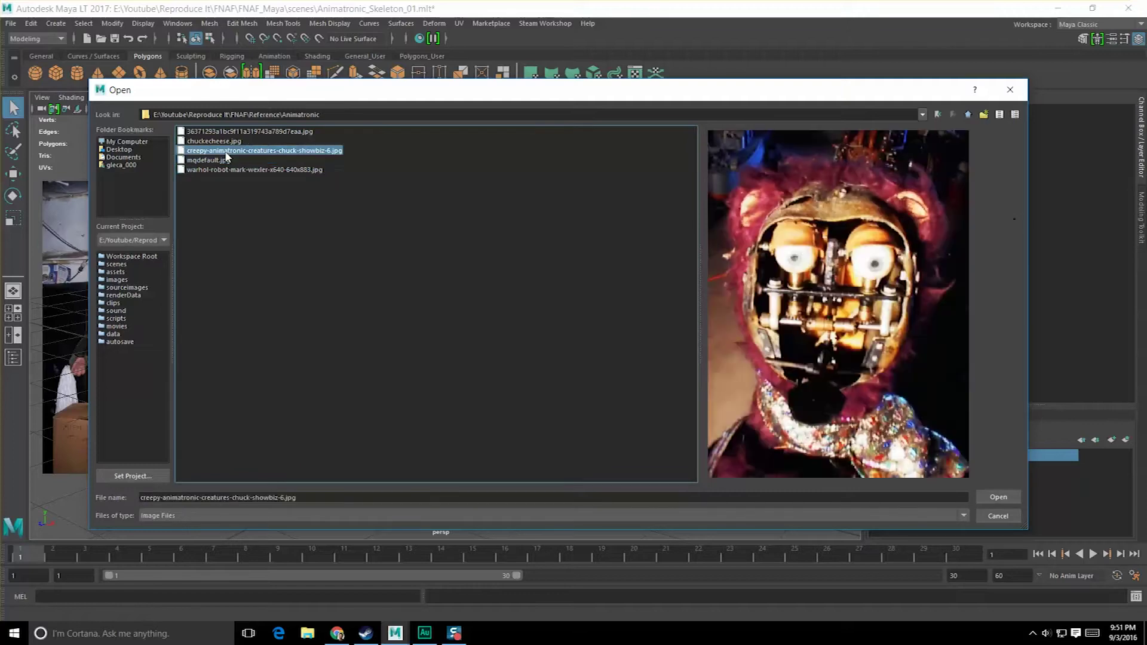
double_click(226, 151)
- Shrink the exposed face image plane by setting its Size X to 0.3
type("0.5")
key("Return")
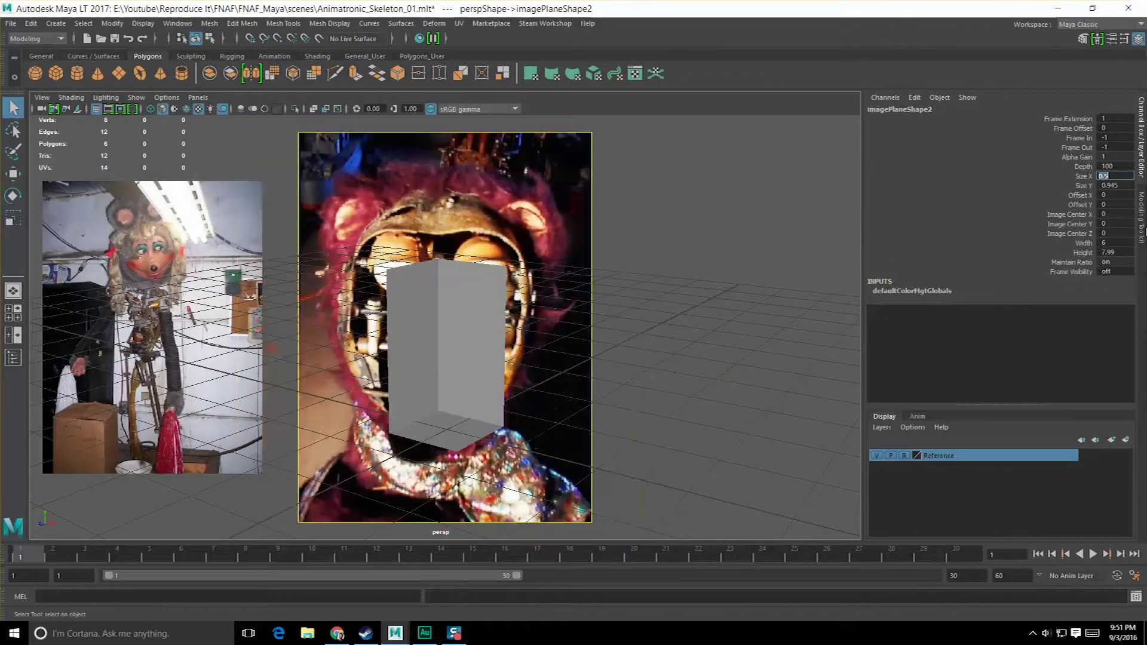
type("0.3")
key("Return")
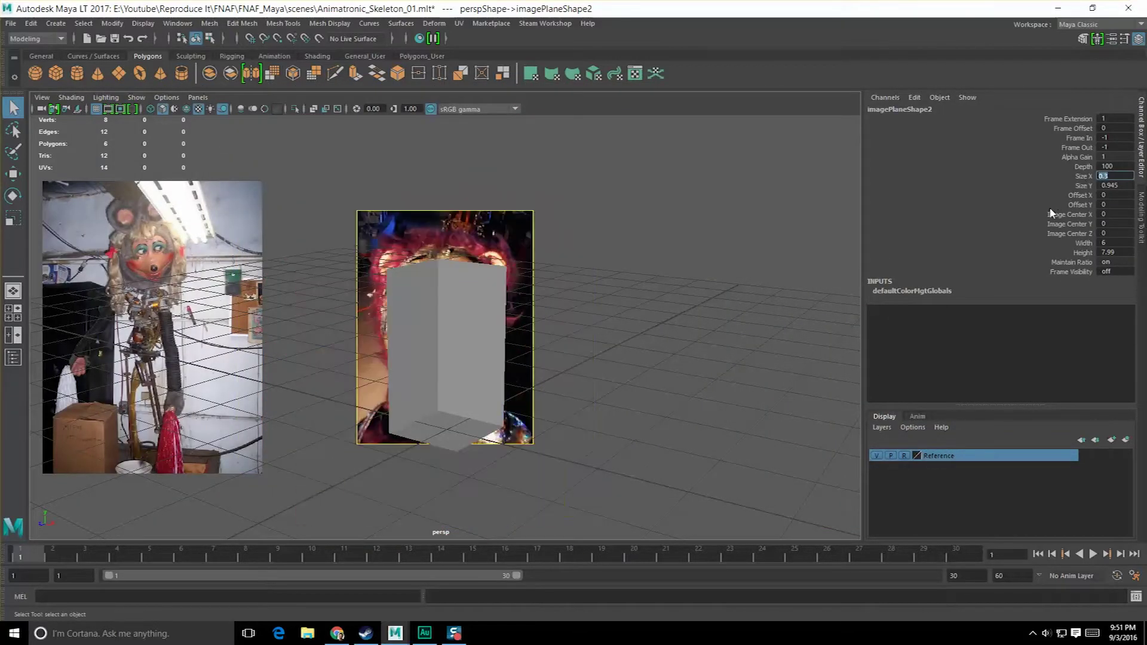
- Move the exposed face image plane beside the box with an Offset X of 0.46, and deselect it
left_click(1107, 195)
type("1")
key("Return")
type("0.4")
key("Return")
type("0.45")
key("Return")
type("0.")
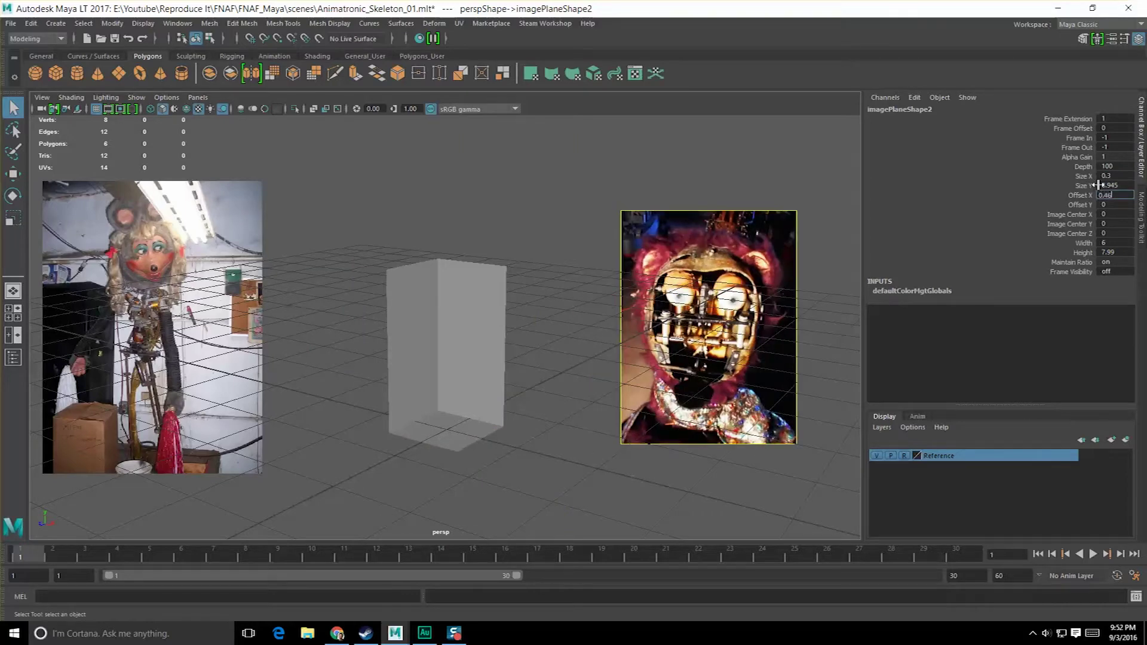
key("Return")
left_click(579, 245)
- Hide the grid in the perspective view so that only the box and the photo image planes remain
left_click_drag(578, 246, 526, 280, "alt")
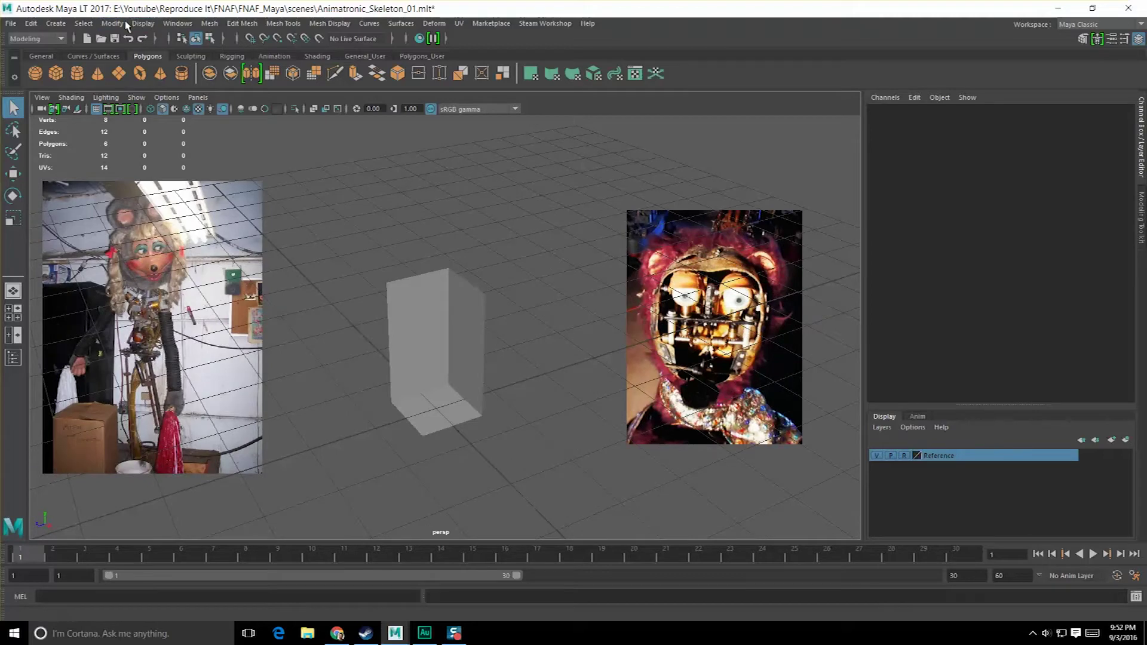
left_click(139, 24)
left_click(351, 54)
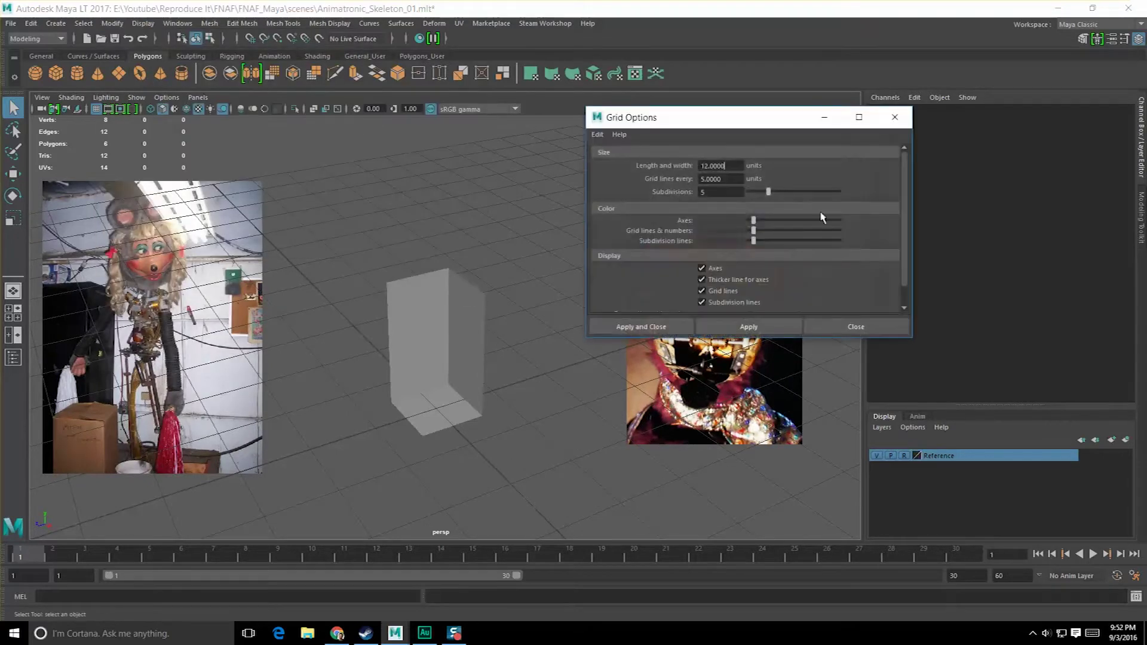
left_click(143, 24)
left_click(157, 53)
left_click_drag(469, 190, 455, 354, "alt")
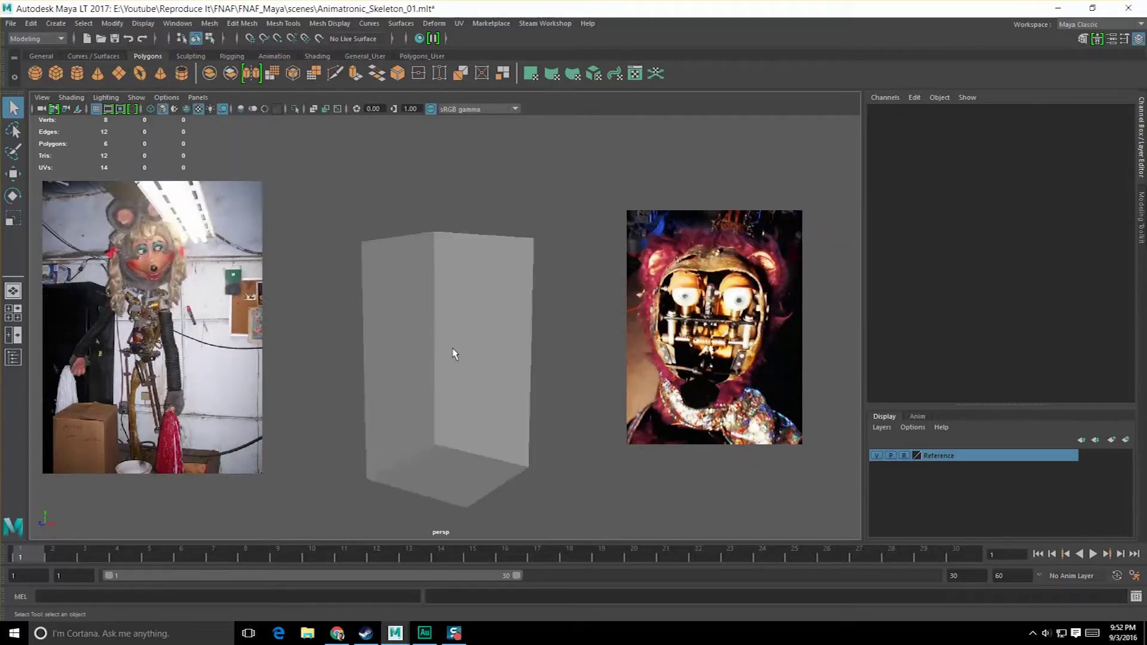
- Hide the docked Channel Box / Layer Editor to enlarge the viewport around the box and photos
left_click(1111, 39)
left_click(1082, 37)
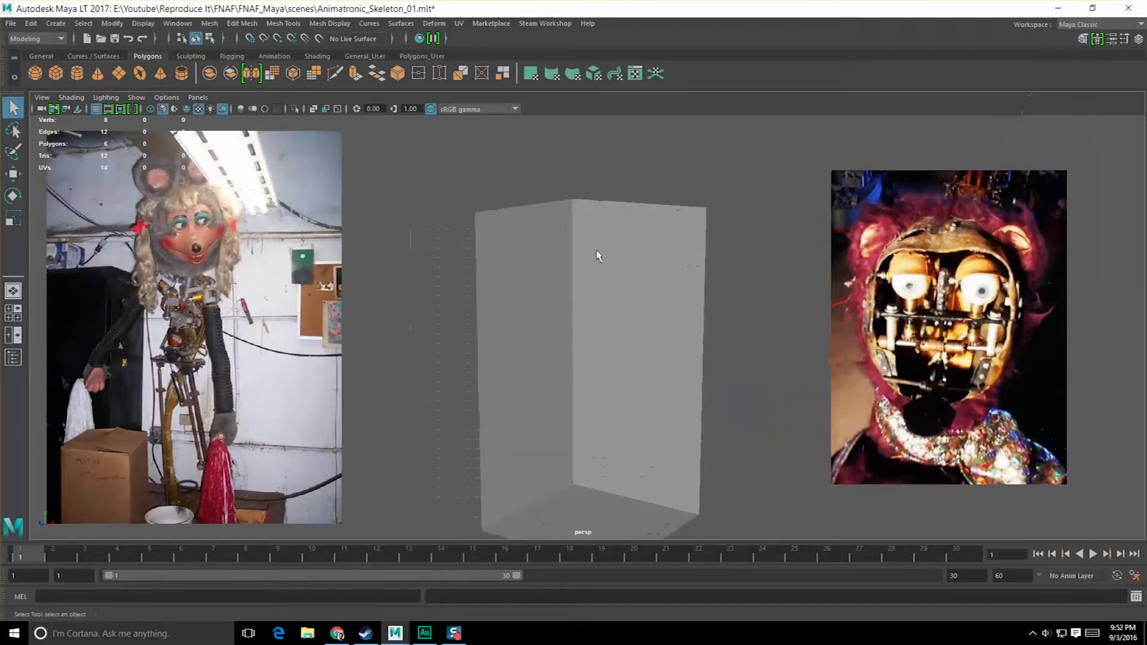
scroll(484, 267, "down", 1)
left_click_drag(527, 318, 536, 341, "alt")
middle_click_drag(537, 341, 509, 278, "alt")
left_click_drag(462, 324, 453, 325, "alt")
scroll(492, 328, "up", 1)
scroll(493, 328, "down", 1)
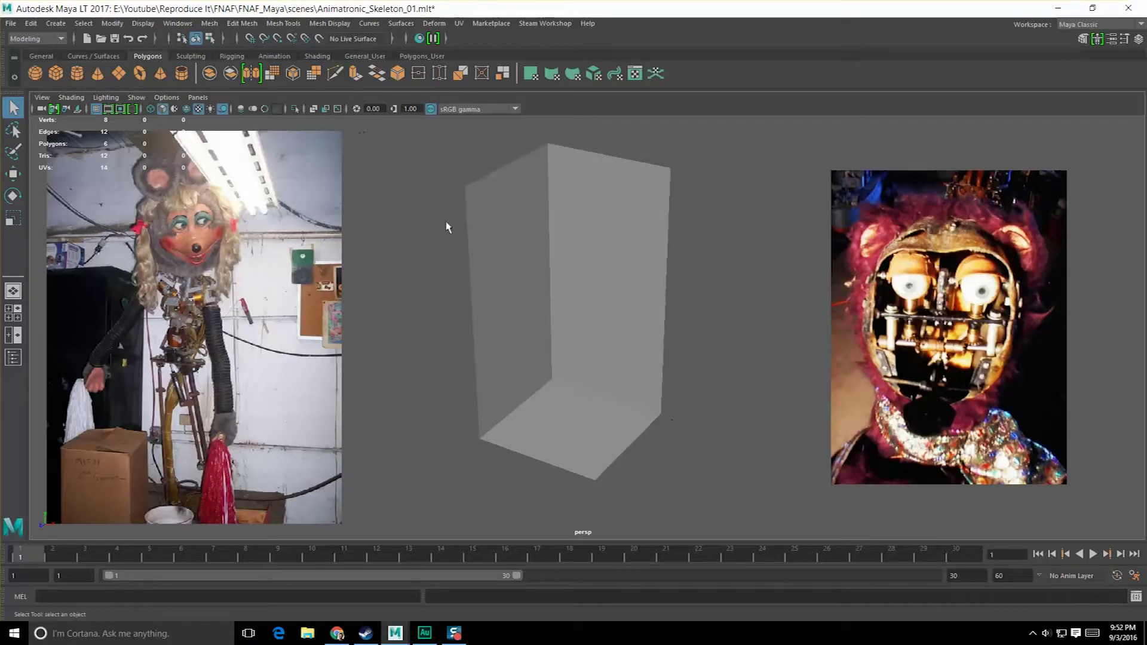
- Hide the command line, status line, range slider and time slider from the interface
key("space")
left_click(435, 181)
key("space")
left_click_drag(783, 333, 741, 317)
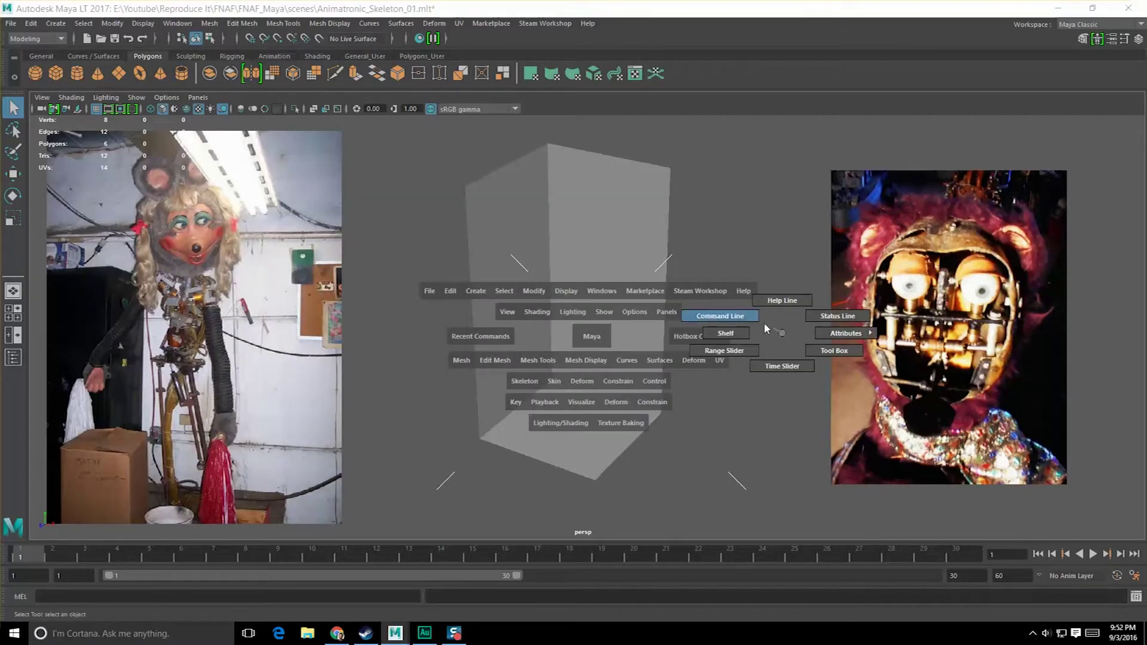
mouse_move(788, 335)
left_mouse_down()
mouse_move(736, 333)
mouse_move(720, 353)
left_mouse_up()
mouse_move(700, 337)
left_mouse_down()
mouse_move(794, 332)
mouse_move(771, 367)
left_mouse_up()
mouse_move(700, 336)
left_mouse_down()
mouse_move(823, 333)
mouse_move(675, 313)
left_mouse_up()
scroll(661, 352, "down", 1)
mouse_move(660, 378)
left_mouse_down("alt")
mouse_move(687, 359)
mouse_move(662, 359)
left_mouse_up("alt")
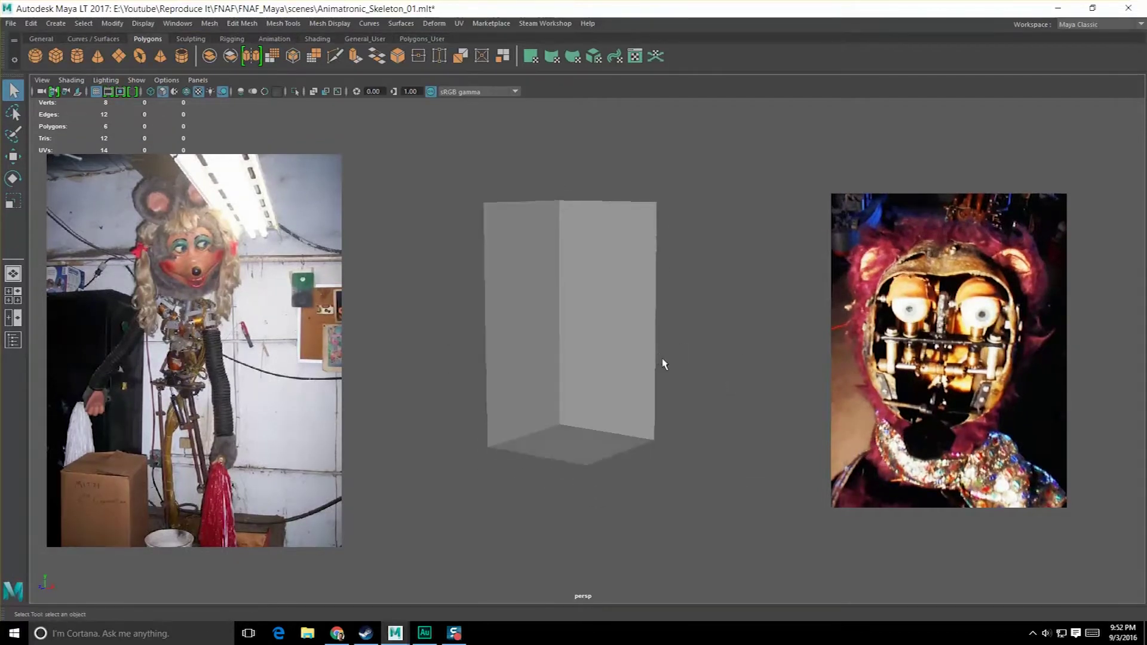
- Glance at the FNAF image search results in the browser, and return to the box in Maya
left_click(9, 26)
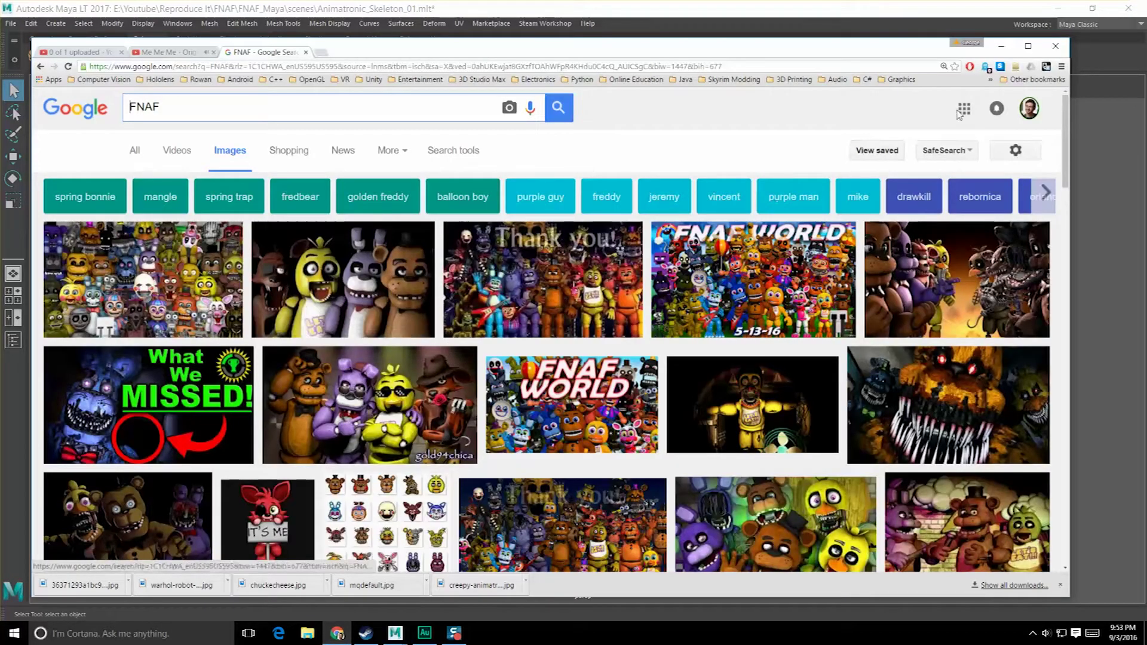
left_click(1002, 46)
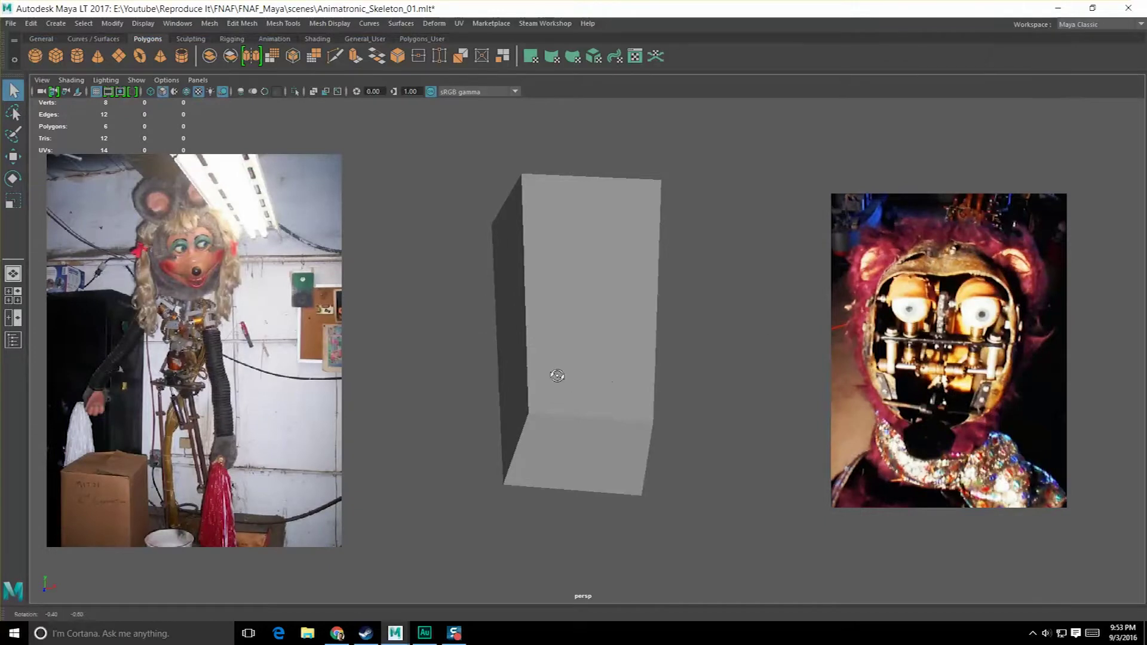
left_click_drag(557, 376, 557, 362, "alt")
scroll(557, 362, "up", 1)
middle_click_drag(613, 326, 602, 367, "alt")
scroll(602, 367, "up", 2)
left_click_drag(602, 359, 596, 353, "alt")
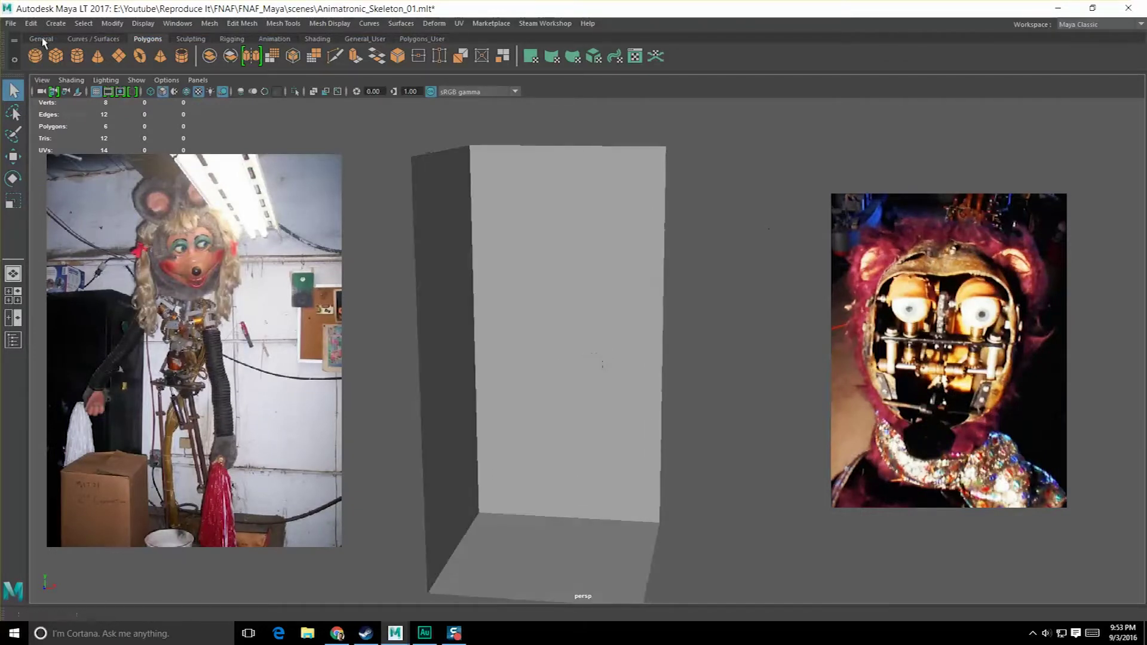
- Create a polygon sphere, shrink it to a small ball and raise it to about 1.487 in Y
left_click(35, 56)
scroll(664, 364, "down", 3)
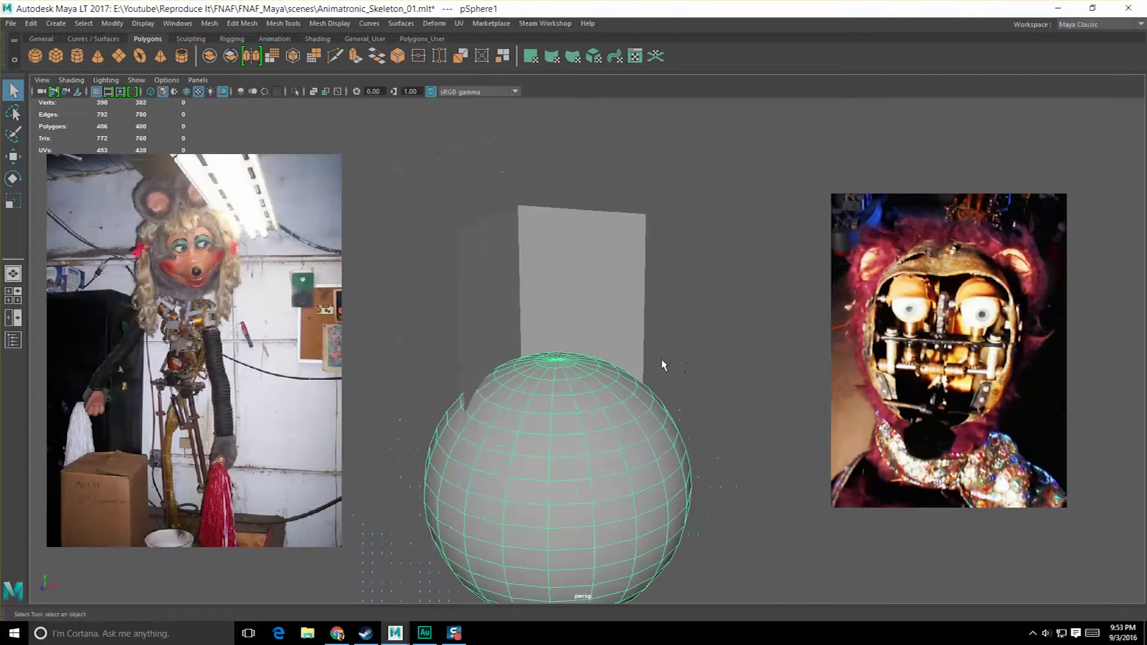
key("e")
key("r")
left_click_drag(556, 485, 395, 511)
key("w")
left_click_drag(561, 436, 562, 242)
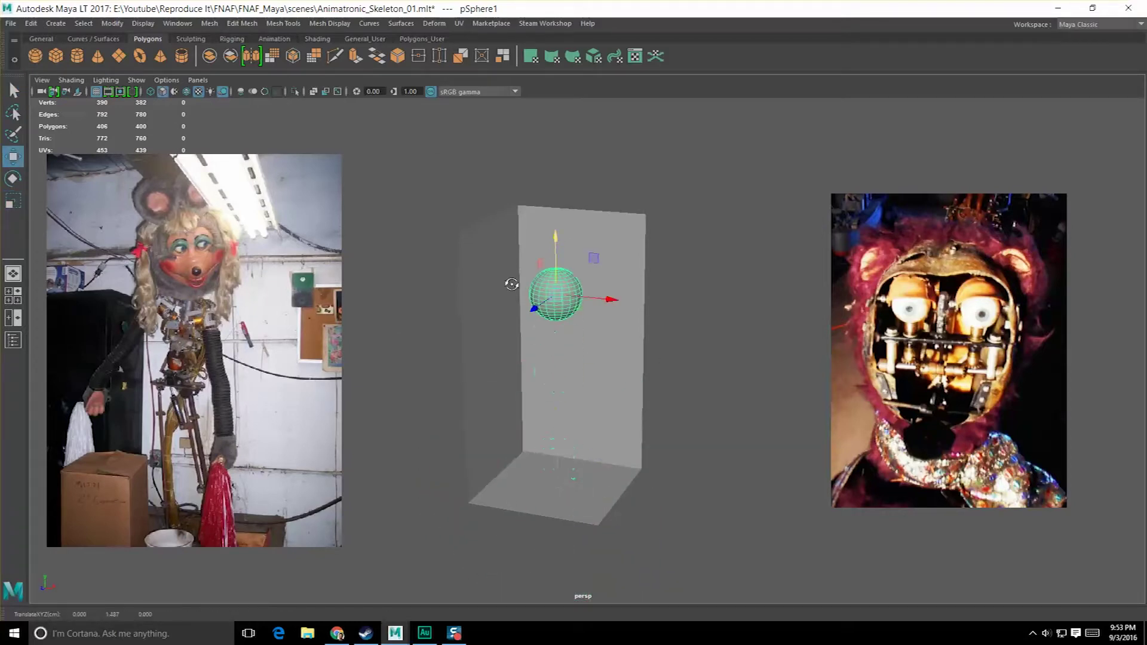
- Scale the sphere down to about 0.078 and shift it sideways to about -0.19 in X
left_click_drag(512, 286, 532, 289, "alt")
key("f")
key("e")
key("r")
left_click_drag(586, 354, 450, 369)
key("w")
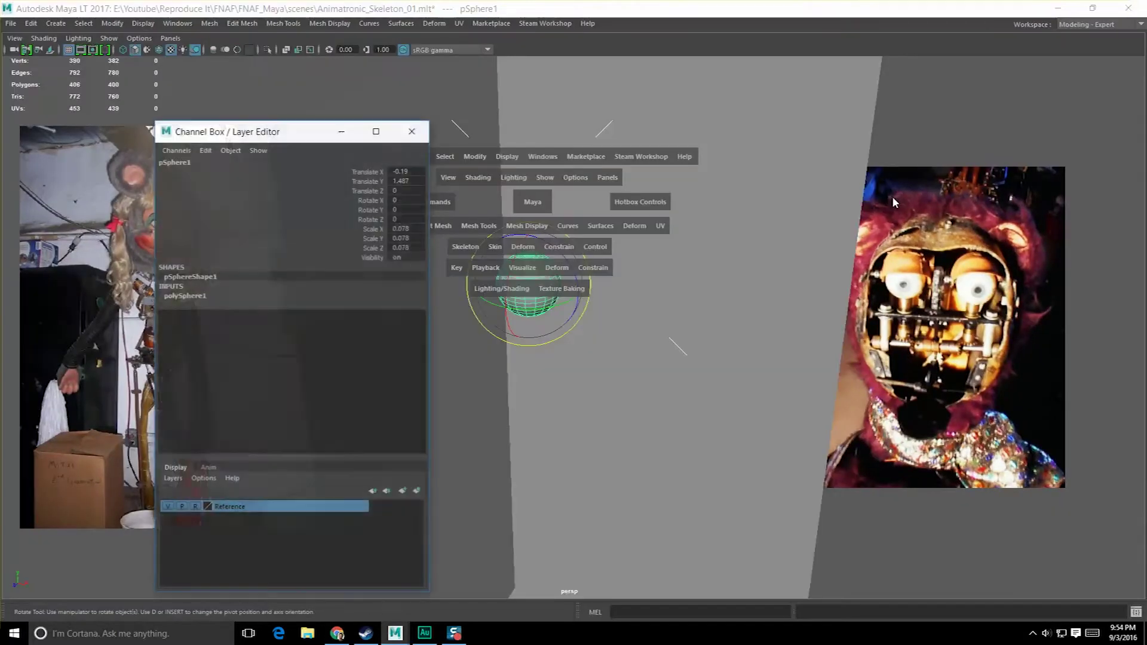
- Move the floating Channel Box / Layer Editor window off the mouse photo and make it narrower
left_click_drag(258, 135, 963, 95)
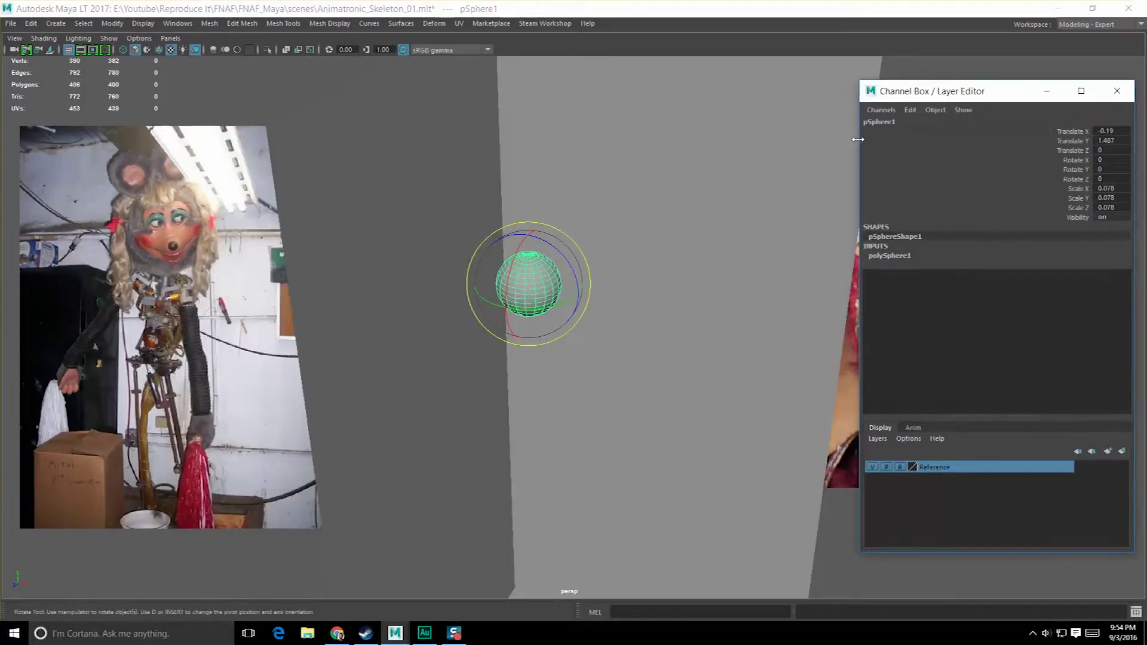
left_click_drag(858, 139, 979, 139)
left_click_drag(1011, 93, 936, 79)
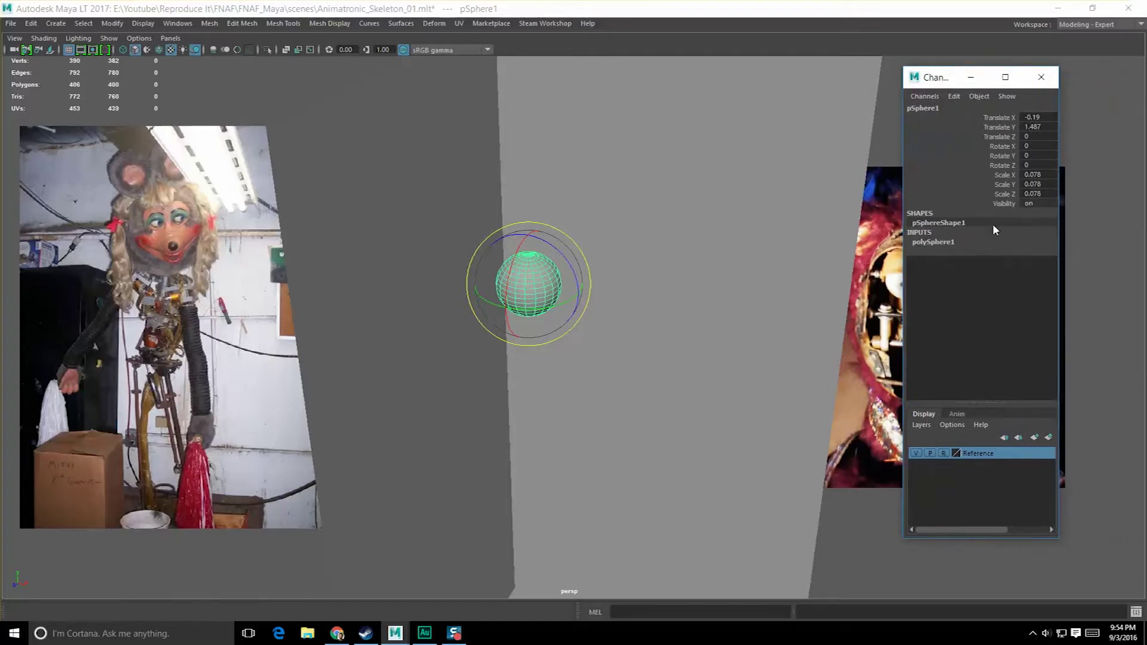
- Set the sphere's Subdivisions Axis and Subdivisions Height to 16
left_click(938, 242)
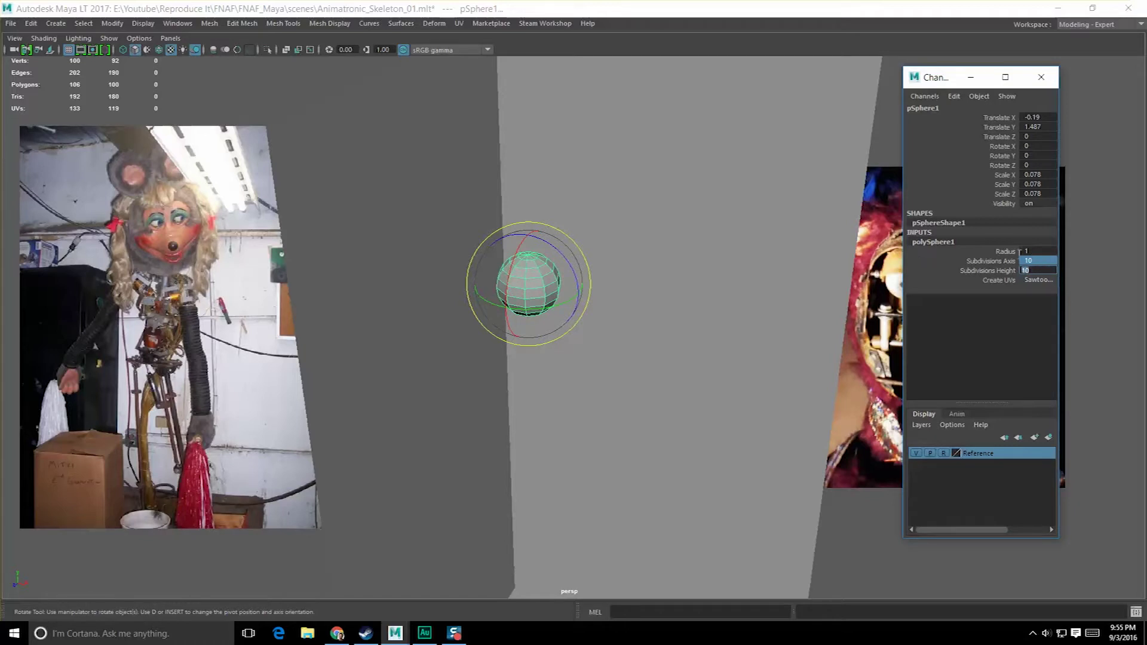
type("6")
key("Return")
- Rotate the sphere about its X axis and set Rotate X to exactly 90
left_click_drag(773, 326, 736, 330, "alt")
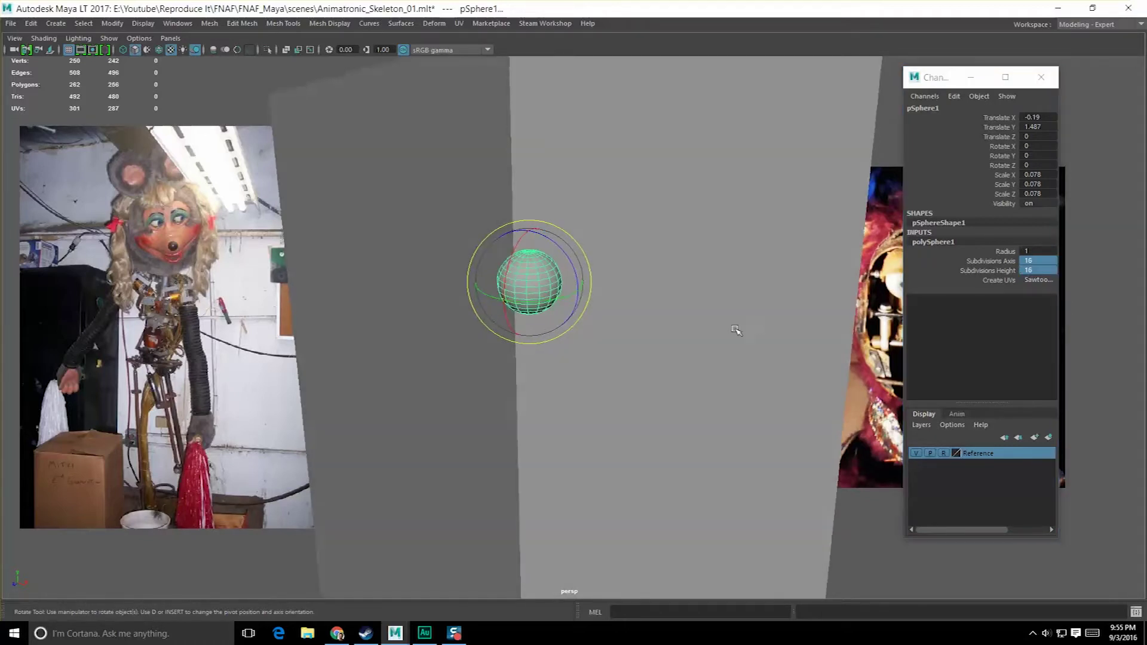
left_click_drag(660, 345, 637, 357, "alt")
left_click_drag(512, 281, 551, 191)
double_click(1043, 147)
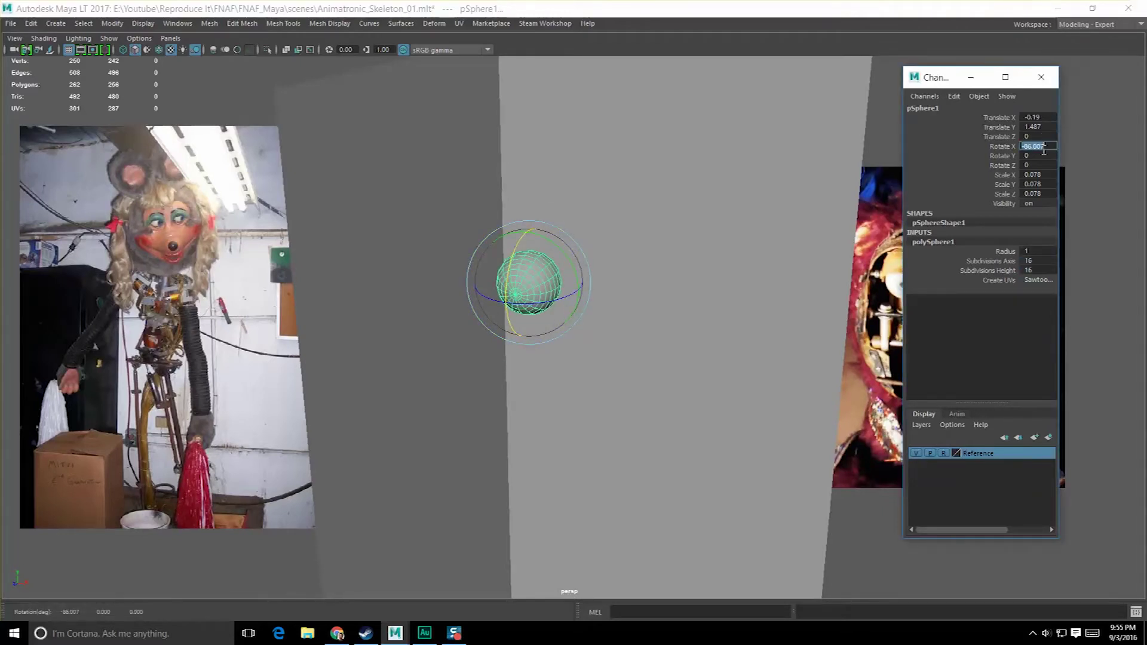
key("Return")
left_click_drag(867, 251, 587, 313, "alt")
key("w")
- Move the Channel Box / Layer Editor window beside the mouse photo so the exposed face photo is uncovered
left_click_drag(930, 77, 284, 142)
mouse_move(664, 323)
left_mouse_down("alt")
mouse_move(682, 311)
mouse_move(671, 310)
left_mouse_up("alt")
middle_click_drag(663, 318, 692, 332, "alt")
left_click_drag(692, 331, 721, 328, "alt")
right_click_drag(722, 328, 726, 335, "alt")
middle_click_drag(741, 328, 833, 317, "alt")
left_click_drag(783, 319, 809, 349, "alt")
middle_click_drag(809, 340, 782, 357, "alt")
right_click_drag(782, 357, 687, 348, "alt")
- Check the enlarged FNAF character image in the browser, and return to the sphere in Maya
key("alt+Tab")
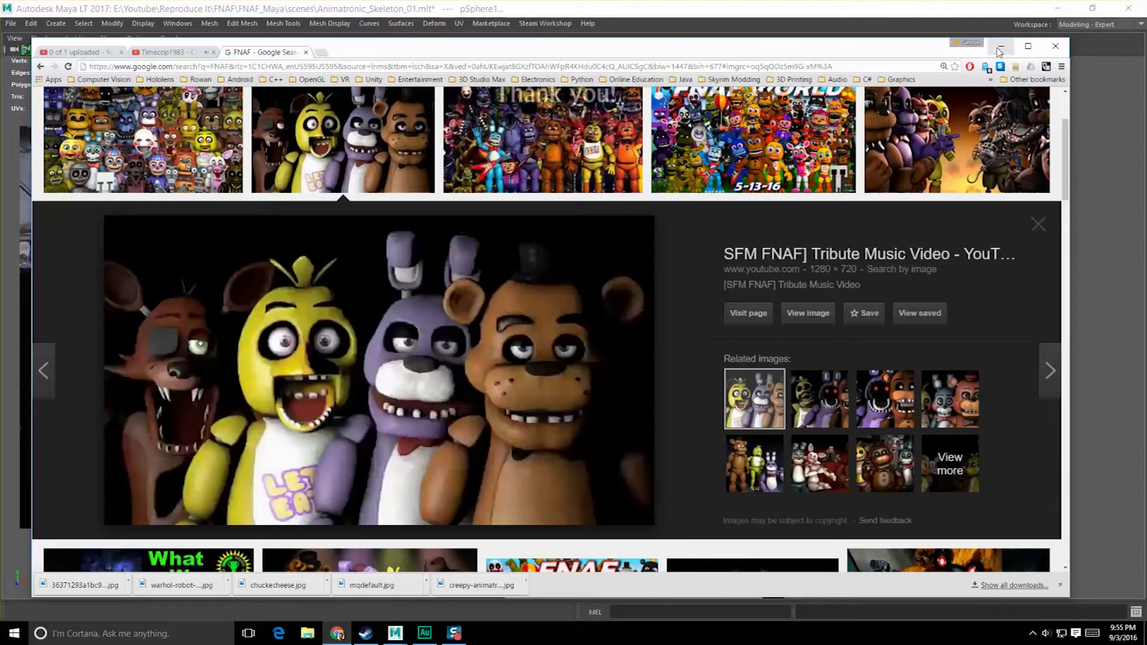
key("alt+Tab")
mouse_move(628, 324)
left_mouse_down("alt")
mouse_move(640, 315)
mouse_move(626, 317)
left_mouse_up("alt")
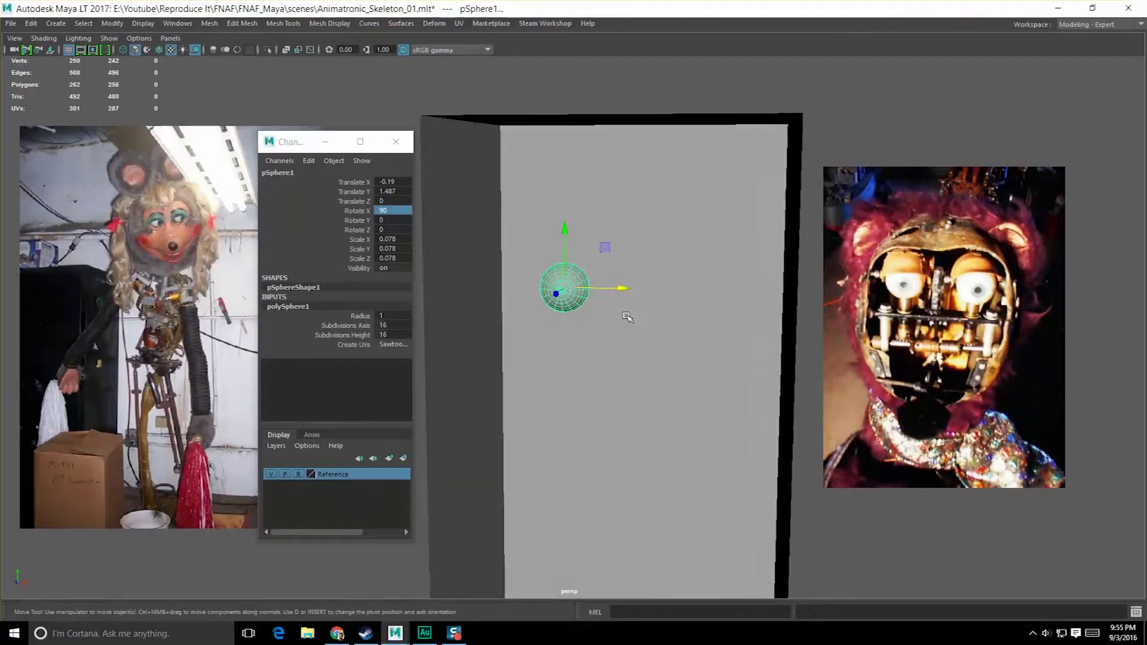
- Duplicate the eye sphere and scale the copy up to 0.09 as an outer shell
key("ctrl+d")
key("r")
key("w")
- Switch the outer sphere to face selection and show the front view at full size
left_click_drag(619, 294, 575, 332, "alt")
right_click_drag(566, 266, 564, 281)
scroll(564, 300, "up", 3)
left_click_drag(564, 282, 599, 335, "alt")
key("space")
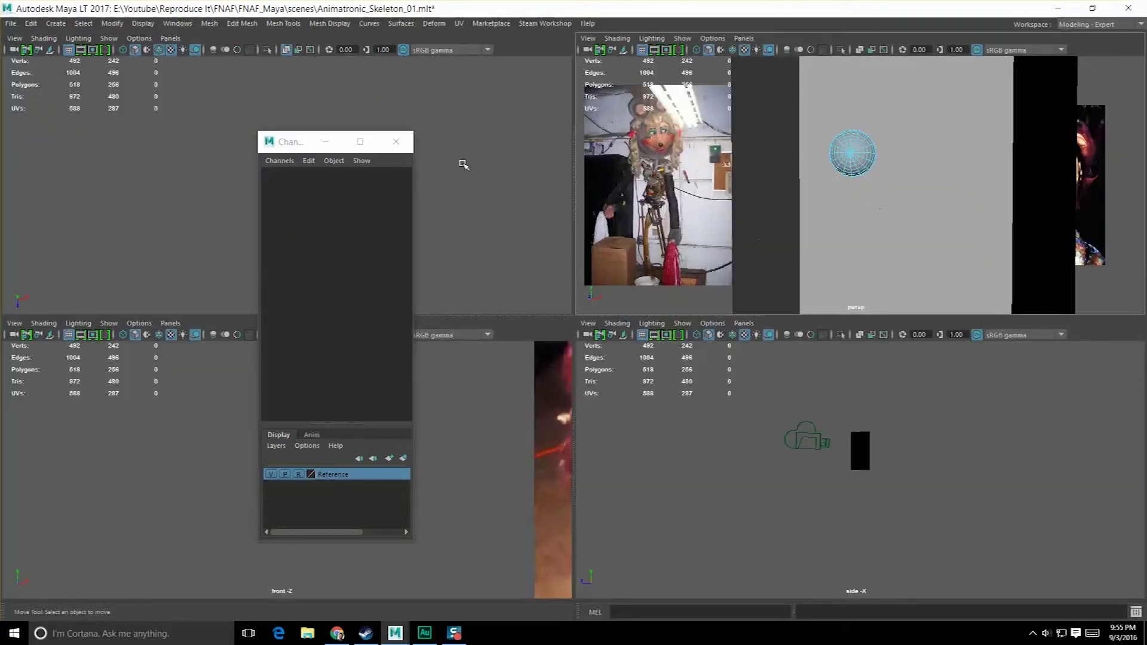
key("space")
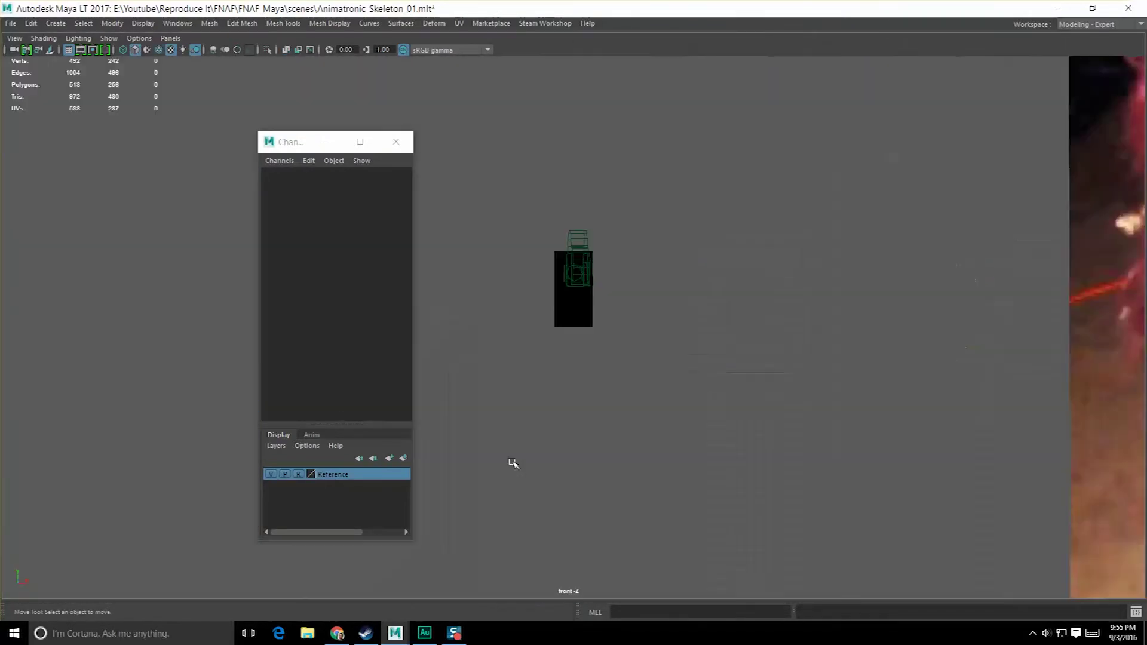
scroll(510, 464, "up", 5)
middle_click_drag(615, 410, 701, 408, "alt")
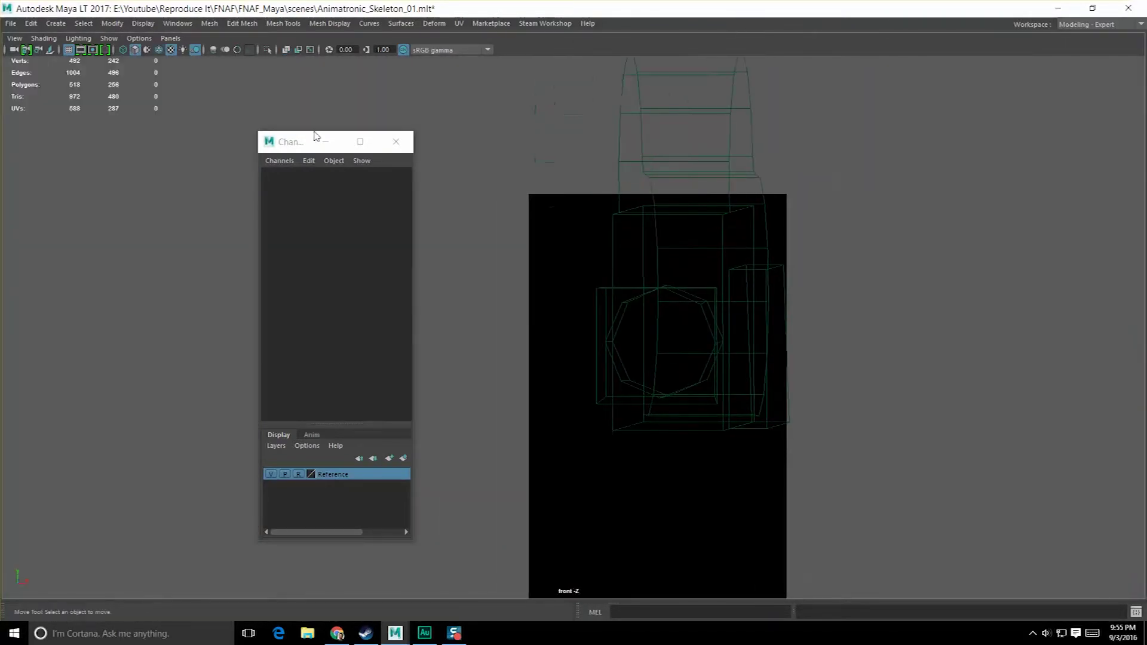
- Turn off the display of cameras in the front view
left_click(109, 37)
left_click(105, 195)
mouse_move(668, 200)
middle_mouse_down("alt")
mouse_move(706, 227)
mouse_move(593, 95)
middle_mouse_up("alt")
middle_click_drag(646, 202, 700, 233, "alt")
scroll(678, 237, "down", 8)
scroll(678, 238, "up", 2)
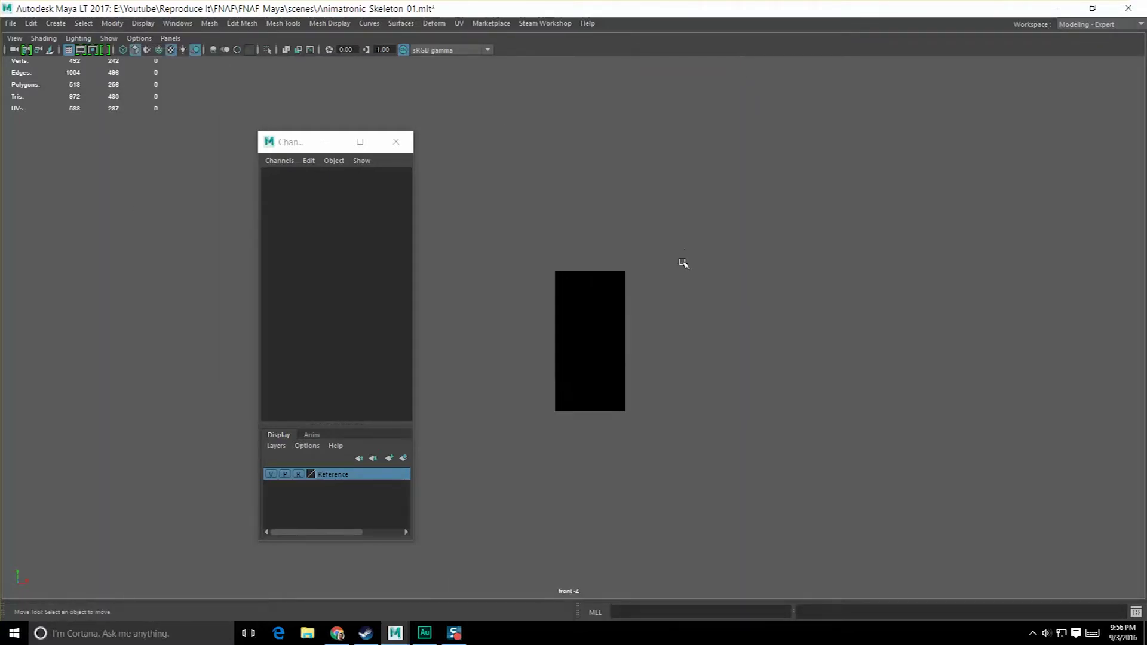
scroll(688, 266, "up", 3)
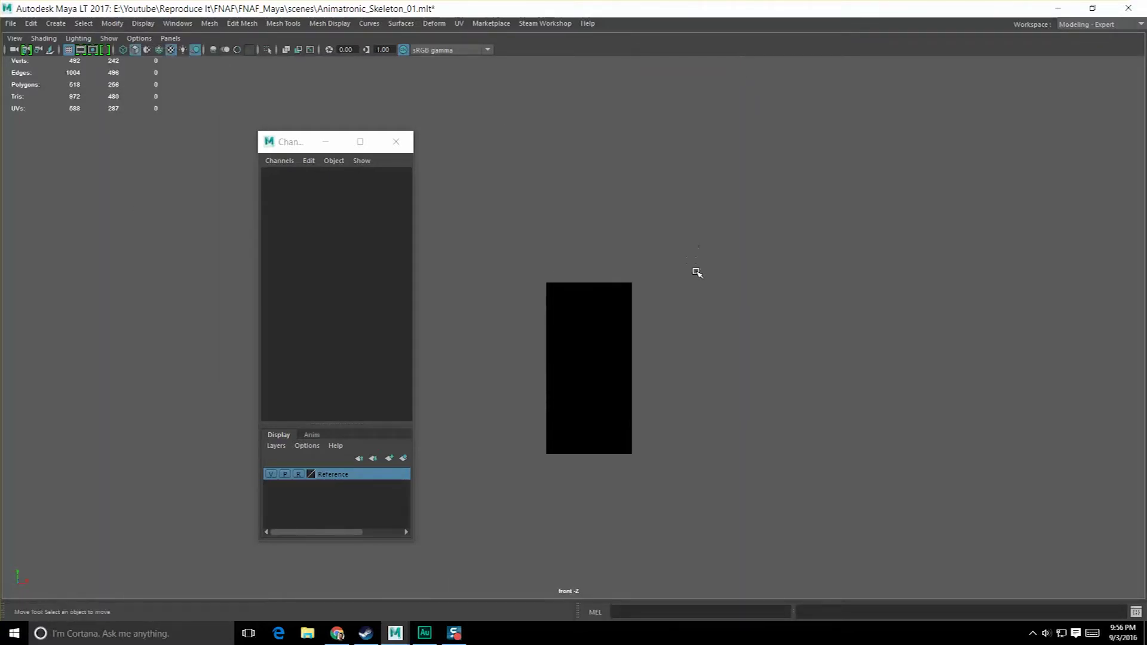
- Hide the Reference layer to reveal the spheres in the front view
left_click(275, 474)
scroll(569, 338, "up", 6)
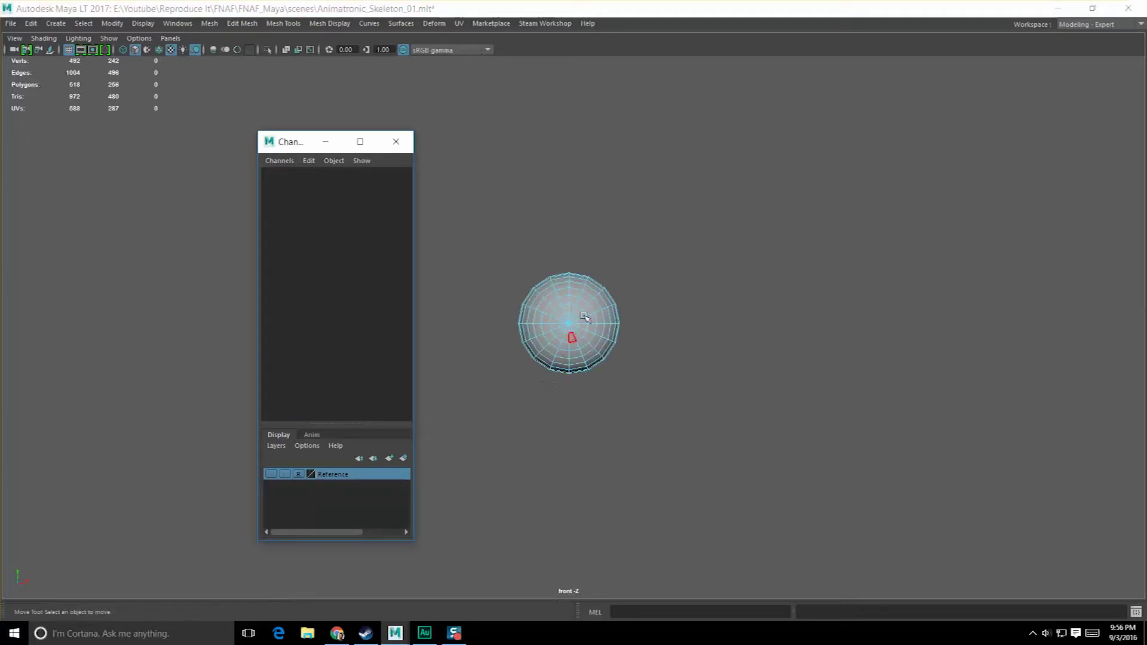
middle_click_drag(571, 328, 589, 317, "alt")
- Select all faces in the lower half of the outer sphere and delete them
left_click_drag(497, 323, 707, 423)
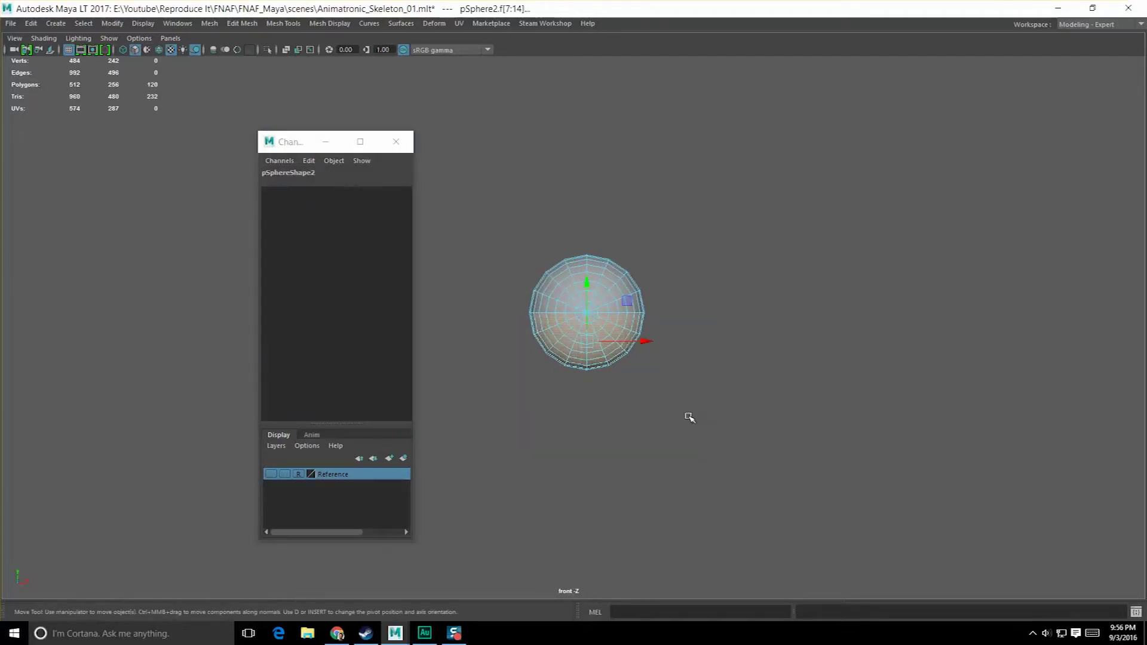
scroll(576, 385, "up", 3)
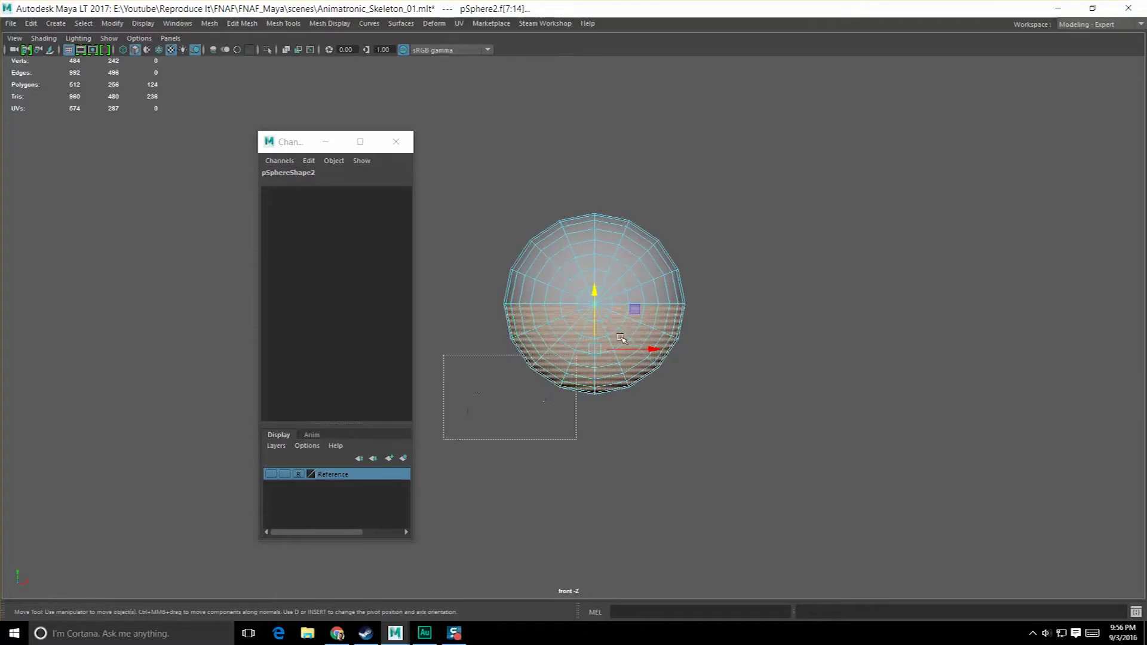
left_click_drag(734, 315, 736, 307)
key("Delete")
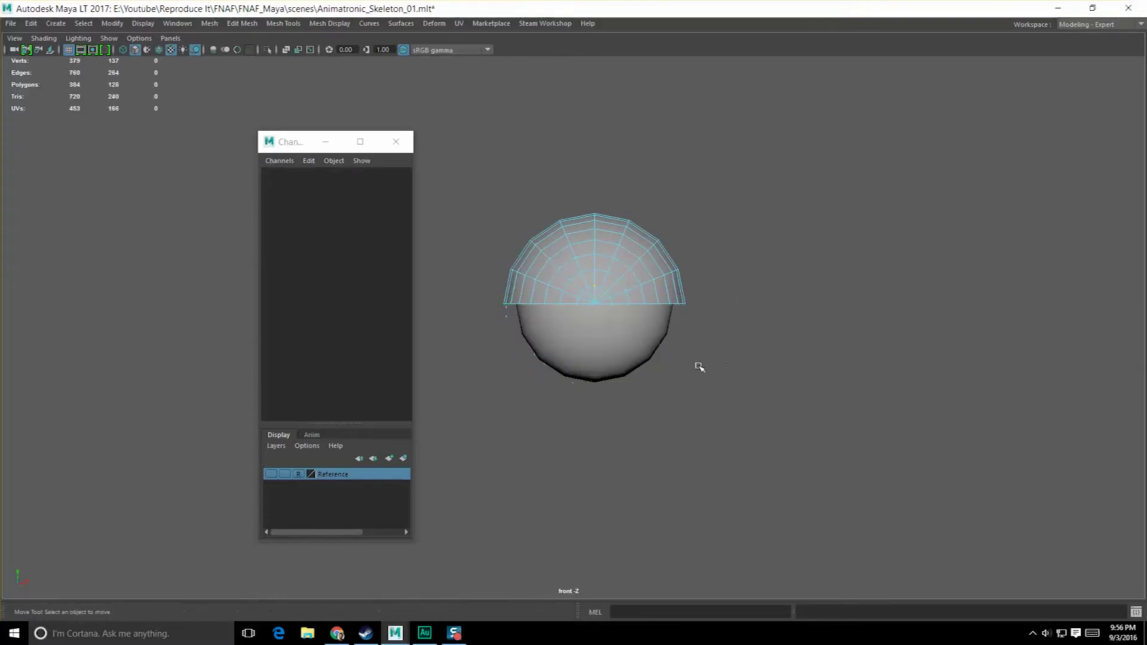
- Return to the full perspective view and switch the half-sphere shell to edge selection
key("space")
key("space")
left_click_drag(712, 294, 595, 342, "alt")
scroll(657, 316, "up", 4)
right_click_drag(577, 235, 576, 203)
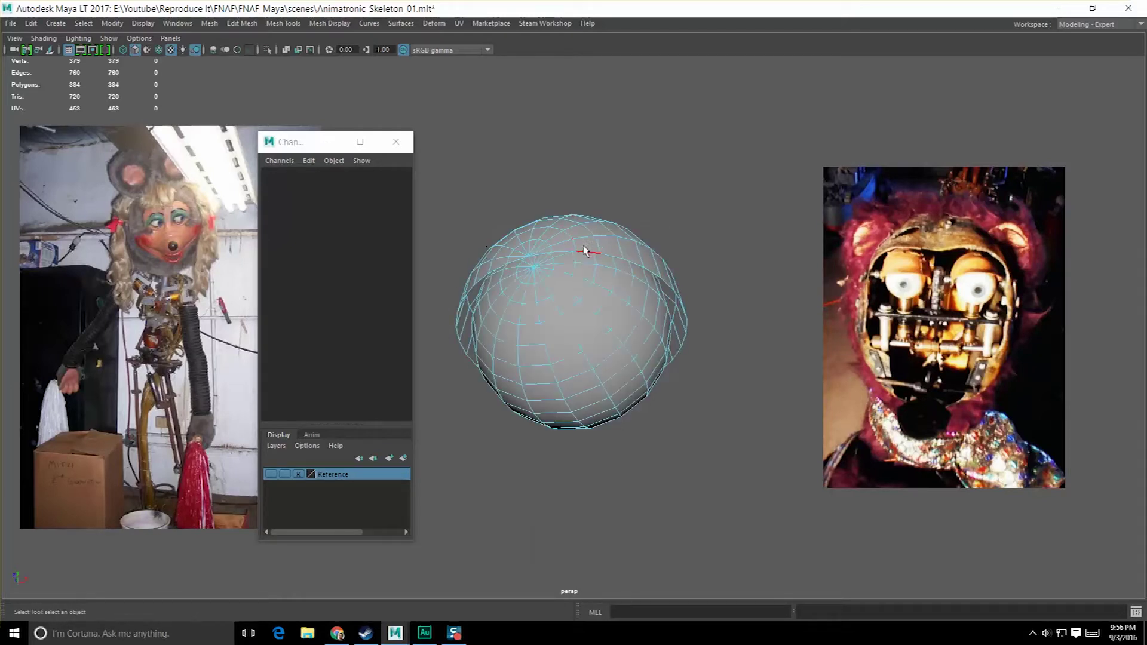
double_click(583, 251)
key("F8")
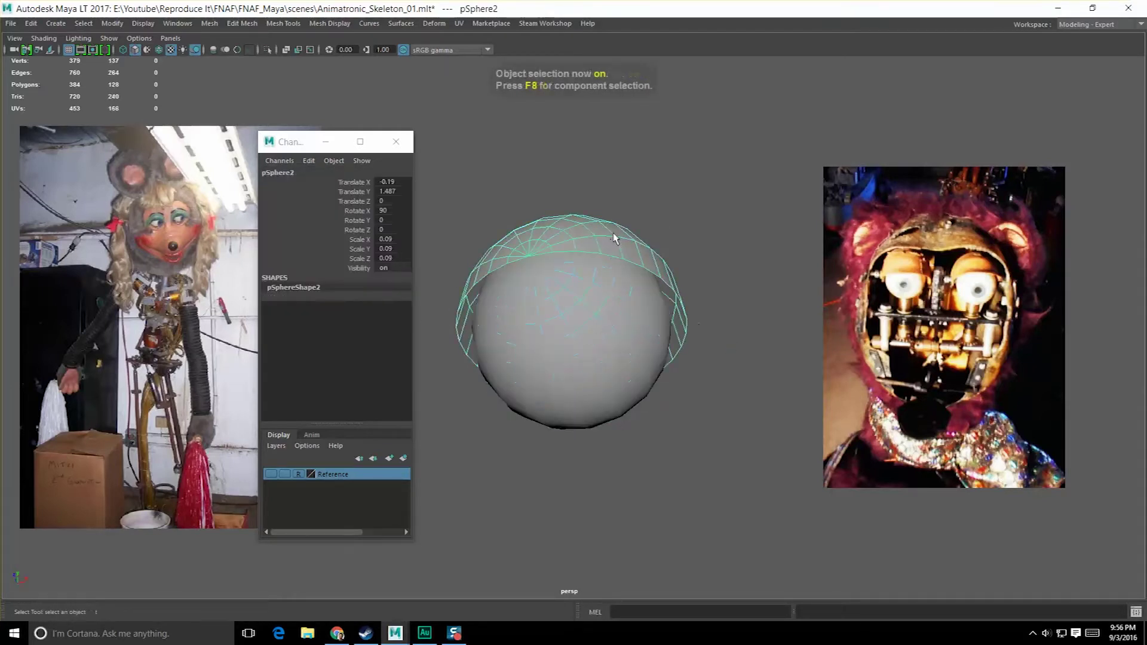
left_click(615, 256)
left_click_drag(661, 264, 675, 280, "alt")
left_click(674, 281)
key("F8")
left_click(666, 267)
key("F8")
left_click(664, 270)
- Select the half-sphere shell's open border edge loop and extrude it inward to form a rim
right_click_drag(671, 271, 671, 261)
left_click(670, 237)
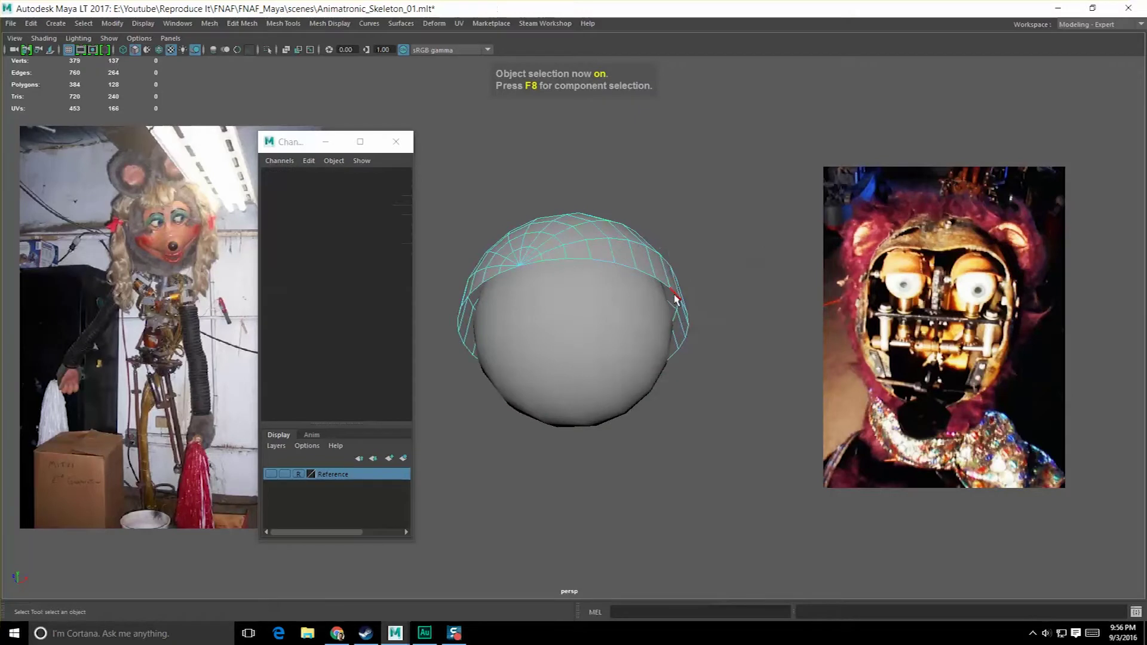
double_click(675, 295)
right_click(676, 300, "shift")
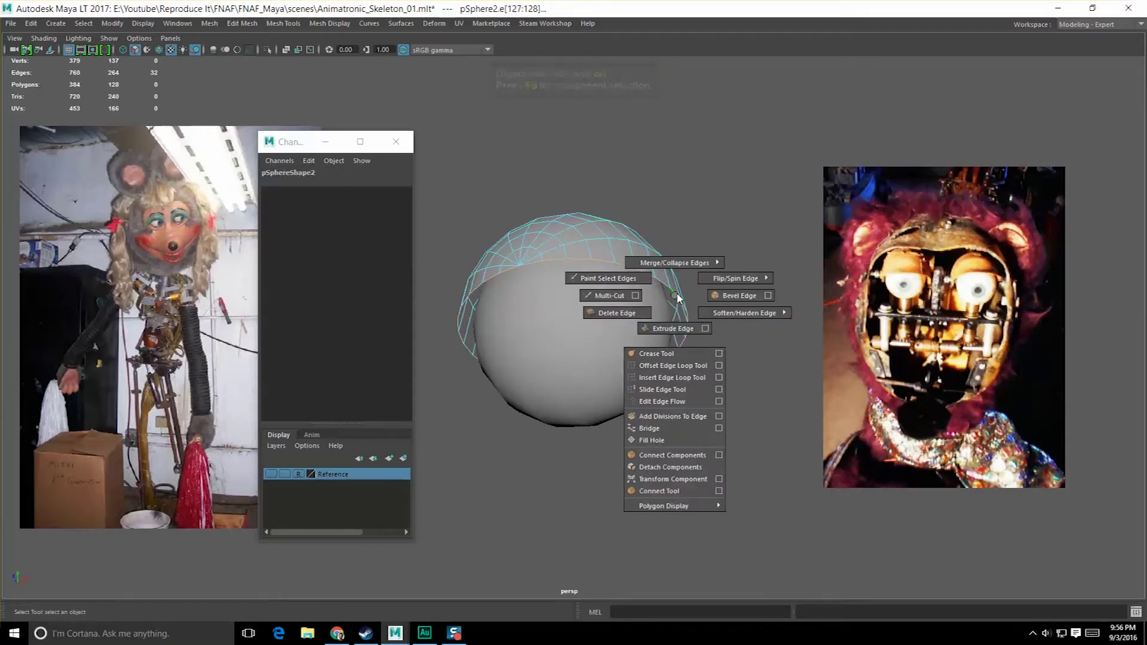
right_click_drag(676, 294, 687, 322, "shift")
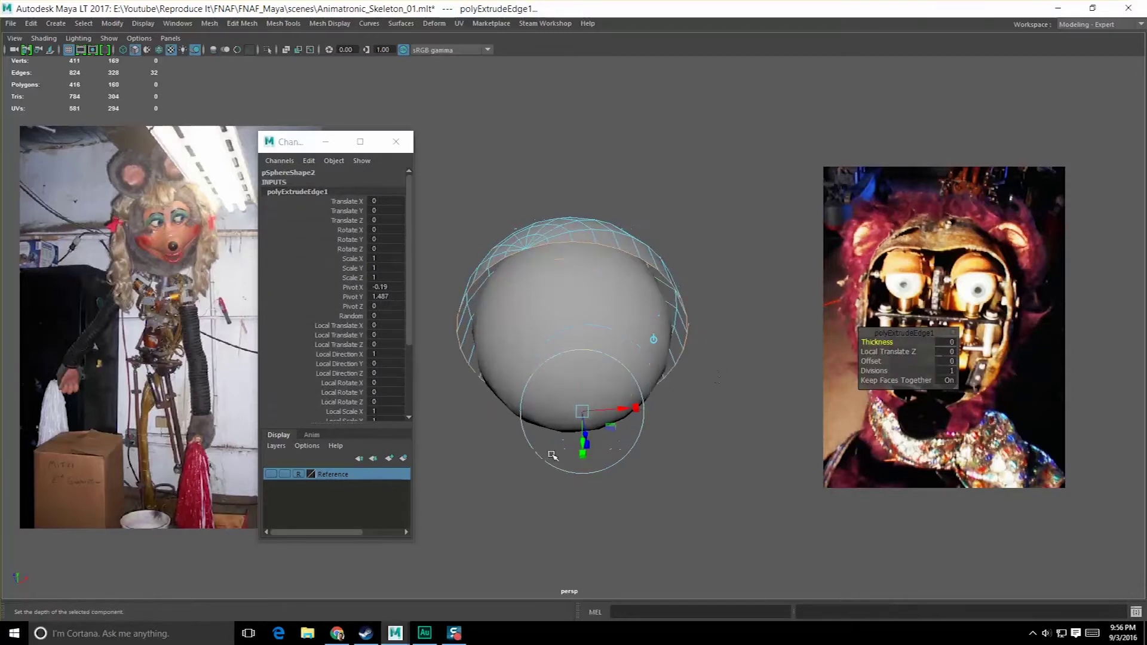
left_click_drag(676, 474, 634, 458, "alt")
scroll(620, 462, "up", 3)
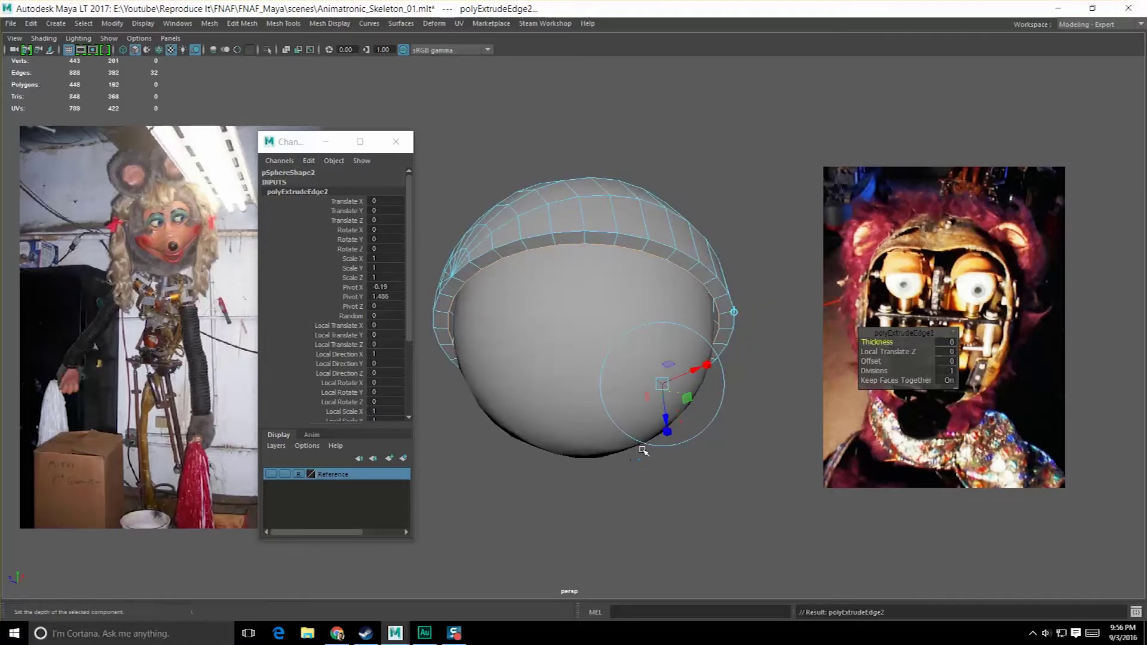
- Extrude the rim's inner edge loop again and merge it into a single vertex at the centre
left_click(734, 313)
left_click_drag(583, 281, 694, 204)
right_click(693, 204, "shift")
right_click_drag(696, 206, 737, 81, "shift")
left_click_drag(725, 147, 721, 218, "alt")
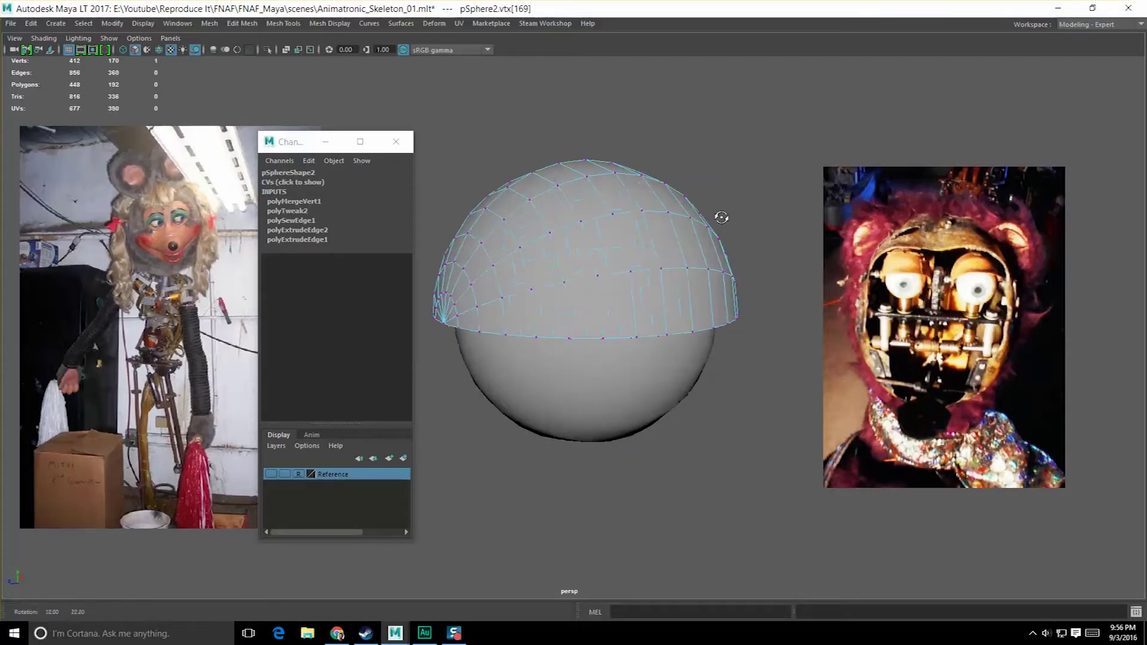
- Turn on X-ray shading, raise the merged centre vertex inside the shell, and return to object selection
left_click(44, 37)
left_click(34, 169)
mouse_move(496, 143)
left_mouse_down("alt")
mouse_move(524, 124)
mouse_move(582, 197)
mouse_move(578, 215)
mouse_move(584, 141)
mouse_move(542, 172)
mouse_move(585, 167)
left_mouse_up("alt")
key("w")
scroll(632, 338, "down", 4)
key("F8")
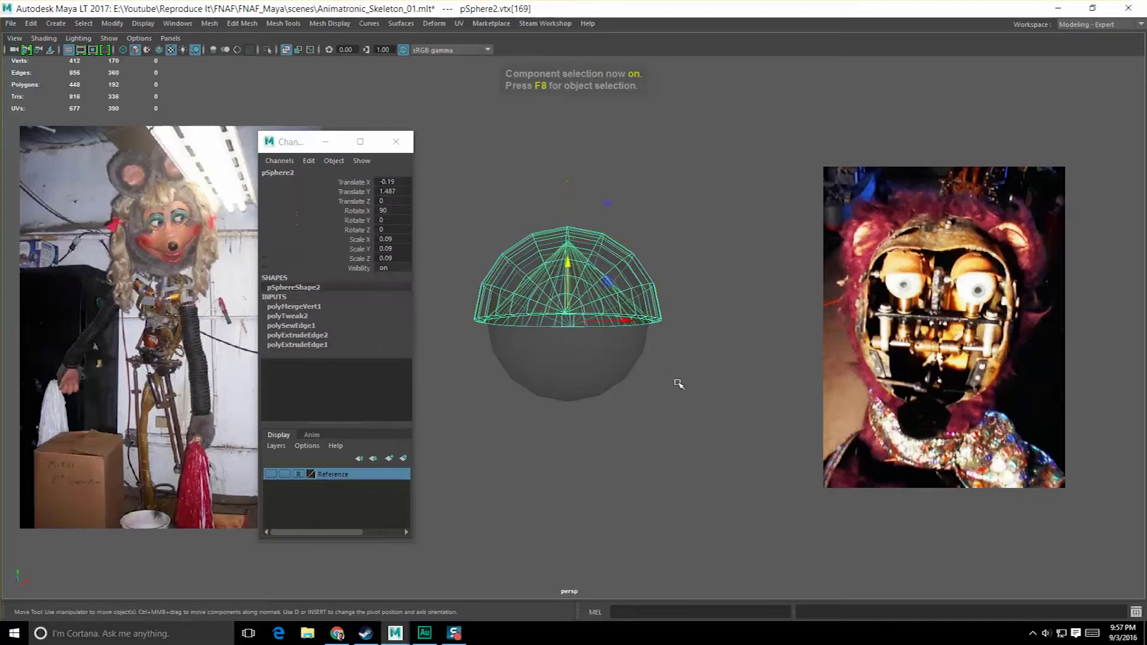
left_click(678, 395)
key("q")
- Turn off the X-ray shading to show the eye and shell solid again
left_click(53, 41)
left_click(34, 157)
left_click(34, 156)
left_click(648, 291)
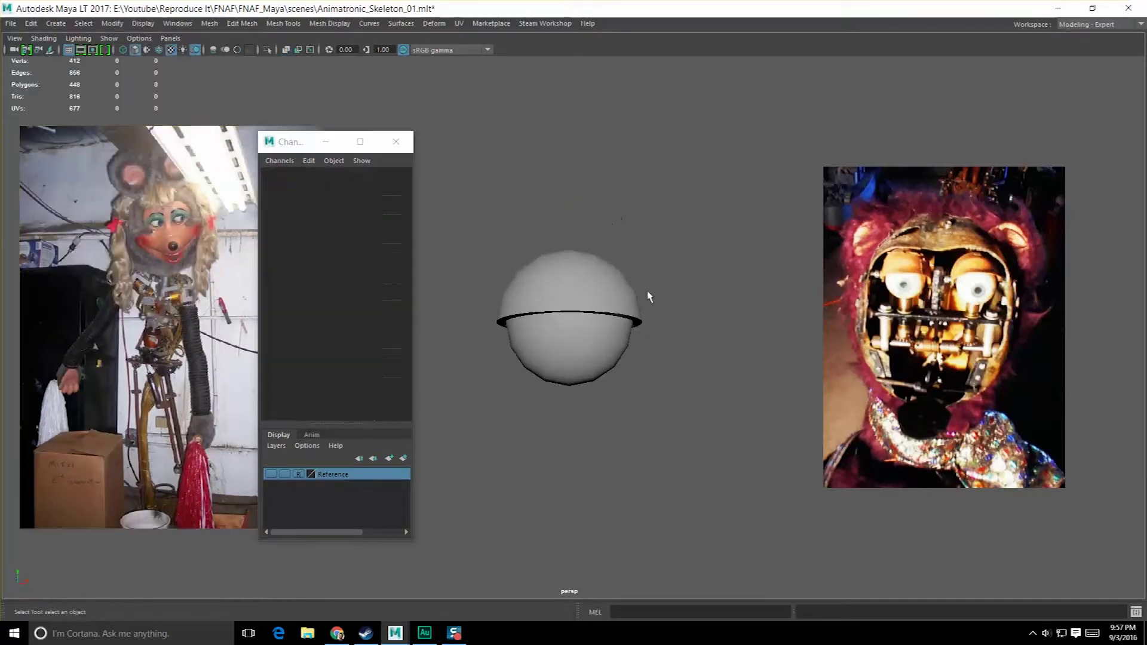
- Try rotating the eyelid shell around the eye sphere
left_click(633, 287)
left_click_drag(659, 329, 644, 404, "alt")
key("e")
mouse_move(531, 284)
left_mouse_down()
mouse_move(572, 260)
mouse_move(608, 278)
mouse_move(604, 242)
mouse_move(602, 276)
mouse_move(532, 282)
left_mouse_up()
left_click_drag(553, 394, 612, 388, "alt")
left_click(604, 426)
key("q")
scroll(597, 424, "down", 2)
middle_click_drag(611, 388, 606, 361, "alt")
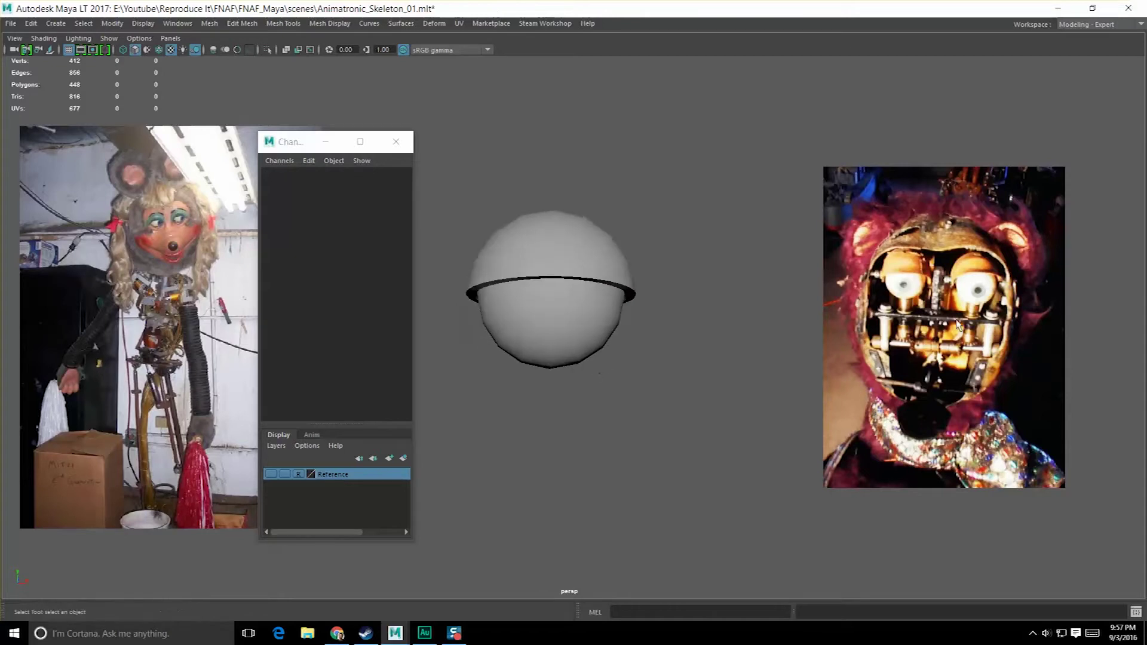
left_click_drag(581, 365, 564, 339, "alt")
left_click(622, 299)
left_click_drag(647, 381, 584, 363, "alt")
left_click(582, 362)
left_click_drag(591, 404, 637, 378, "alt")
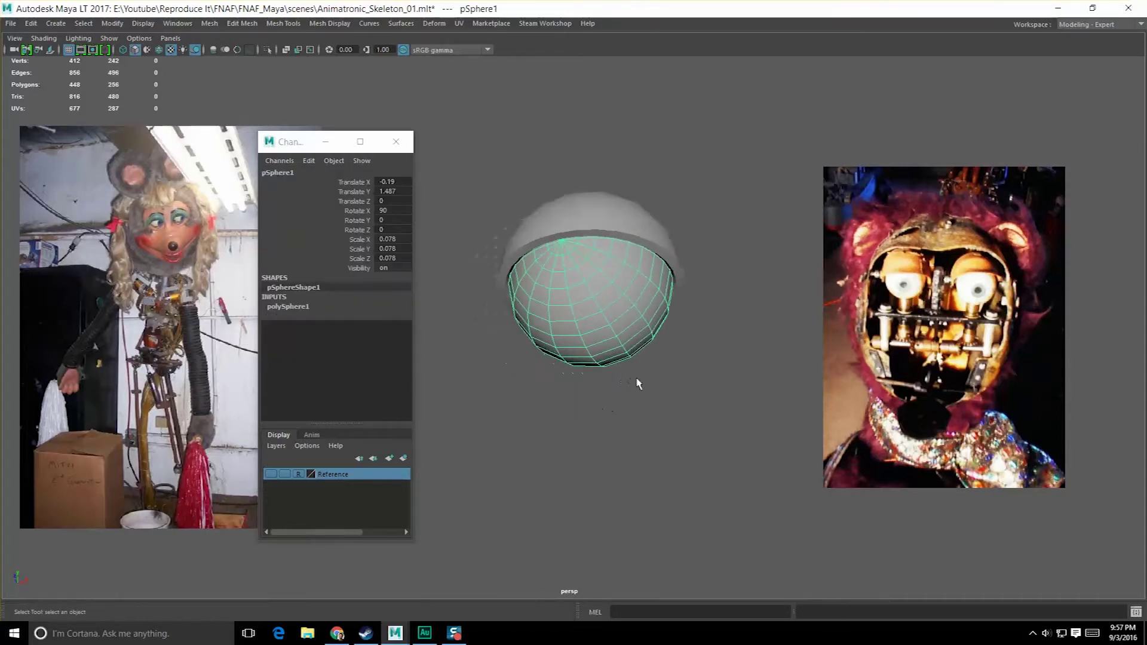
- Create a polygon cylinder and scale it down to 0.138 in X and Z and 0.168 in Y
key("space")
key("space")
left_click(557, 188)
left_click(495, 185)
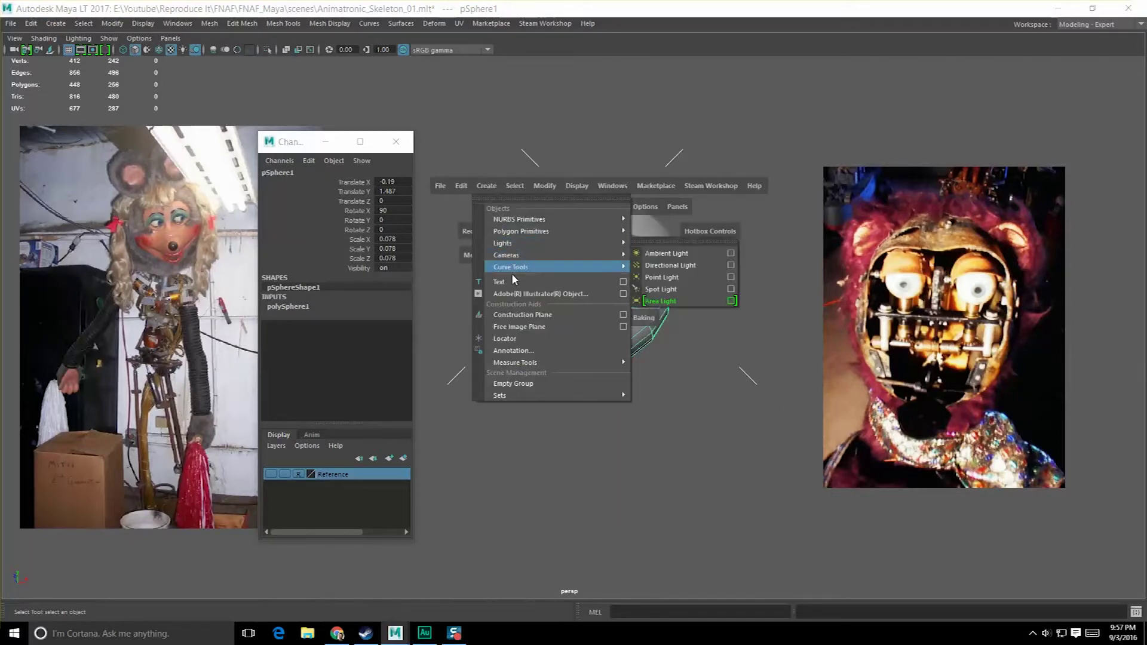
mouse_move(532, 235)
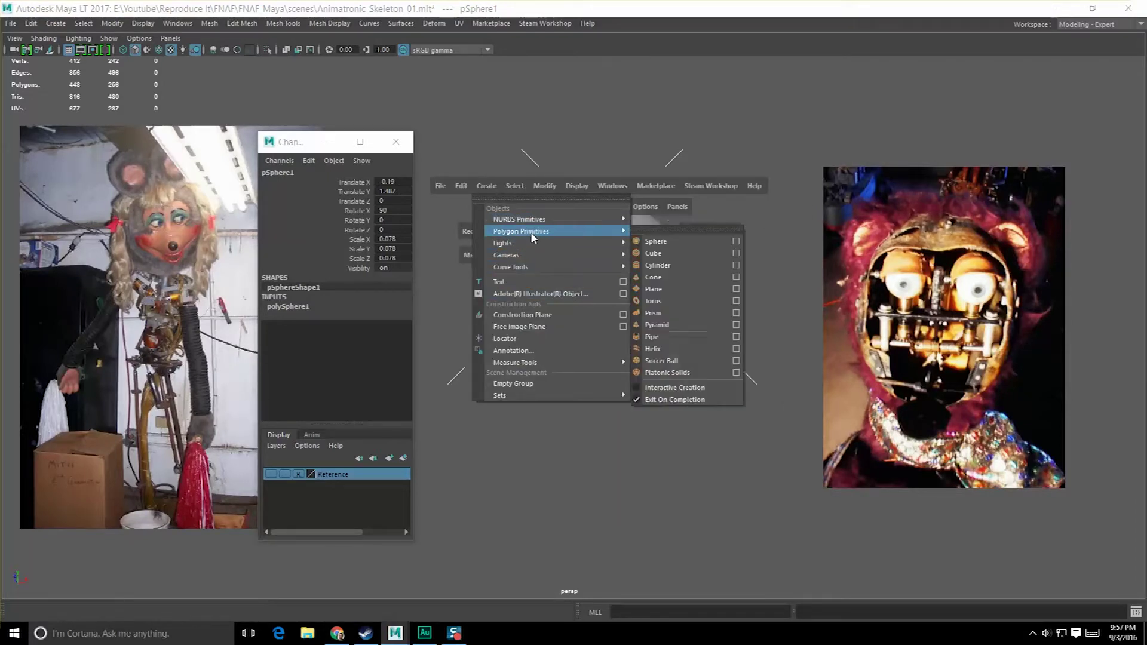
left_click(667, 262)
scroll(623, 290, "down", 4)
left_click_drag(624, 290, 623, 320, "alt")
left_click_drag(605, 525, 388, 559)
key("w")
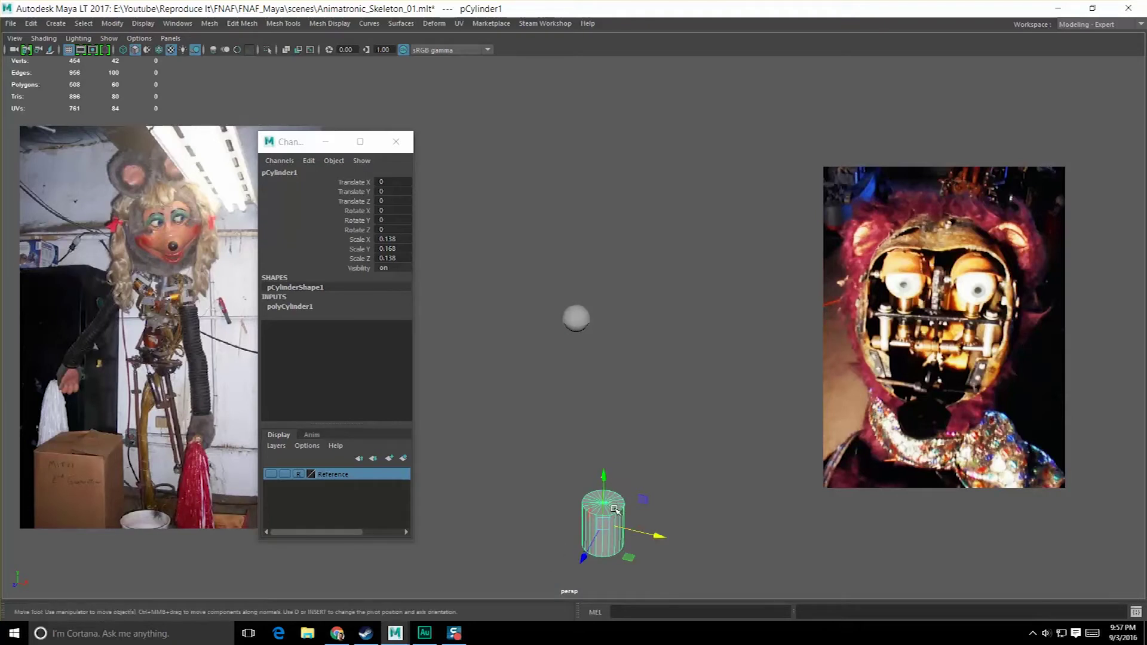
- Move the cylinder up to the eye and scale it to 0.023 in X and Z and 0.065 in Y
middle_click_drag(589, 328, 577, 320)
key("v")
key("f")
left_click_drag(538, 384, 488, 374, "alt")
key("r")
left_click_drag(567, 329, 381, 353)
left_click_drag(562, 385, 609, 375, "alt")
left_click_drag(574, 274, 600, 350)
left_click(519, 339)
- Turn on wireframe on shaded and snap the cylinder to the eye's centre at X -0.19 and Z 0
key("v")
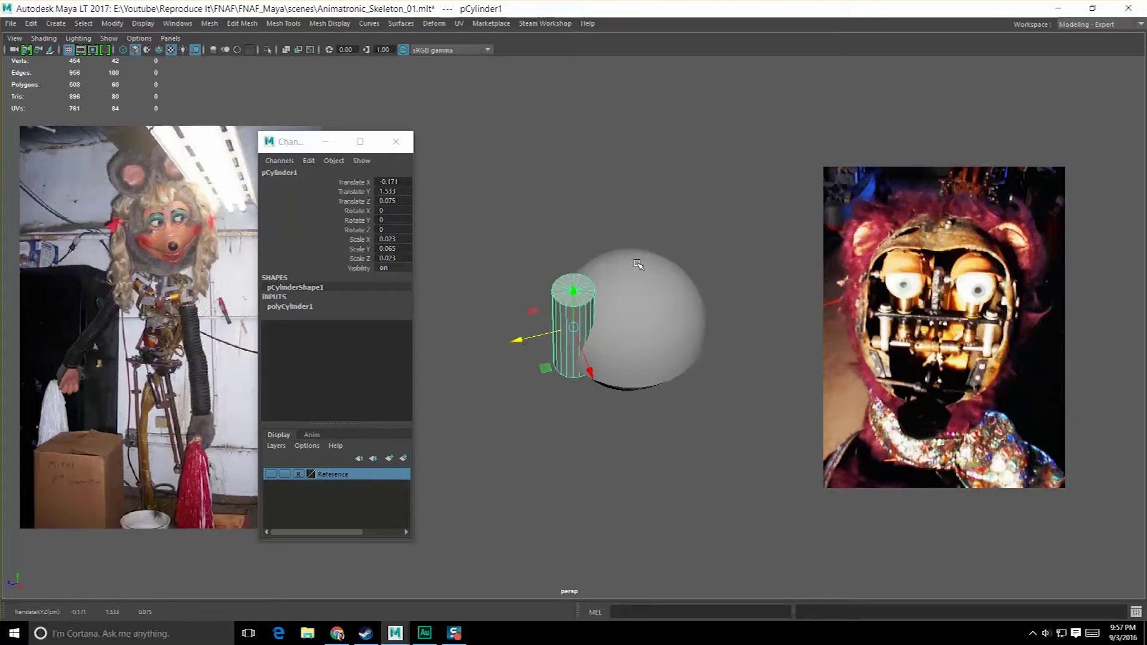
middle_click_drag(634, 264, 632, 262)
left_click_drag(632, 262, 610, 307, "alt")
left_click(44, 38)
left_click(78, 146)
scroll(671, 267, "up", 2)
left_click_drag(672, 266, 681, 287, "alt")
middle_click_drag(745, 277, 691, 290, "alt")
left_click_drag(691, 289, 687, 311, "alt")
left_click_drag(558, 342, 603, 317)
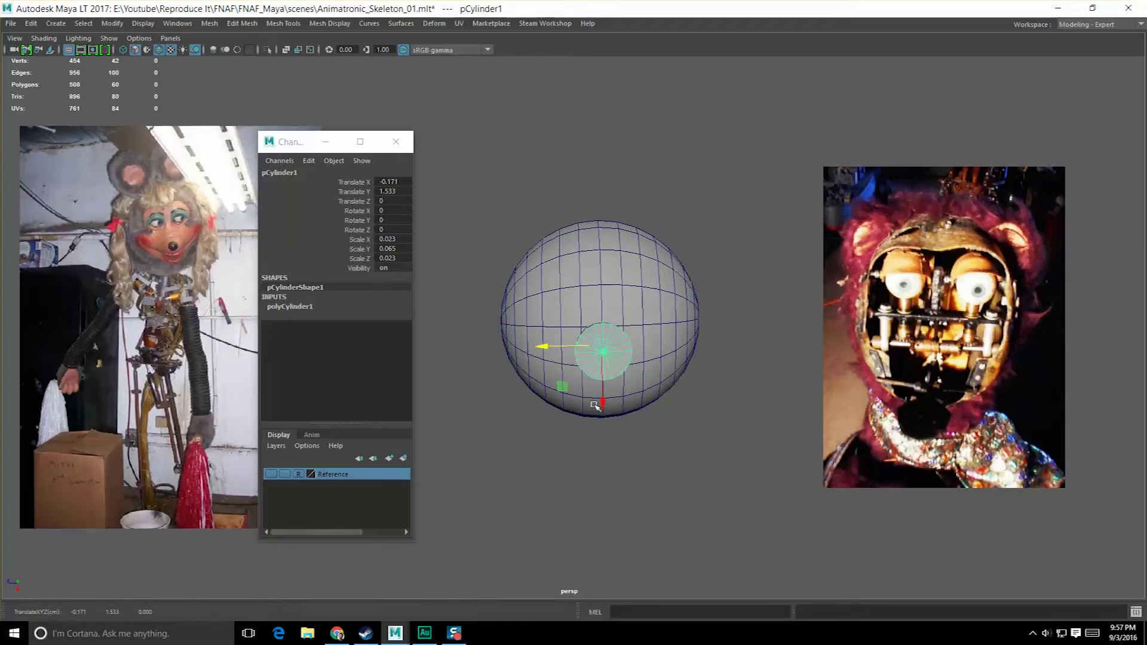
middle_click_drag(615, 319, 603, 332)
left_click_drag(604, 332, 683, 279, "alt")
- Position the cylinder beneath the eye at Translate Y 1.363 and raise its bottom vertices to shorten it
left_click_drag(490, 274, 576, 468, "alt")
middle_click_drag(617, 444, 615, 311, "alt")
right_click_drag(615, 311, 568, 349, "alt")
left_click_drag(567, 349, 585, 353, "alt")
scroll(586, 352, "up", 1)
middle_click_drag(564, 409, 555, 389, "alt")
right_click_drag(530, 389, 466, 304)
left_click_drag(471, 386, 637, 479)
left_click_drag(563, 386, 564, 319)
left_click_drag(647, 367, 634, 386, "alt")
key("F8")
left_click(643, 388)
left_click(565, 358)
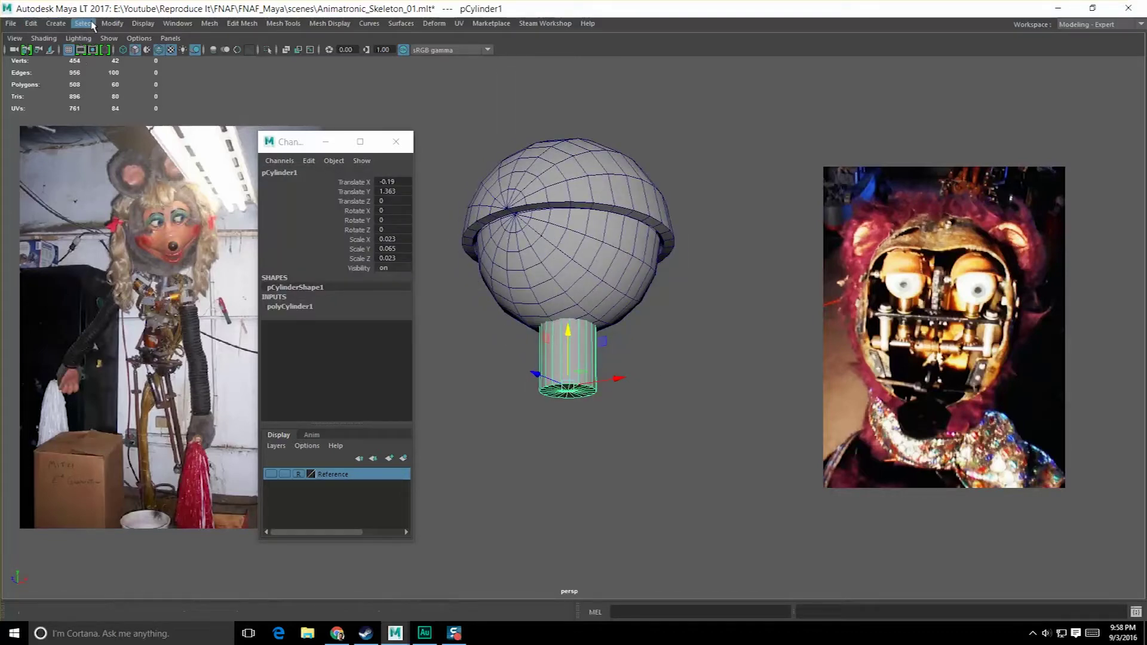
- Examine from several angles how the cylinder stem meets the underside of the eye
left_click_drag(600, 301, 632, 276, "alt")
scroll(584, 300, "up", 7)
scroll(612, 267, "down", 4)
scroll(646, 317, "up", 5)
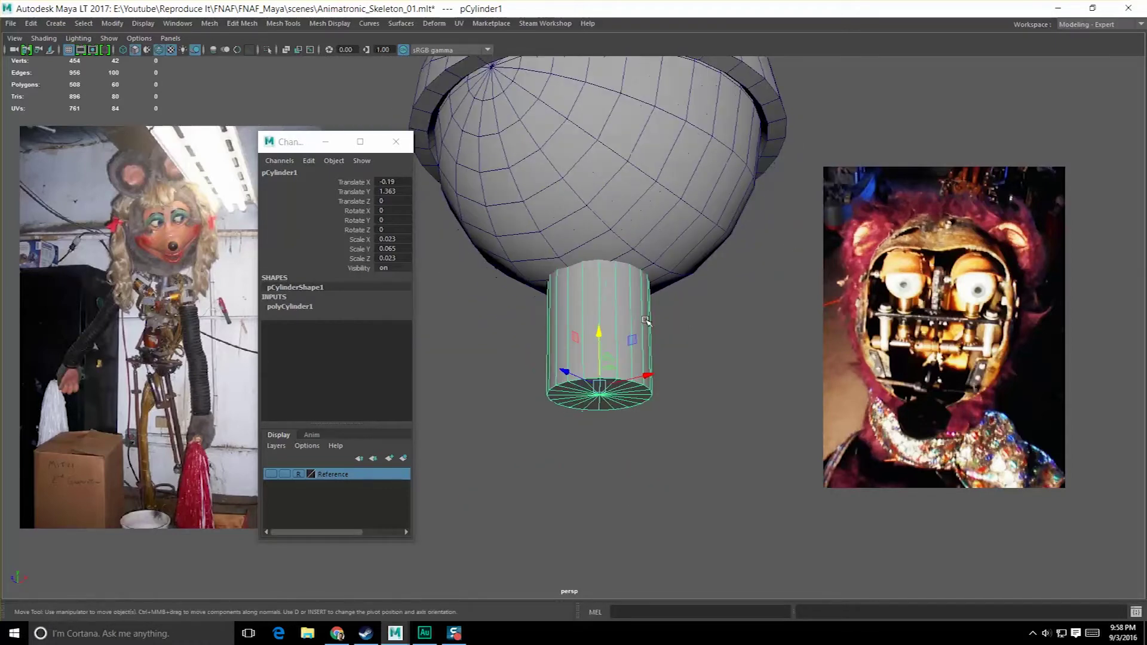
scroll(653, 340, "down", 5)
left_click_drag(644, 323, 828, 239, "alt")
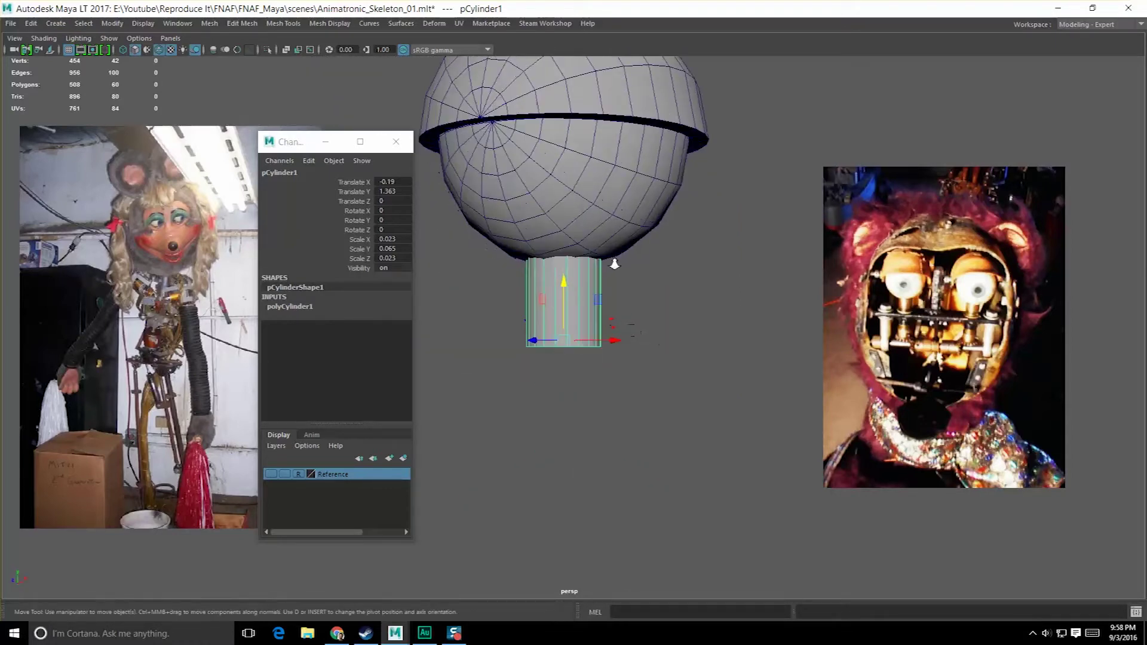
right_click_drag(614, 264, 579, 301, "alt")
middle_click_drag(578, 301, 596, 317, "alt")
left_click(652, 350)
left_click_drag(564, 336, 494, 283, "alt")
key("q")
left_click(589, 329)
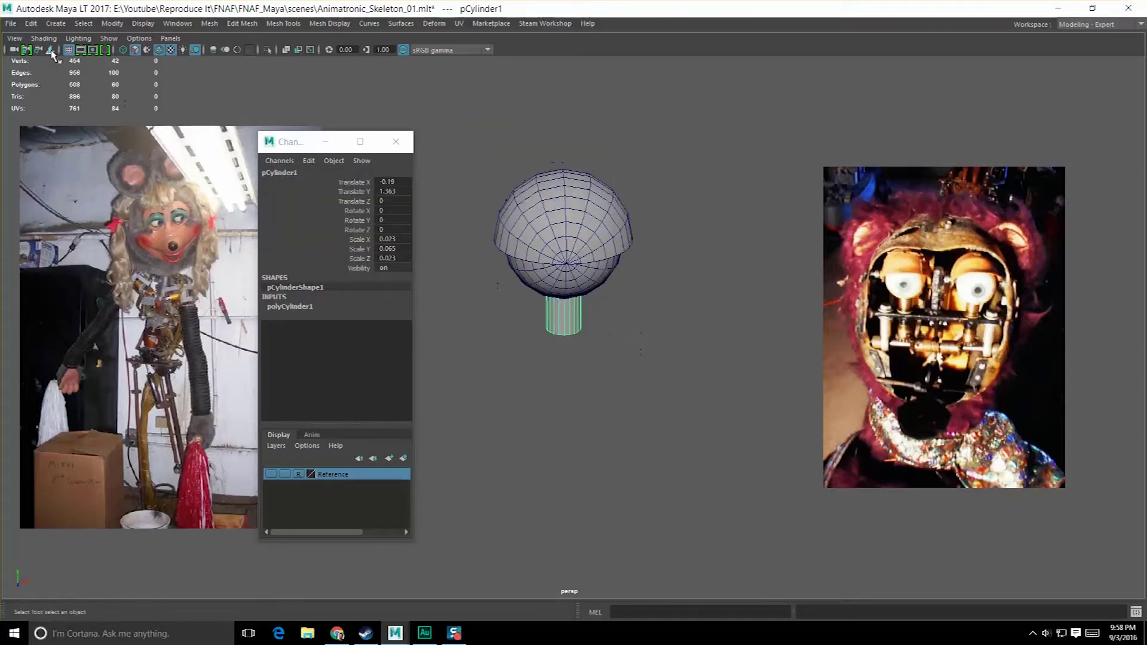
- Create a polygon cube
key("space")
key("space")
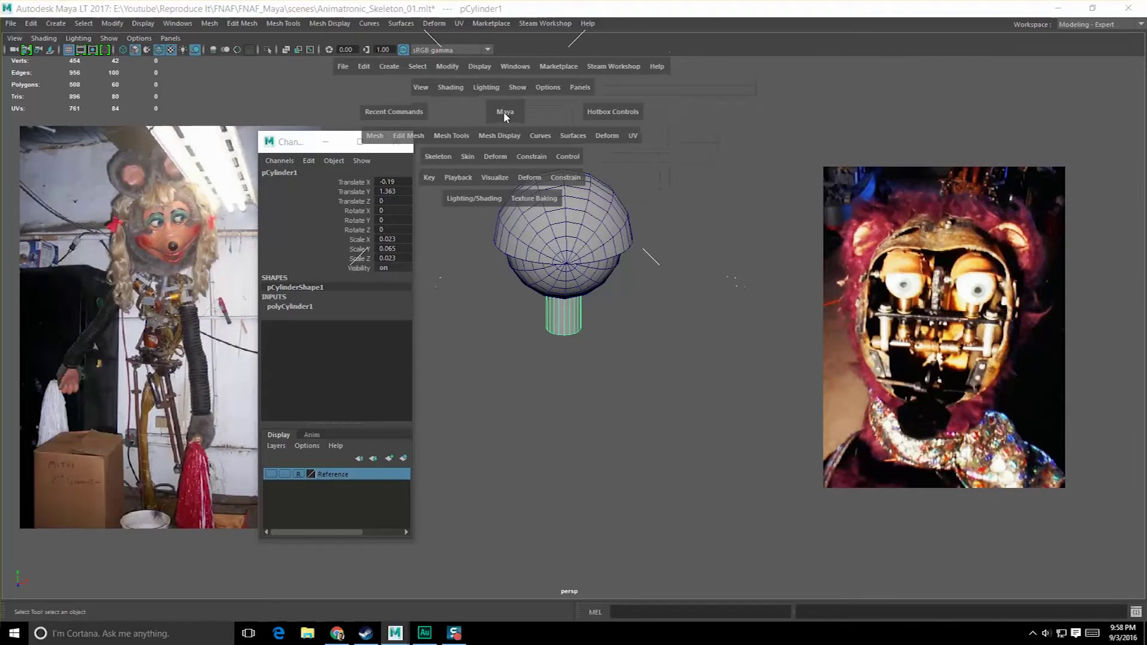
left_click(389, 66)
mouse_move(454, 111)
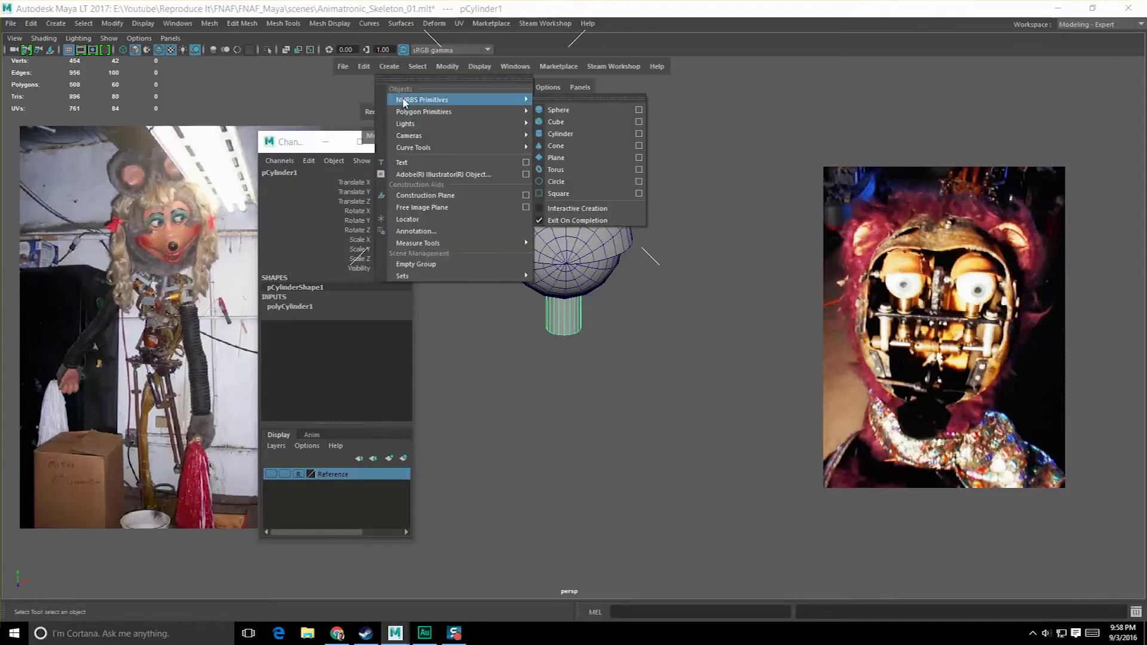
left_click(567, 134)
scroll(661, 335, "down", 5)
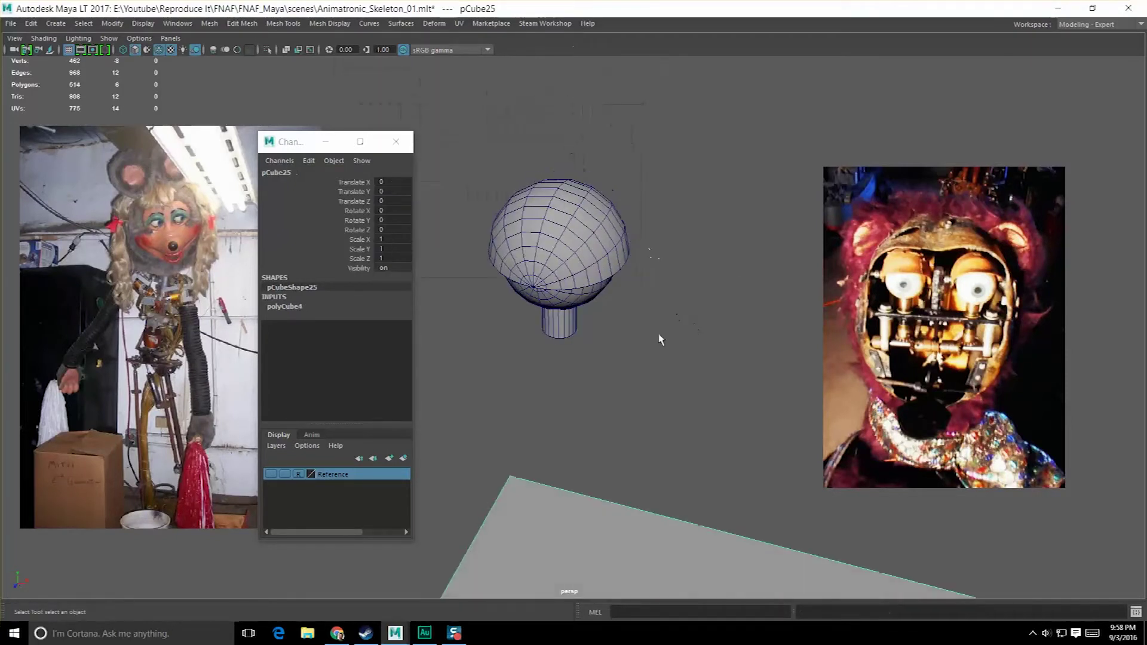
- Raise the cube to Translate Y 1.338 and scale it to 0.562 × 0.04 × 0.071 as a bar under the stem
key("w")
left_click_drag(598, 501, 627, 279)
key("e")
key("w")
key("f")
left_click_drag(520, 419, 555, 392, "alt")
scroll(555, 392, "down", 6)
middle_click_drag(556, 392, 625, 351, "alt")
scroll(625, 351, "down", 2)
left_click_drag(625, 351, 612, 378, "alt")
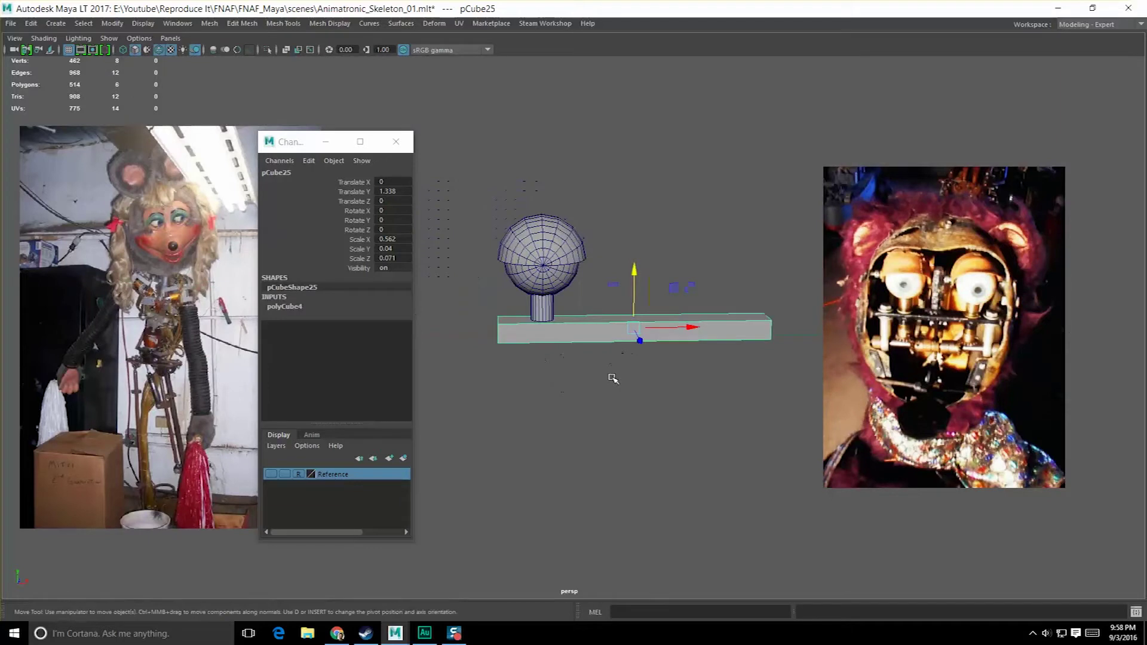
- Scale the bar slightly thinner in height and keep it seated under the stem
scroll(613, 379, "up", 2)
key("e")
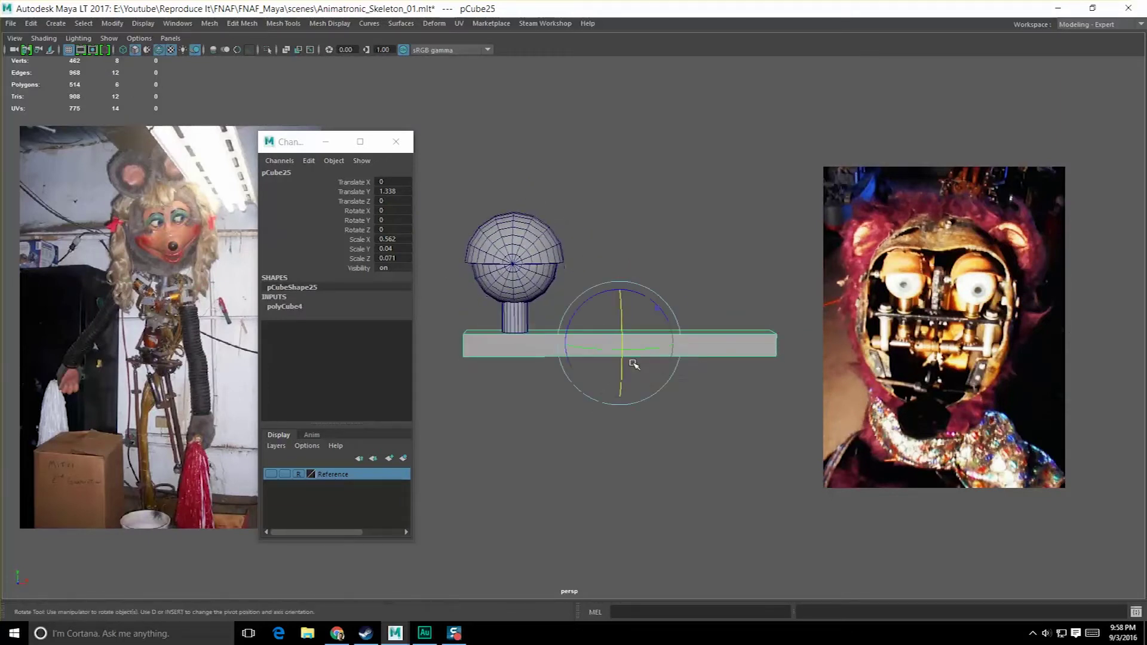
key("r")
left_click_drag(620, 289, 579, 320)
key("w")
key("q")
- Insert one edge loop across the middle of the bar and close the tool settings
left_click(561, 321)
left_click(611, 337)
right_click_drag(618, 339, 594, 358, "shift")
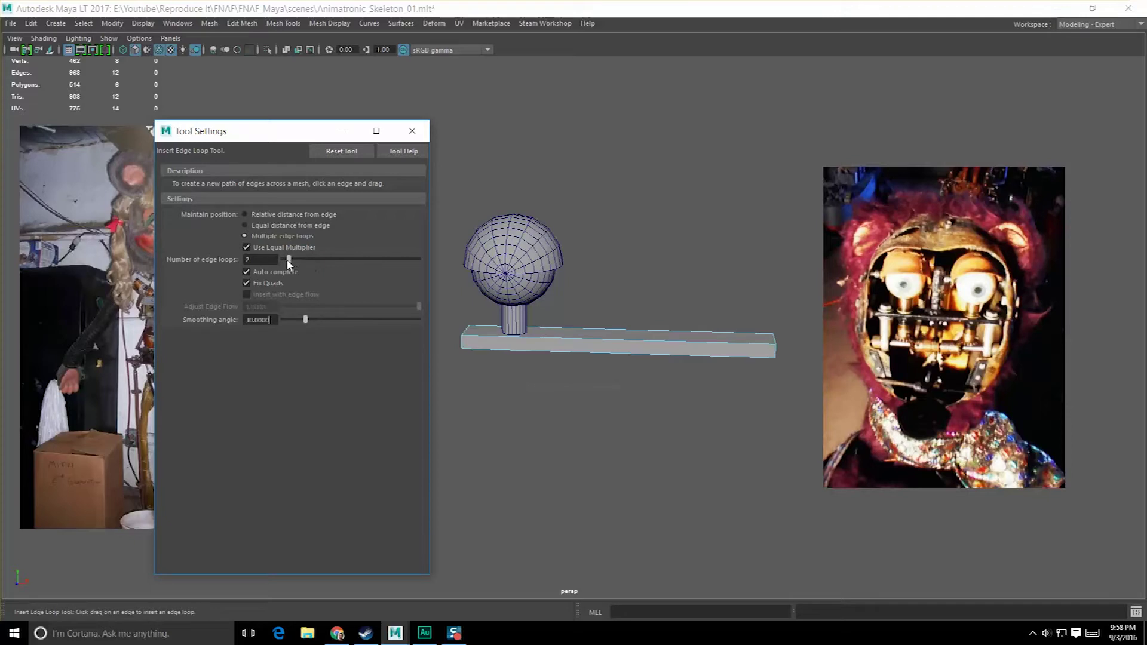
left_click(618, 346)
key("q")
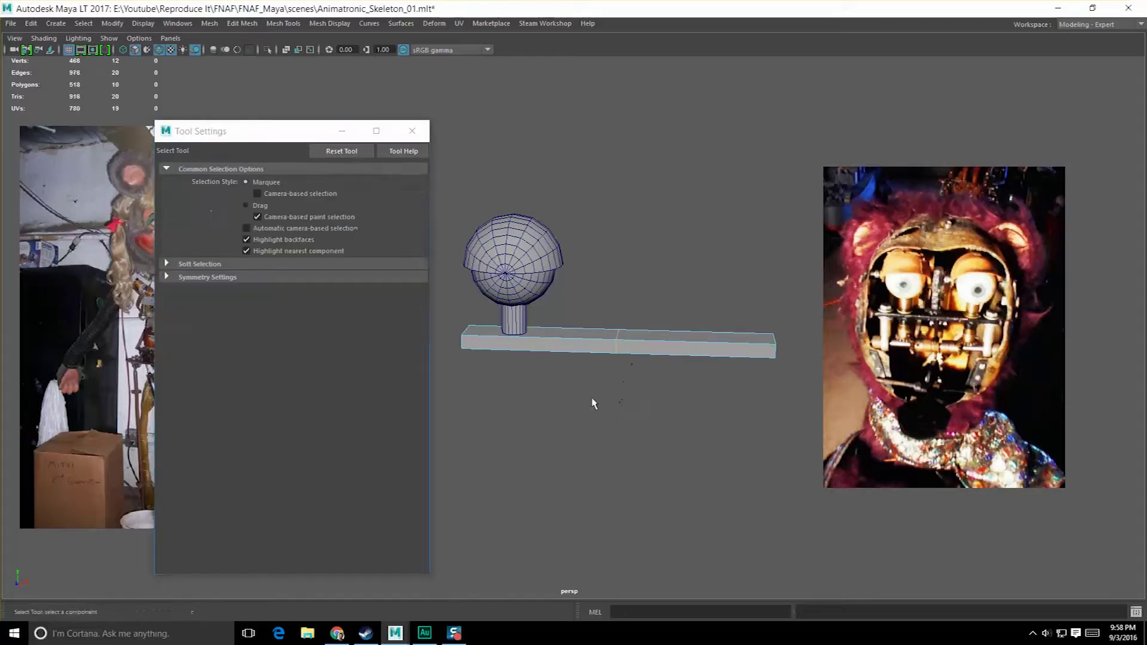
left_click_drag(594, 402, 600, 393, "alt")
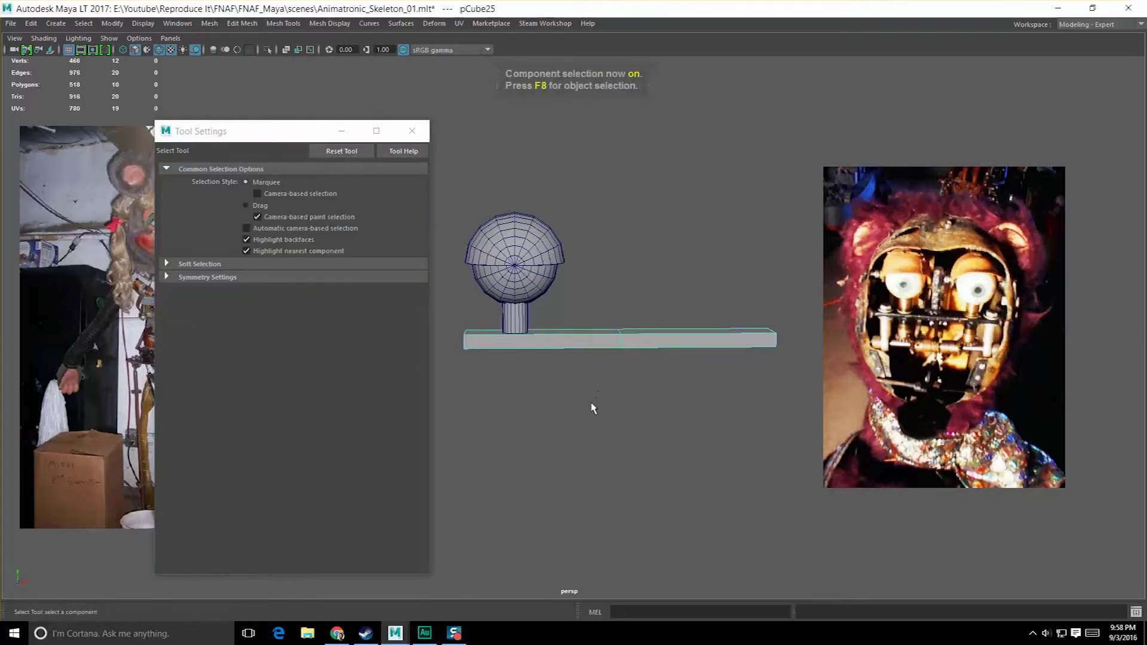
key("F8")
scroll(581, 362, "up", 2)
left_click(413, 131)
- Select the faces of the bar's half farther from the eye and delete them
left_click(615, 343)
right_click_drag(626, 350, 641, 300)
left_click_drag(641, 300, 801, 436)
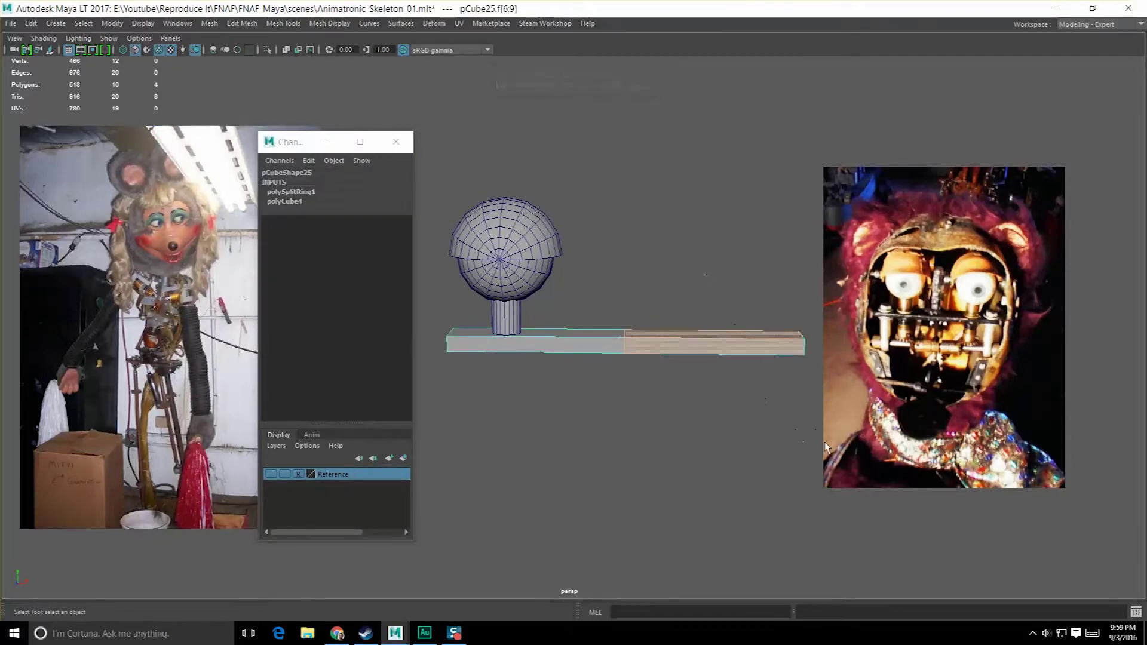
key("Delete")
- Move the vertices at the bar's cut end toward the eye to shorten the bar
right_click_drag(563, 305, 523, 305)
left_click_drag(658, 389, 607, 317)
key("w")
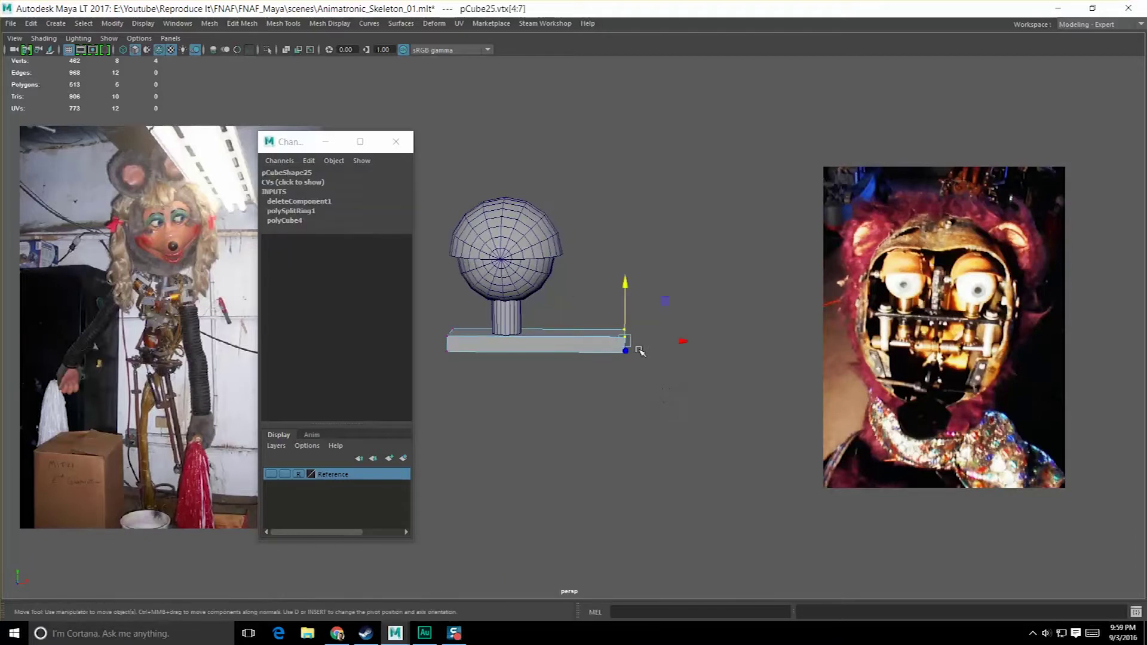
left_click_drag(653, 348, 559, 342)
key("F8")
left_click(651, 392)
- Delete the cylinder stem between the eye and the bar
left_click(556, 335)
middle_click_drag(543, 398, 580, 406, "alt")
key("Delete")
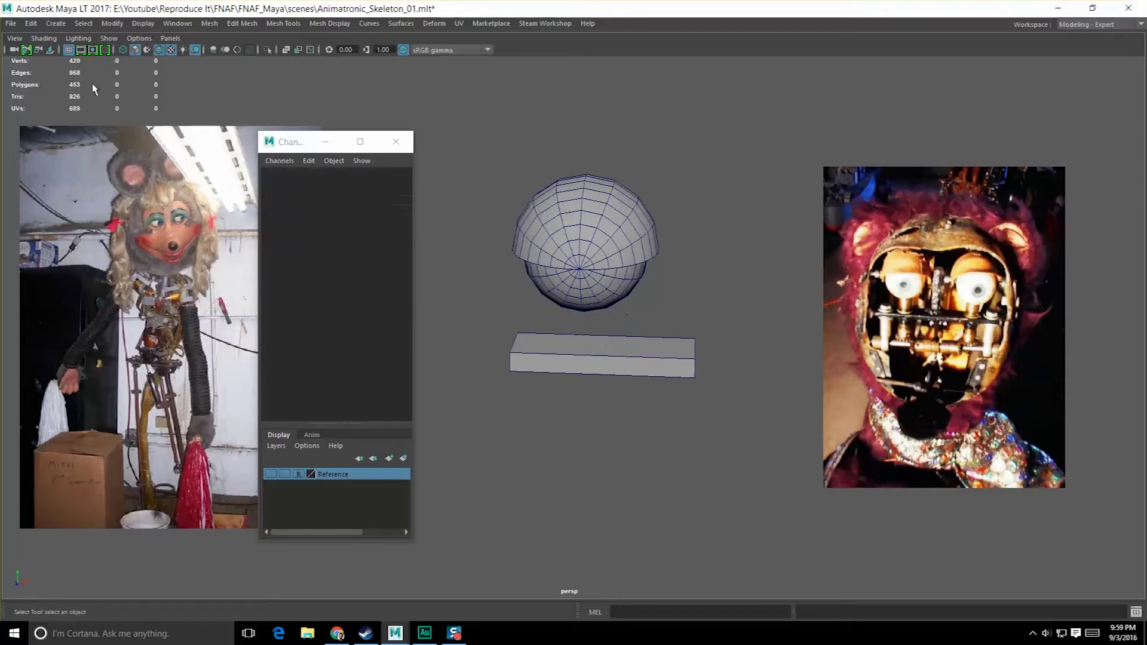
- Create a new polygon cylinder with 12 axis divisions, radius 1 and height 2
left_click(56, 23)
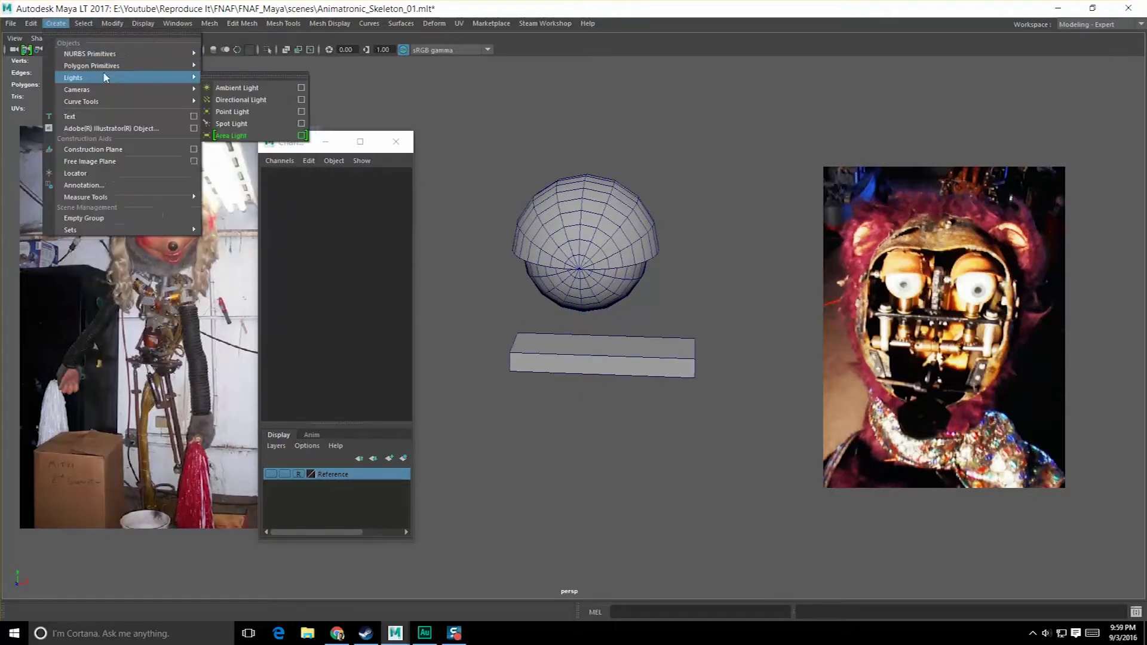
mouse_move(108, 66)
left_click(306, 99)
left_click_drag(714, 116, 284, 110)
left_click(294, 163)
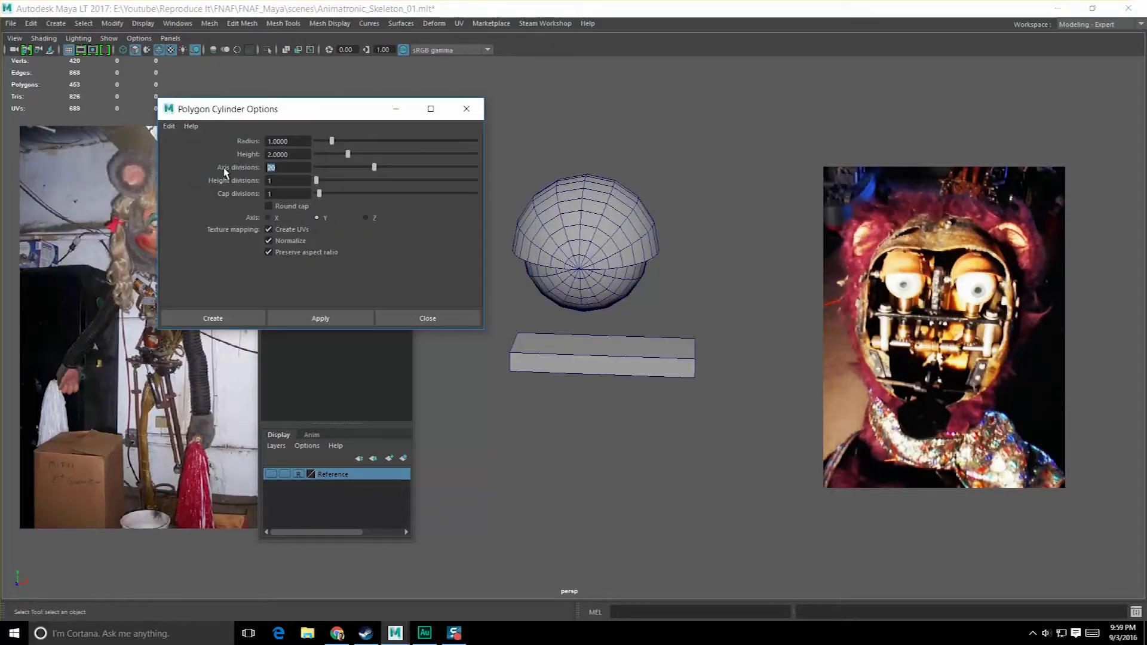
left_click(346, 318)
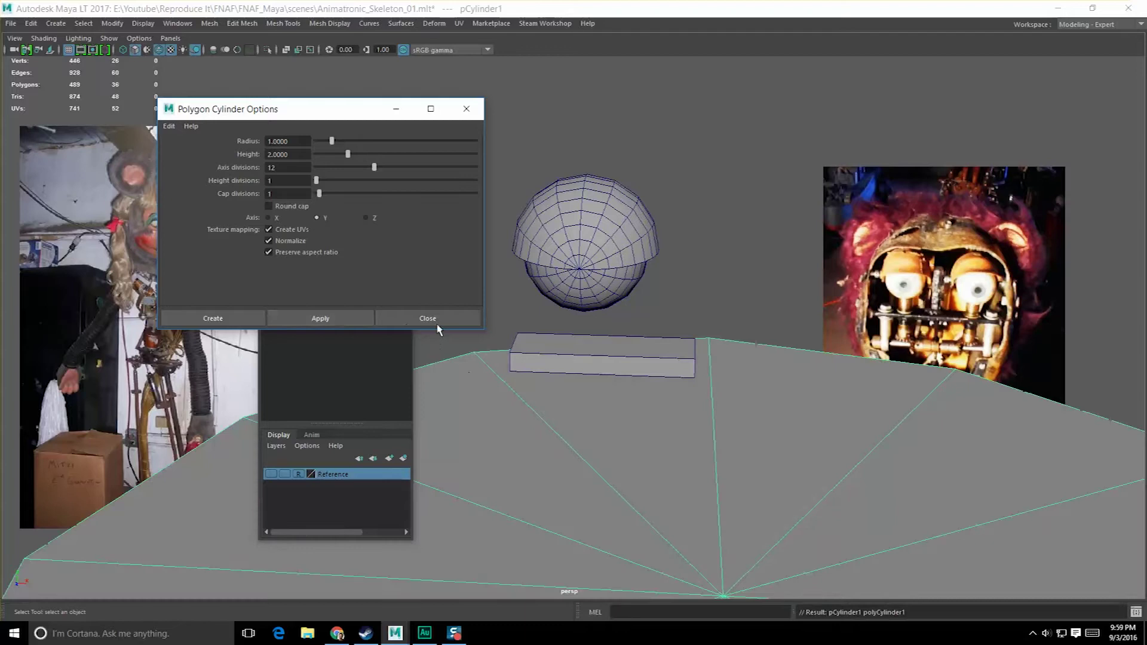
left_click(435, 323)
- Scale the new cylinder to 0.056 in X and Z and 0.026 in Y, and raise it to Translate Y 1.38
scroll(478, 364, "down", 5)
scroll(618, 530, "down", 3)
middle_click_drag(618, 531, 641, 429, "alt")
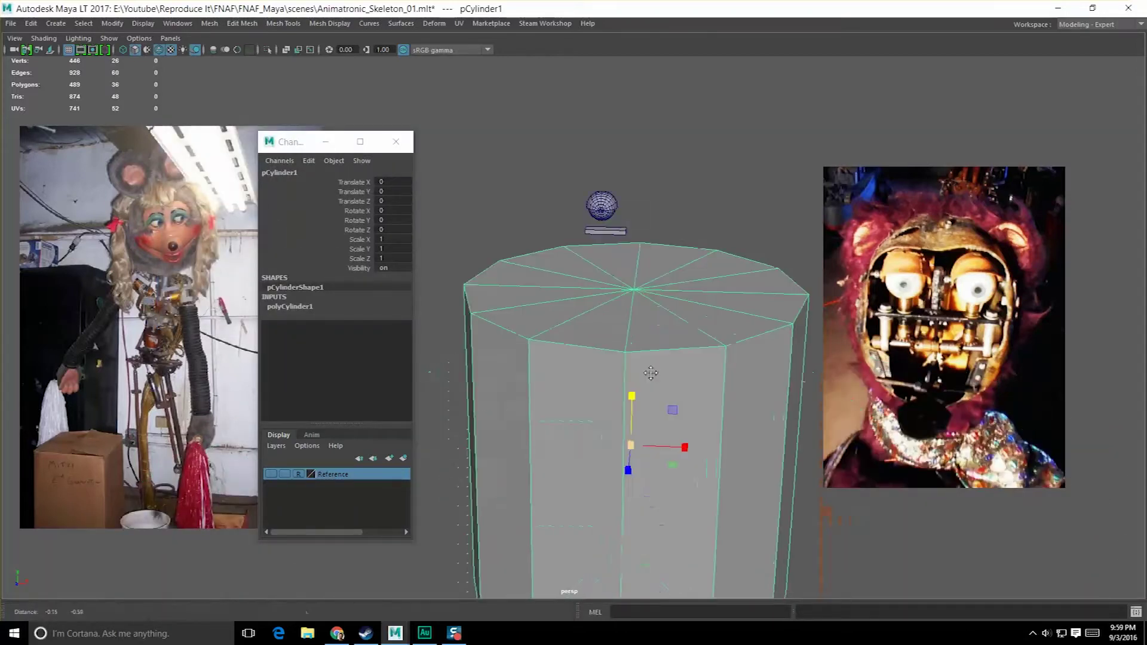
left_click_drag(640, 429, 628, 460, "alt")
left_click_drag(635, 407, 430, 434)
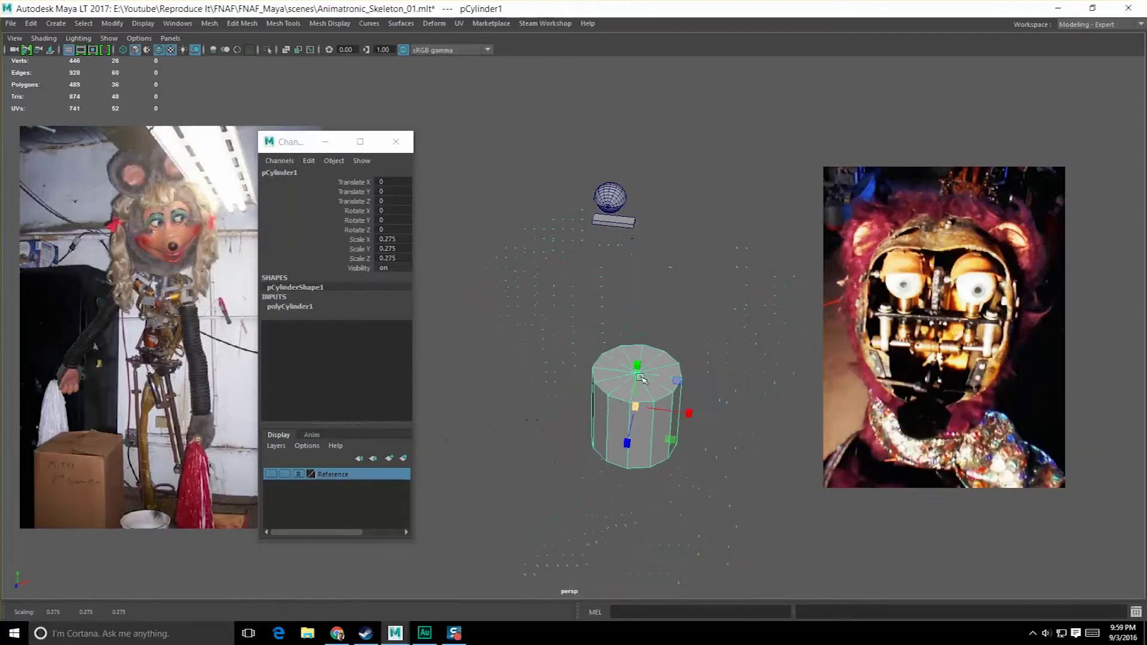
left_click_drag(670, 449, 635, 416)
key("w")
left_click_drag(638, 359, 648, 183)
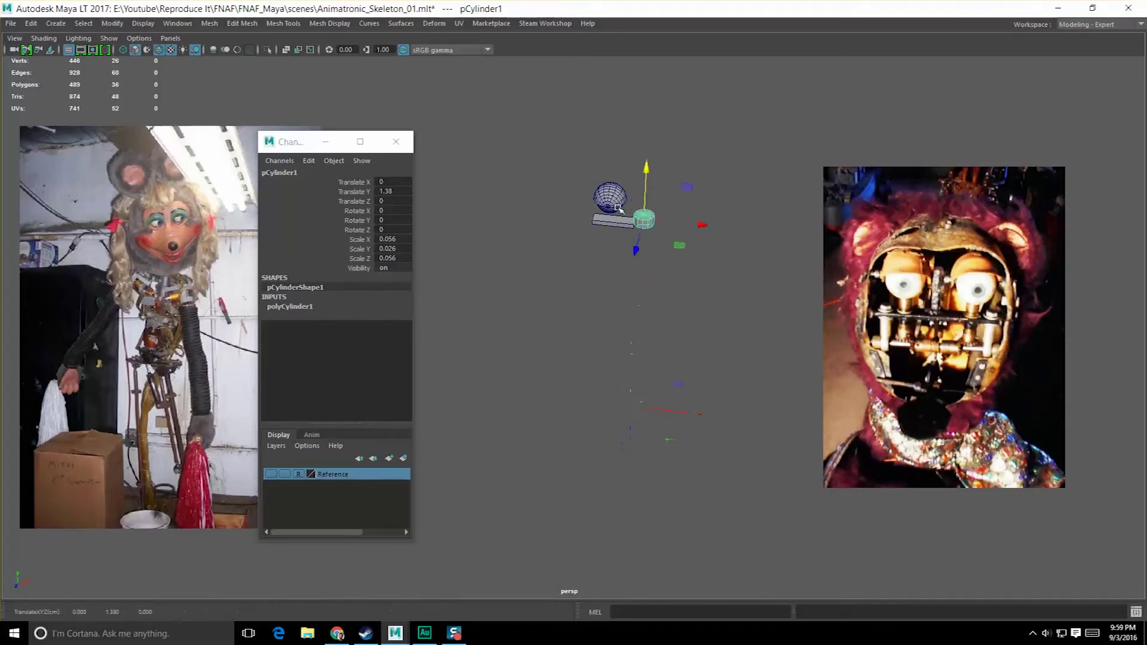
- Move the new cylinder under the eye to Translate X -0.19, Y 1.385, and scale it to 0.027 in X and Z
key("f")
left_click_drag(604, 354, 535, 333, "alt")
scroll(585, 325, "down", 8)
key("v")
middle_click_drag(535, 331, 531, 330)
key("e")
key("r")
left_click_drag(462, 344, 480, 362, "alt")
left_click_drag(576, 342, 559, 337)
key("w")
mouse_move(531, 283)
left_mouse_down()
mouse_move(533, 314)
mouse_move(529, 294)
left_mouse_up()
scroll(580, 354, "up", 5)
middle_click_drag(575, 354, 594, 354, "alt")
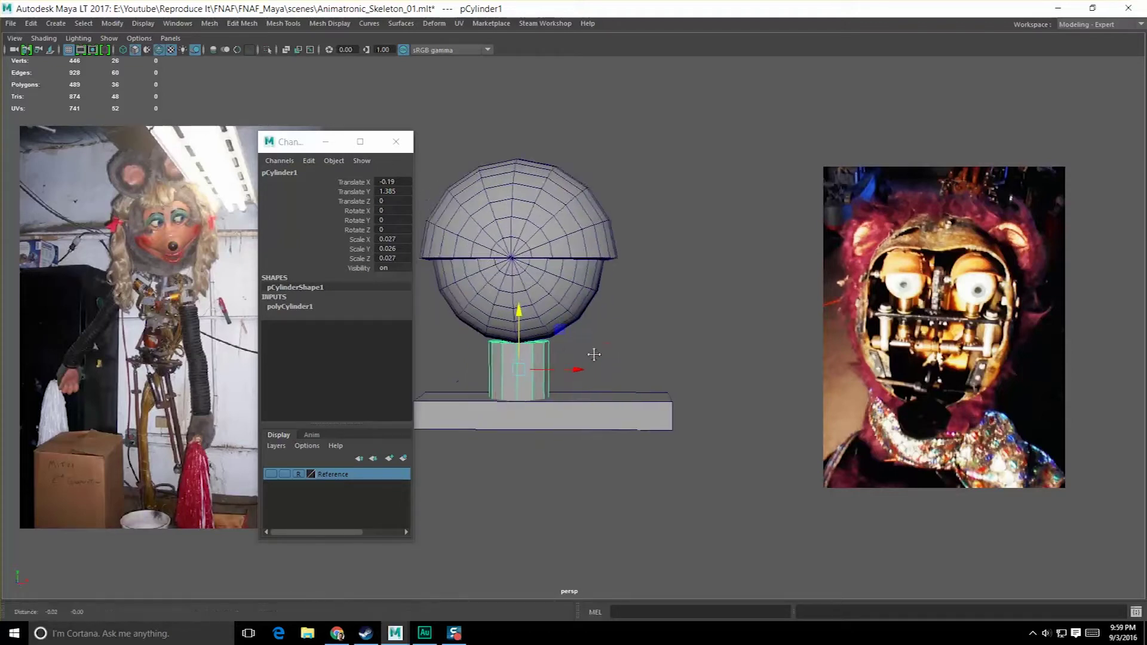
- Try deleting the top cap faces of the cylinder under the eye, and undo the deletion
left_click_drag(594, 354, 588, 304, "alt")
right_click_drag(588, 303, 585, 340)
left_click_drag(585, 339, 583, 358, "alt")
left_click_drag(492, 307, 636, 354)
left_click_drag(474, 358, 647, 379, "ctrl")
key("Delete")
left_click_drag(443, 362, 661, 448)
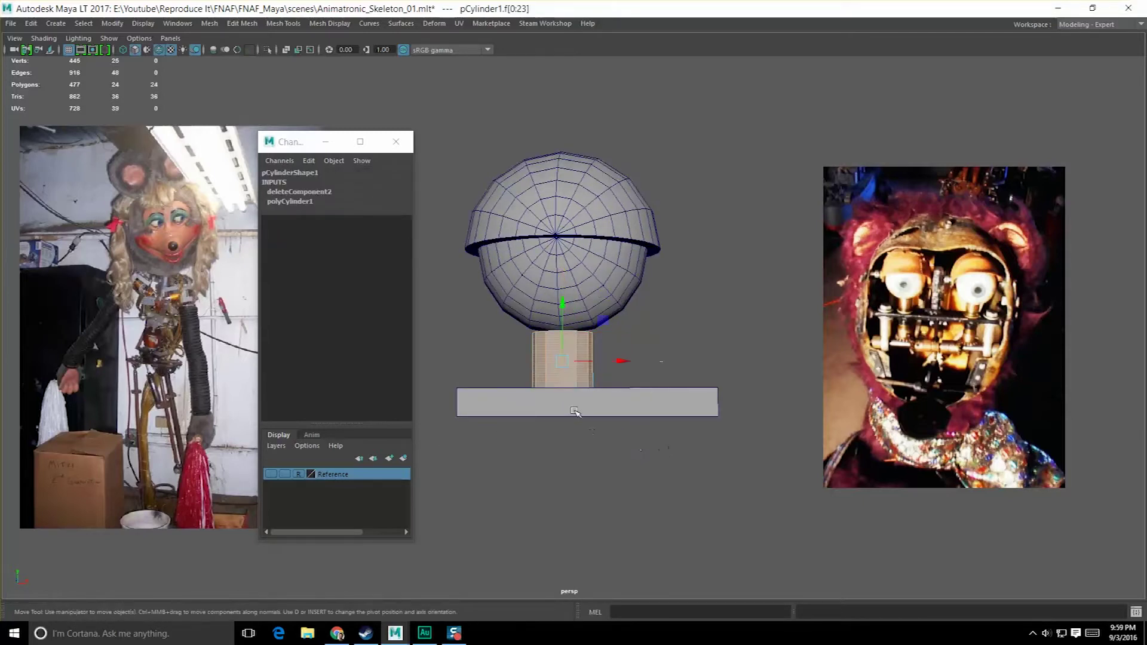
key("ctrl+z")
key("ctrl+z")
key("ctrl+z")
key("ctrl+z")
left_click_drag(601, 408, 561, 418, "alt")
left_click(576, 375)
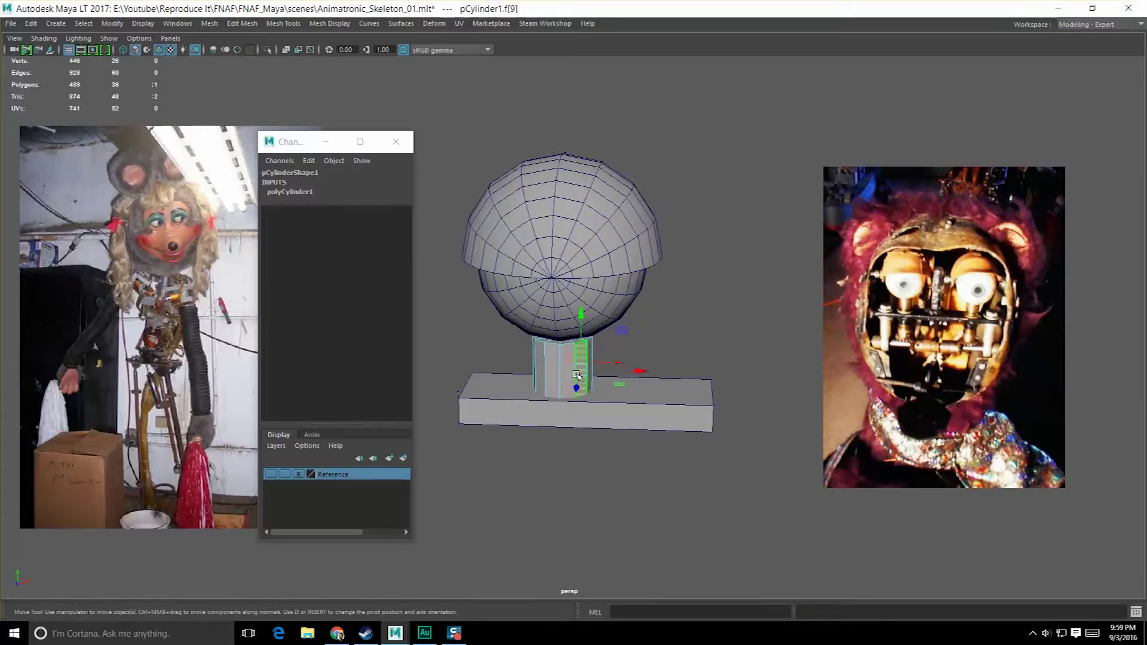
- Duplicate the whole cylinder and move the copy along X to -0.453, clear of the eye and bar
key("F8")
right_click_drag(581, 413, 561, 396, "alt")
key("ctrl+d")
left_click_drag(623, 353, 625, 354)
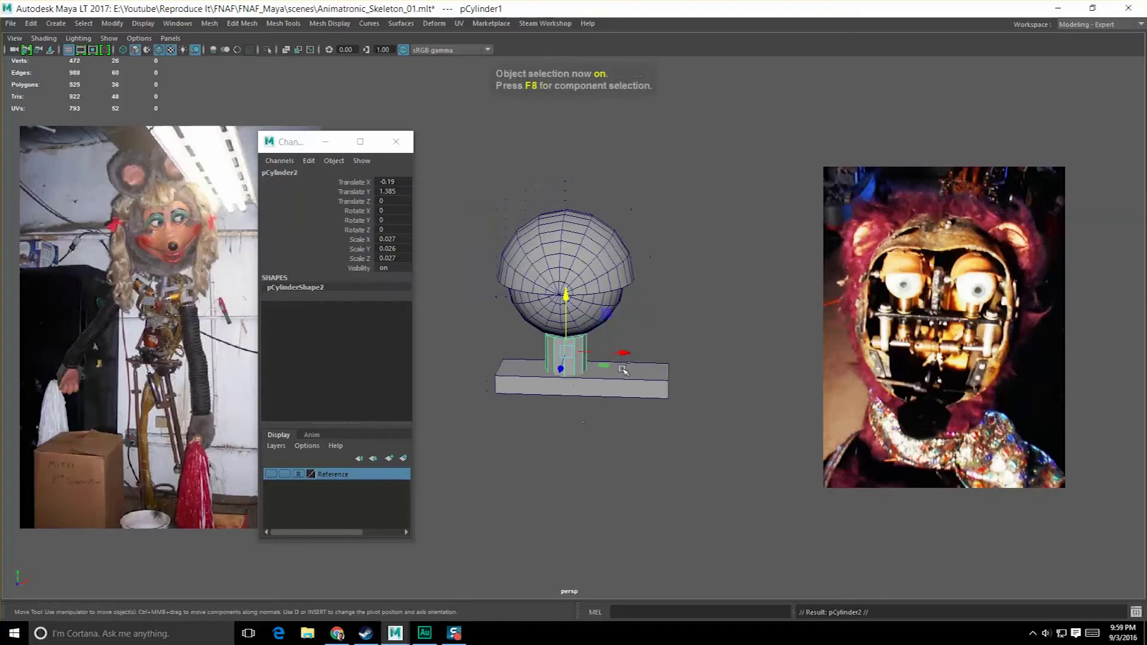
middle_click_drag(536, 373, 589, 380, "alt")
left_click_drag(589, 380, 593, 361, "alt")
- Delete the top and bottom cap faces of the original cylinder between the eye and the bar
key("q")
left_click(622, 372)
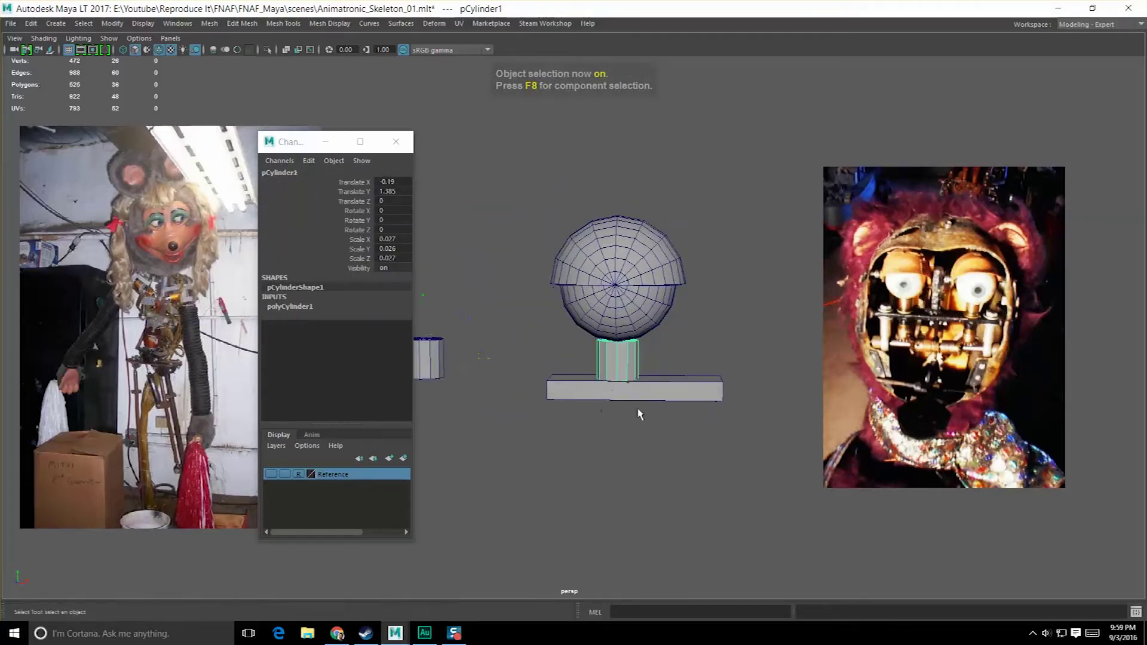
right_click_drag(622, 372, 623, 443, "alt")
middle_click_drag(623, 443, 597, 431, "alt")
right_click_drag(597, 375, 577, 334)
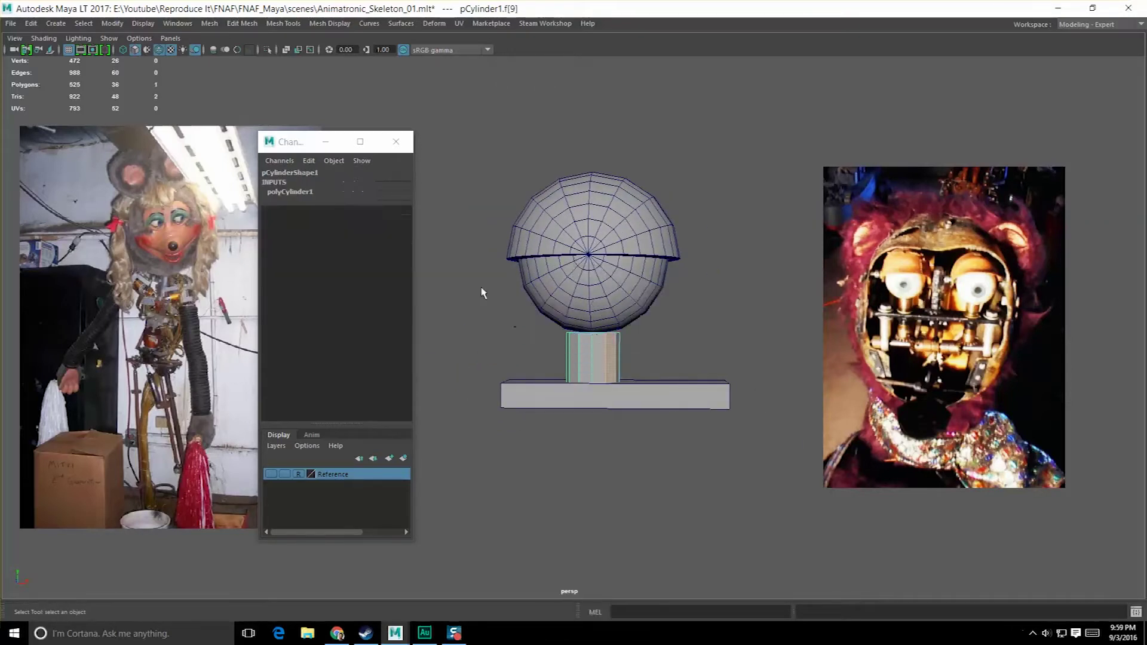
key("Delete")
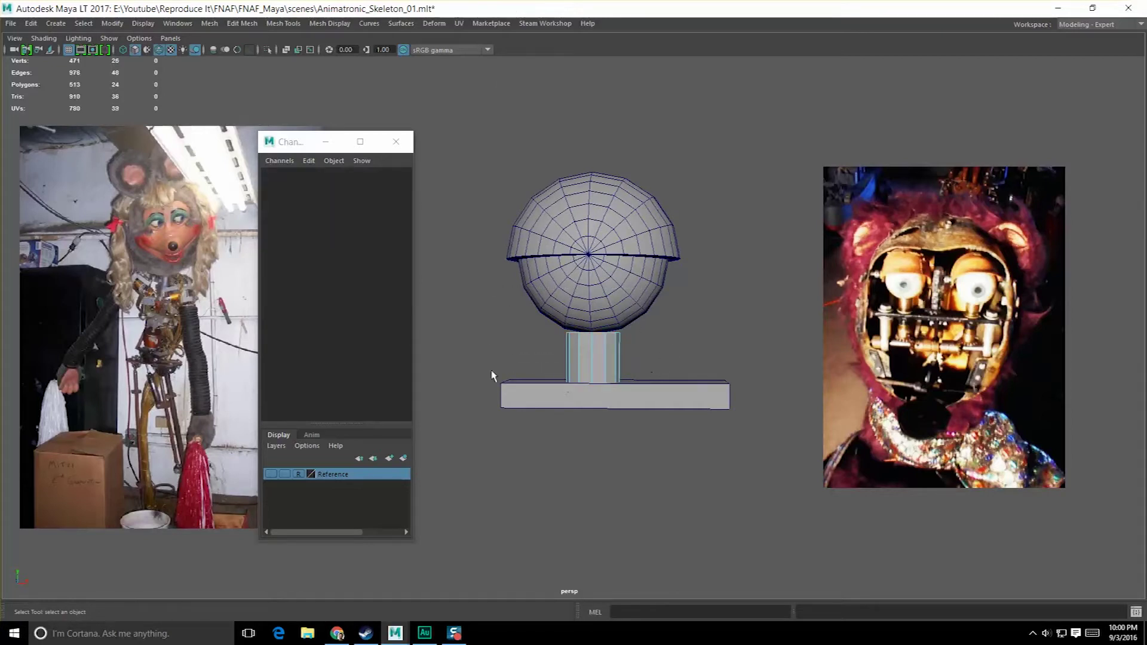
left_click_drag(500, 385, 645, 441)
key("Delete")
key("F8")
- Narrow the open stem cylinder and raise it against the underside of the eye
key("r")
left_click_drag(707, 360, 614, 386, "alt")
left_click_drag(614, 386, 640, 367, "alt")
left_click_drag(597, 310, 597, 306)
key("w")
left_click_drag(637, 457, 624, 426, "alt")
left_click_drag(596, 305, 597, 291)
- Move the stem's lower ring of vertices down so that the stem reaches into the bar
left_click_drag(610, 306, 605, 304, "alt")
right_click_drag(605, 304, 548, 304)
left_click_drag(535, 344, 647, 392)
left_click_drag(596, 319, 597, 324)
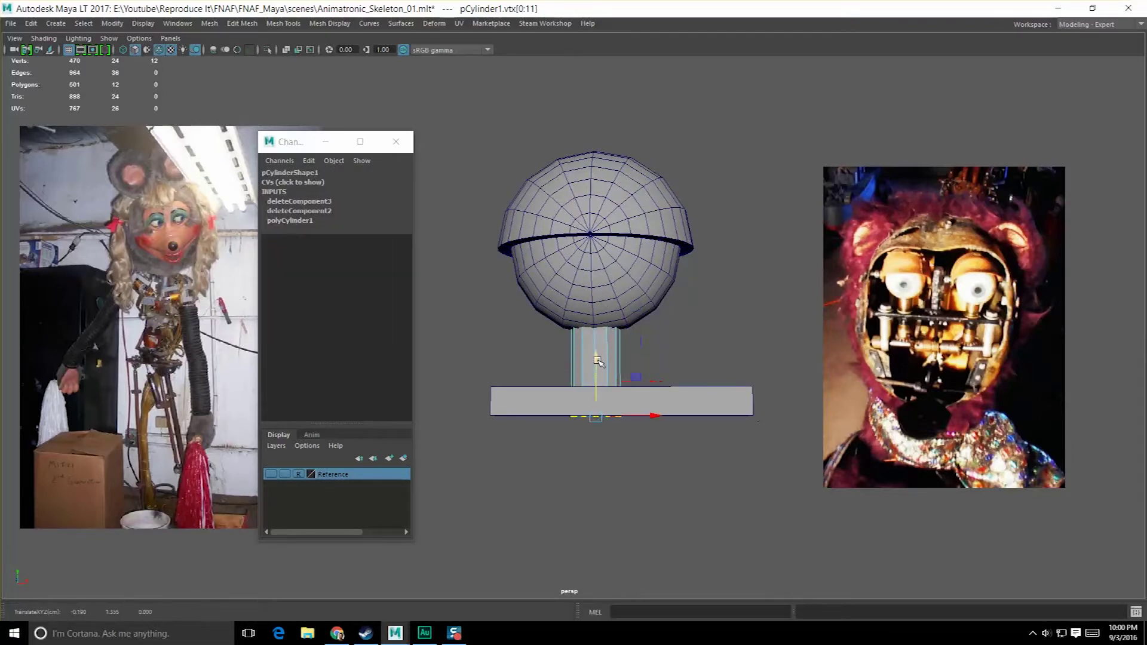
left_click_drag(596, 348, 600, 397, "alt")
key("F8")
- Duplicate the spare capped cylinder and move the copy over the bar's end at Translate X -0.259
left_click(684, 364)
scroll(675, 374, "down", 2)
scroll(600, 399, "down", 2)
middle_click_drag(596, 403, 668, 401, "alt")
left_click_drag(668, 401, 658, 446, "alt")
left_click(644, 353)
scroll(658, 446, "up", 1)
middle_click_drag(658, 446, 631, 447, "alt")
left_click(439, 362)
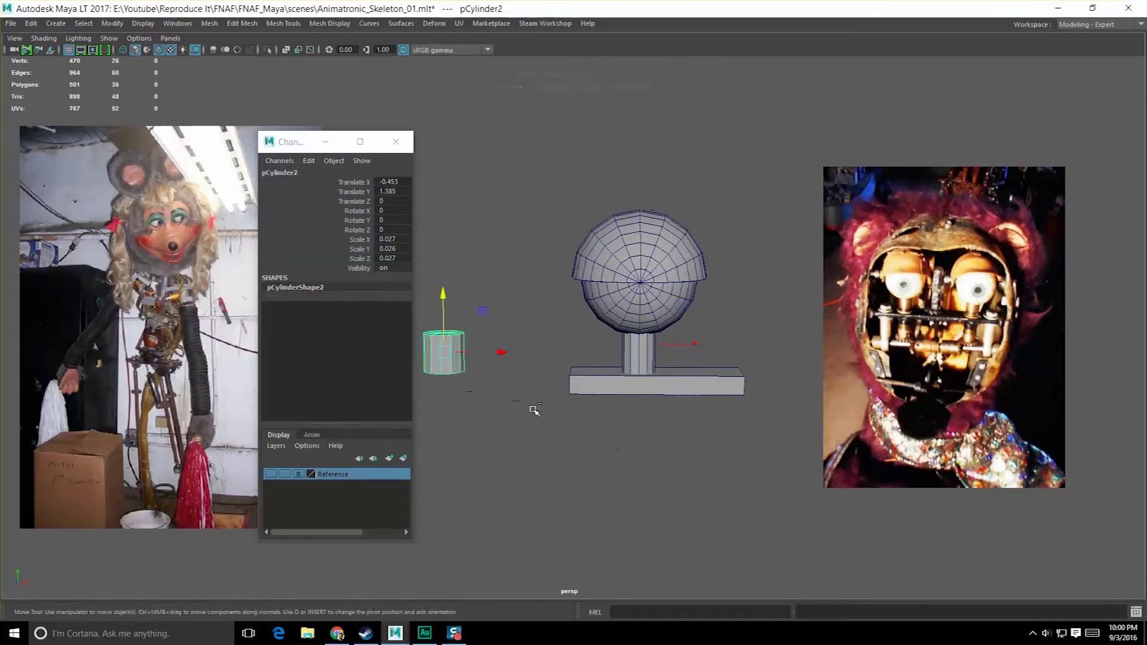
key("ctrl+d")
left_click_drag(507, 354, 651, 357)
left_click_drag(640, 392, 630, 395, "alt")
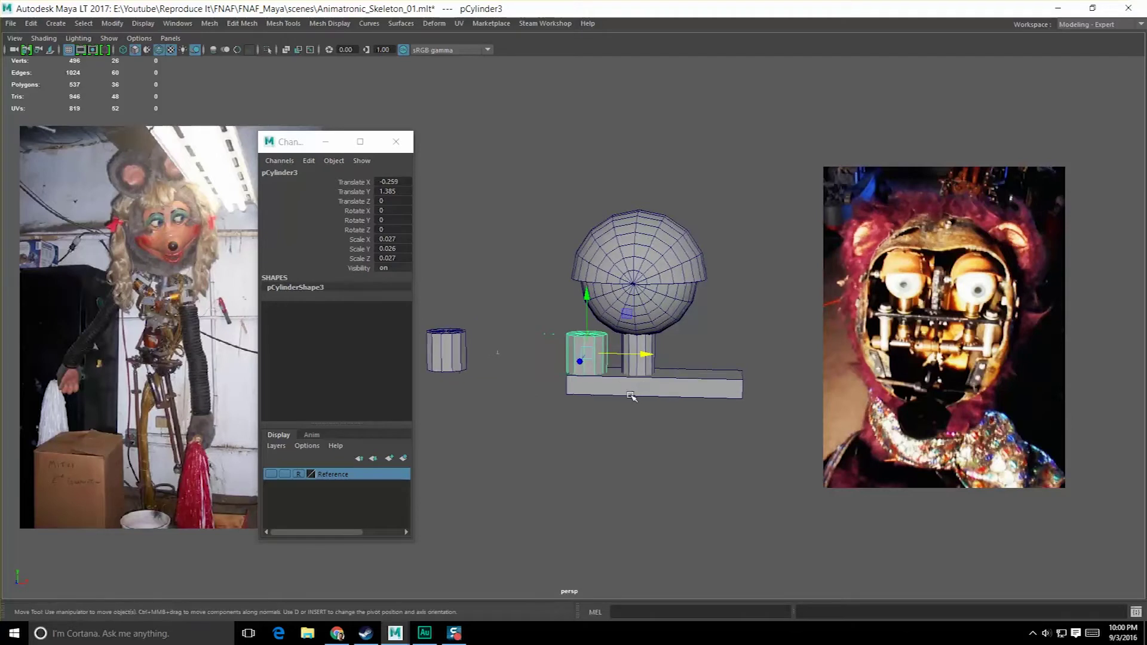
- Scale the copy to 0.019 in X and Z and 0.034 in Y, and place it through the bar's end at X -0.245, Y 1.338
key("r")
key("w")
left_click_drag(586, 360, 588, 307, "alt")
key("e")
key("w")
left_click_drag(647, 390, 640, 446)
right_click_drag(640, 446, 669, 456, "alt")
left_click_drag(669, 456, 627, 478, "alt")
right_click_drag(628, 478, 657, 502, "alt")
middle_click_drag(616, 511, 598, 401, "alt")
left_click_drag(598, 402, 589, 401, "alt")
right_click_drag(590, 402, 666, 358, "alt")
- Insert two edge loops around the bolt cylinder close to the bar's upper surface
key("F8")
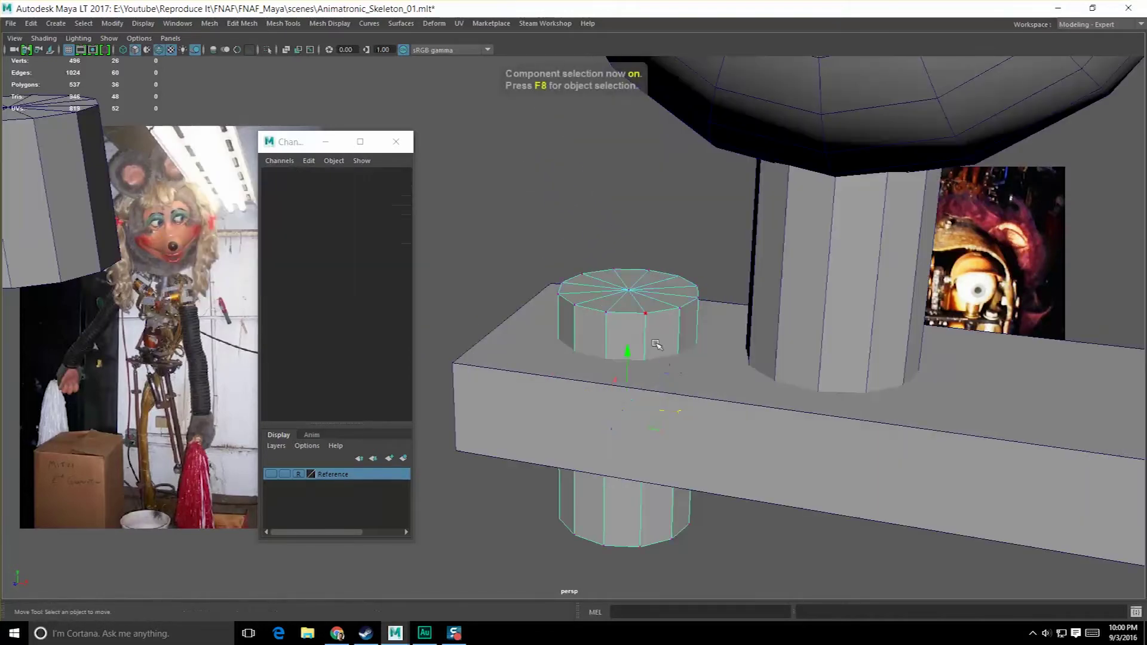
key("F8")
right_click_drag(635, 328, 571, 341, "shift")
left_click_drag(653, 372, 640, 360, "alt")
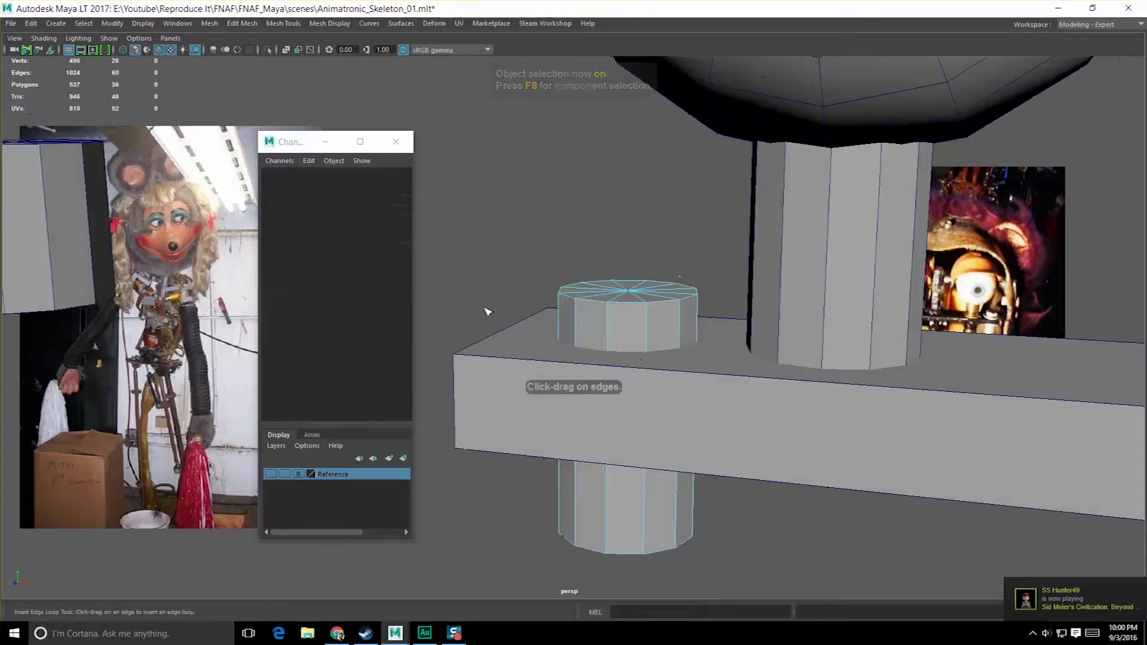
key("F8")
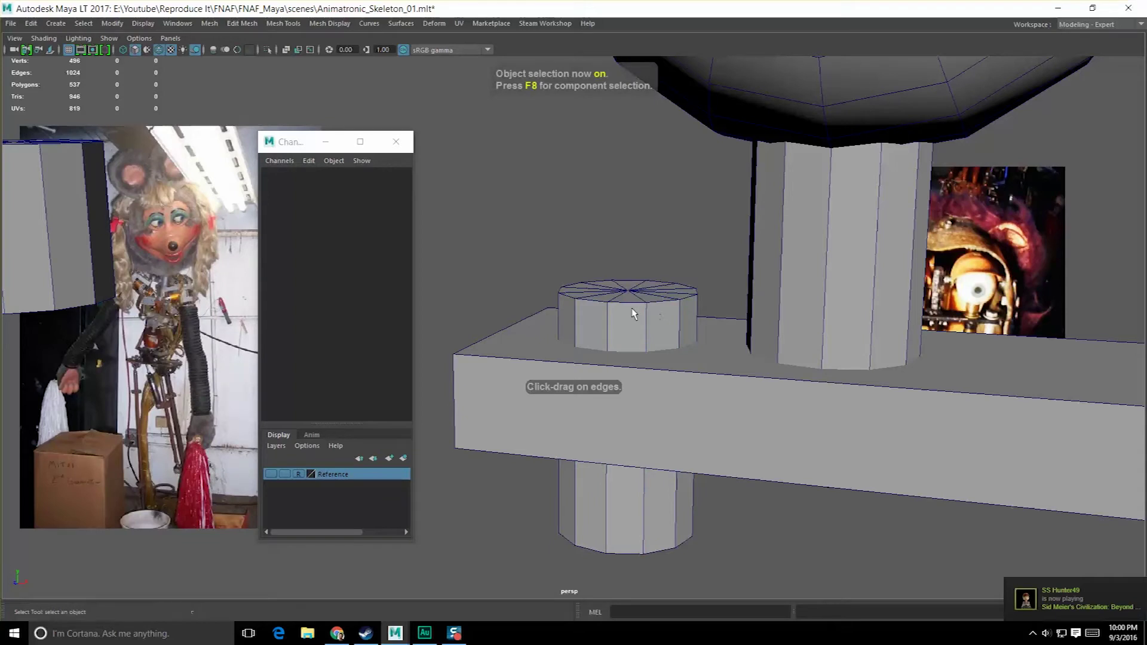
key("q")
left_click(632, 309)
right_click_drag(630, 313, 591, 331, "shift")
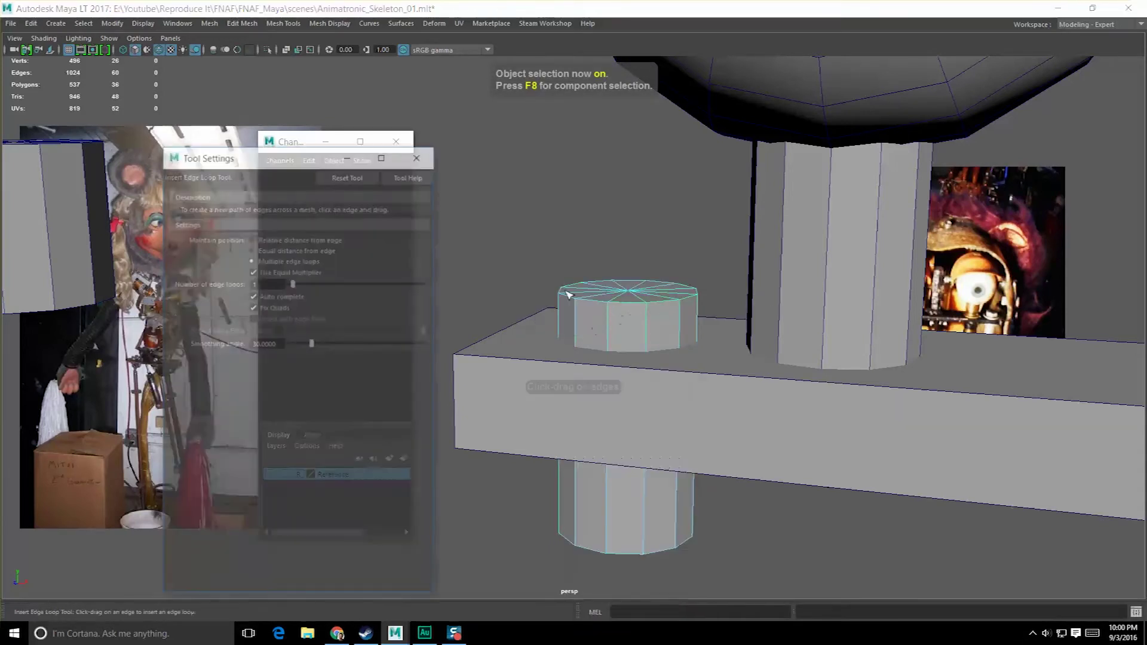
left_click(419, 154)
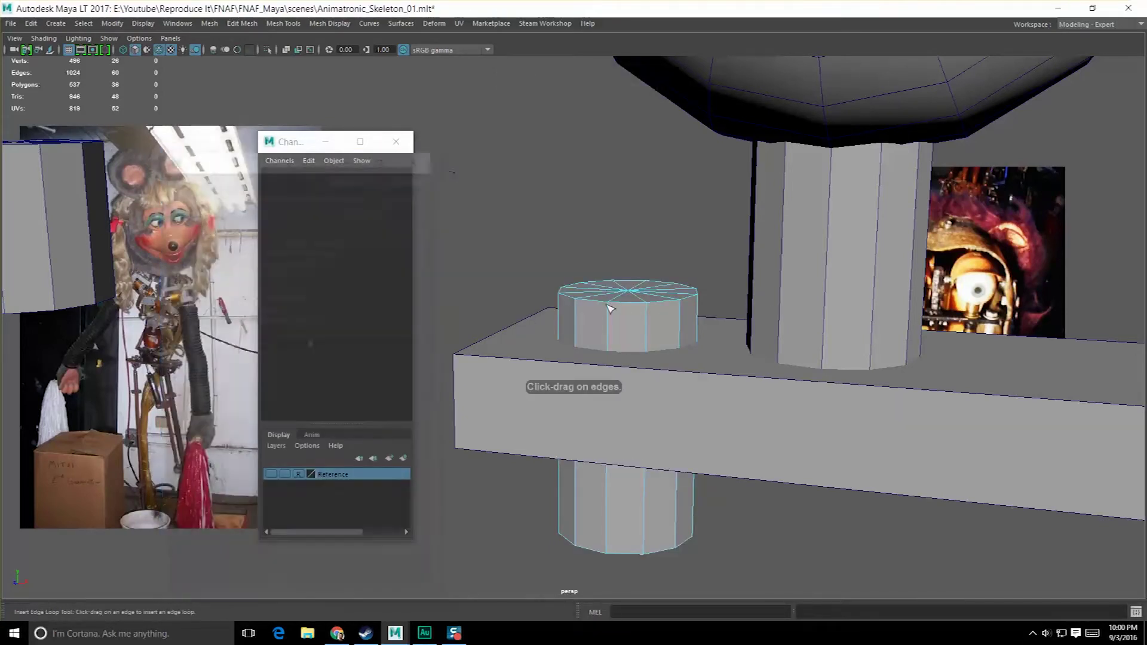
left_click_drag(610, 329, 613, 351)
key("w")
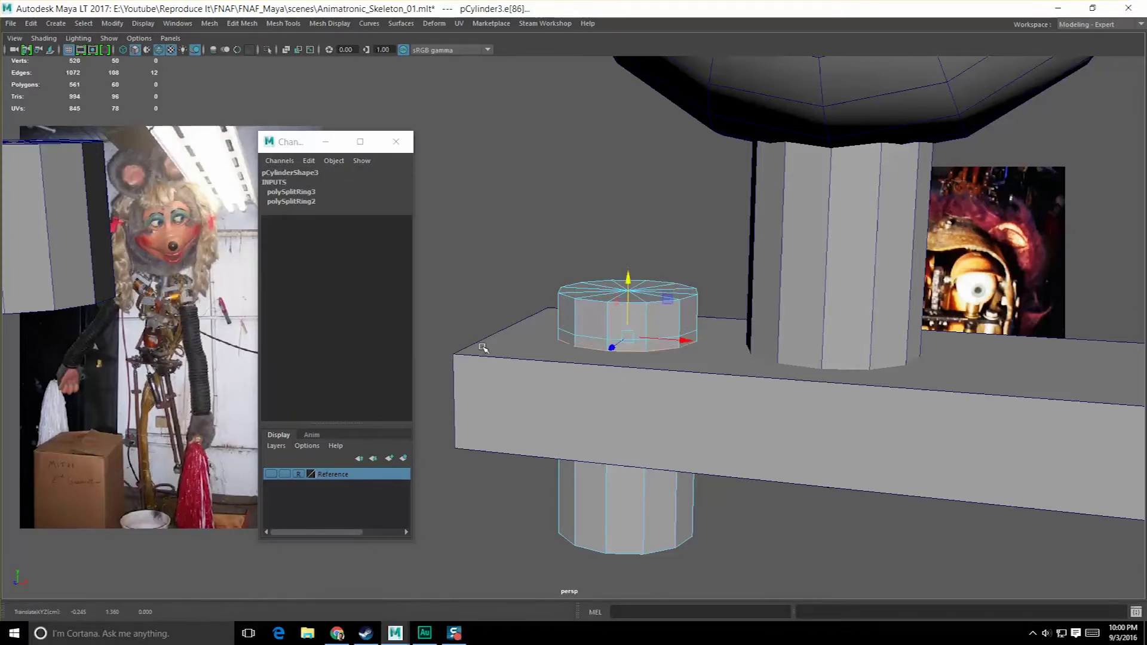
- Extrude the narrow band of faces just above the bar outward to form a flange around the bolt
right_click_drag(588, 354, 655, 355)
left_click_drag(595, 352, 595, 384, "alt")
scroll(595, 384, "down", 5)
key("F8")
left_click_drag(578, 262, 621, 454, "alt")
left_click(603, 359)
right_click_drag(621, 454, 637, 453, "alt")
left_click_drag(637, 453, 621, 453, "alt")
right_click(622, 452)
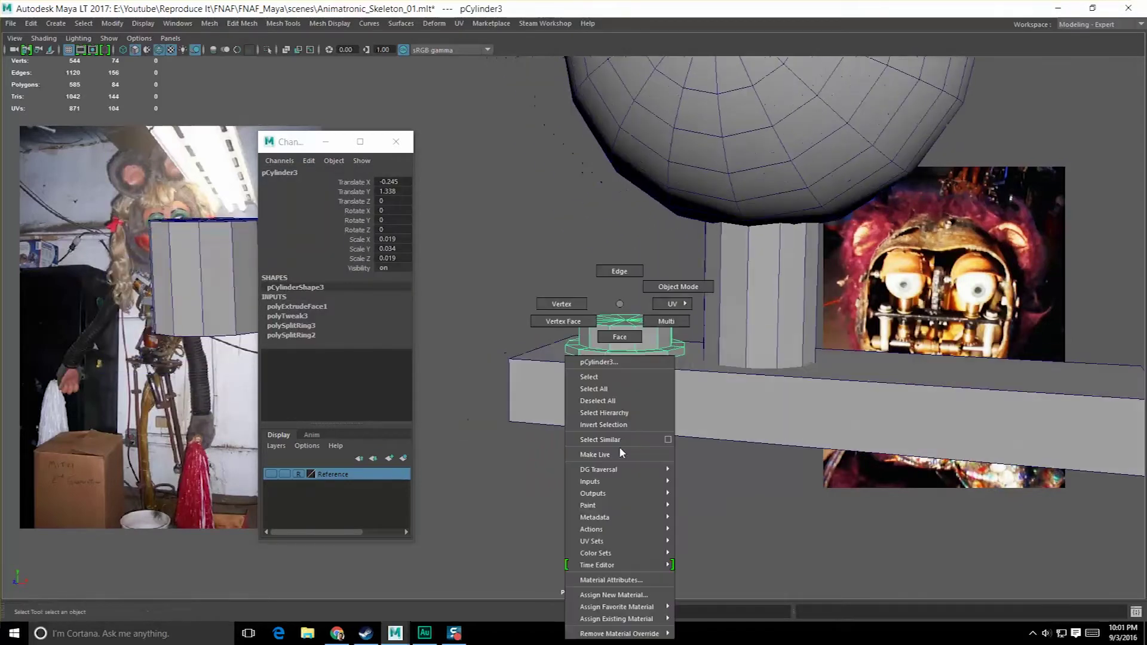
- Insert one edge loop around the bolt just below the bar, using the Multiple edge loops setting
left_click_drag(619, 329, 625, 318, "alt")
left_click_drag(607, 420, 627, 456, "alt")
right_click_drag(626, 456, 564, 353, "shift")
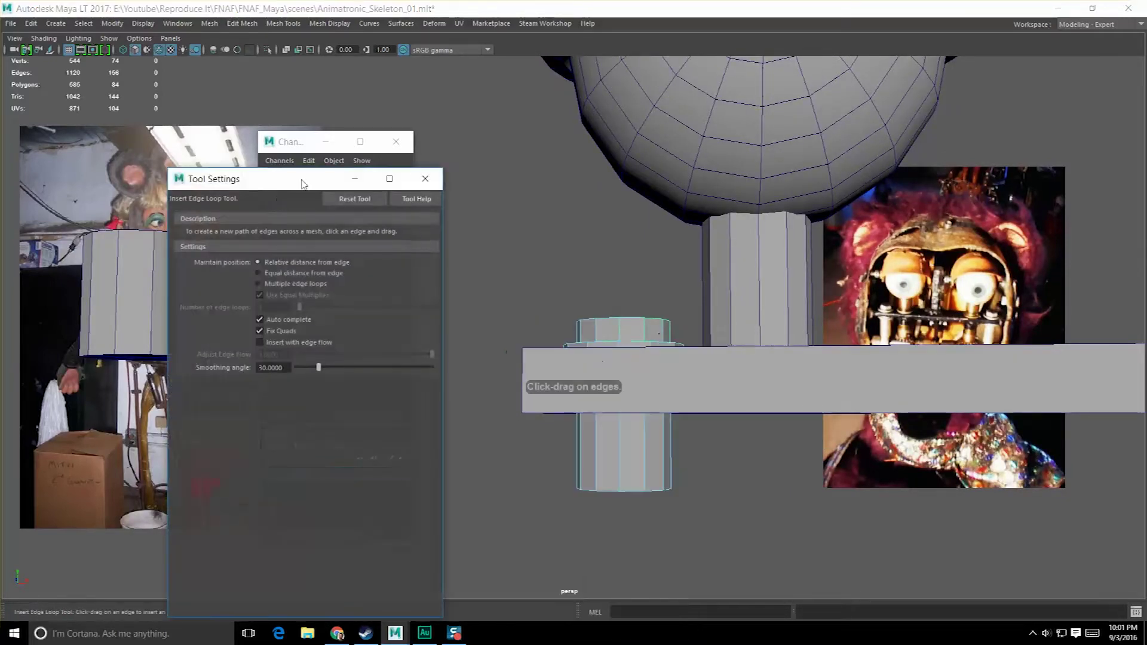
left_click_drag(303, 182, 257, 95)
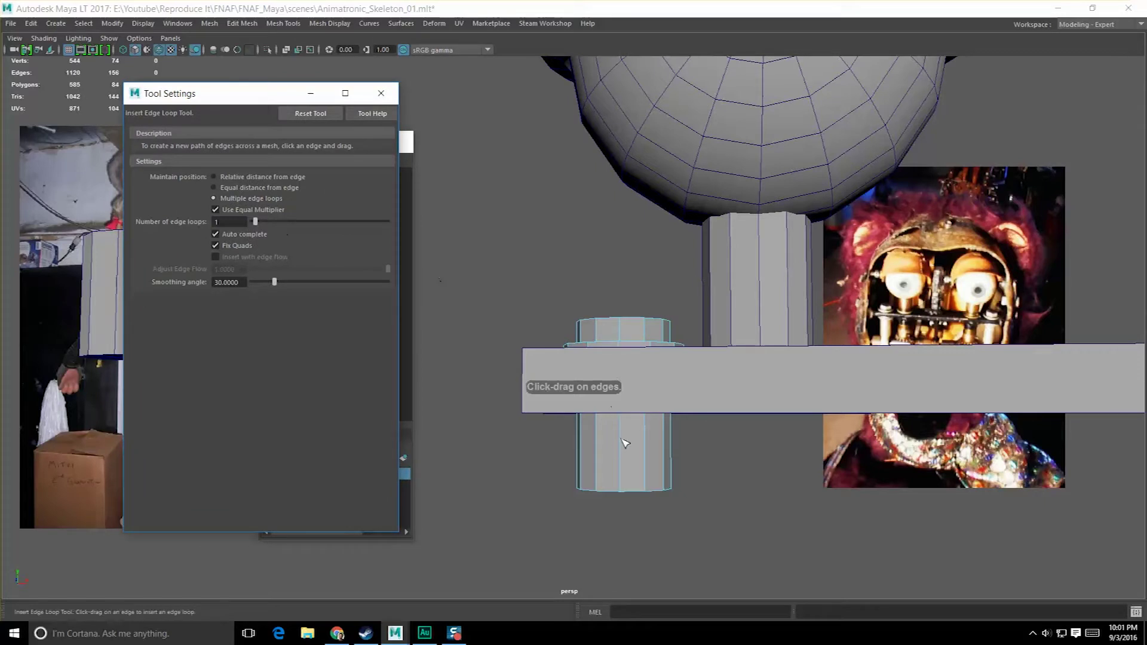
left_click_drag(624, 443, 619, 420)
key("w")
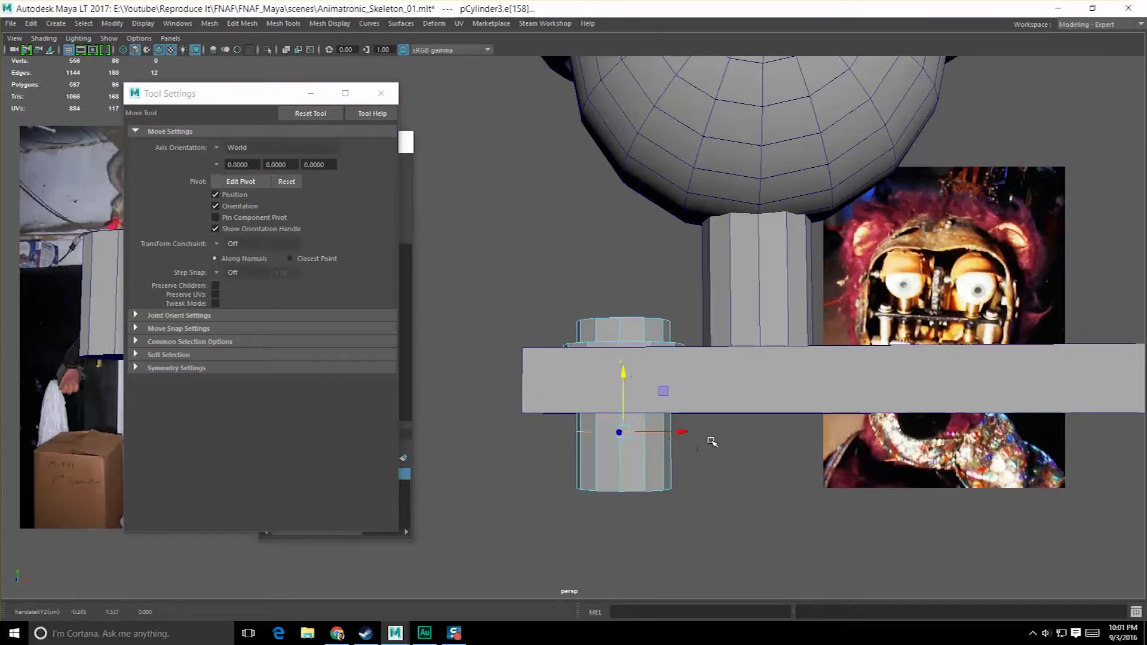
- Delete all the bolt's faces below the new edge loop, including the bottom cap
key("F8")
key("q")
right_click_drag(615, 305, 543, 463)
left_click_drag(766, 566, 759, 559)
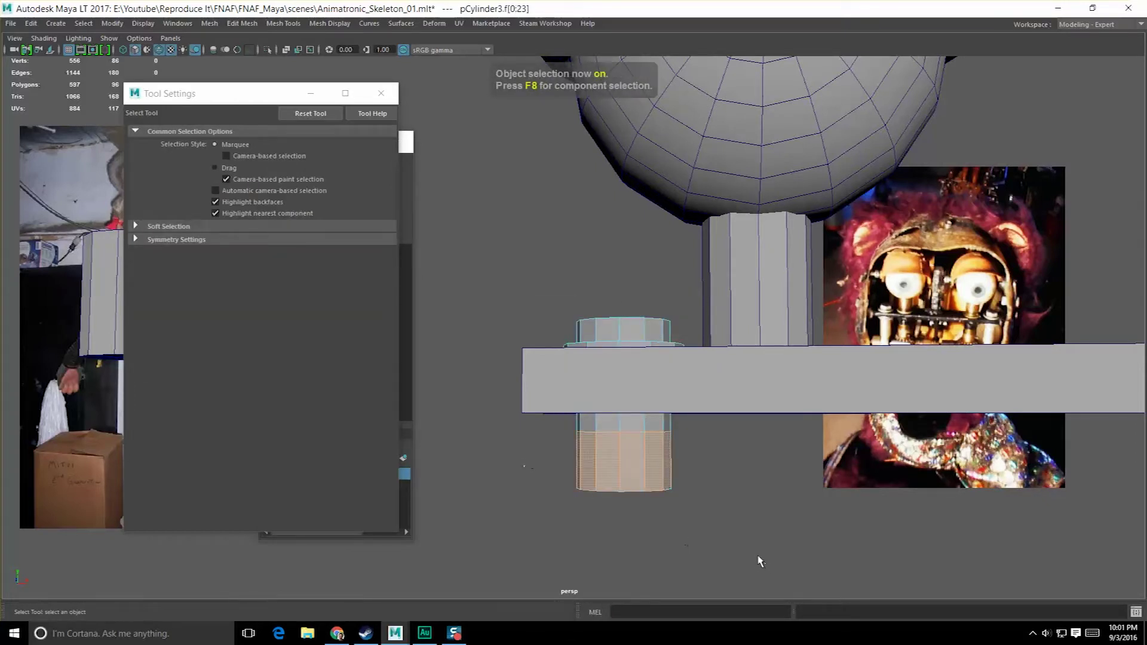
key("Delete")
key("F8")
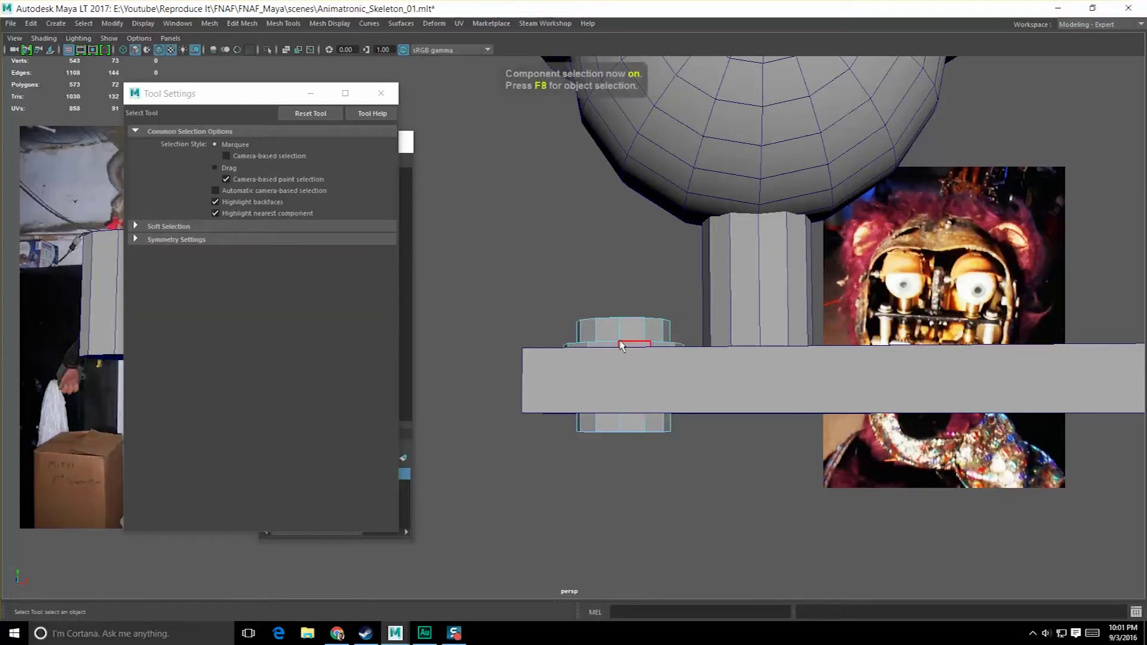
- Configure the mirror for the bolt as a Y-axis copy with Cut Geometry off, combined with the original
right_click(620, 336, "shift")
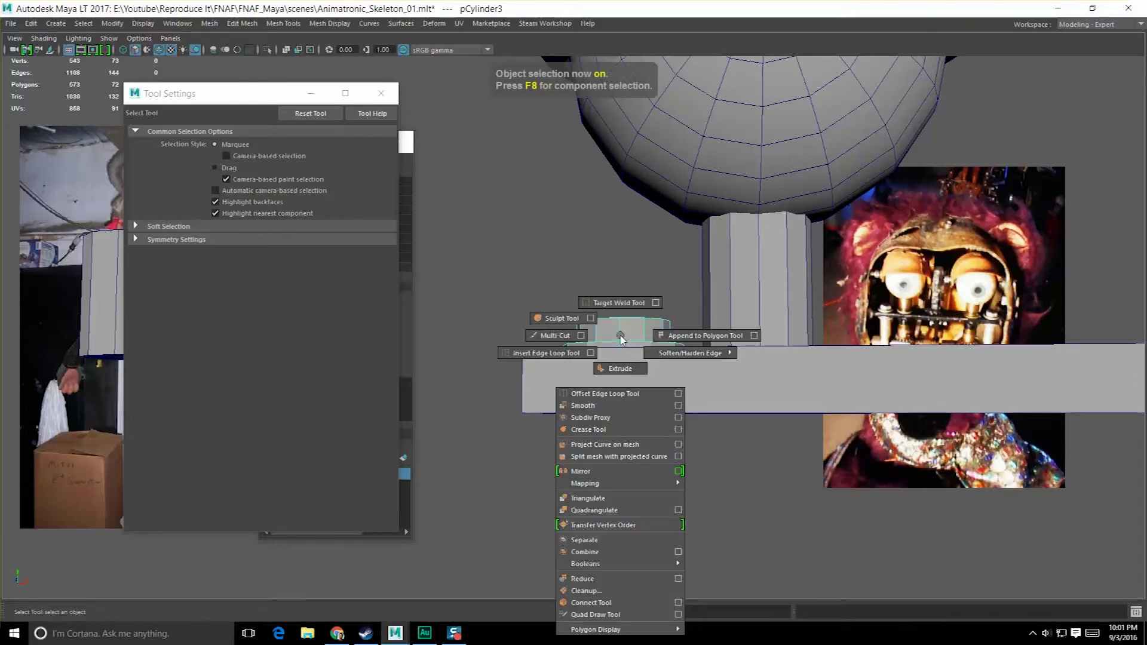
right_click_drag(621, 332, 650, 402, "shift")
right_click_drag(644, 496, 679, 468, "shift")
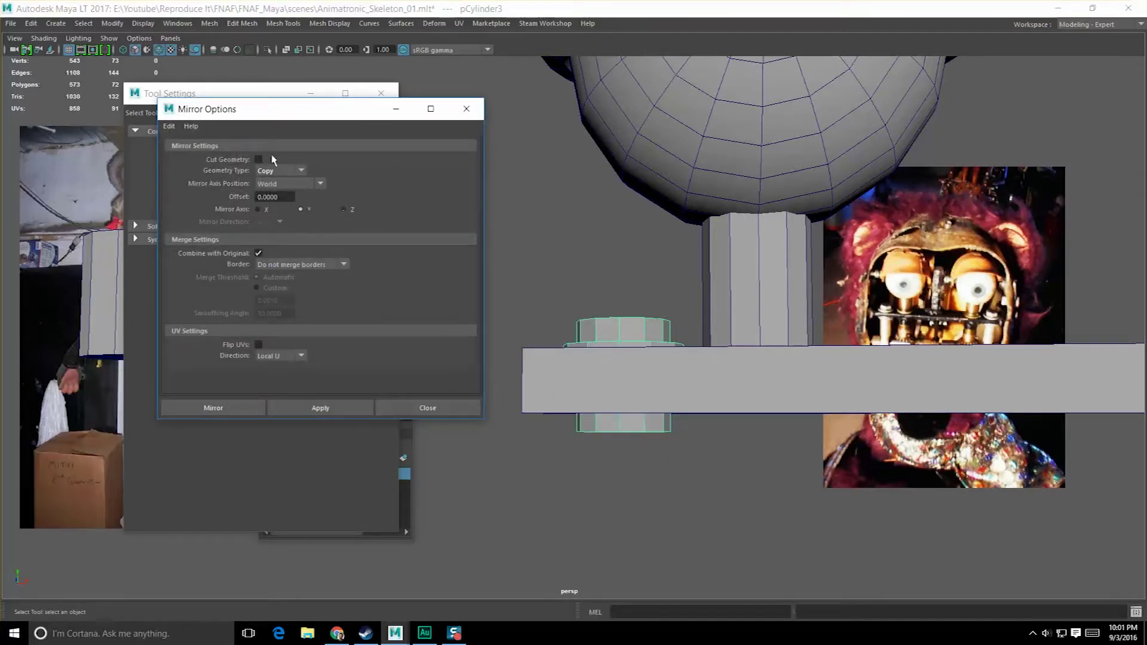
- Try mirroring the bolt in Y about the world axis position, and undo it
left_click(320, 408)
left_click_drag(550, 436, 547, 274, "alt")
key("ctrl+z")
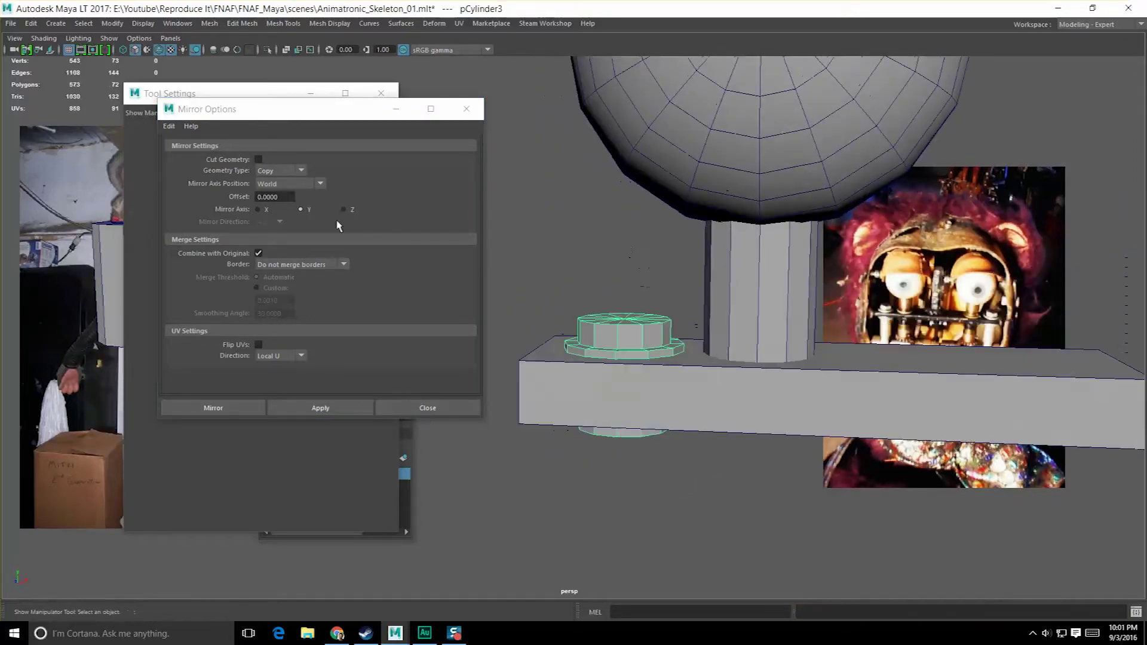
- Mirror the bolt in Y with the mirror axis position set to Object, and close the mirror options
left_click(291, 183)
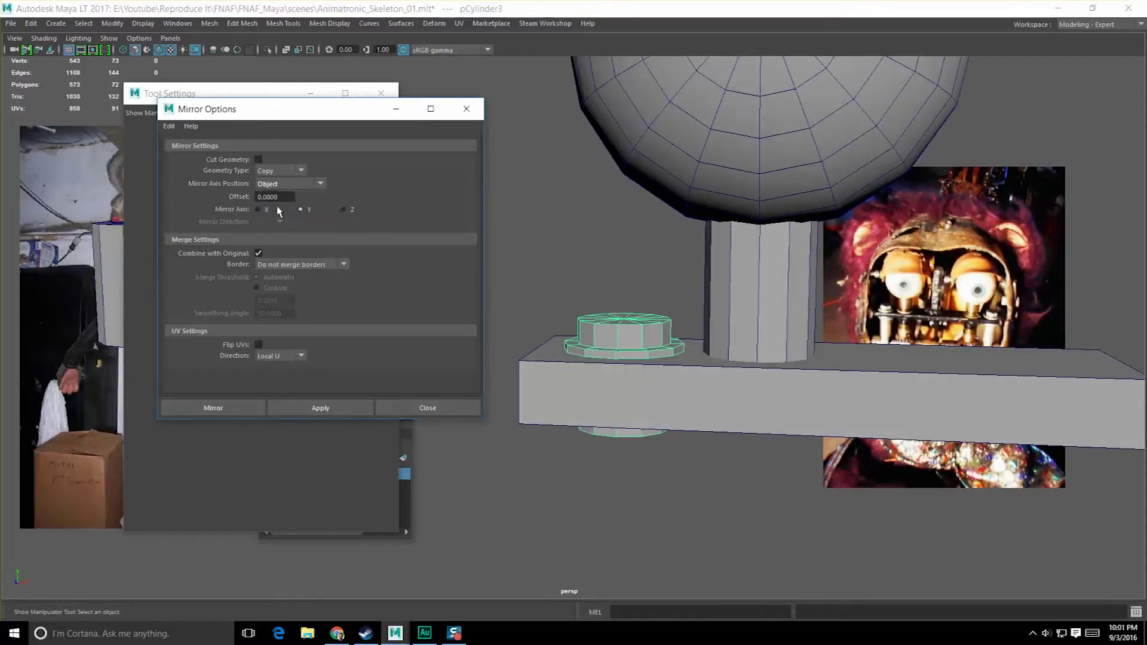
left_click(318, 408)
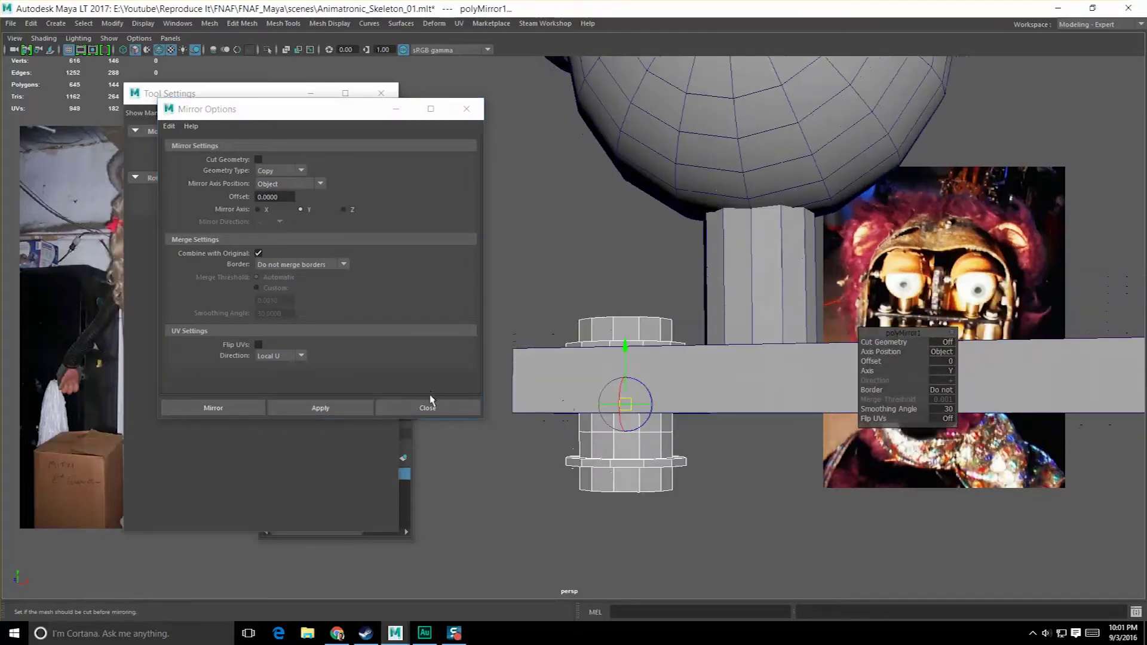
left_click(428, 407)
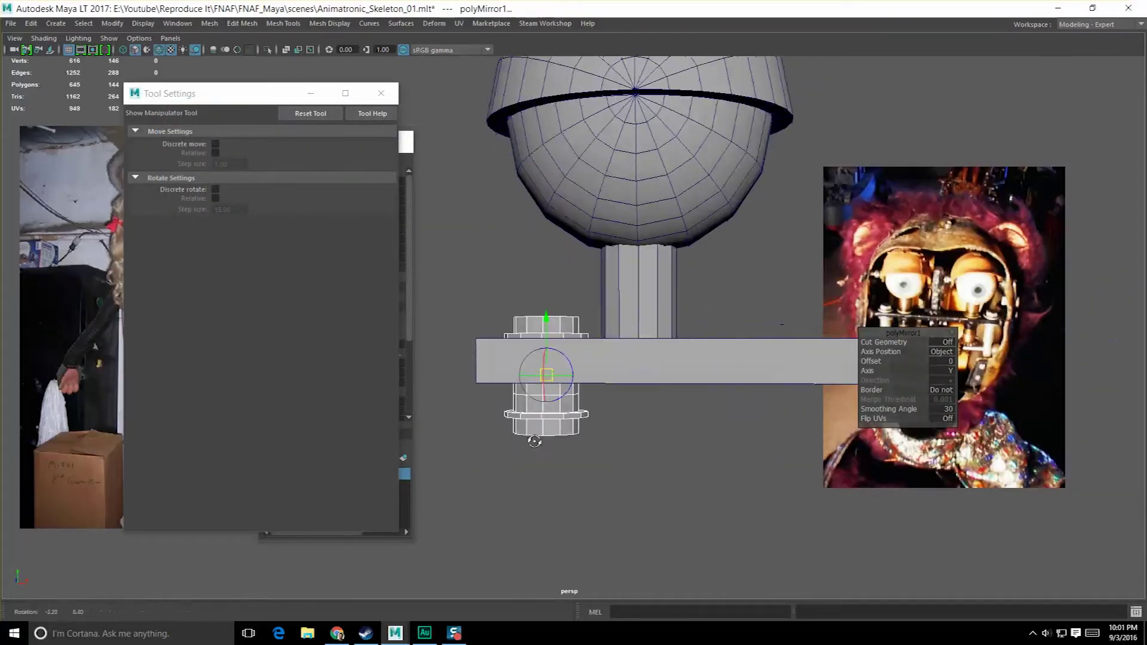
- Turn on X-Ray shading to see the mirrored bolt through the bar
left_click(44, 38)
left_click(34, 158)
mouse_move(336, 250)
left_mouse_down("alt")
mouse_move(512, 302)
mouse_move(551, 364)
left_mouse_up("alt")
- Try to remove the leftover edge loop and its vertices between the bolt's two flanges
right_click_drag(562, 303, 562, 272)
double_click(554, 375)
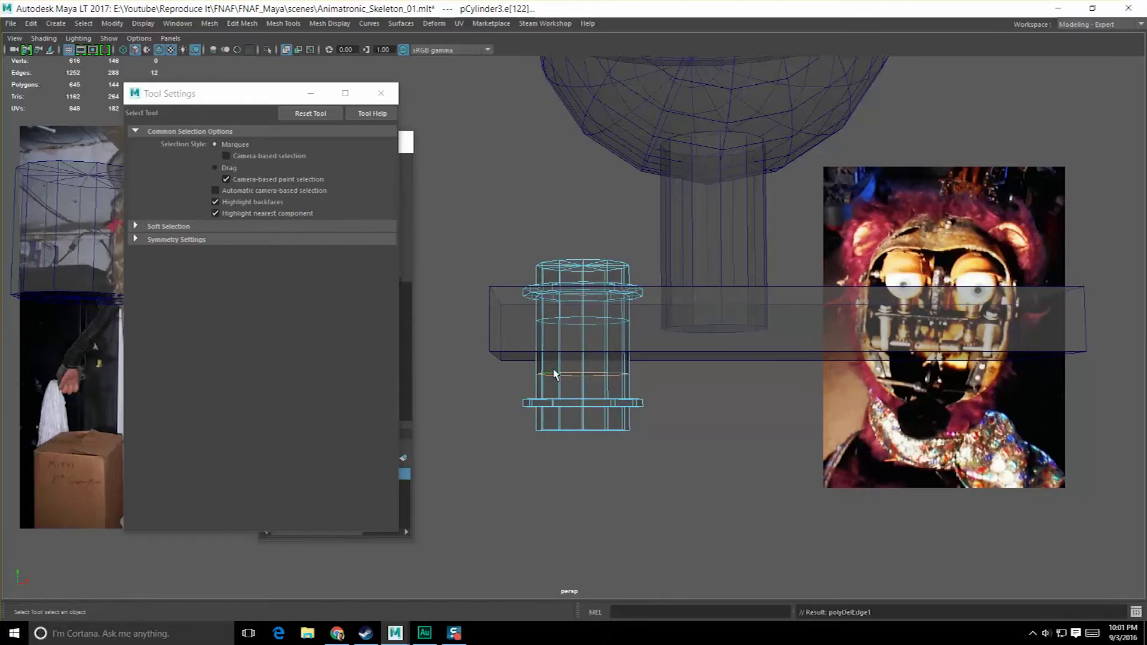
left_click_drag(595, 371, 583, 377, "alt")
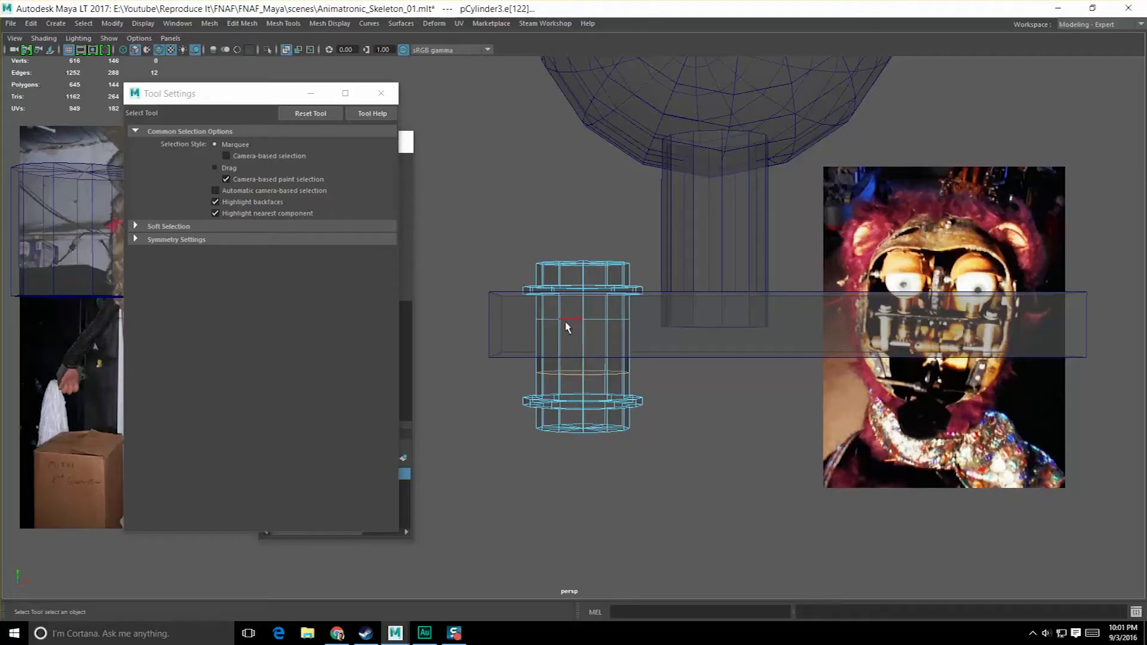
scroll(570, 335, "up", 4)
left_click_drag(571, 335, 581, 348, "alt")
right_click_drag(578, 303, 518, 312)
left_click_drag(686, 417, 684, 428)
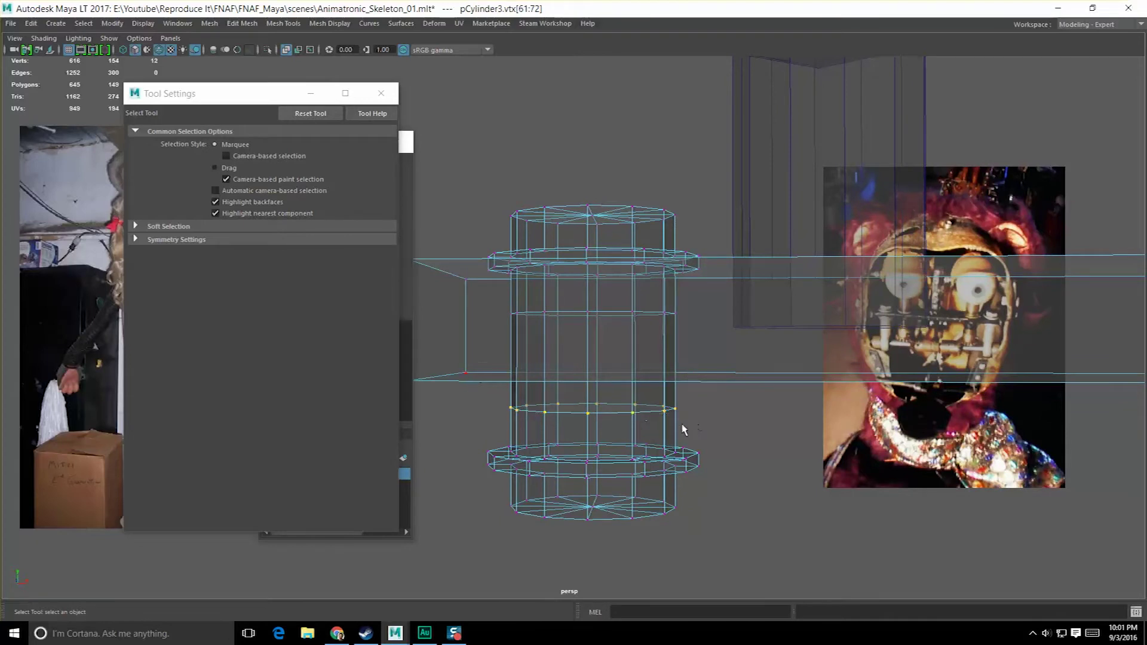
key("ctrl+Delete")
key("ctrl+z")
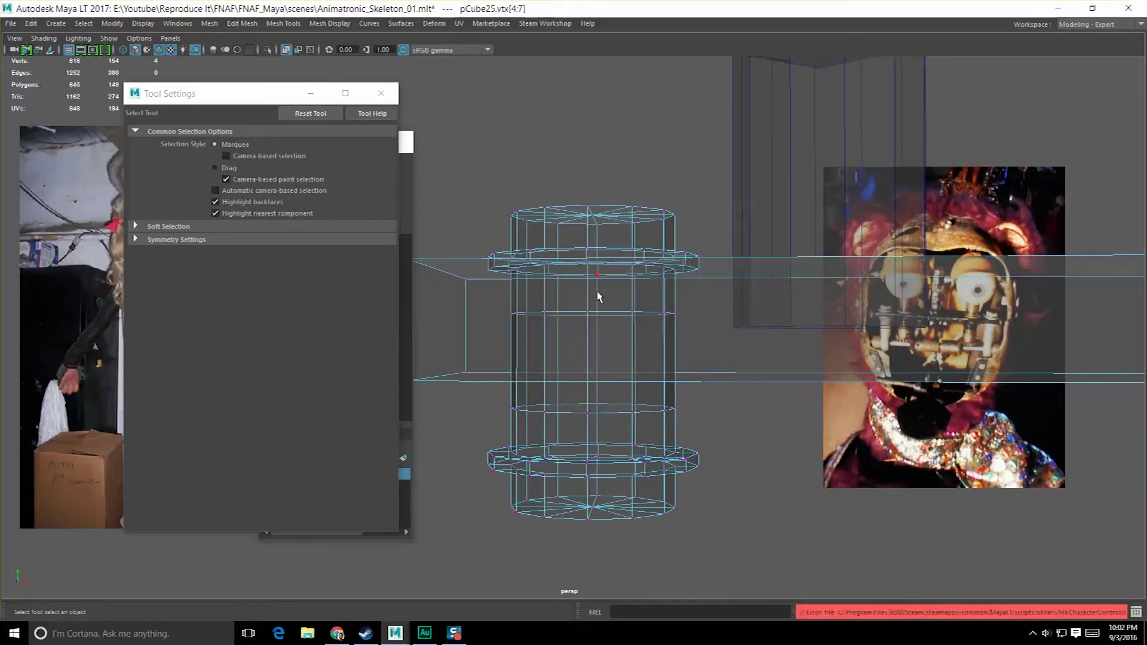
- Delete the bolt's side faces between the upper and lower flanges
key("F8")
left_click_drag(640, 162, 650, 238, "alt")
right_click_drag(641, 228, 640, 260)
left_click_drag(641, 260, 615, 266, "alt")
left_click_drag(441, 338, 701, 412)
left_click_drag(700, 406, 716, 380, "alt")
key("Delete")
- Bridge the open border edges of the two flanges to rebuild the bolt's shaft as single-span faces
left_click_drag(644, 335, 626, 341, "alt")
right_click_drag(592, 230, 594, 197)
left_click_drag(595, 230, 600, 180, "alt")
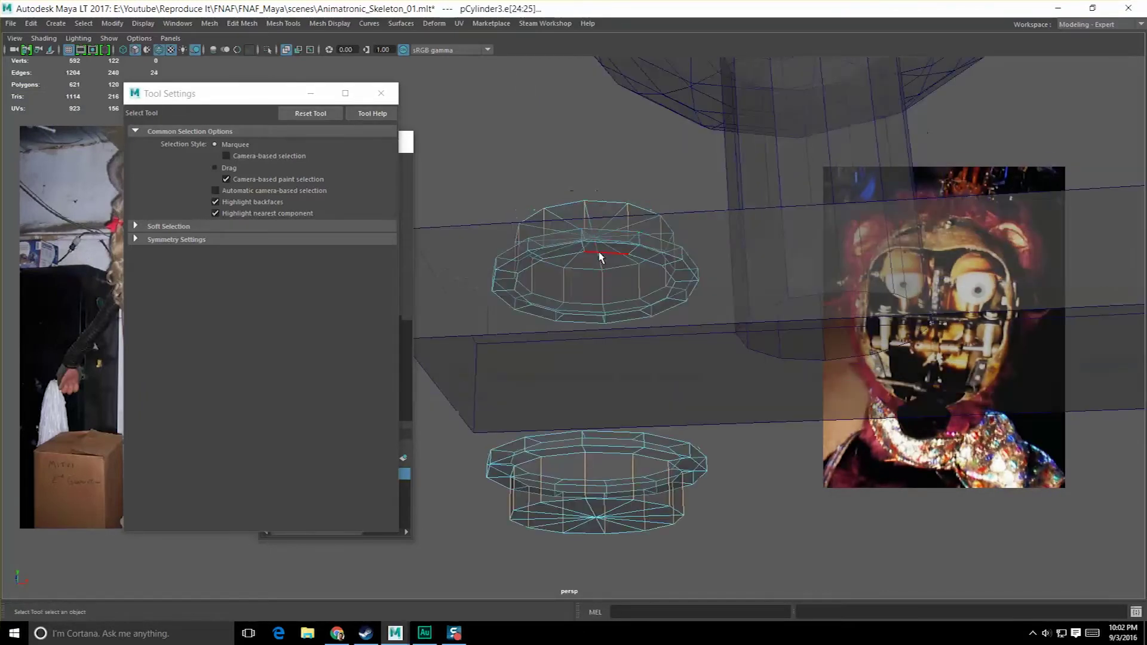
left_click_drag(601, 256, 619, 406, "alt")
right_click_drag(611, 466, 609, 554, "shift")
left_click_drag(609, 555, 607, 304, "alt")
key("q")
key("F8")
- Move the vertices of the bolt's lower flange and end up against the bar's underside, using vertex snapping
right_click_drag(608, 303, 536, 412)
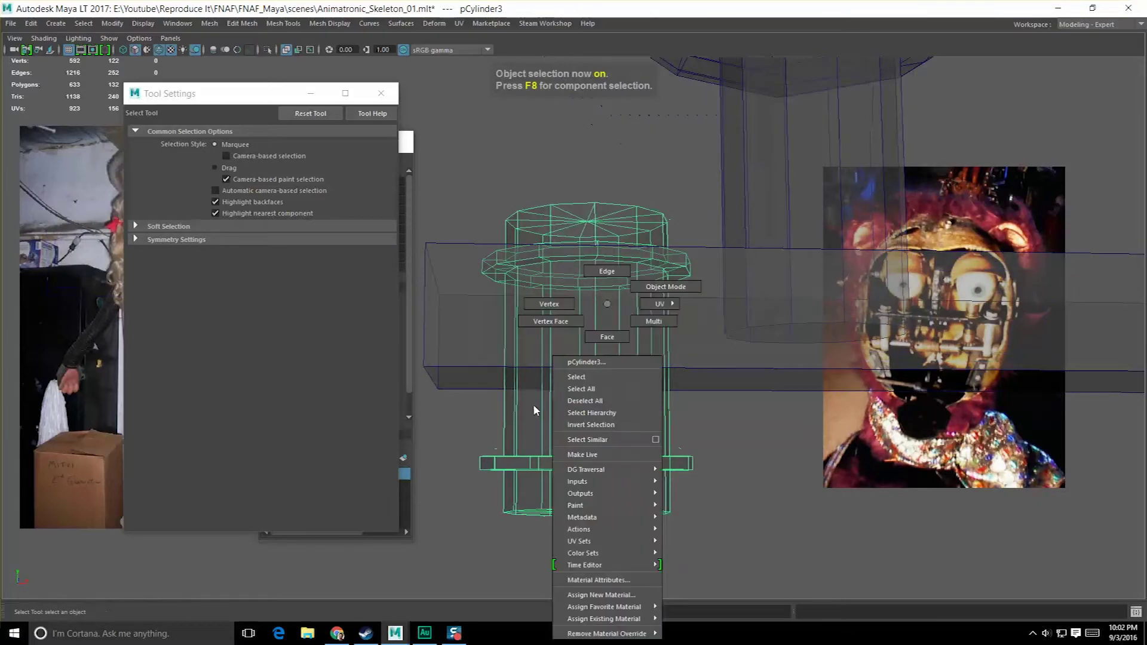
right_click_drag(562, 317, 560, 310)
scroll(561, 313, "down", 4)
left_click_drag(561, 313, 567, 317, "alt")
scroll(692, 483, "up", 4)
left_click_drag(484, 382, 694, 475)
key("w")
key("d")
key("v")
middle_click(471, 387)
scroll(526, 430, "down", 4)
left_click_drag(550, 484, 629, 434, "alt")
key("F8")
- Turn off X-Ray shading so the eye, bar and bolt display as solid surfaces
left_click(52, 37)
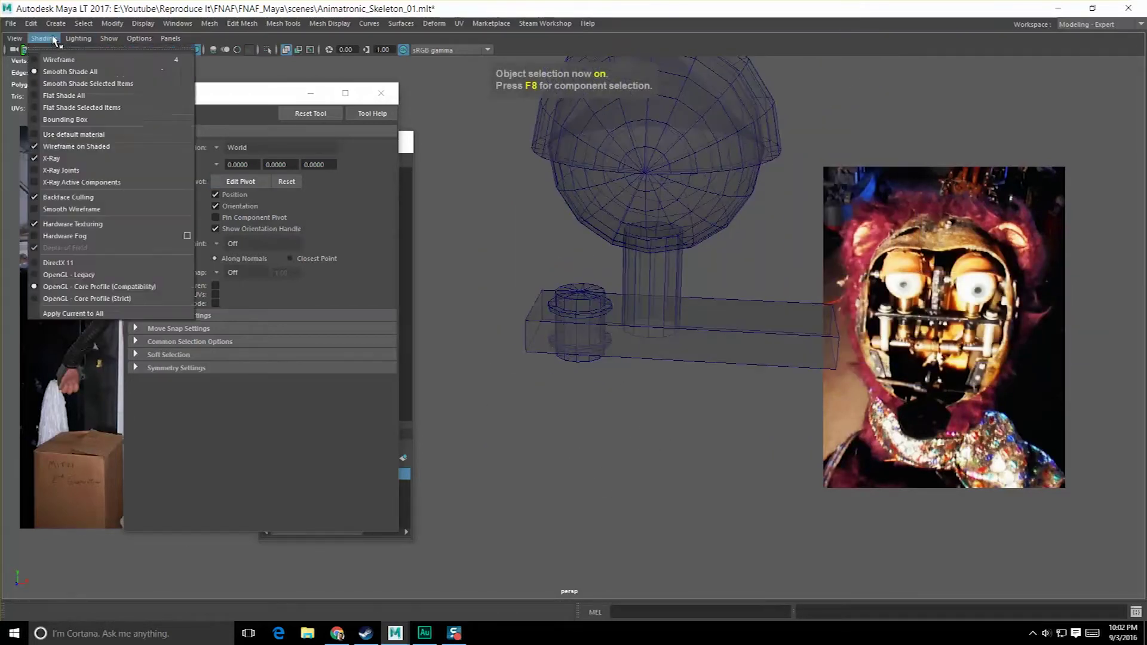
left_click(32, 160)
mouse_move(628, 289)
left_mouse_down("alt")
mouse_move(721, 282)
mouse_move(664, 268)
left_mouse_up("alt")
scroll(682, 349, "up", 2)
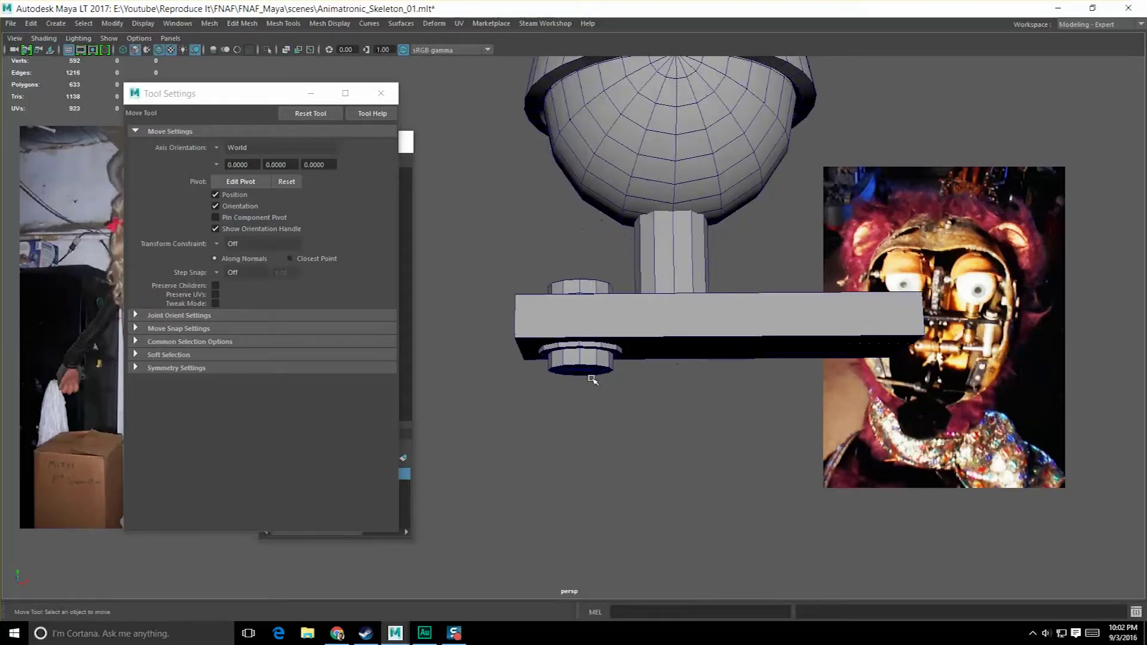
- Select all the end cap faces on the underside of the bolt and extrude them with a smaller inset circle
left_click_drag(592, 378, 579, 361, "alt")
left_click(579, 361)
scroll(622, 425, "up", 4)
key("q")
scroll(623, 428, "down", 1)
left_click_drag(765, 396, 643, 332, "alt")
right_click_drag(584, 313, 584, 332)
scroll(585, 334, "up", 5)
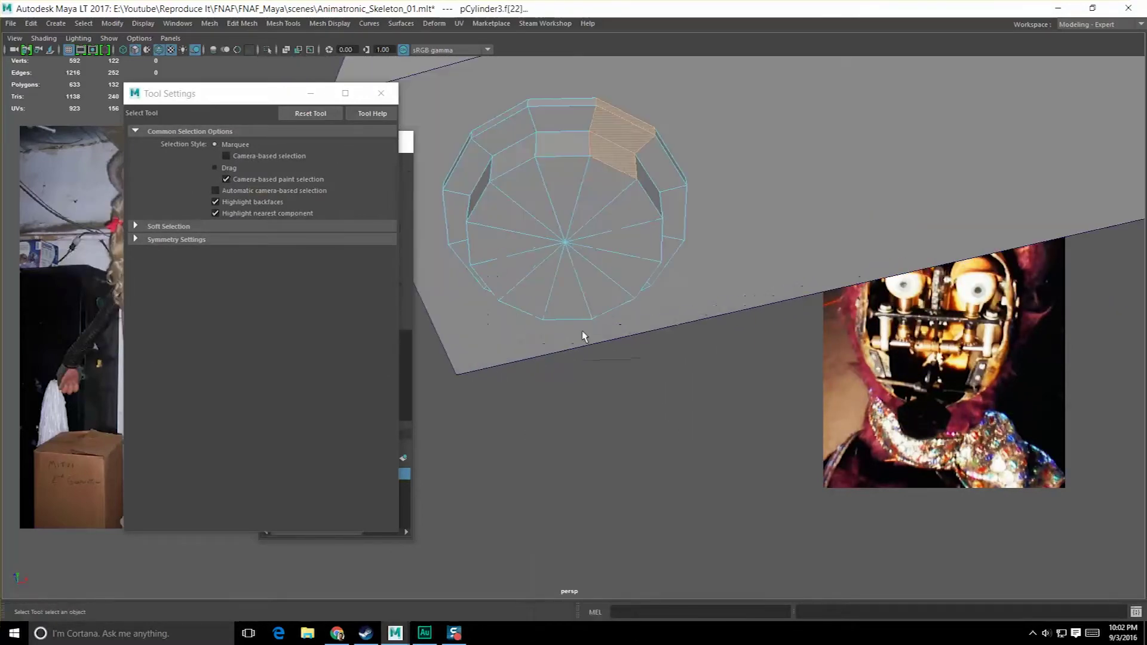
left_click_drag(583, 227, 602, 250, "alt")
left_click(591, 243)
double_click(548, 242, "shift")
right_click_drag(548, 243, 489, 222, "ctrl")
scroll(532, 243, "down", 4)
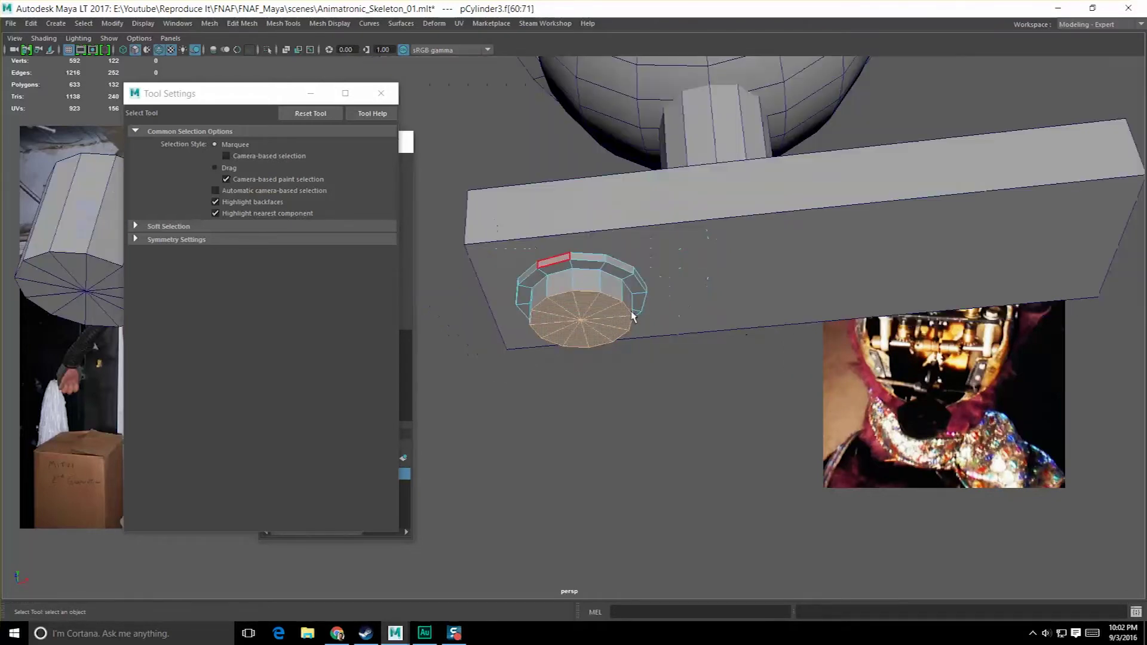
right_click_drag(595, 325, 602, 313, "shift")
left_click(679, 257)
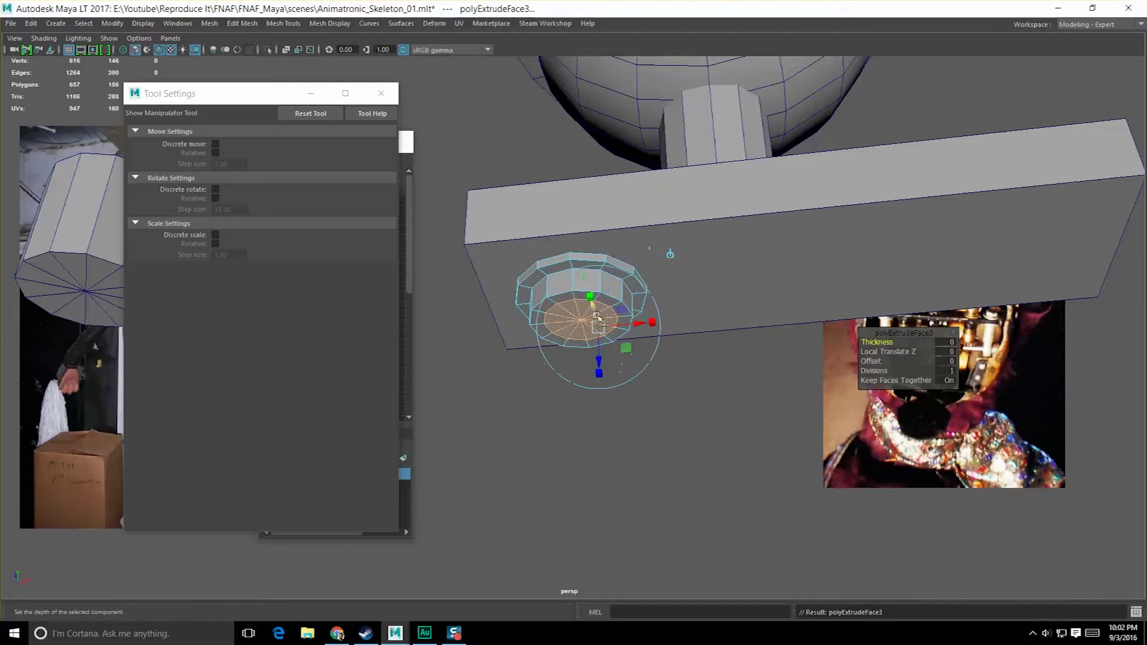
- Try to pull the bolt's inset end faces down into a long shaft and extrude the tip once more
left_click_drag(599, 353, 606, 493)
right_click_drag(610, 479, 595, 376, "alt")
left_click_drag(595, 376, 615, 418, "alt")
middle_click_drag(730, 397, 675, 373, "alt")
left_click_drag(890, 335, 749, 141)
left_click(749, 142)
scroll(747, 395, "up", 8)
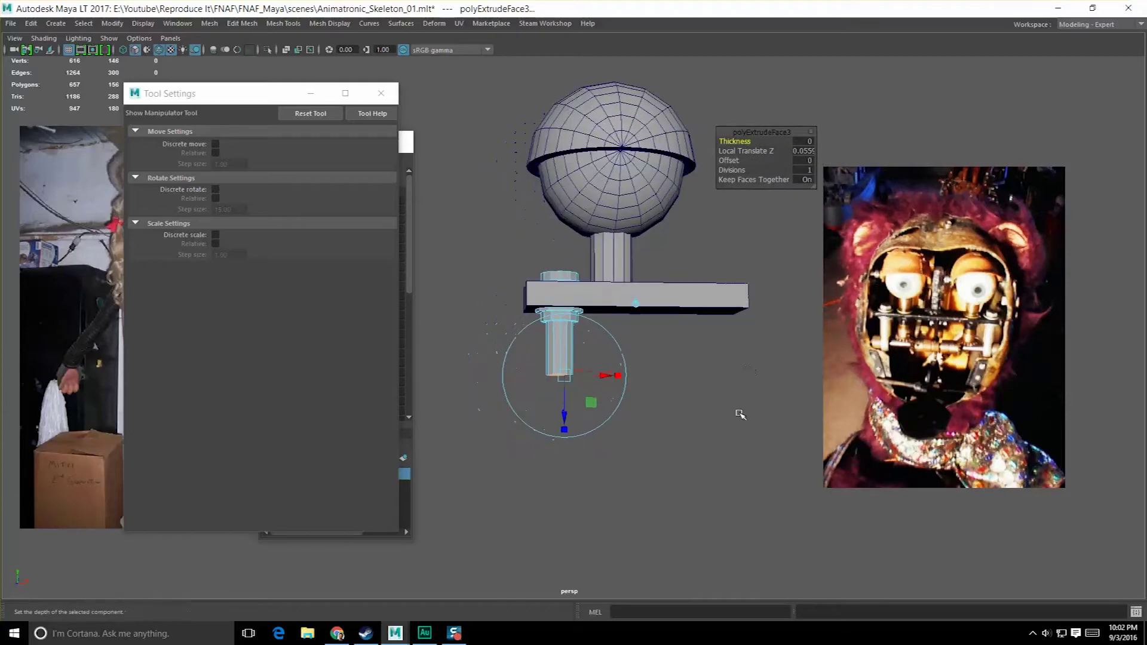
left_click_drag(740, 429, 699, 438, "alt")
key("ctrl+e")
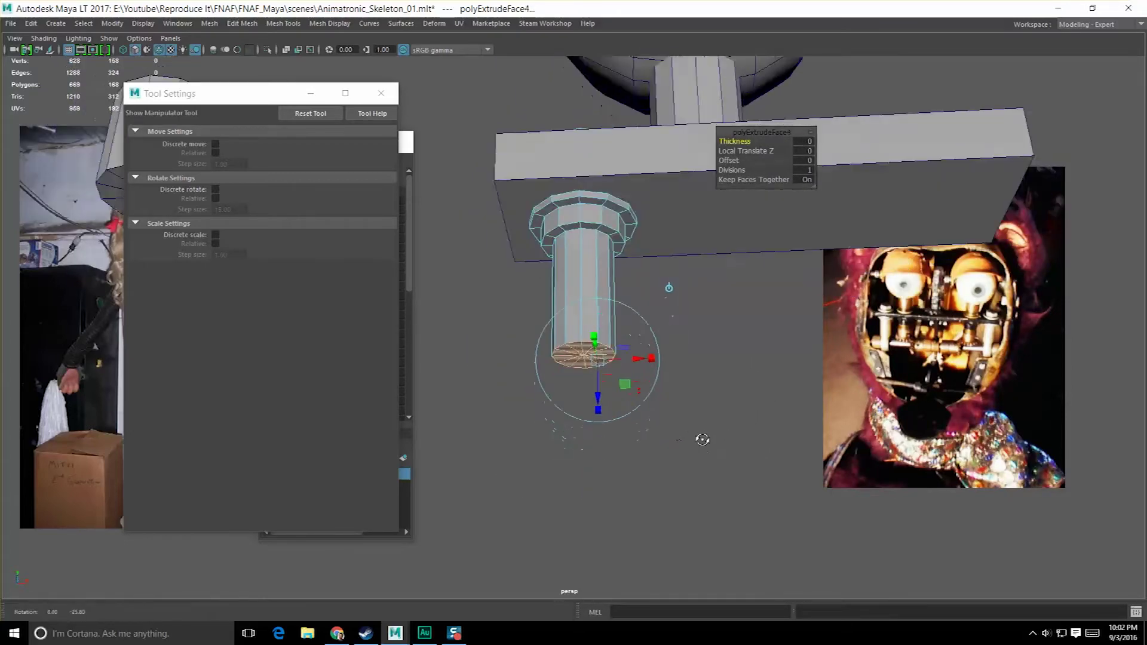
left_click_drag(748, 400, 707, 418, "alt")
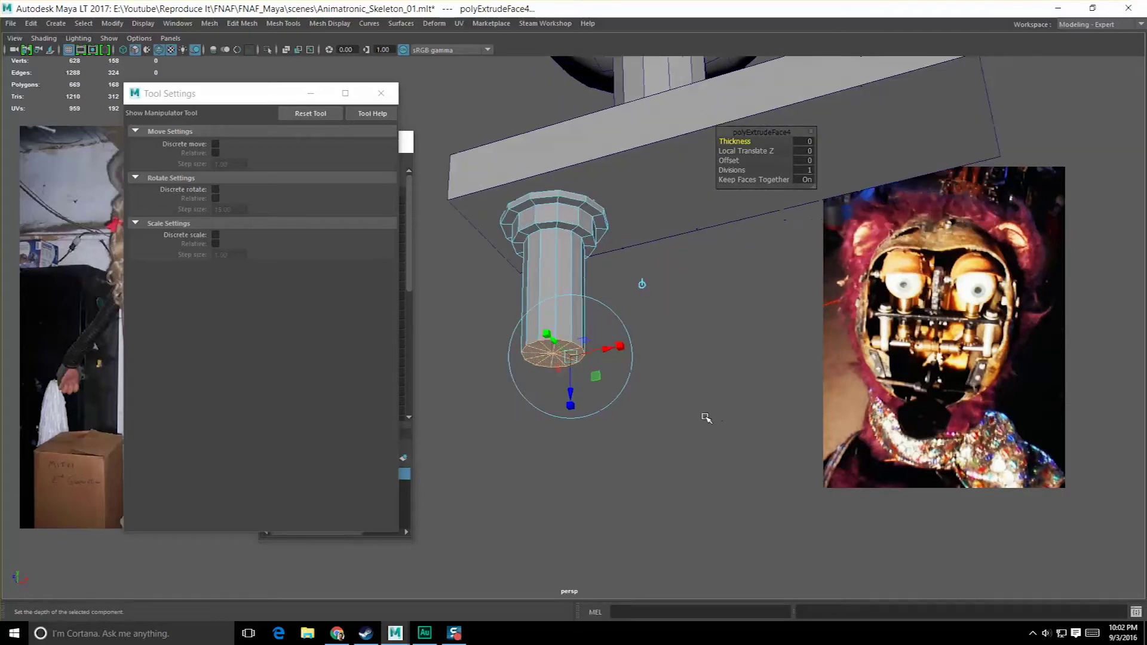
key("ctrl+z")
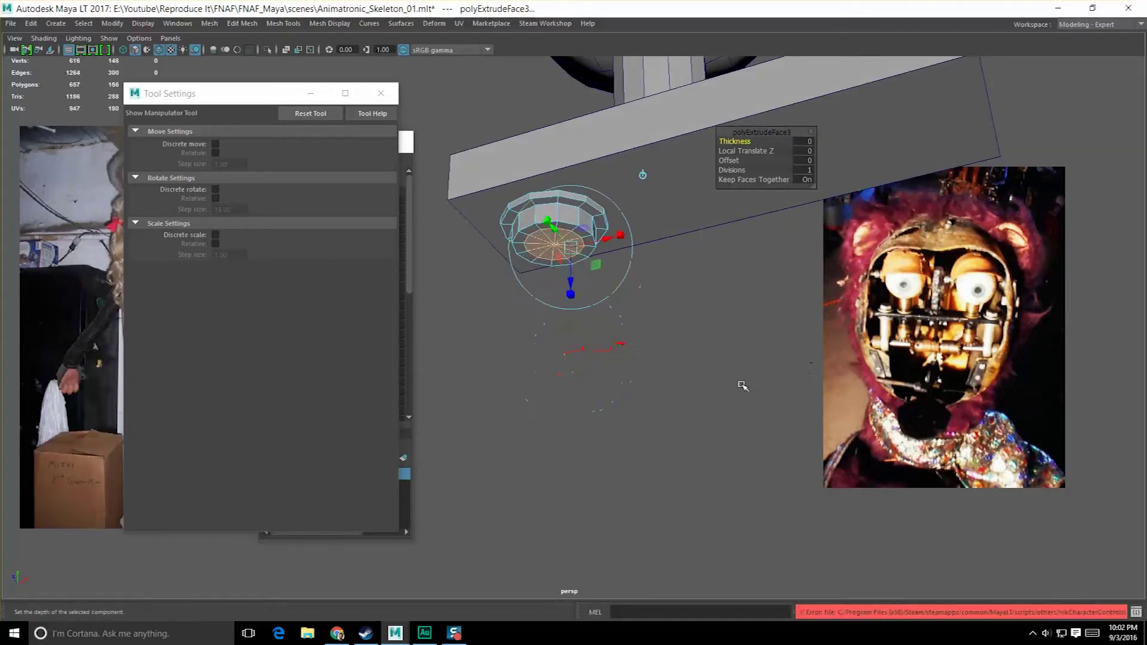
- Extend the inset end faces straight down to form the bolt's narrower shaft below the bar, and return to object selection
left_click_drag(572, 286, 722, 437)
scroll(719, 470, "down", 5)
key("q")
key("F8")
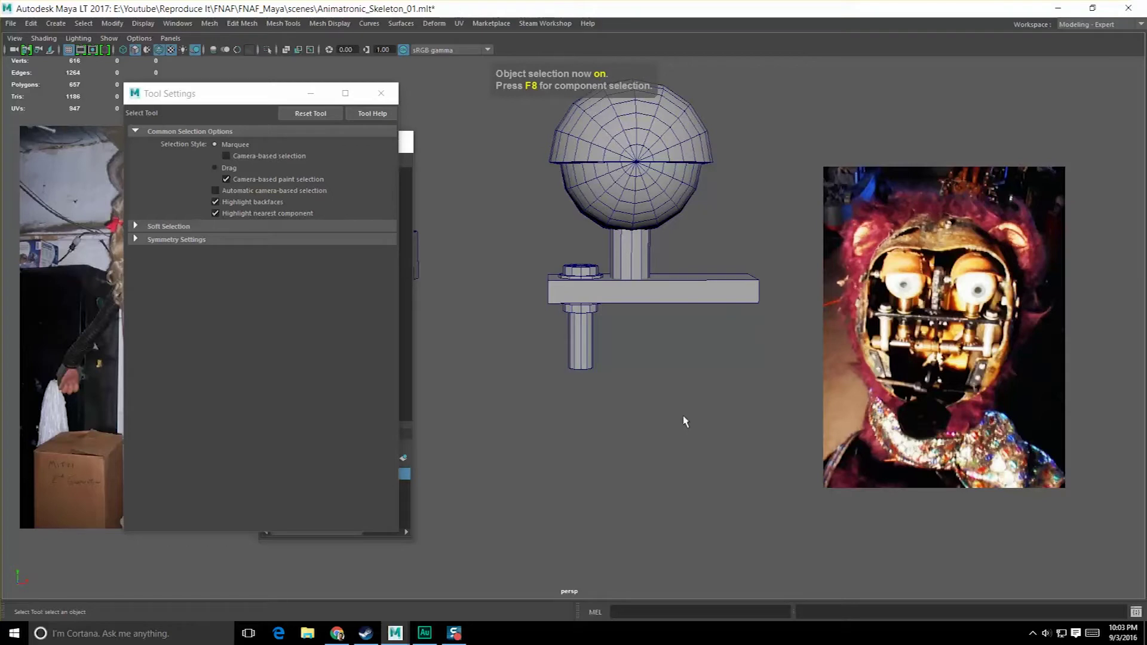
left_click(593, 353)
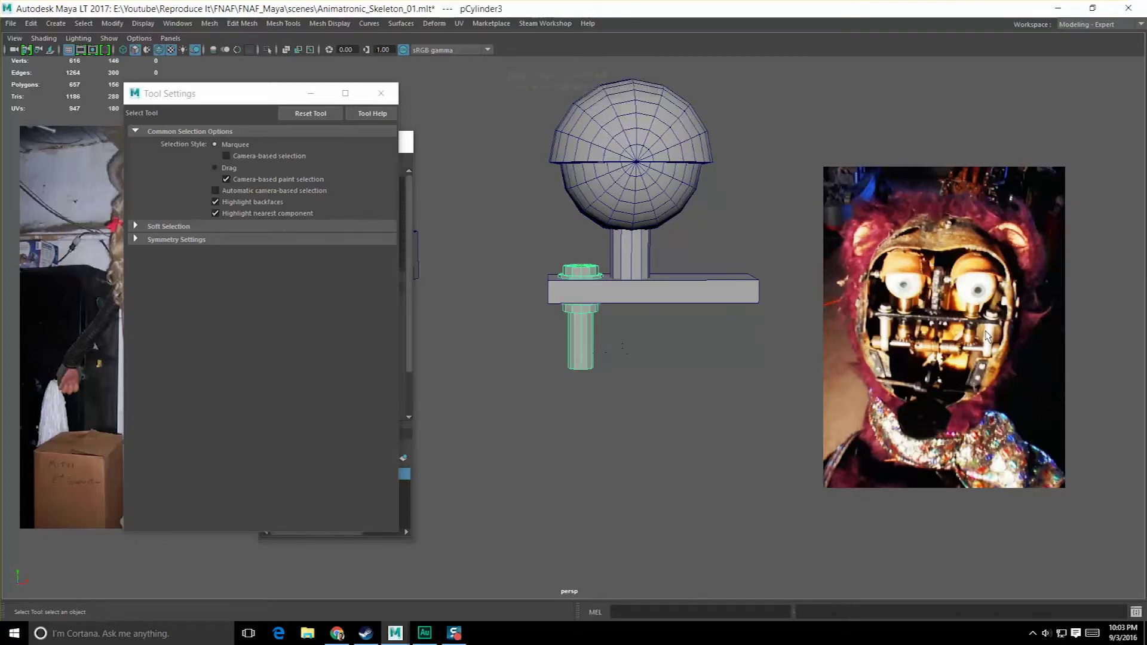
middle_click_drag(697, 361, 620, 356, "alt")
right_click_drag(619, 356, 660, 344, "alt")
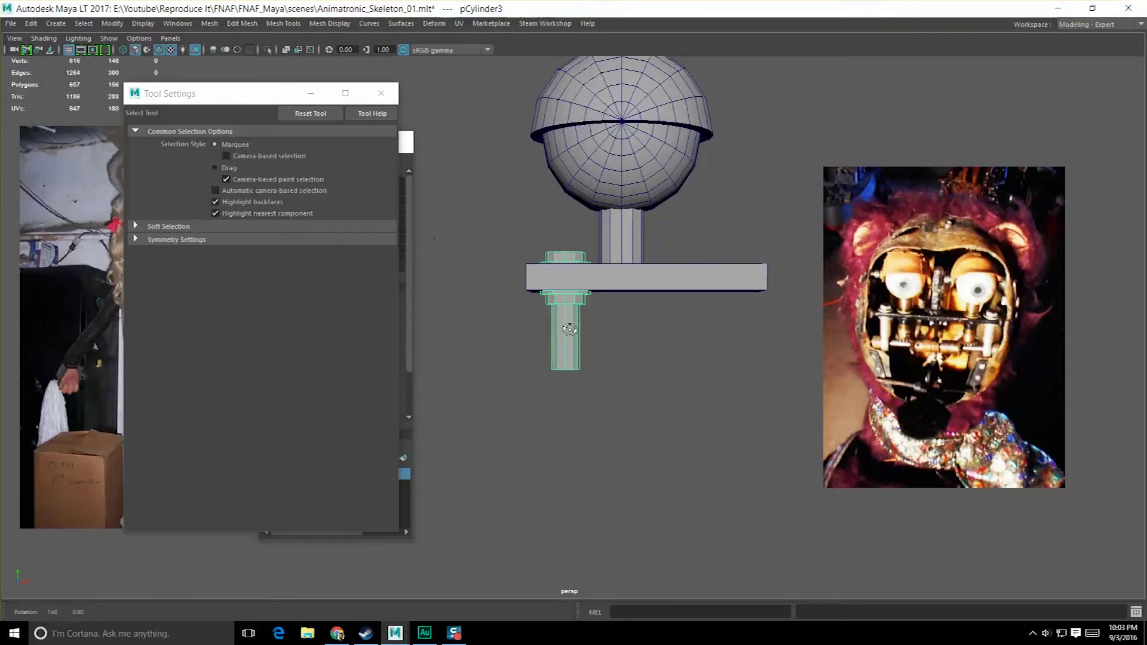
left_click_drag(587, 326, 525, 337, "alt")
right_click_drag(525, 337, 550, 341, "alt")
middle_click_drag(522, 346, 586, 347, "alt")
left_click_drag(585, 347, 622, 359, "alt")
- Duplicate the spare standalone cylinder and move the copy over to the bolt above the bar
left_click(433, 226)
middle_click_drag(457, 238, 556, 269, "alt")
scroll(555, 275, "down", 3)
left_click_drag(631, 353, 615, 328, "alt")
key("ctrl+d")
key("w")
middle_click_drag(613, 294, 725, 320, "shift")
left_click_drag(684, 243, 676, 412, "alt")
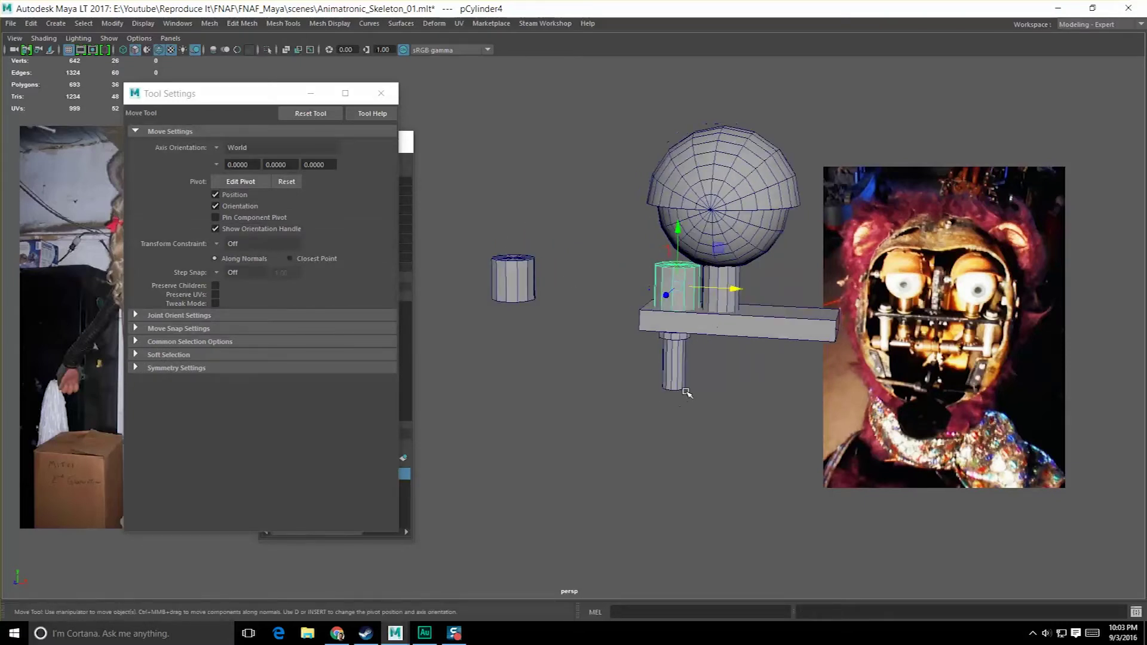
- Align the duplicated cylinder with the bolt's vertical axis
middle_click_drag(682, 395, 662, 408)
middle_click_drag(716, 359, 718, 378)
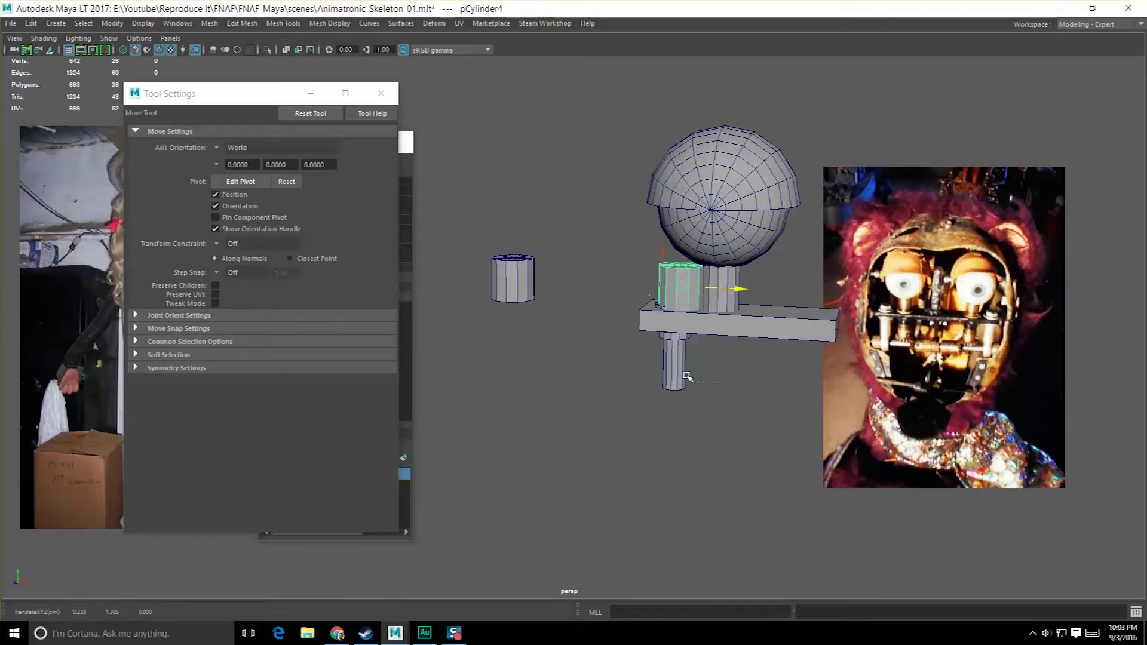
scroll(701, 339, "up", 1)
middle_click_drag(704, 329, 637, 363, "alt")
left_click_drag(679, 322, 616, 327)
key("ctrl+z")
scroll(654, 368, "up", 2)
left_click_drag(654, 368, 686, 377, "alt")
middle_click_drag(686, 378, 706, 396, "alt")
scroll(599, 407, "up", 5)
key("ctrl+z")
scroll(591, 396, "down", 4)
left_click_drag(540, 363, 731, 362)
- Lower the duplicated cylinder to the bottom end of the bolt's shaft
scroll(687, 388, "down", 4)
left_click_drag(665, 421, 649, 394, "alt")
left_click_drag(622, 282, 620, 416)
middle_click_drag(661, 414, 663, 335, "alt")
scroll(682, 377, "up", 3)
- Rotate the duplicated cylinder to lie horizontally across the shaft's end, with Rotate Z set to -90
left_click_drag(692, 394, 669, 460, "alt")
key("e")
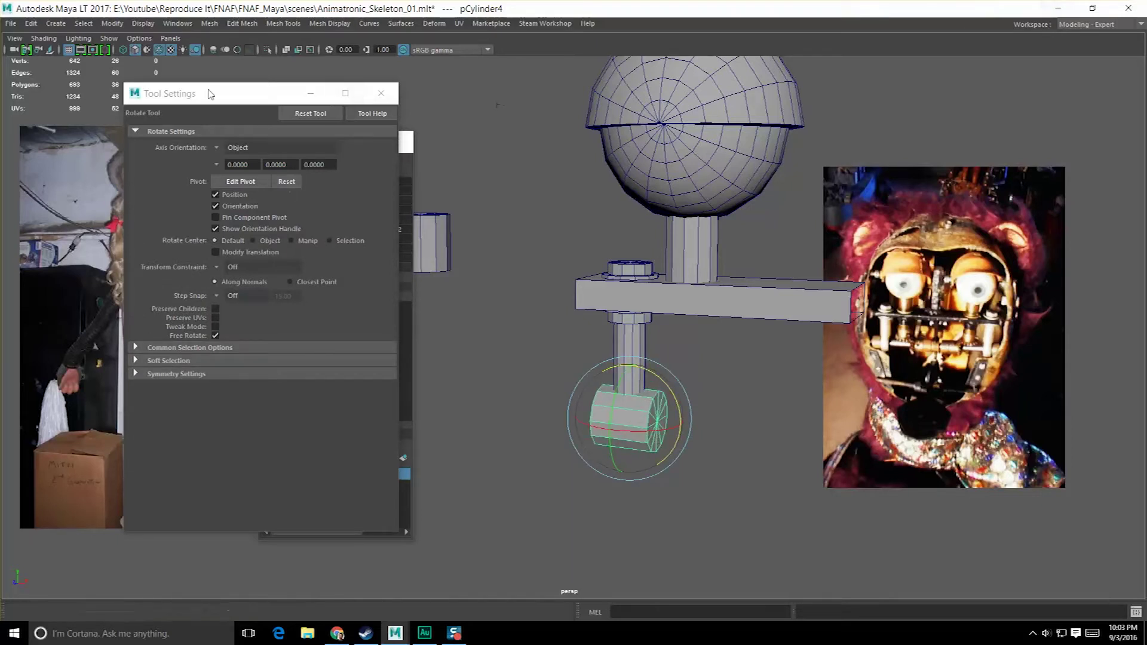
left_click_drag(212, 94, 118, 72)
left_click(287, 72)
left_click_drag(315, 149, 282, 133)
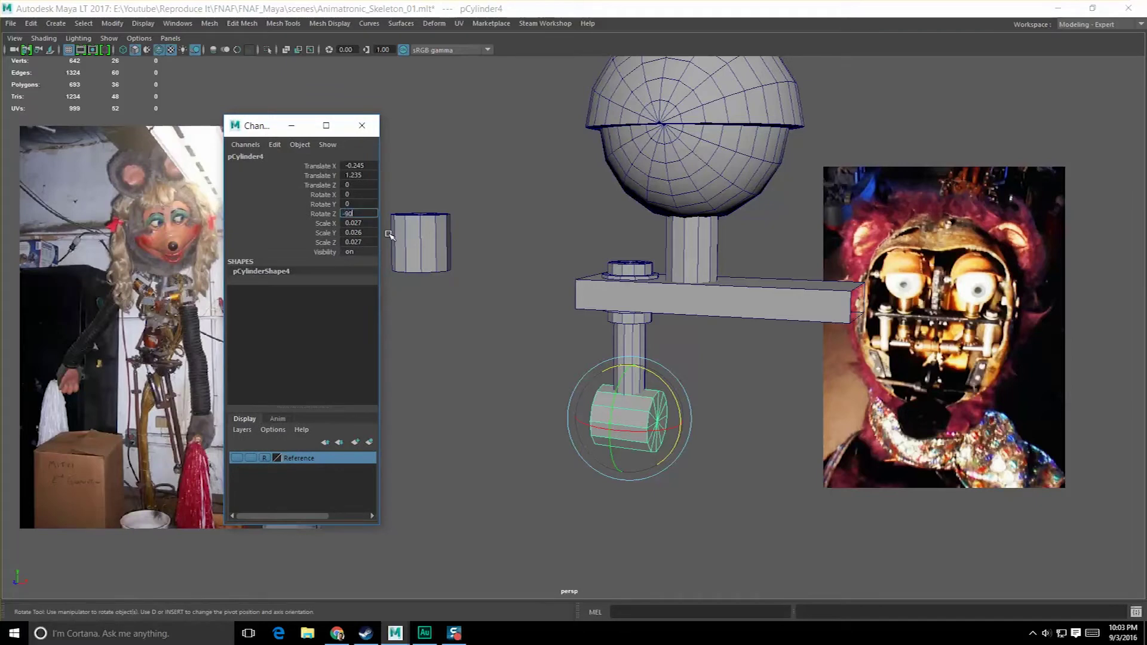
left_click_drag(508, 365, 506, 352, "alt")
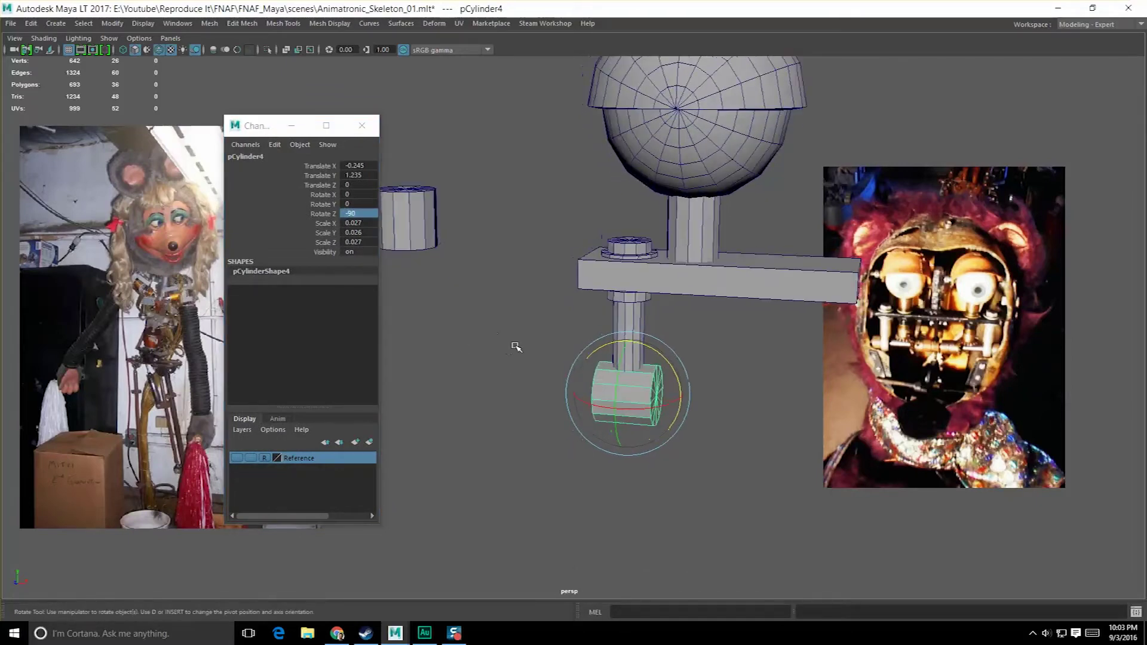
- Scale the horizontal cylinder down to about 0.018 and raise it to Translate Y 1.257 as a sleeve on the shaft's end
key("r")
mouse_move(681, 398)
left_mouse_down()
mouse_move(653, 402)
mouse_move(662, 404)
left_mouse_up()
left_click_drag(662, 404, 555, 441, "alt")
key("w")
left_click_drag(586, 339, 626, 370)
middle_click_drag(626, 371, 625, 358)
left_click_drag(625, 358, 625, 418, "alt")
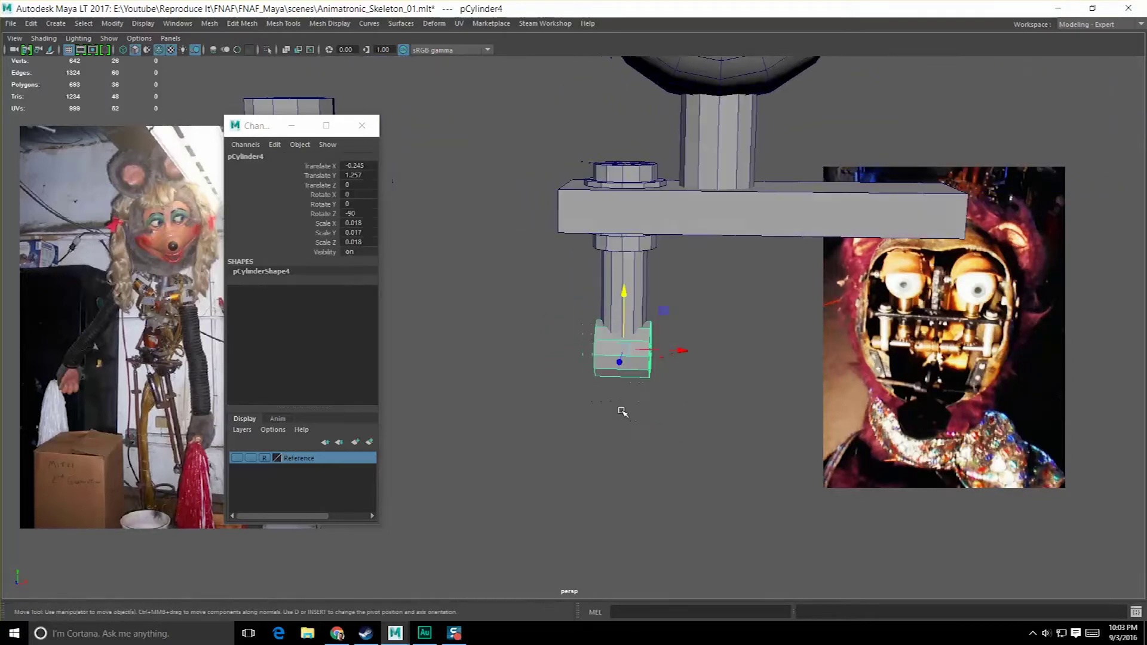
- Duplicate the sleeve, thin the copy to 0.01 in X and Z, and stretch it to Scale Y 0.099 as a rod
key("e")
key("r")
left_click_drag(660, 388, 568, 404, "alt")
key("ctrl+z")
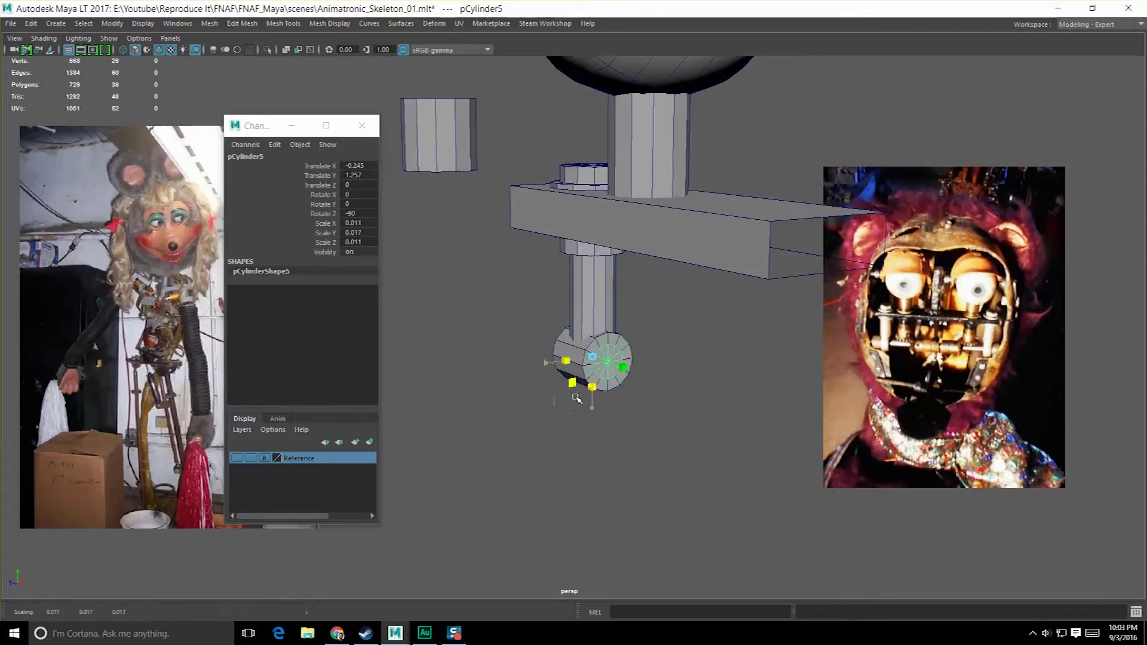
left_click_drag(577, 399, 639, 403, "alt")
left_click_drag(684, 350, 776, 350)
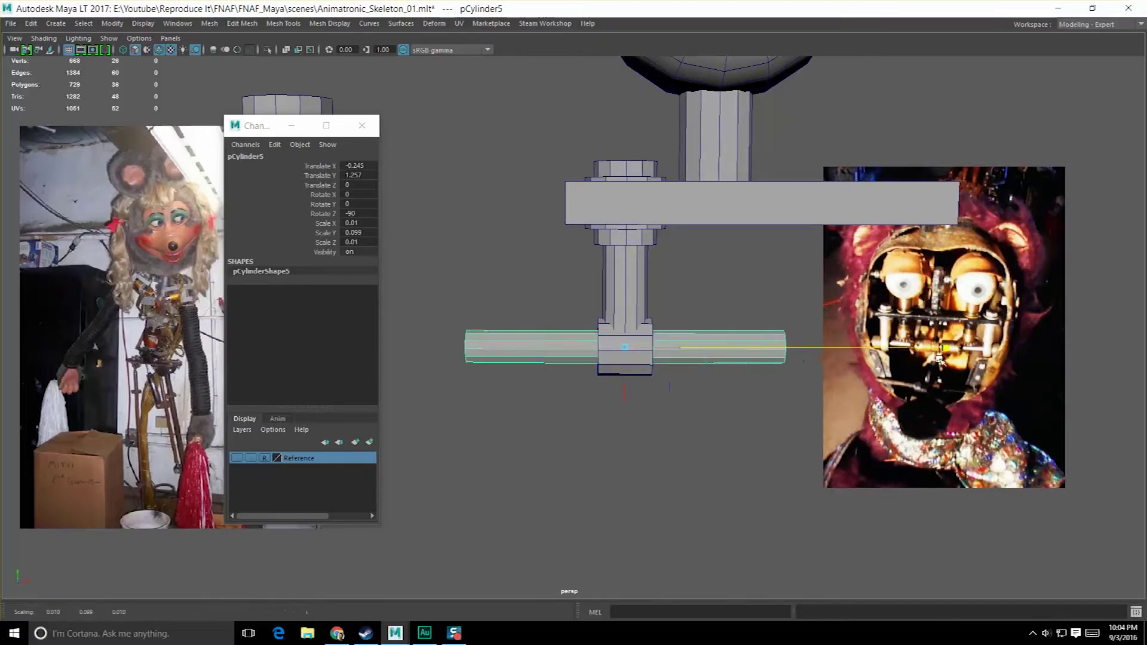
- Shorten the rod's outer end so it projects only slightly past the sleeve, leaving the long inner end in place
scroll(733, 400, "down", 3)
right_click_drag(640, 303, 642, 344)
right_click_drag(588, 313, 587, 313)
left_click_drag(615, 362, 722, 283)
left_click_drag(435, 330, 610, 414)
scroll(574, 366, "up", 5)
scroll(609, 418, "up", 3)
middle_click_drag(606, 451, 649, 387, "alt")
scroll(620, 420, "up", 3)
- Select only the cap faces on the rod's short end and extrude them outward by 0.01
right_click_drag(646, 278, 648, 311)
left_click_drag(648, 311, 601, 390, "alt")
left_click_drag(601, 389, 583, 388, "alt")
left_click_drag(613, 139, 701, 429, "ctrl")
left_click_drag(603, 430, 661, 429, "alt")
right_click_drag(622, 265, 624, 283, "shift")
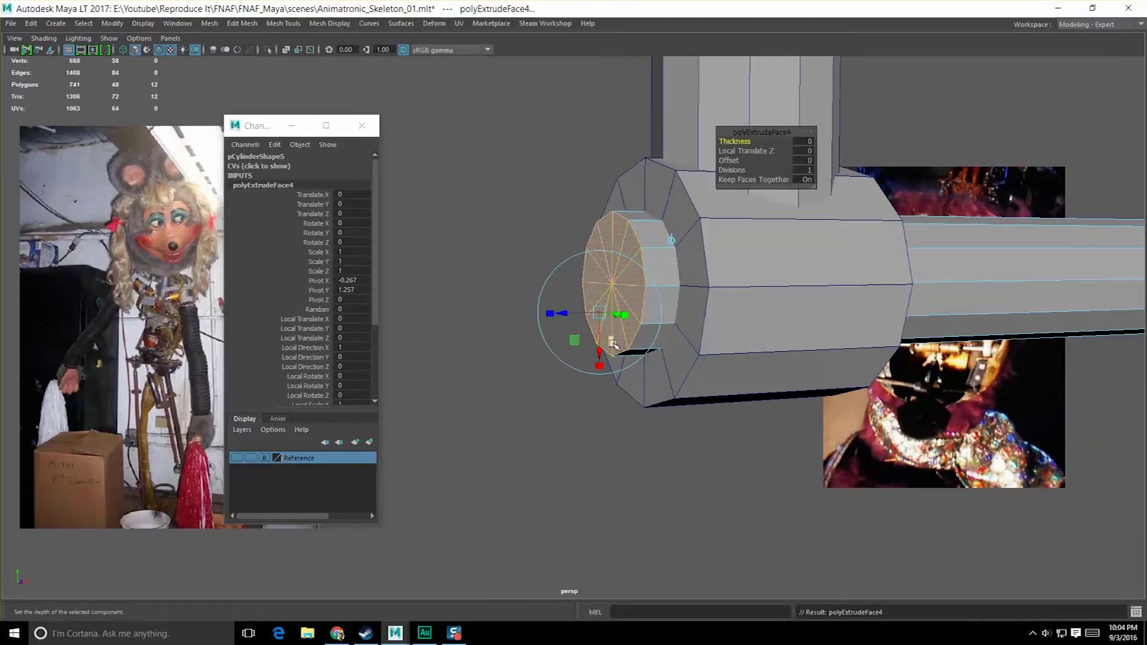
left_click_drag(567, 315, 497, 317)
middle_click_drag(456, 260, 575, 350, "alt")
left_click_drag(575, 350, 658, 384, "alt")
- Select the ring of side faces on the rod's new end segment and extrude them outward by 0.003 into a thicker head
right_click_drag(530, 269, 545, 297)
left_click_drag(545, 296, 583, 258, "alt")
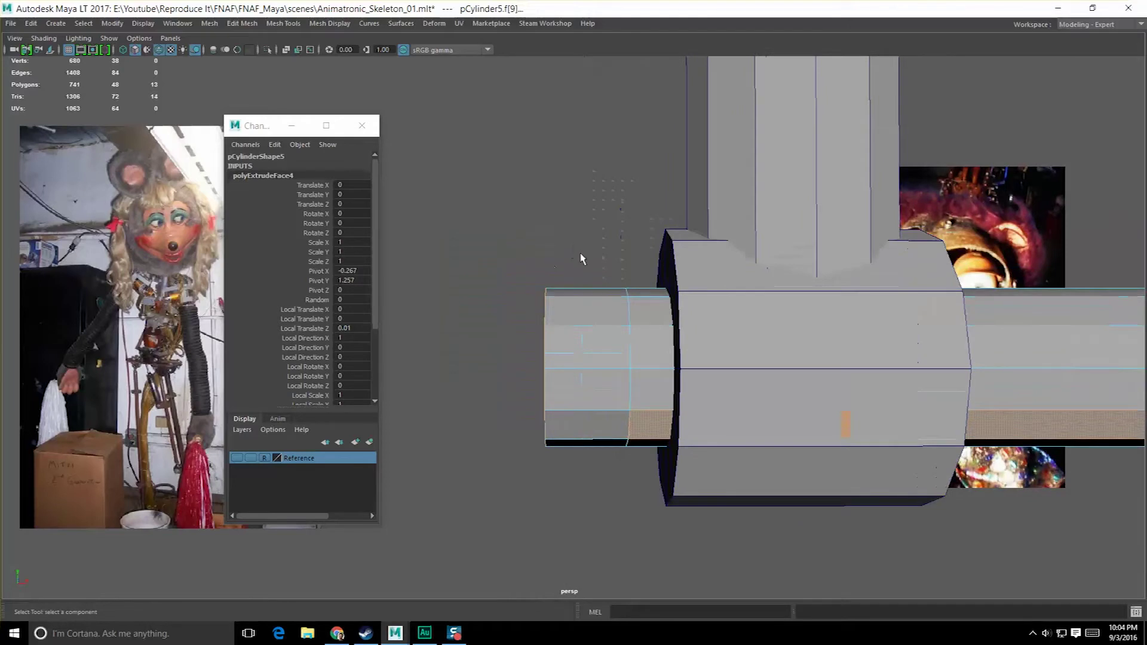
left_click_drag(607, 464, 607, 465)
right_click_drag(596, 335, 597, 370, "shift")
left_click_drag(597, 370, 629, 374, "alt")
left_click_drag(622, 443, 615, 456)
- Select the inner circle of cap faces on the rod's head and extrude them outward by about 0.004
right_click_drag(619, 368, 617, 338)
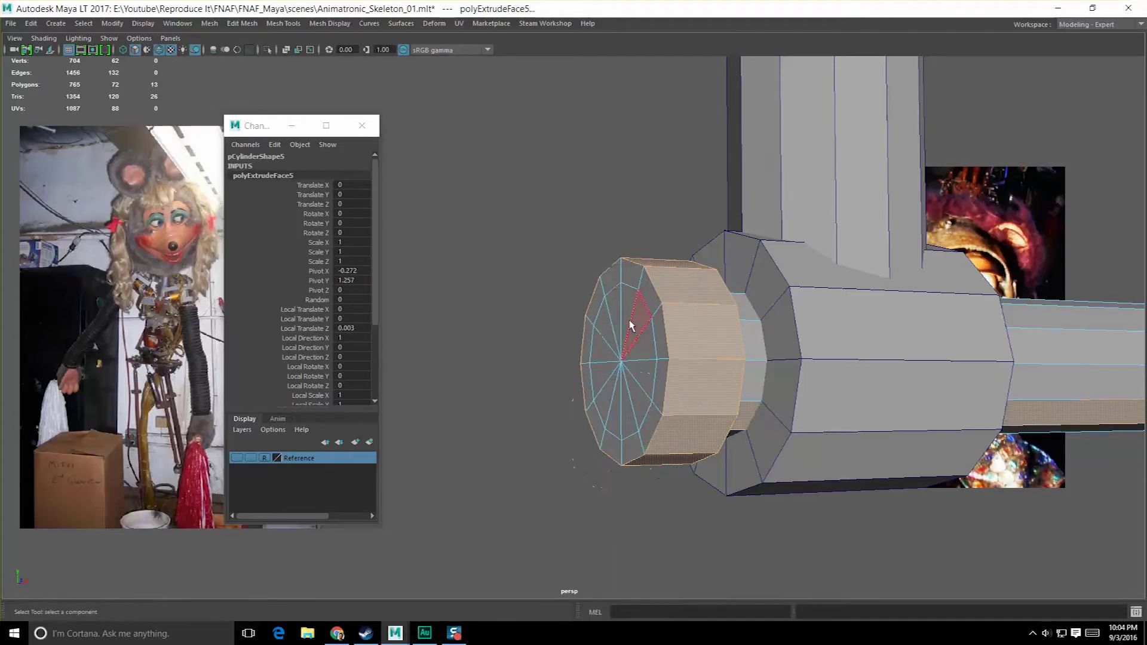
left_click(630, 271)
double_click(612, 274, "shift")
right_click_drag(627, 275, 563, 250, "ctrl")
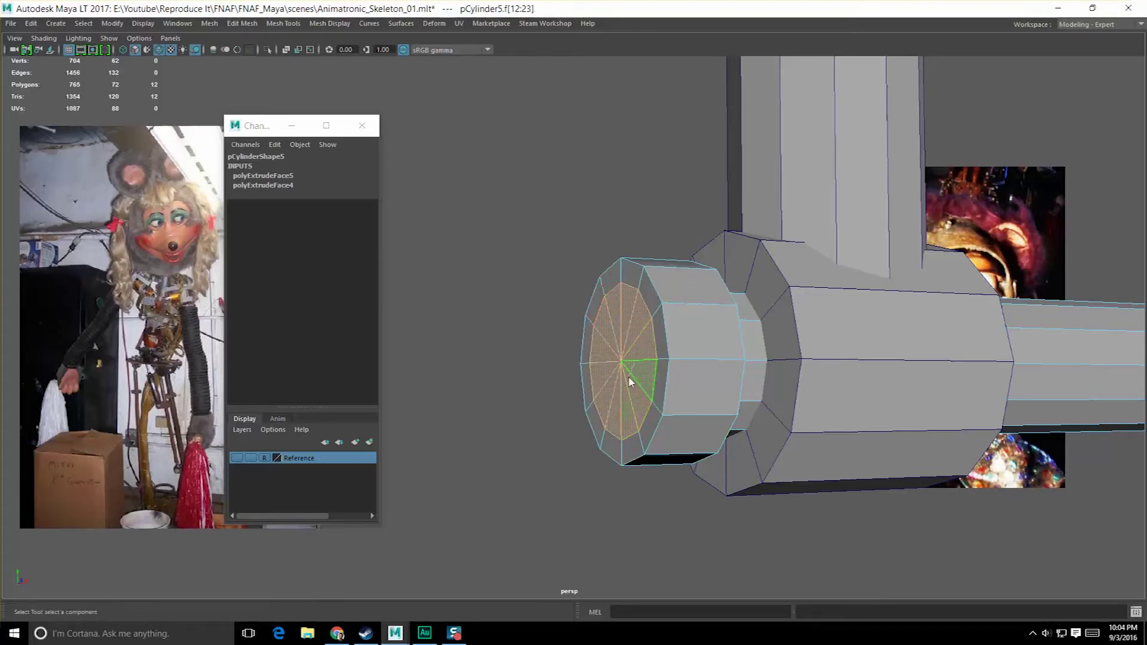
key("ctrl+e")
left_click_drag(571, 395, 544, 393)
scroll(595, 458, "down", 5)
scroll(594, 457, "up", 5)
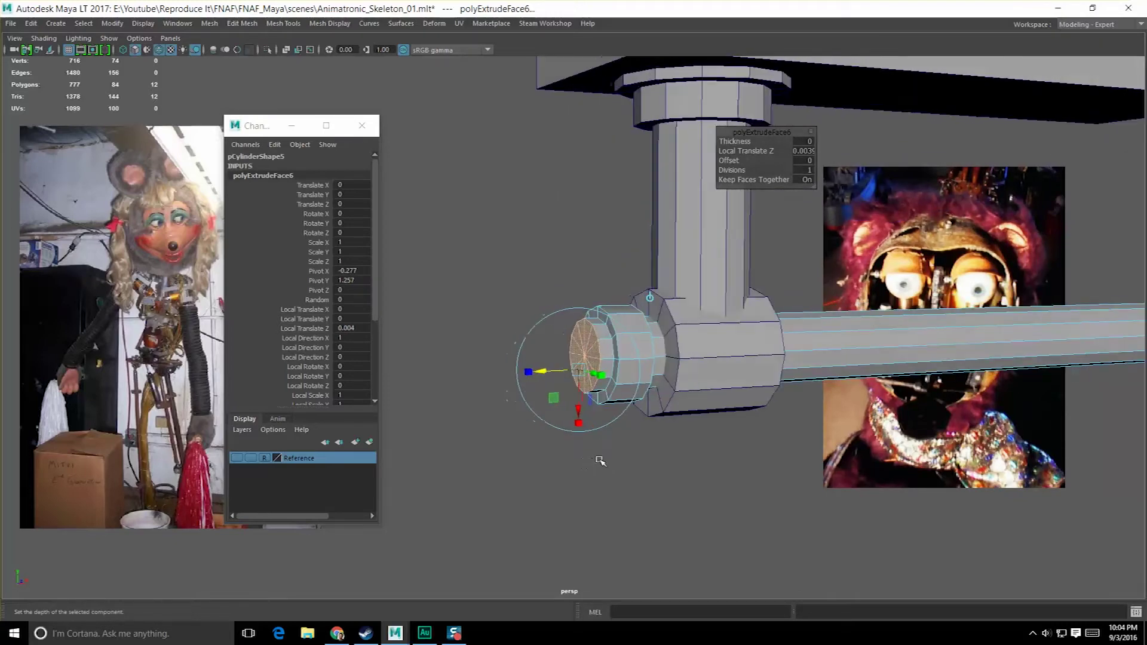
- Try deleting one face from the end of the rod's head
key("F8")
key("F8")
left_click(594, 457)
left_click(614, 377)
right_click_drag(615, 378, 618, 364)
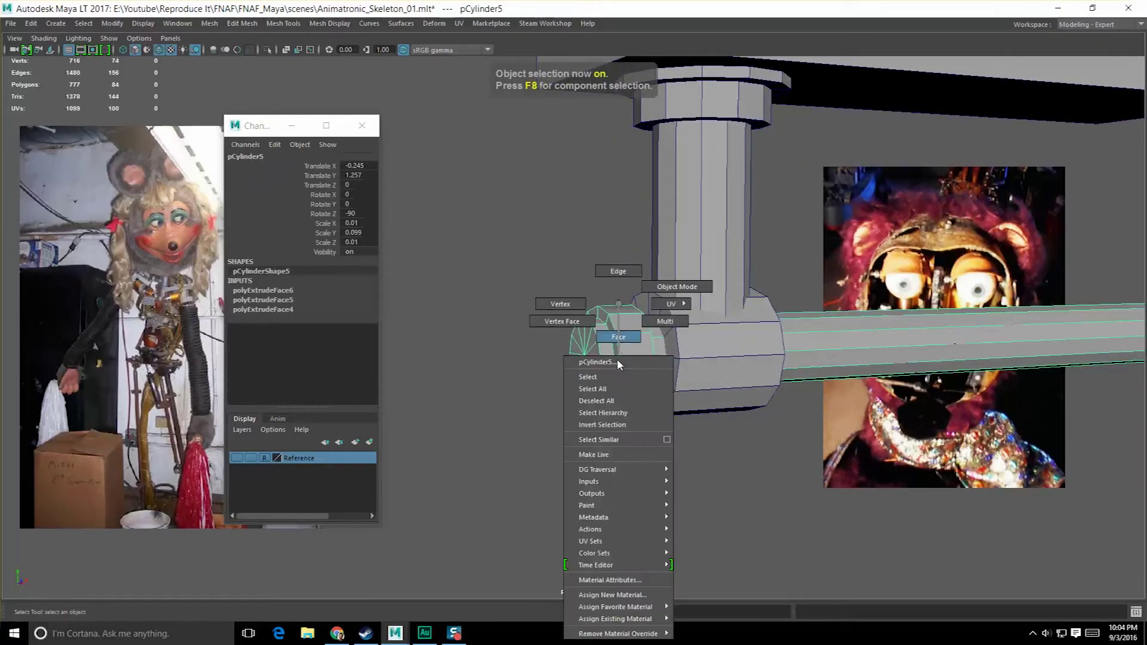
left_click(617, 362)
right_click_drag(608, 352, 605, 370)
left_click(608, 350)
key("Delete")
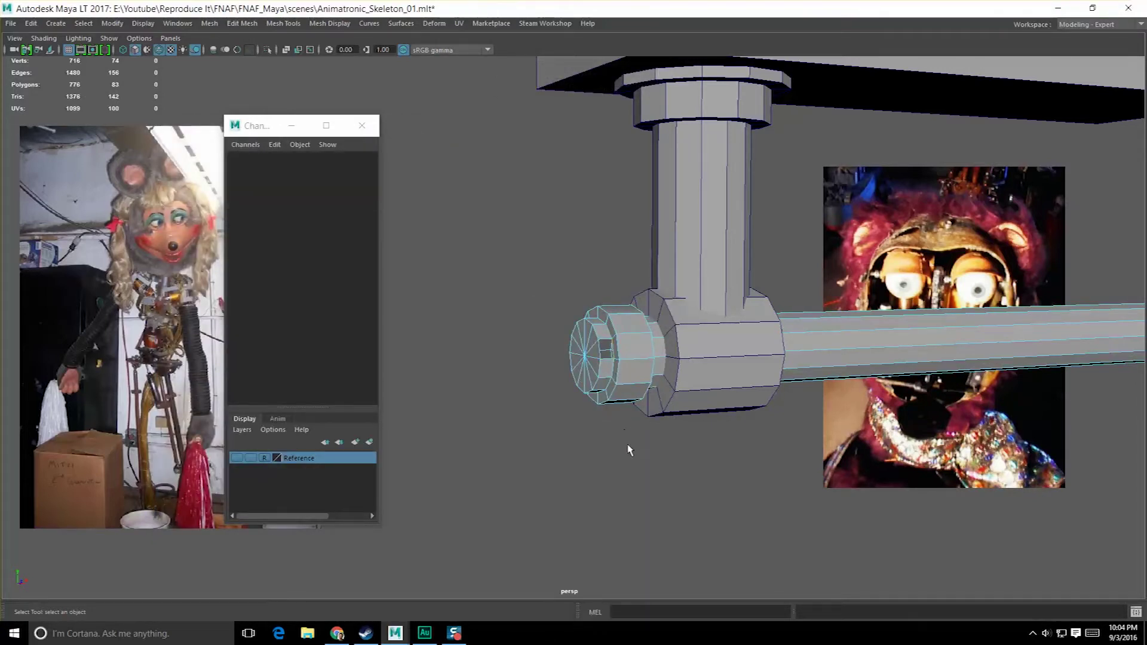
key("ctrl+z")
- Examine the assembled eye, bar, bolt and rod from several angles
left_click(628, 453)
scroll(632, 461, "down", 5)
left_click_drag(740, 450, 678, 460, "alt")
left_click_drag(473, 245, 603, 384, "alt")
left_click_drag(662, 414, 619, 311, "alt")
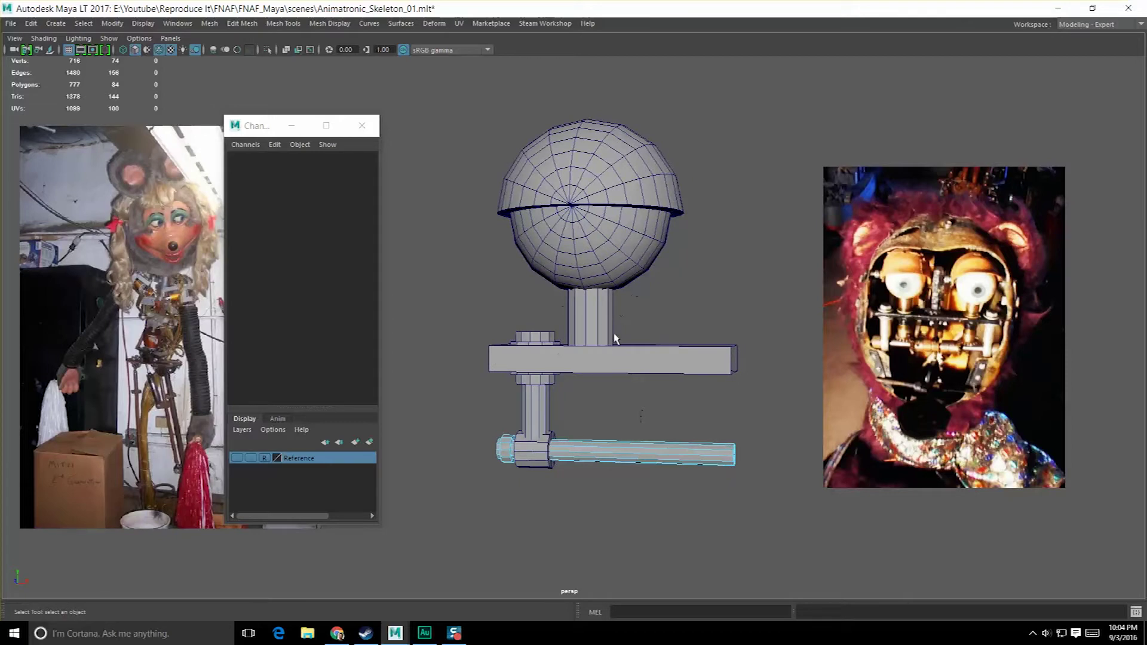
left_click_drag(736, 398, 598, 393, "alt")
left_click(524, 436)
middle_click_drag(610, 421, 599, 376, "alt")
left_click_drag(599, 376, 594, 399, "alt")
scroll(593, 396, "up", 2)
- Duplicate the short sleeve beside the horizontal rod's head and move the copy along the rod toward its free end
key("F8")
left_click(562, 388)
left_click(529, 411)
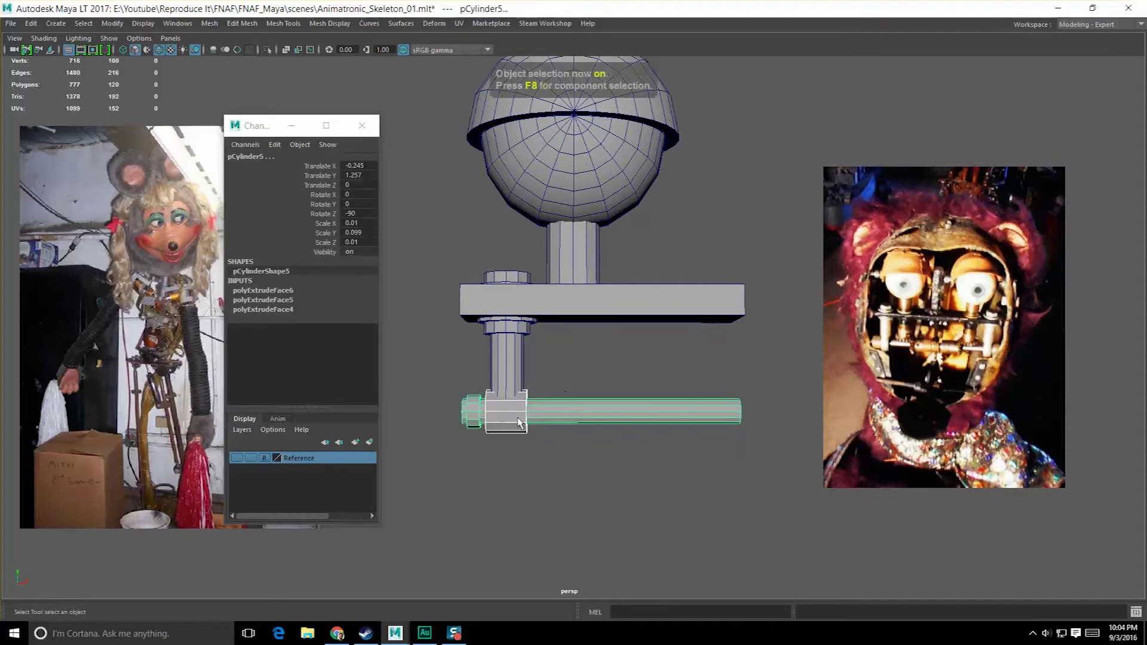
left_click_drag(502, 436, 507, 461, "alt")
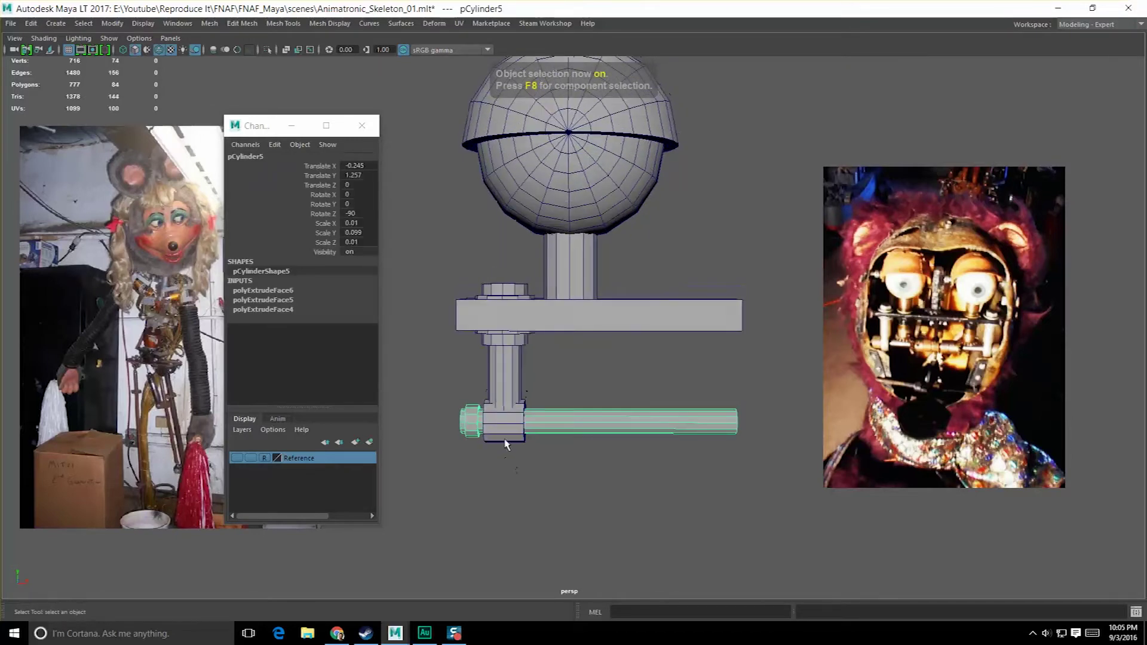
left_click(509, 439)
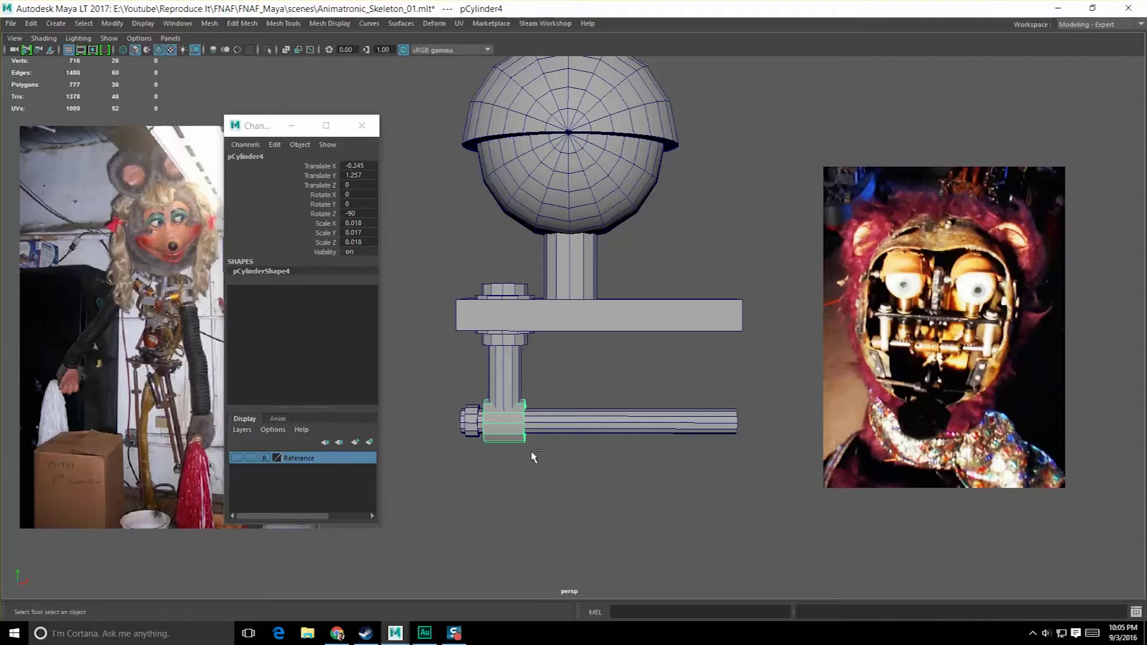
key("w")
left_click_drag(561, 419, 720, 424)
- Adjust the copied sleeve's position along the rod to a Translate X of about -0.117
middle_click_drag(721, 423, 660, 411, "alt")
left_click_drag(659, 411, 698, 412)
key("d")
key("ctrl+z")
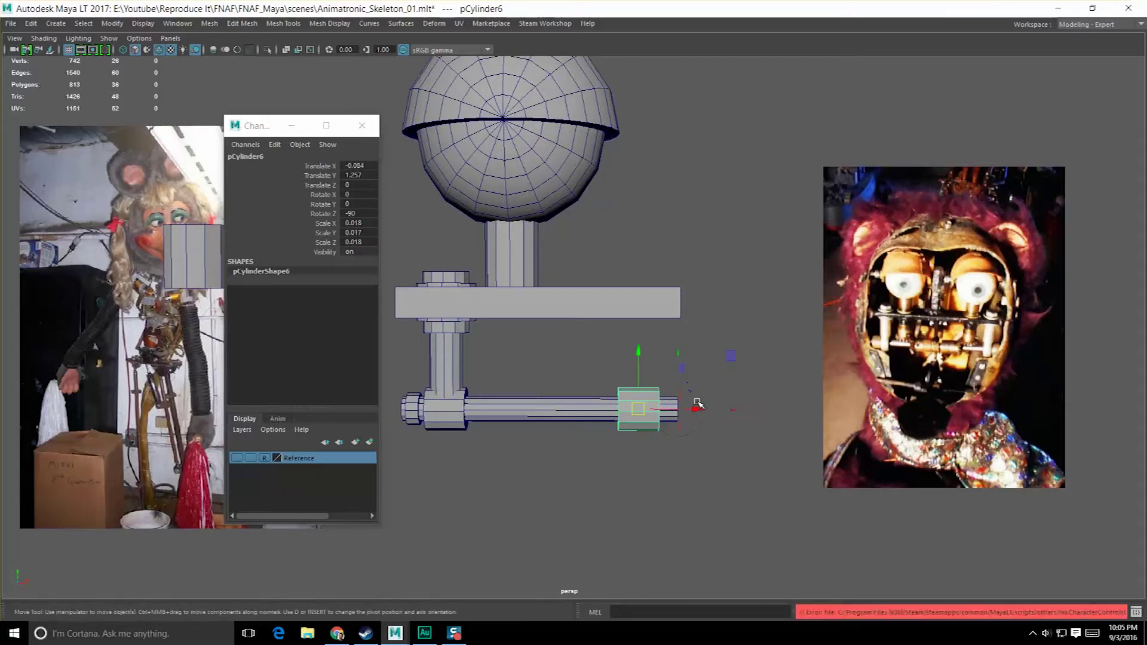
left_click_drag(695, 430, 695, 432, "alt")
middle_click_drag(687, 437, 716, 437, "alt")
left_click_drag(730, 419, 691, 420)
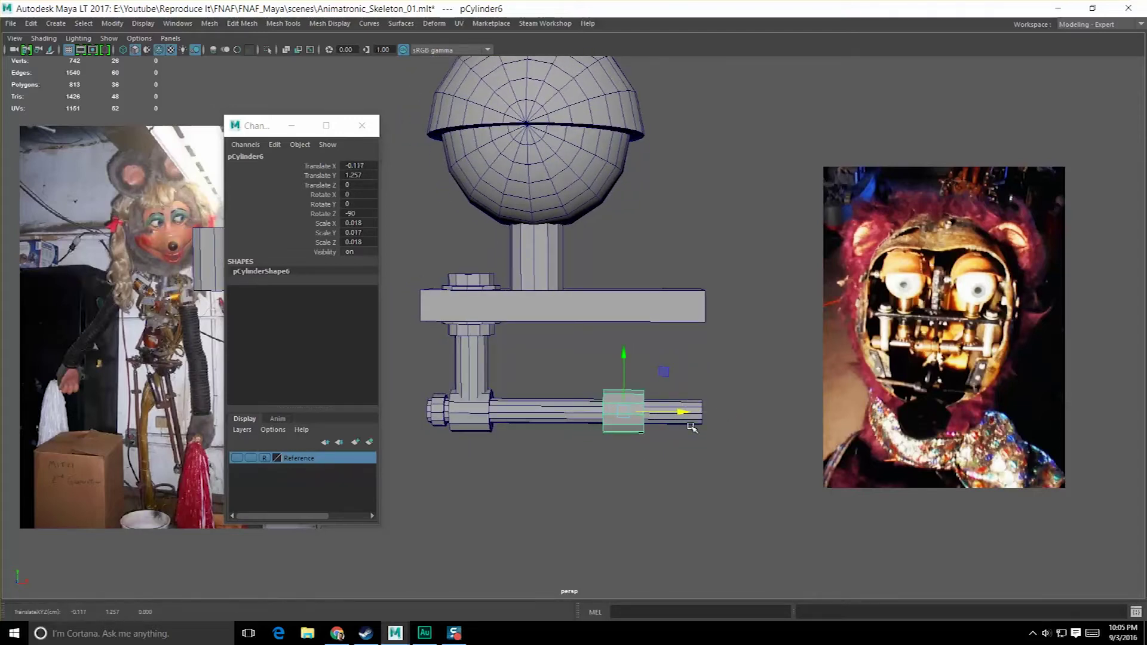
- Try selecting the ring of side faces around the copied sleeve
key("f")
scroll(579, 418, "down", 6)
left_click_drag(579, 418, 612, 428, "alt")
left_click_drag(538, 418, 563, 418, "alt")
scroll(561, 388, "up", 3)
right_click_drag(554, 292, 558, 316)
left_click(550, 297)
left_click(536, 290, "shift")
left_click_drag(552, 317, 574, 338, "alt")
left_click(572, 268)
left_click(573, 294, "shift")
left_click(576, 321)
double_click(576, 298, "shift")
left_click_drag(553, 331, 502, 322, "alt")
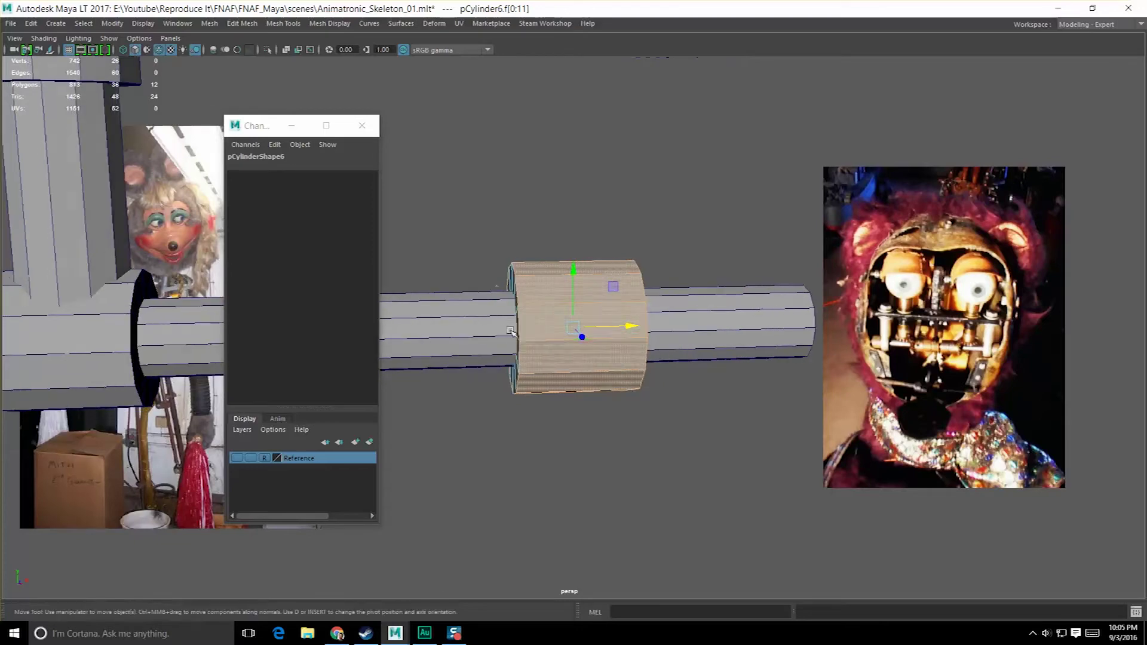
- Select the ring of end faces on the copied sleeve facing the rod's head and extrude them outward by about 0.006
middle_click_drag(397, 284, 531, 340, "alt")
left_click_drag(567, 243, 671, 507)
left_click_drag(709, 419, 712, 502, "ctrl")
left_click_drag(712, 505, 718, 479, "alt")
left_click_drag(717, 217, 851, 535, "ctrl")
left_click_drag(658, 473, 697, 458, "alt")
right_click_drag(656, 353, 634, 405, "shift")
mouse_move(695, 286)
middle_mouse_down("alt")
mouse_move(686, 249)
mouse_move(687, 282)
middle_mouse_up("alt")
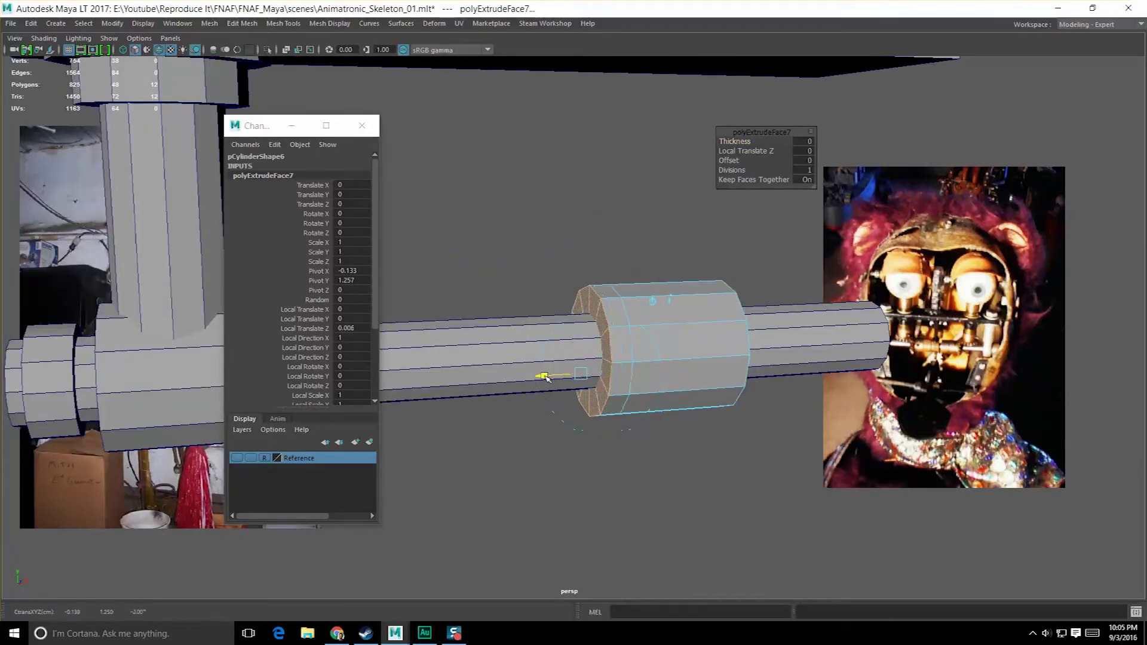
- Select every other side face around the copied sleeve's new end segment, six faces in total
key("q")
right_click_drag(615, 297, 619, 325)
left_click(617, 327)
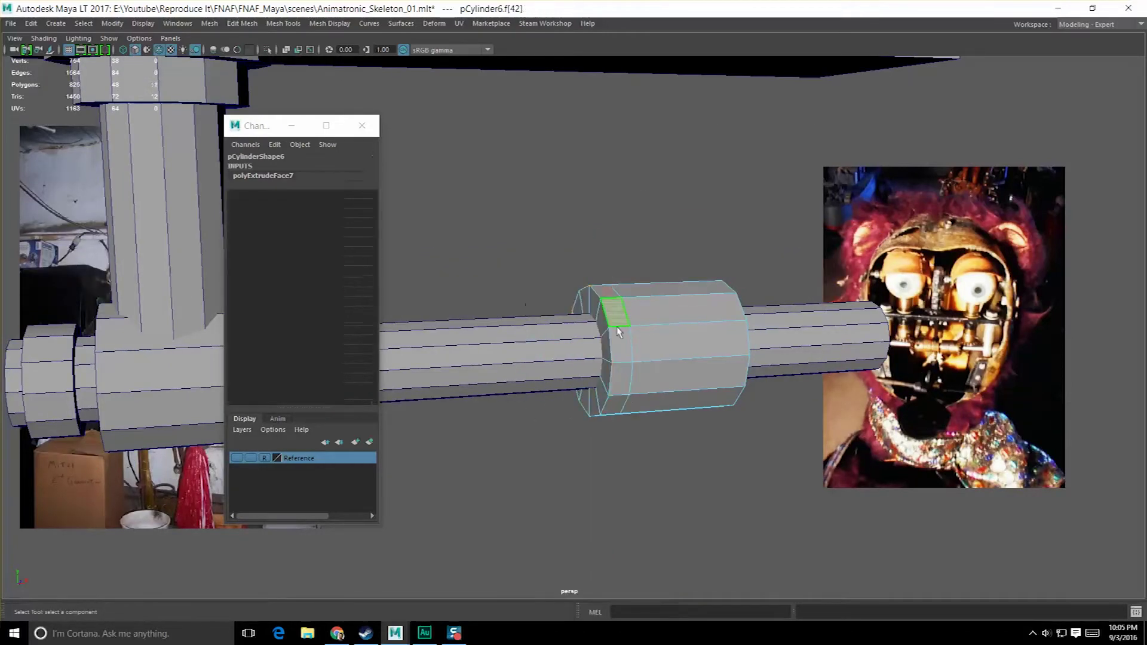
mouse_move(612, 399)
left_mouse_down("alt")
mouse_move(630, 362)
mouse_move(609, 400)
left_mouse_up("alt")
left_click(600, 395, "shift")
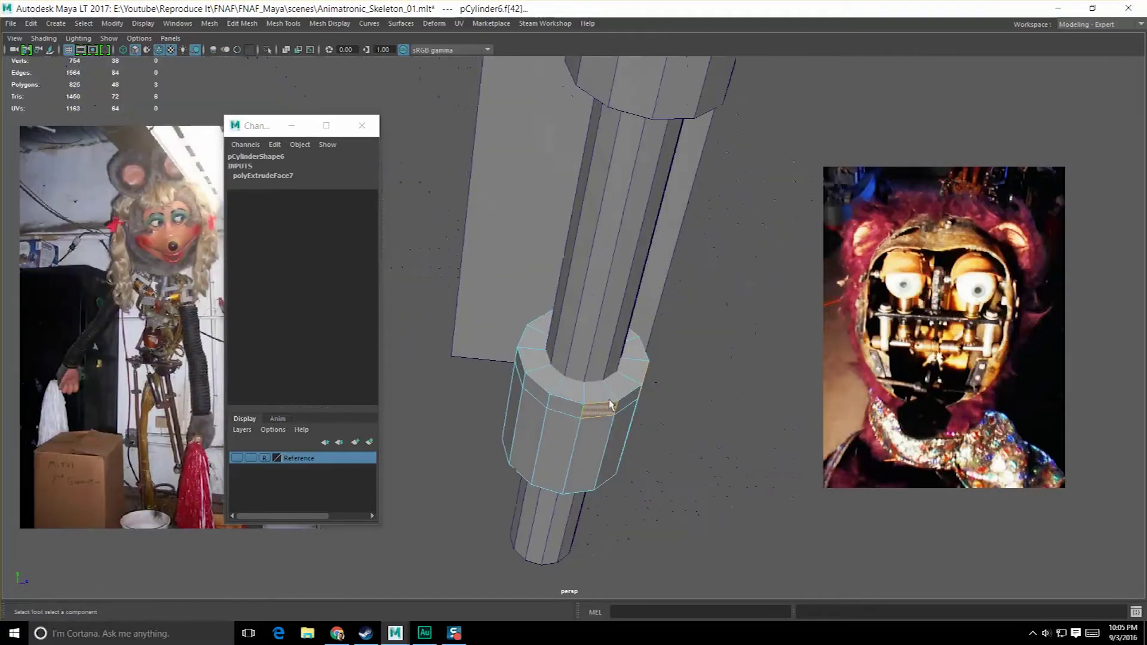
left_click_drag(504, 350, 533, 374, "alt")
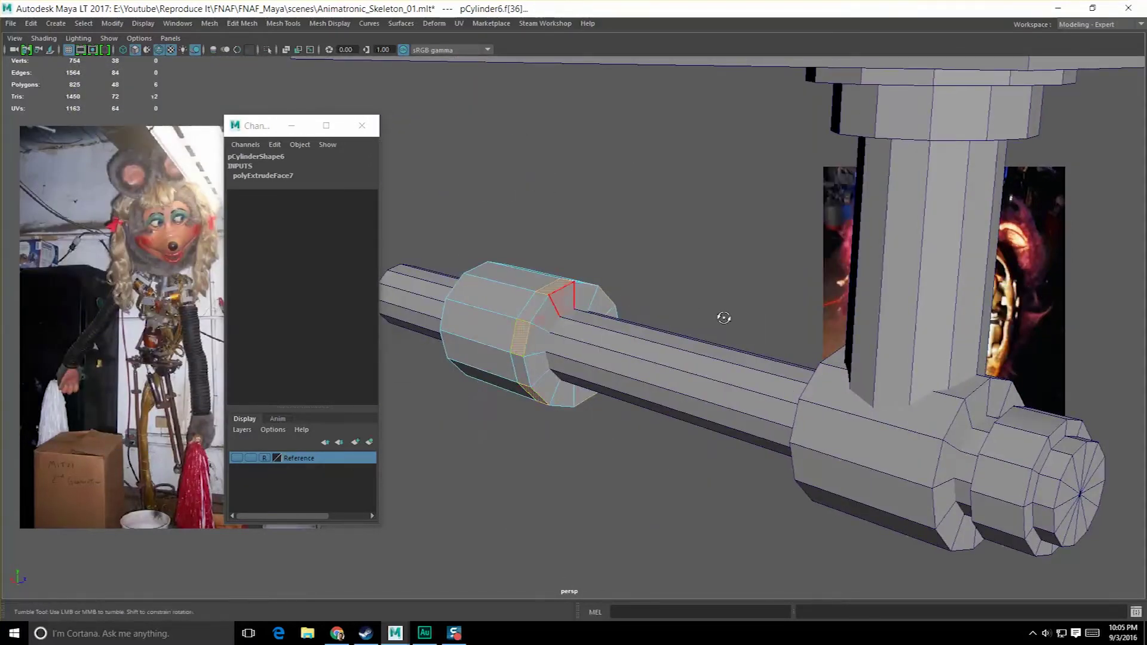
left_click_drag(724, 318, 584, 323, "alt")
- Extrude the six alternating faces outward by about 0.005 and narrow them slightly into teeth
right_click_drag(629, 313, 624, 343, "shift")
left_click_drag(622, 343, 608, 376, "alt")
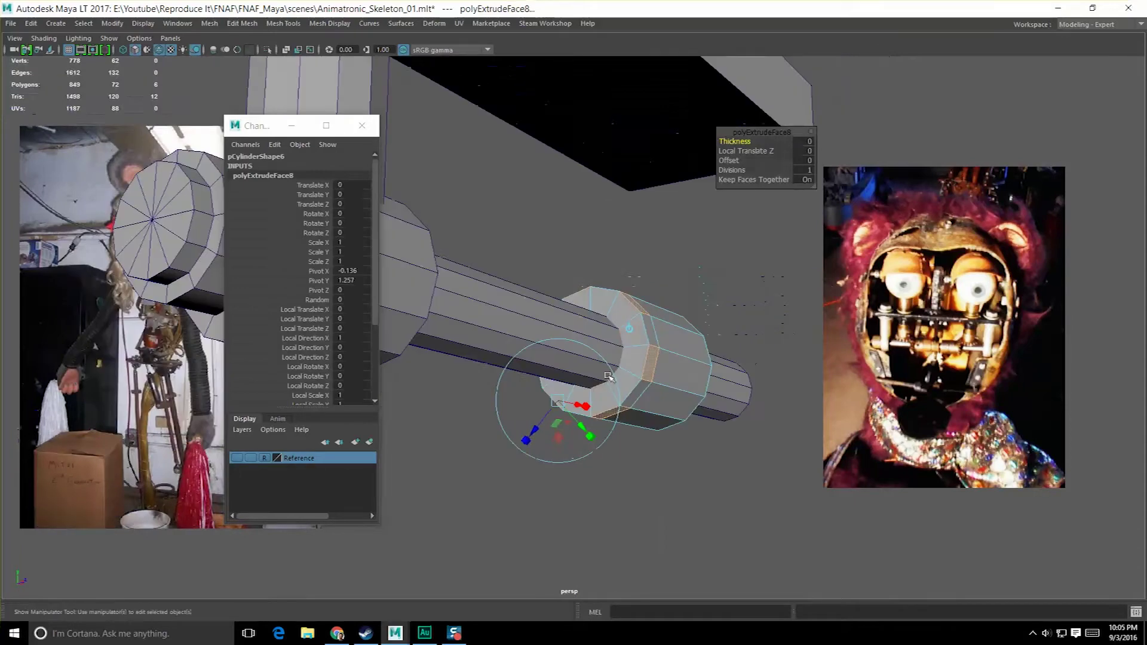
left_click_drag(537, 435, 527, 442)
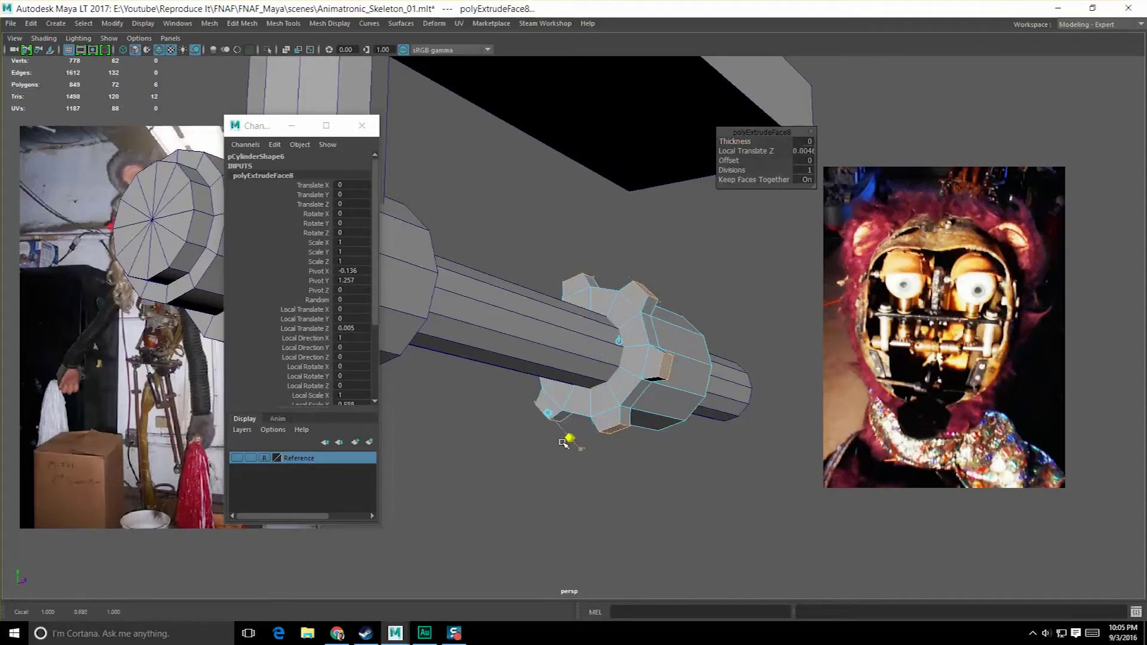
left_click_drag(560, 441, 605, 454, "alt")
key("q")
- Duplicate the toothed sleeve, shift the copy along the rod toward the head and stand it upright with Rotate Z 0
key("F8")
left_click(655, 460)
left_click(608, 364)
left_click_drag(609, 366, 546, 421, "alt")
key("ctrl+d")
key("w")
left_click_drag(670, 341, 538, 311)
key("e")
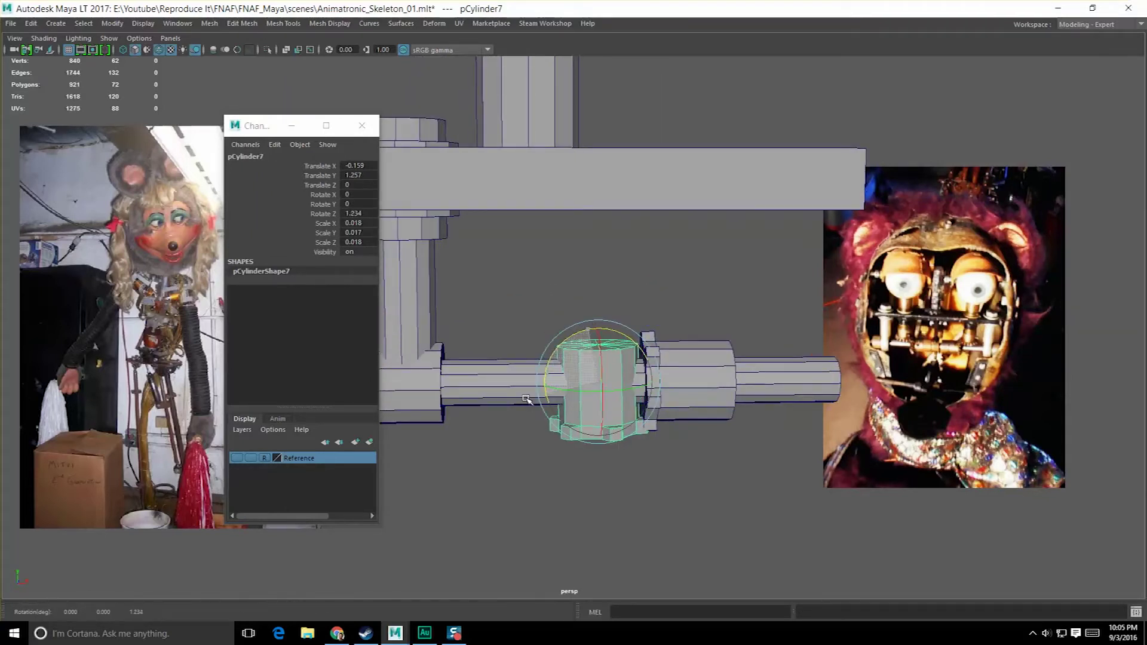
double_click(368, 213)
- Move the upright toothed copy between the bar and the rod, to about X -0.19 and Y 1.3
left_click_drag(517, 299, 500, 286, "alt")
key("w")
left_click_drag(595, 327, 558, 261)
middle_click_drag(558, 261, 585, 299, "alt")
left_click_drag(693, 339, 696, 341)
middle_click(563, 199)
middle_click_drag(699, 384, 677, 362, "alt")
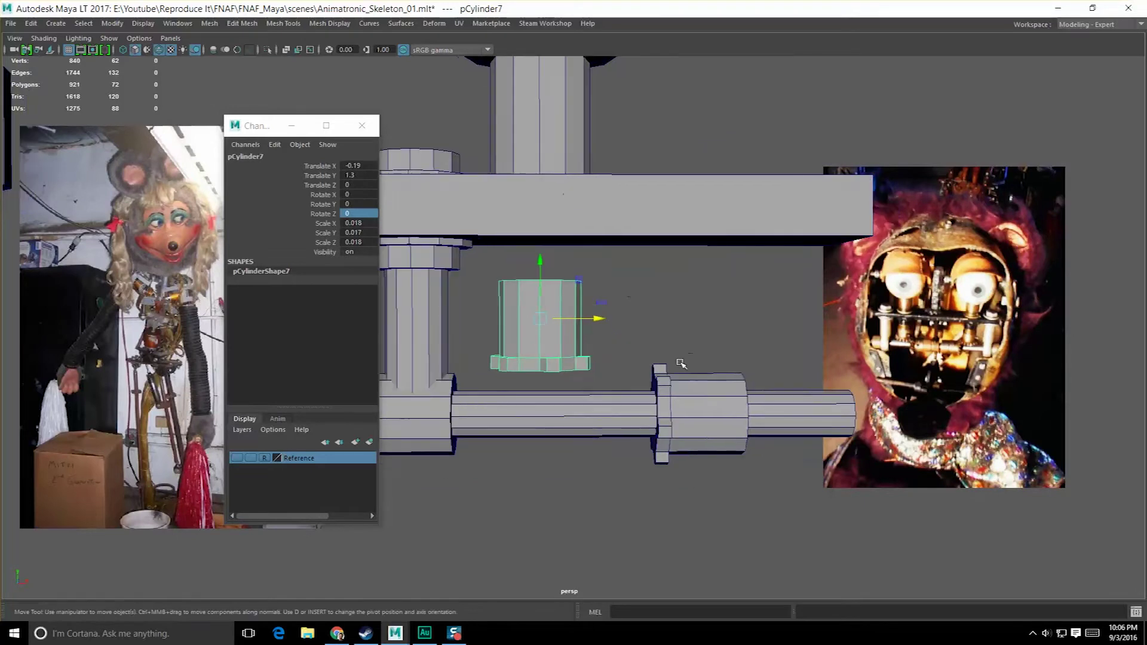
- Slide the flanged collar along the horizontal rod to a Translate X of about -0.15, near the short vertical fitting
left_click(705, 404)
left_click_drag(762, 414, 741, 415)
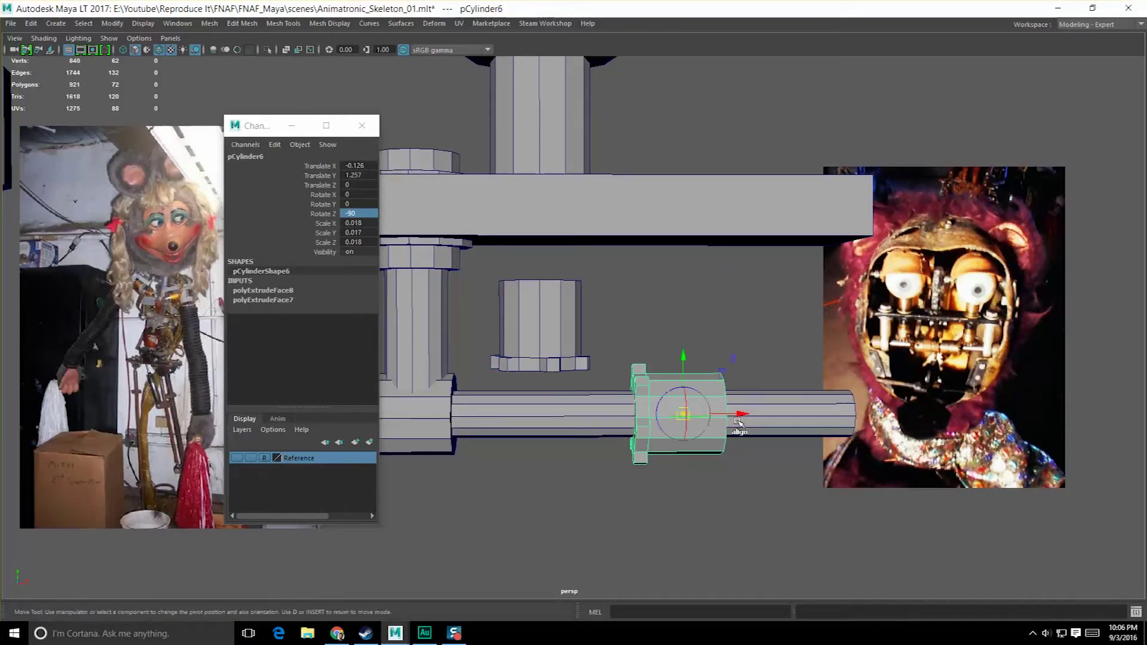
middle_click(592, 376)
left_click_drag(656, 364, 611, 378, "alt")
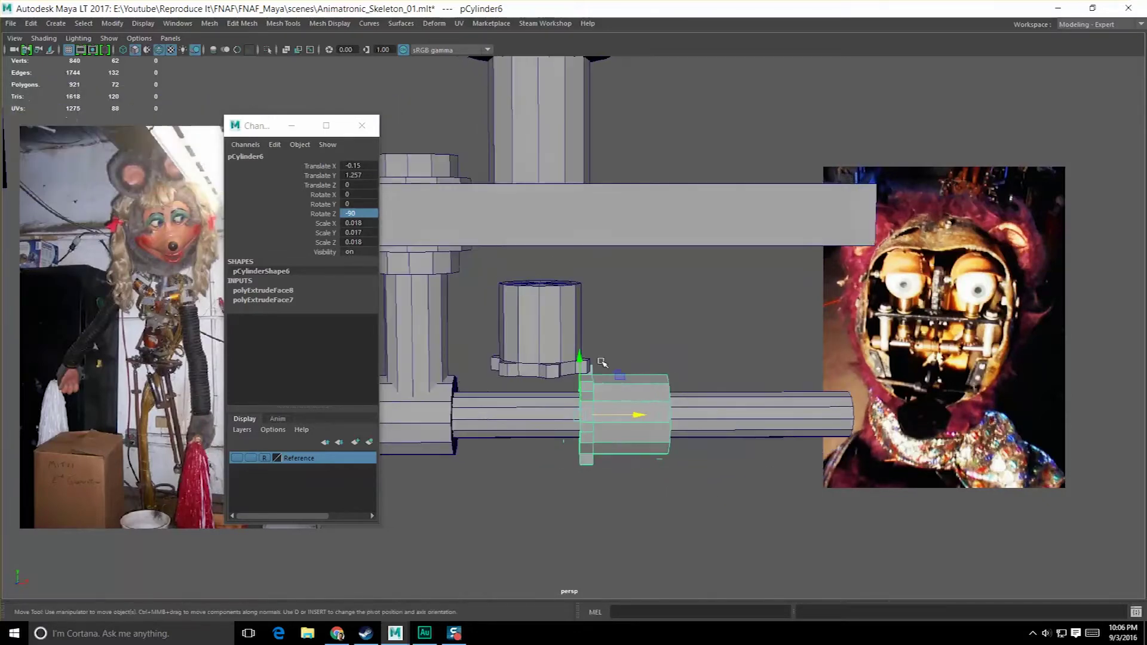
- Extrude the top cap faces of the short vertical fitting and scale them inward to form a smaller inset ring
left_click(558, 317)
left_click_drag(562, 283, 518, 312, "alt")
scroll(550, 288, "up", 3)
right_click_drag(507, 297, 507, 326)
left_click_drag(508, 323, 509, 299, "alt")
left_click_drag(424, 203, 592, 270)
left_click_drag(514, 307, 504, 297, "alt")
left_click_drag(425, 288, 696, 305, "ctrl")
key("ctrl+e")
key("ctrl+z")
left_click(664, 244)
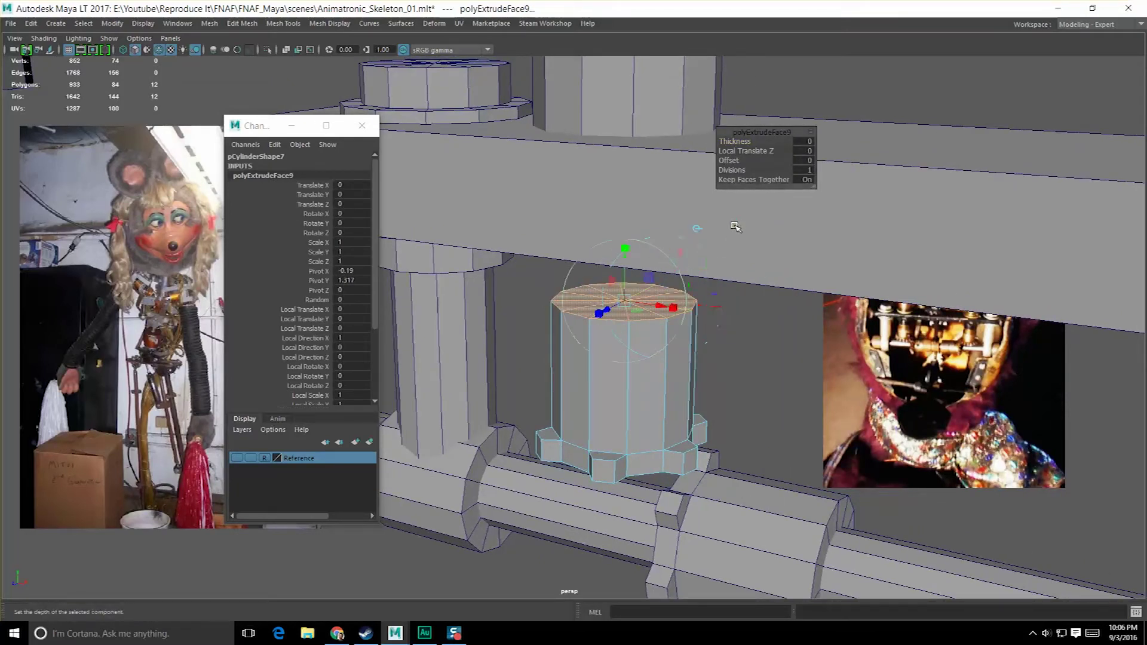
left_click_drag(625, 307, 609, 326)
- Extrude the fitting's inset top faces upward into the bar, with a Local Translate Z of about 0.029
scroll(615, 318, "up", 3)
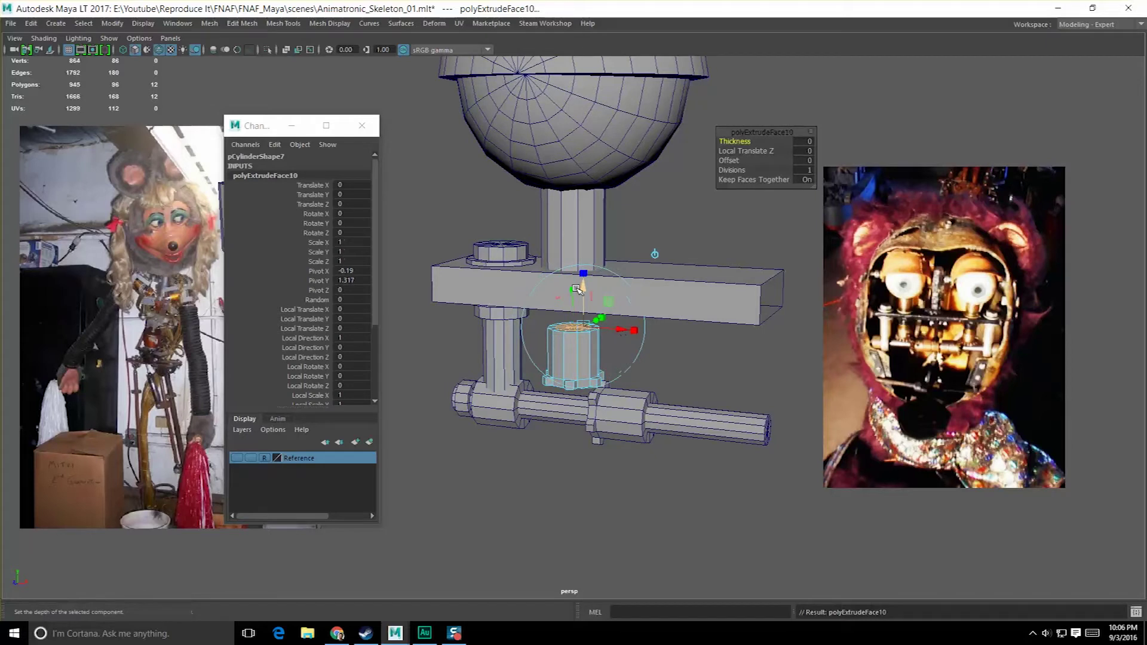
left_click_drag(583, 291, 614, 301)
key("ctrl+z")
left_click_drag(583, 262, 583, 244)
- Turn on X-Ray shading and delete the hidden top faces of the extruded fitting inside the bar
left_click(43, 38)
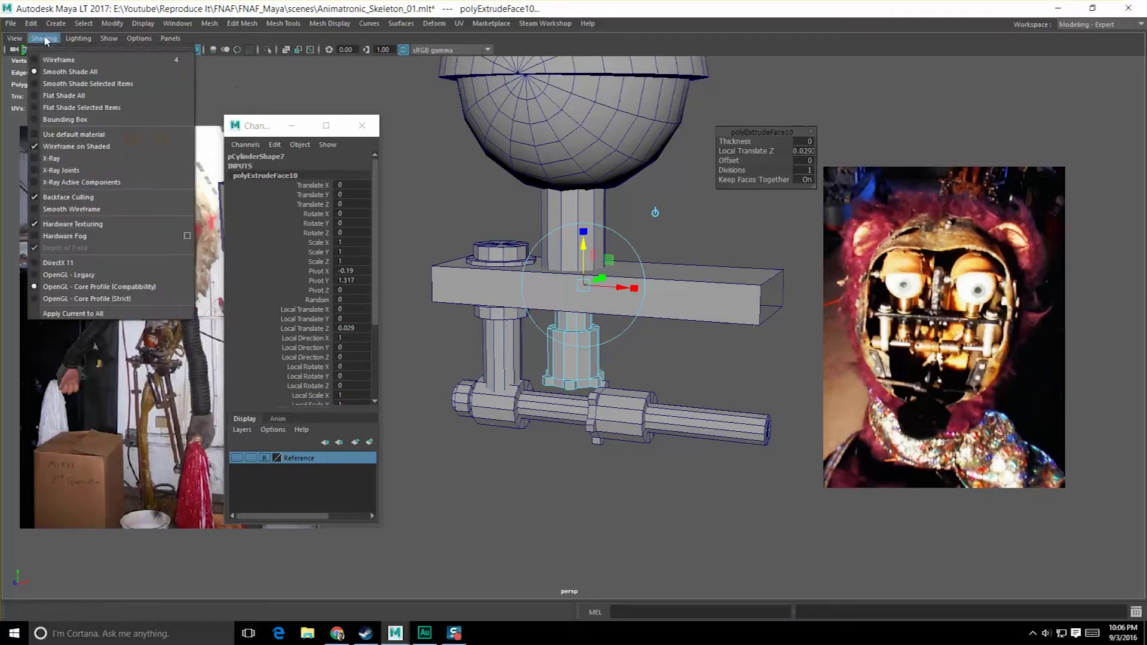
left_click(47, 159)
left_click_drag(472, 297, 526, 294, "alt")
scroll(538, 310, "up", 6)
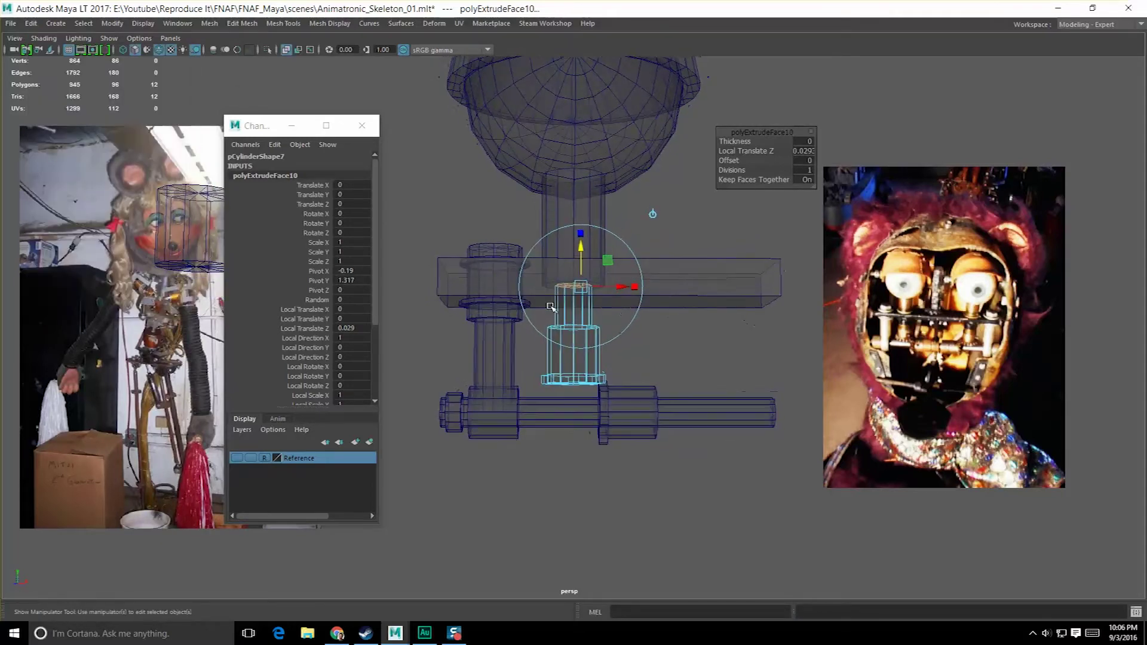
key("Delete")
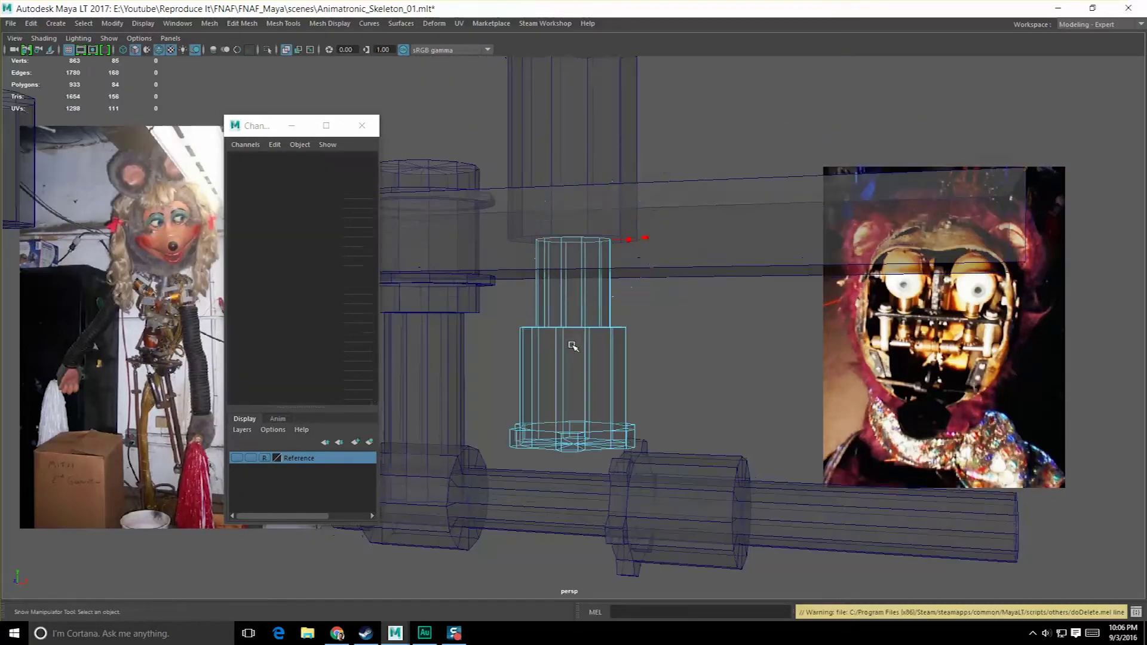
- Return to object selection, deselect the fitting and turn X-Ray shading off
scroll(574, 345, "down", 5)
key("F8")
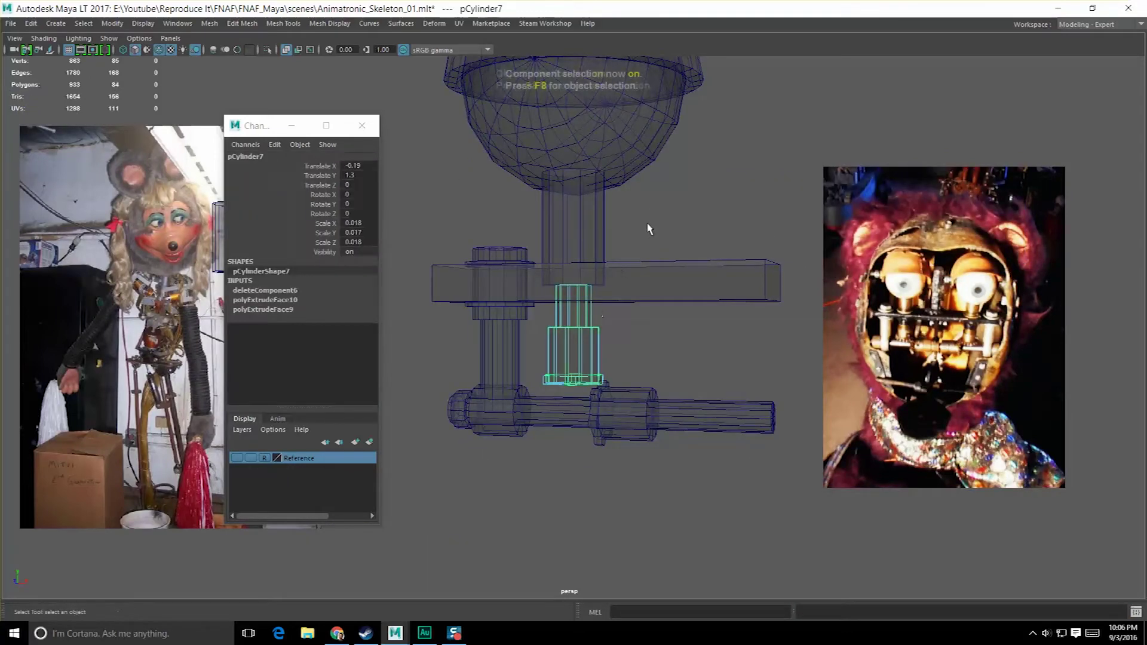
left_click(617, 278)
left_click(44, 37)
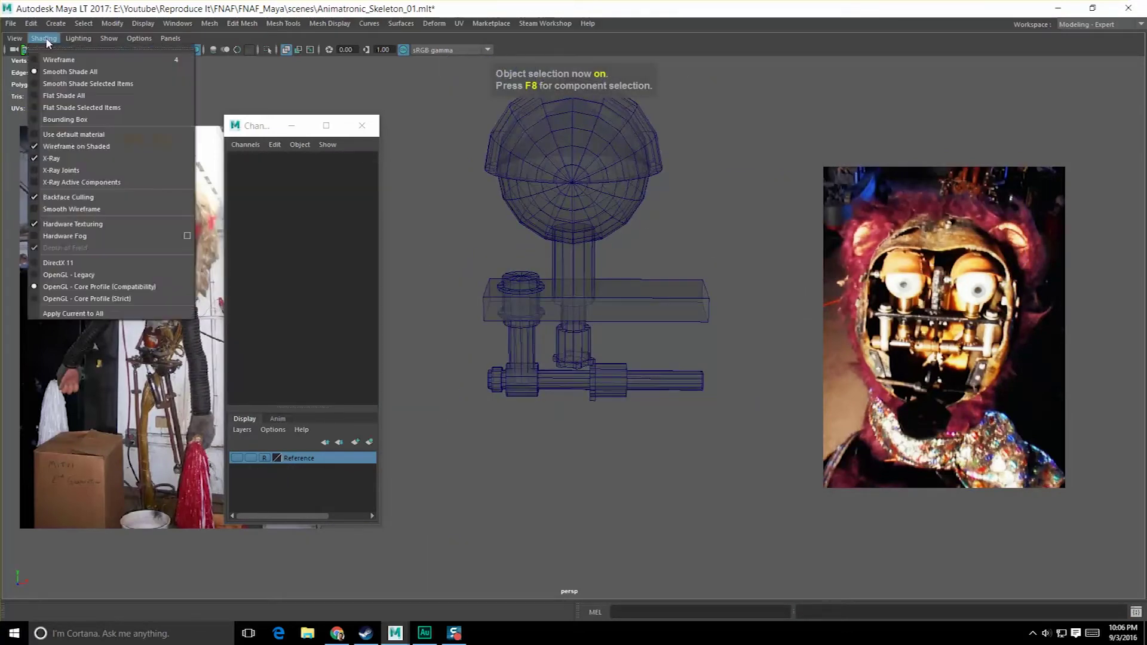
left_click(38, 158)
mouse_move(585, 256)
left_mouse_down("alt")
mouse_move(585, 236)
mouse_move(556, 257)
mouse_move(641, 254)
mouse_move(513, 246)
mouse_move(572, 255)
left_mouse_up("alt")
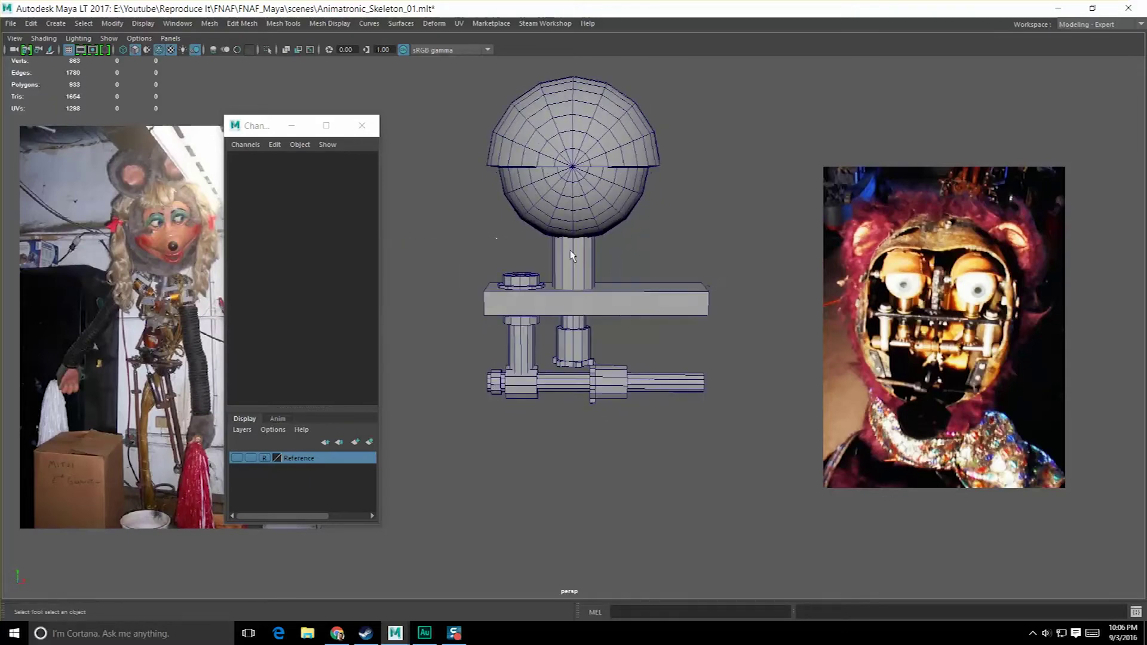
- Examine the eye mechanism's horizontal rod and supporting bar from several angles
middle_click_drag(680, 319, 637, 310, "alt")
right_click_drag(637, 310, 664, 326, "alt")
middle_click_drag(664, 326, 645, 305, "alt")
left_click(565, 363)
middle_click_drag(543, 362, 672, 397, "alt")
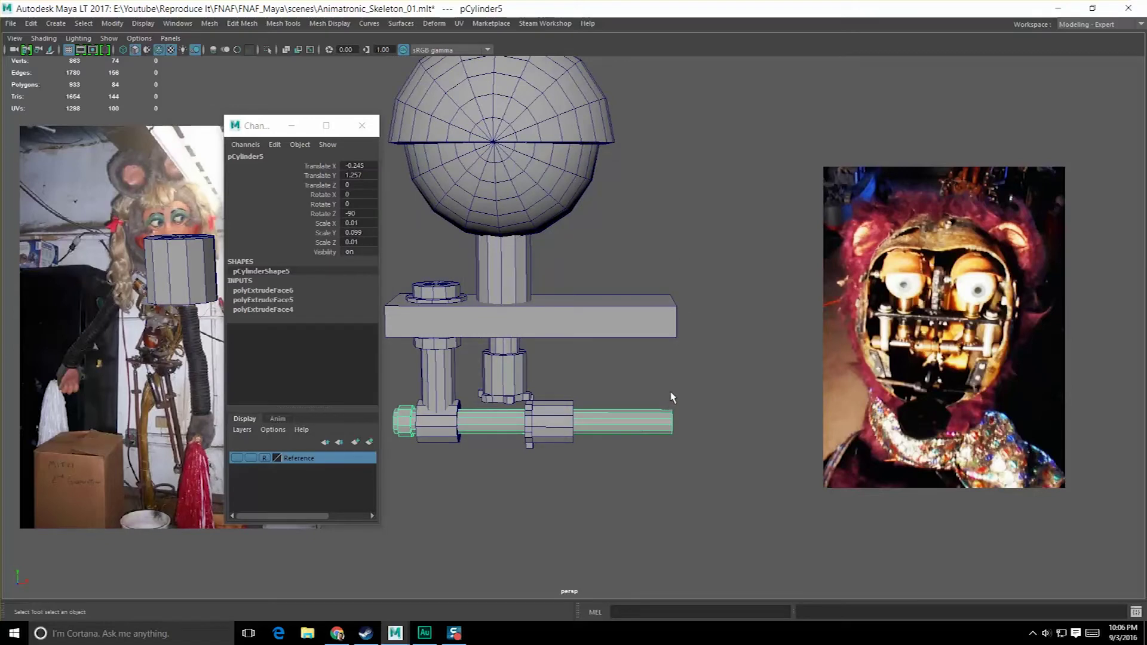
left_click(647, 318)
left_click_drag(647, 318, 629, 330, "alt")
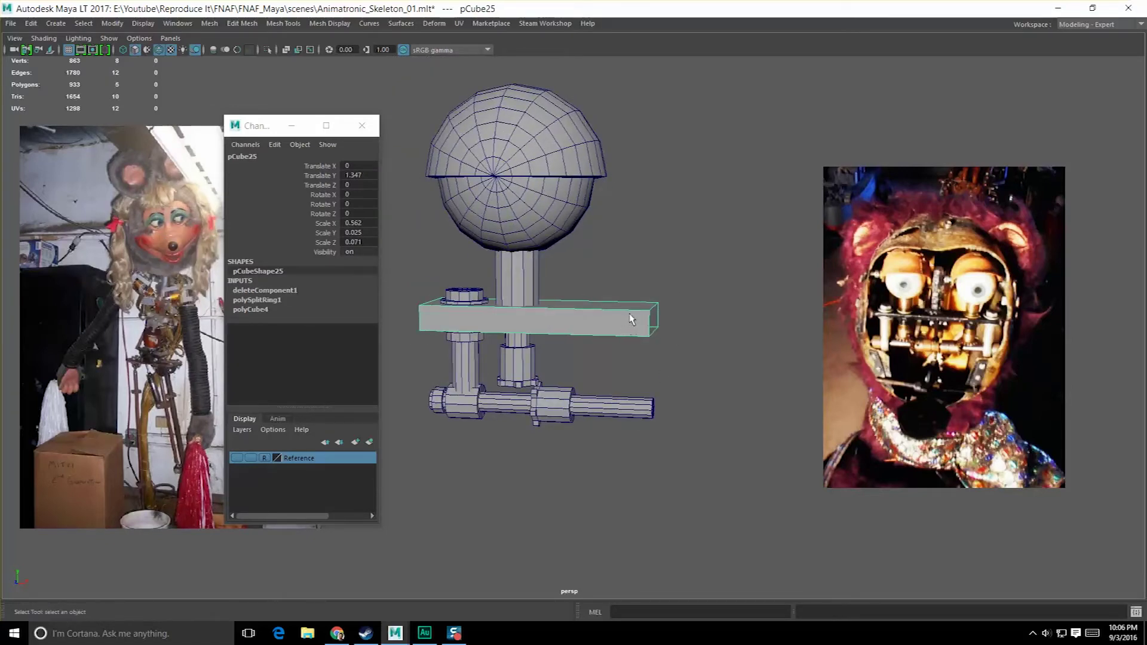
left_click_drag(660, 246, 594, 311, "alt")
middle_click_drag(503, 361, 673, 361, "alt")
left_click(688, 357)
left_click_drag(687, 357, 664, 418, "alt")
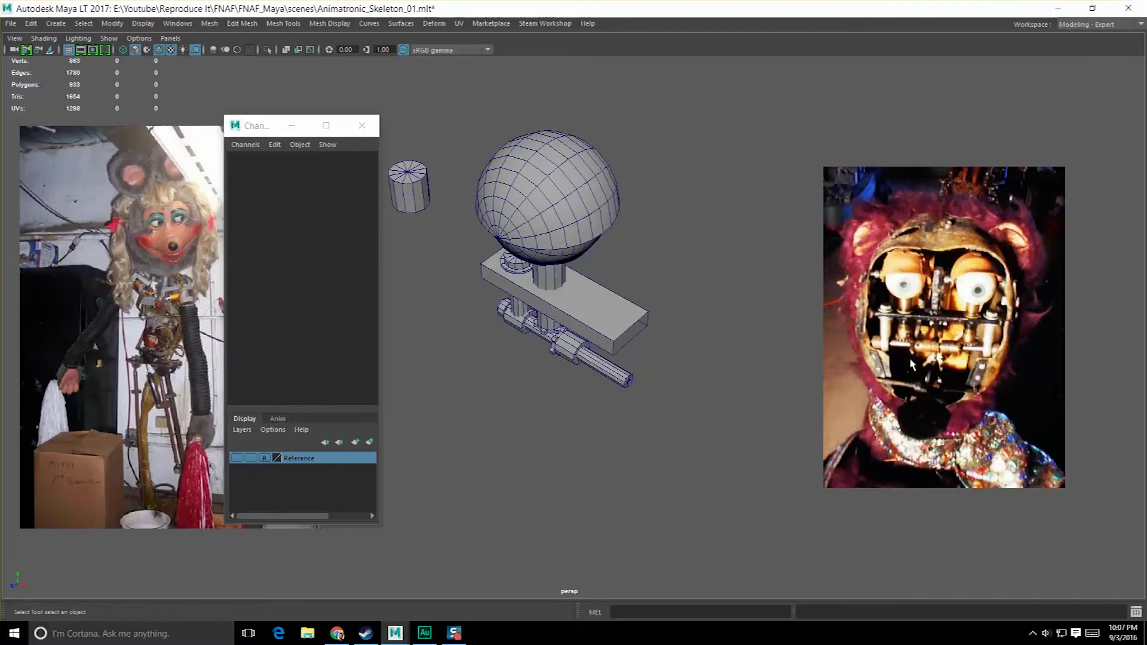
- Switch to Chrome to check the FNAF character reference image, then return to Maya and examine the eye assembly
left_click(337, 633)
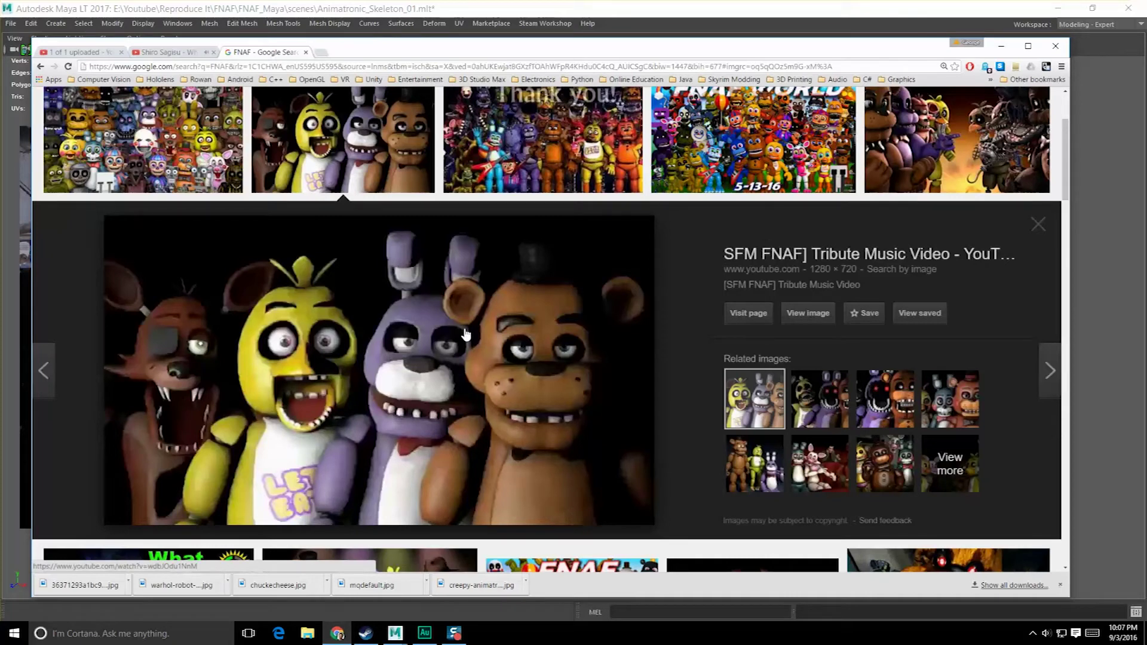
key("alt+Tab")
left_click_drag(684, 384, 587, 333, "alt")
left_click(622, 304)
left_click(627, 338)
left_click(600, 306)
key("r")
left_click_drag(701, 244, 618, 297)
left_click(646, 259)
scroll(604, 301, "down", 2)
right_click_drag(642, 251, 620, 254, "alt")
middle_click_drag(620, 254, 658, 279, "alt")
- Select every part of the eye assembly except the spare cylinder and combine them into one mesh
left_click_drag(463, 153, 745, 498)
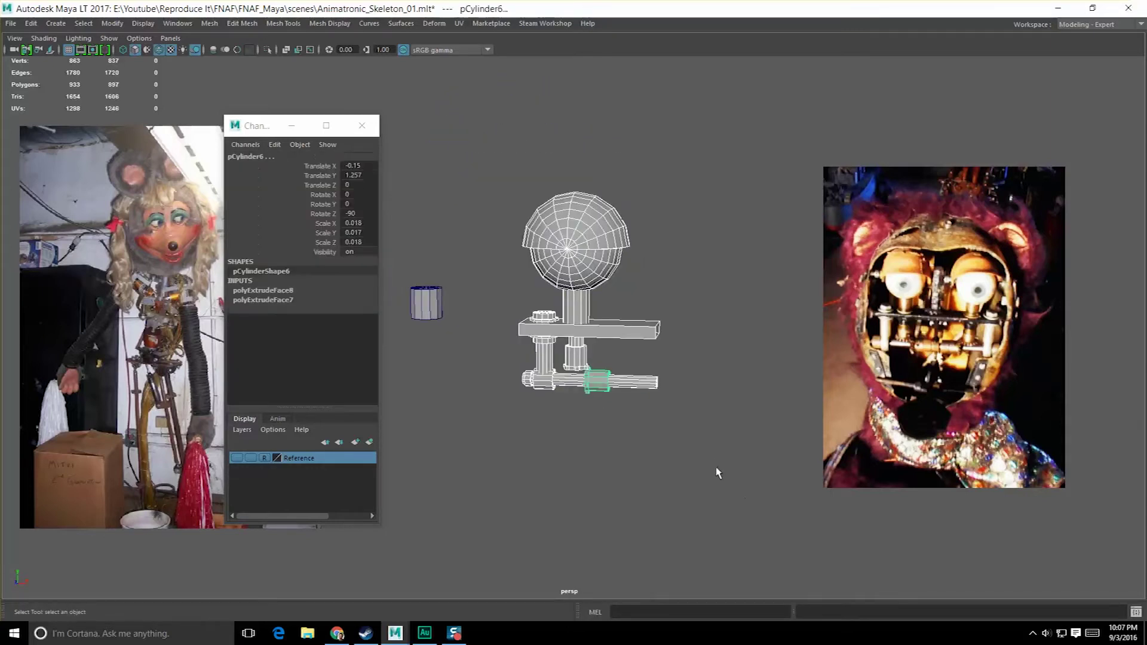
scroll(718, 473, "up", 2)
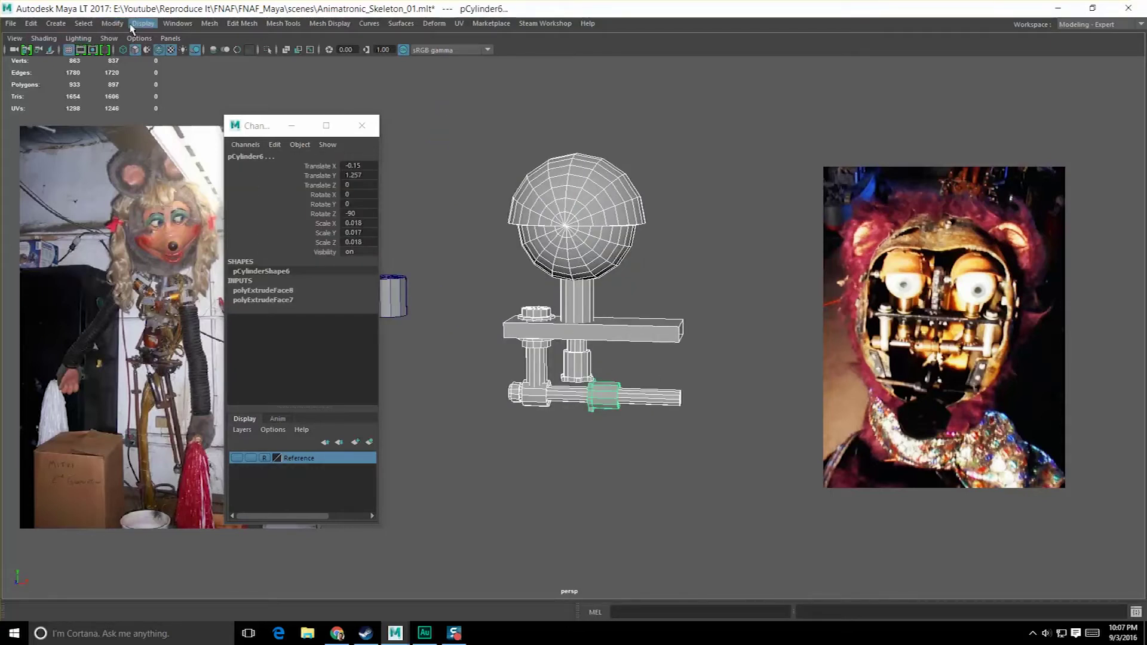
key("space")
right_click(571, 209, "shift")
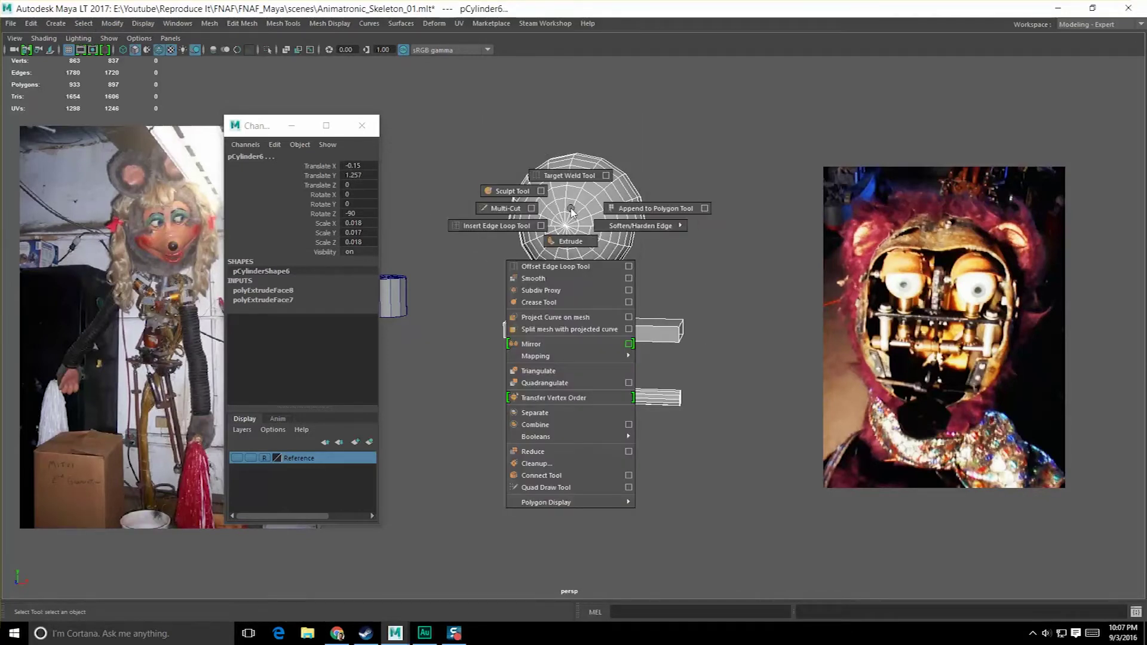
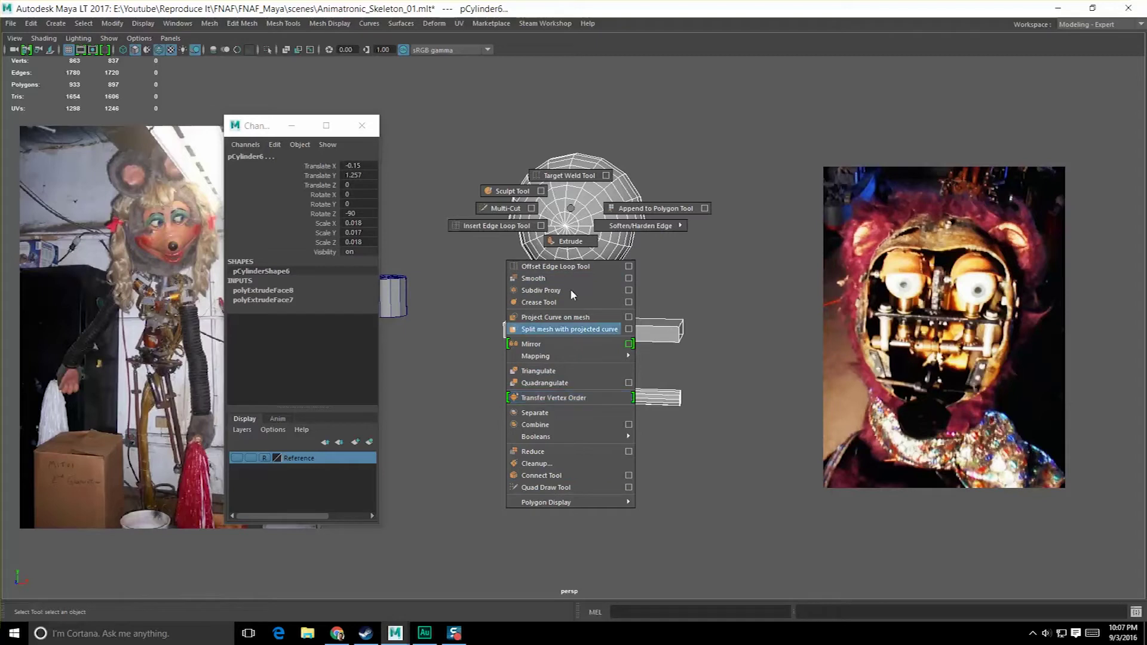
left_click(554, 392)
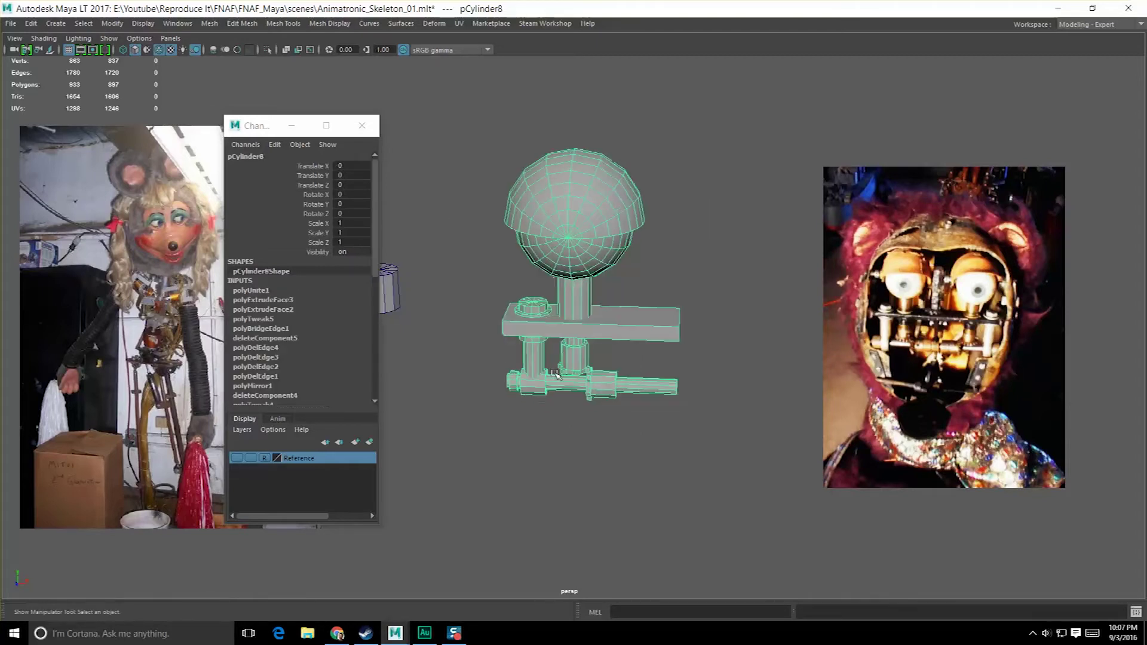
- Snap the combined mesh's pivot along X to the open end of the bar
key("F8")
key("F8")
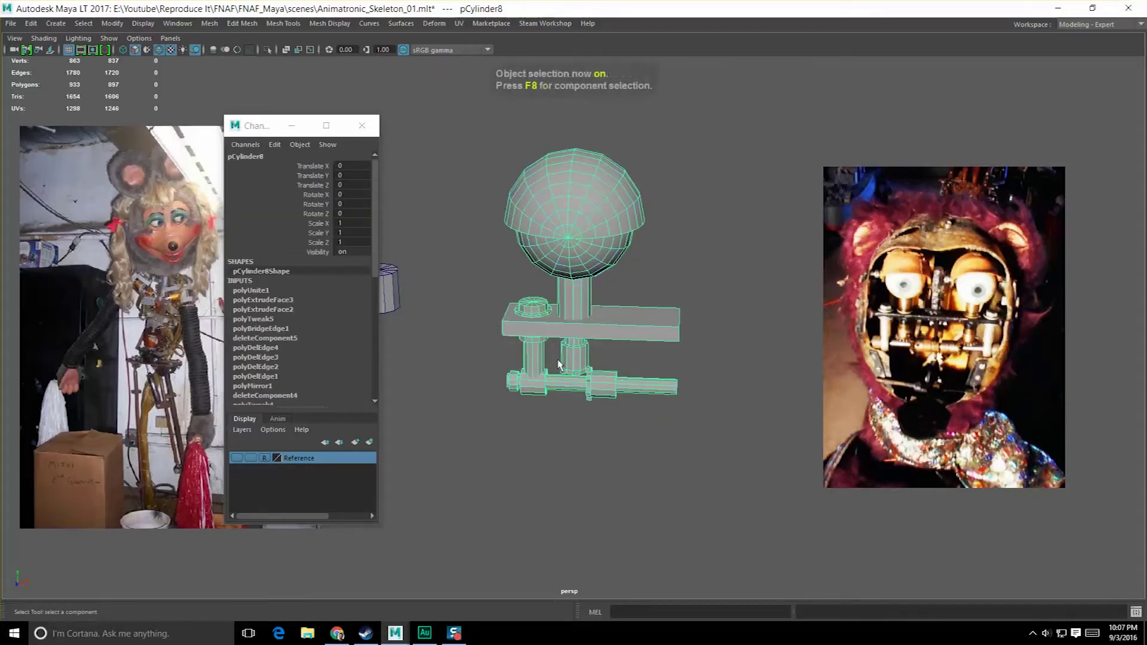
key("d")
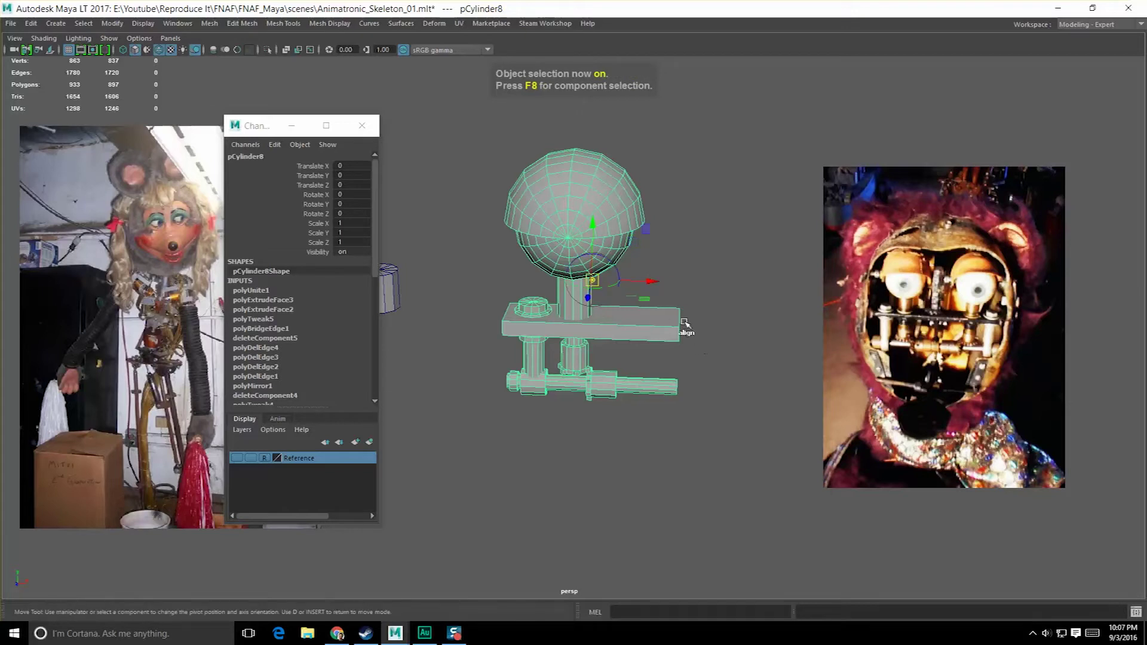
middle_click(679, 323)
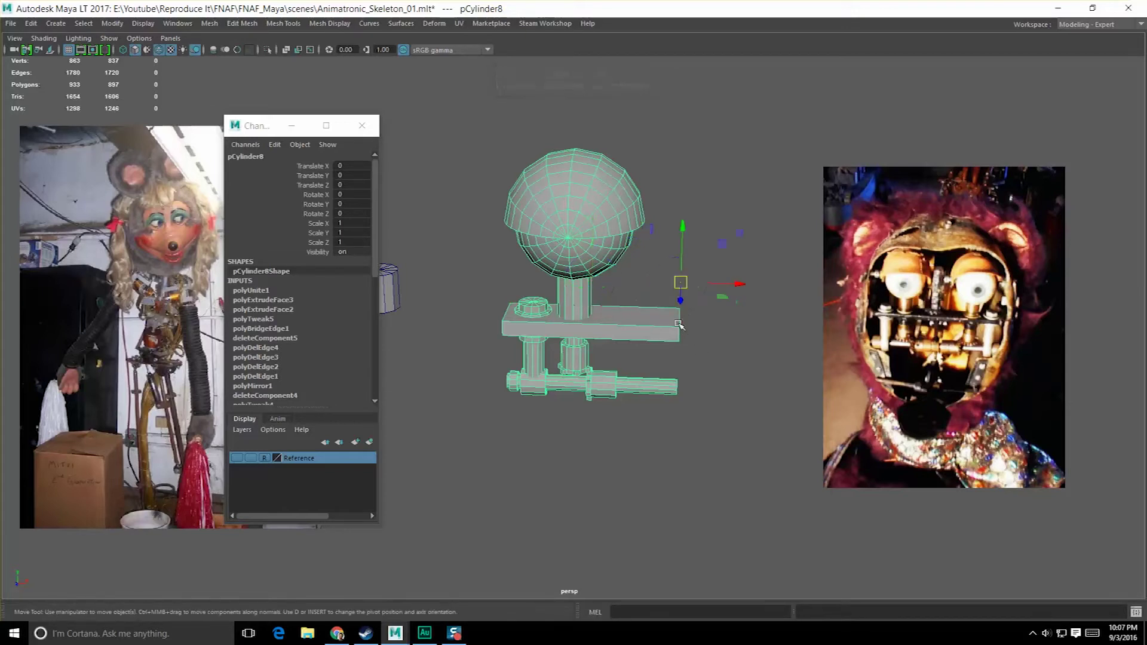
- Try to mirror the combined eye assembly as a copy across the object X axis, then undo the mirror
right_click(585, 245, "shift")
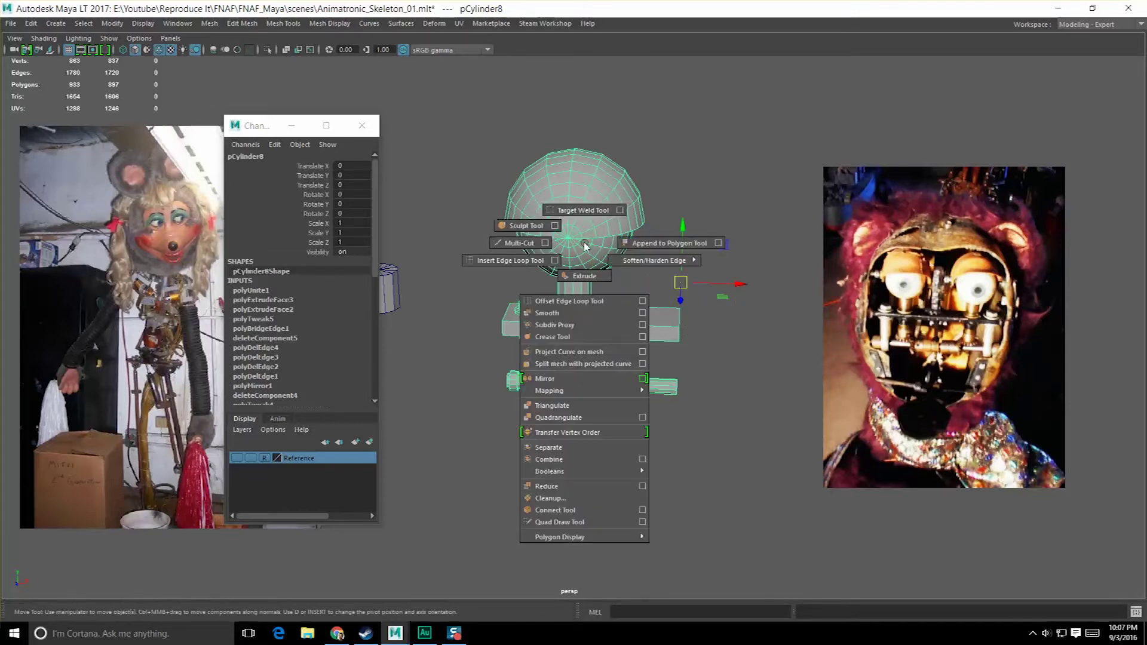
left_click(644, 378)
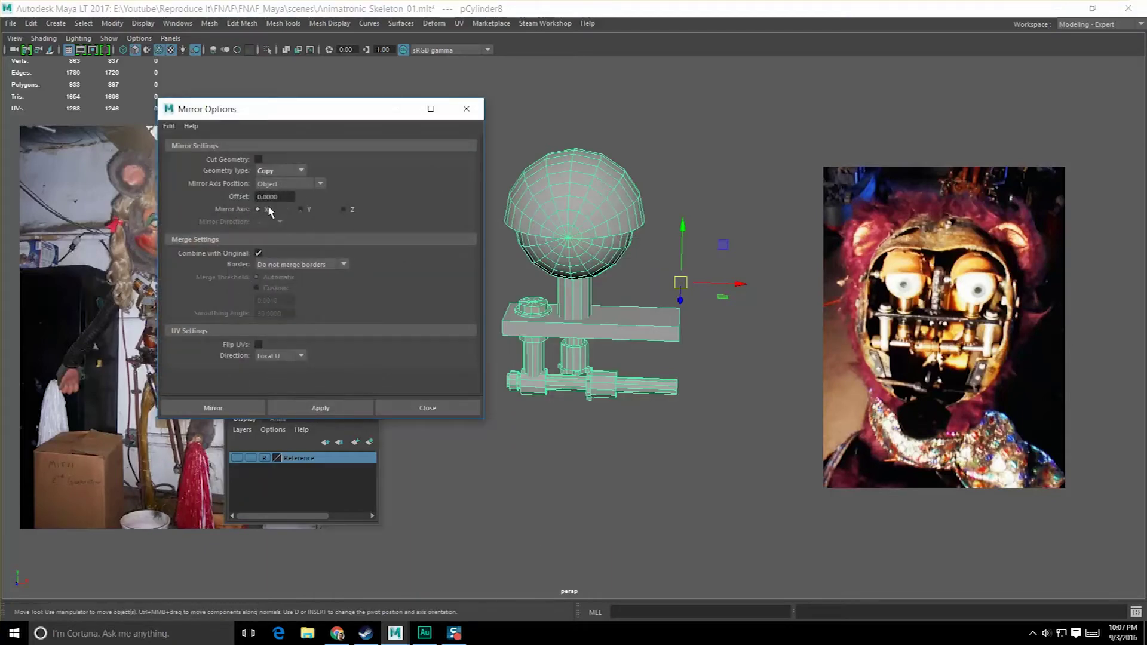
left_click(323, 411)
left_click_drag(622, 366, 639, 333, "alt")
key("ctrl+z")
- Select the open-end vertices of the bar and rod and move them along X toward the eye to shorten both
right_click_drag(615, 303, 584, 308)
left_click_drag(592, 289, 663, 452)
left_click_drag(667, 426, 645, 388, "alt")
key("w")
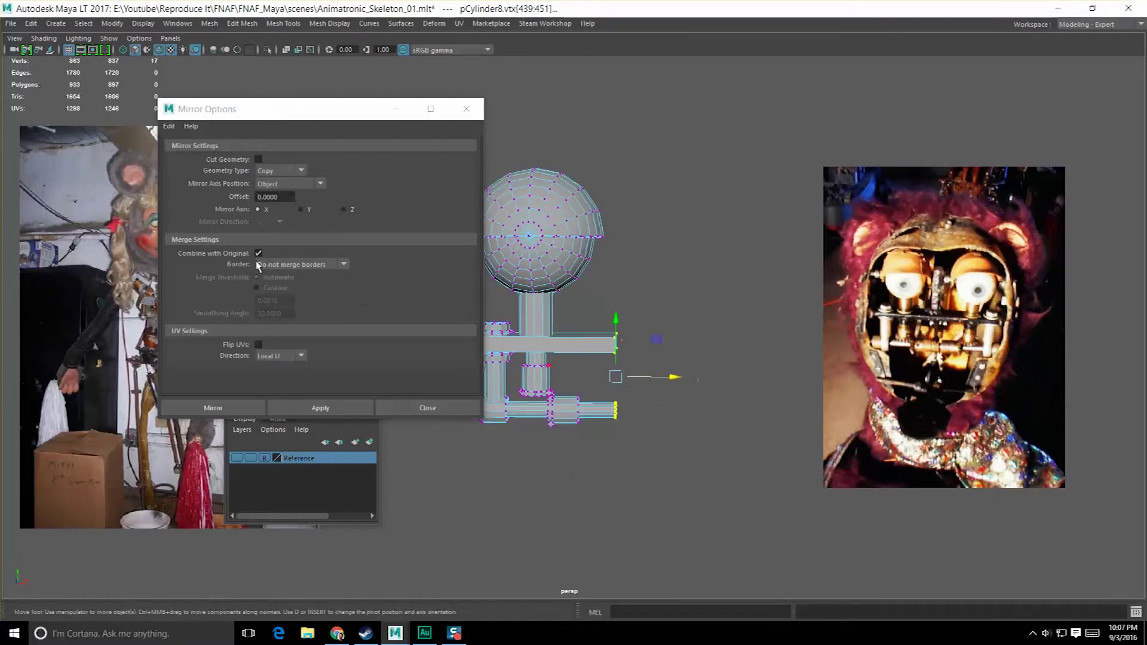
- Move the pivot to the shortened bar's end and mirror the whole assembly across X as a combined copy
left_click(321, 408)
key("ctrl+z")
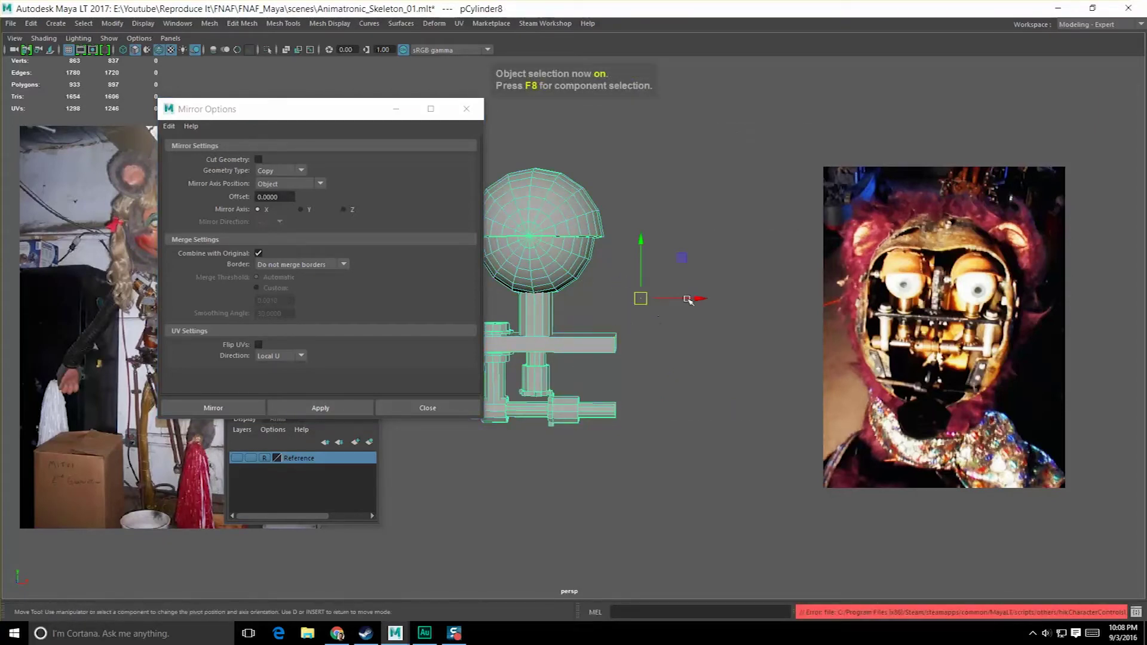
left_click(689, 300)
left_click(335, 408)
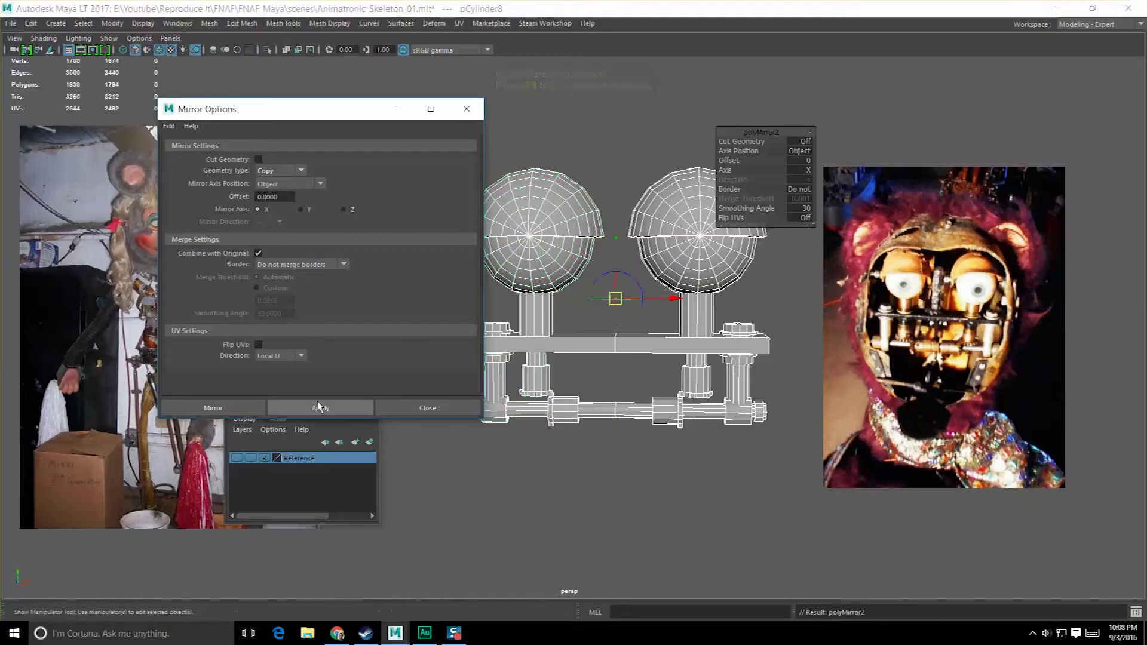
left_click(643, 191)
left_click(467, 108)
- Examine the mirrored eye assembly and the spare cylinder beside it from several angles
left_click_drag(520, 221, 517, 399, "alt")
left_click(602, 239)
left_click(622, 263)
left_click_drag(583, 129, 512, 215, "alt")
middle_click_drag(414, 203, 451, 196, "alt")
left_click(455, 189)
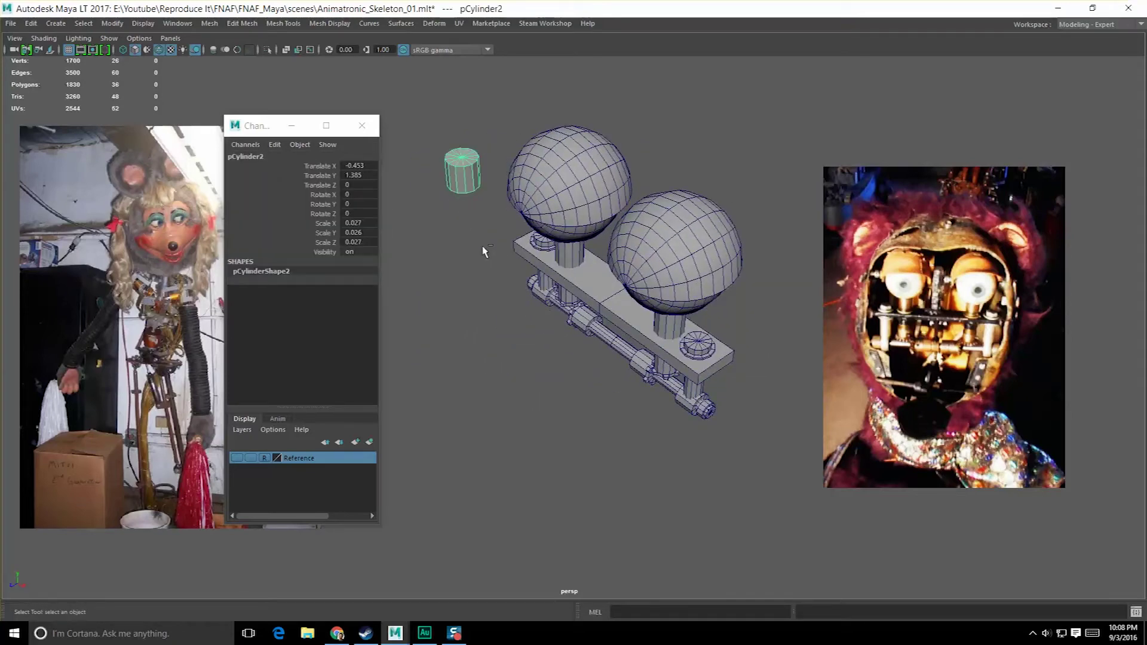
key("Delete")
left_click(482, 190)
left_click(514, 111)
left_click_drag(468, 146, 508, 154, "alt")
- Create a new polygon cylinder and set its axis subdivisions to 20
key("space")
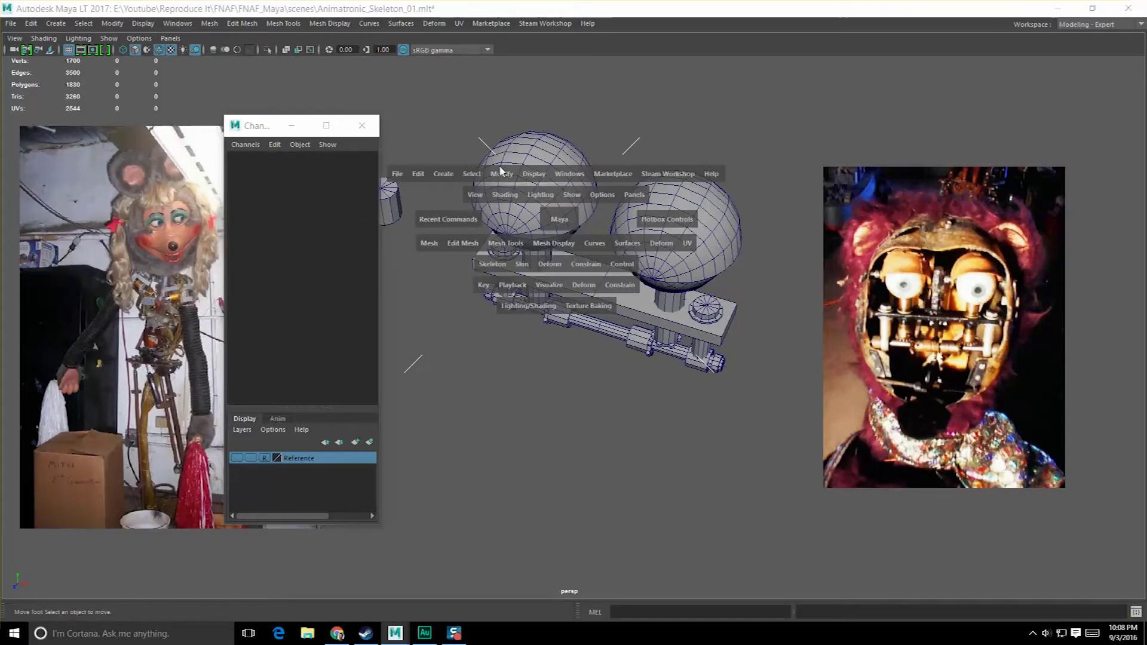
left_click(444, 174)
mouse_move(478, 219)
left_click(626, 254)
scroll(660, 388, "down", 3)
scroll(661, 387, "up", 3)
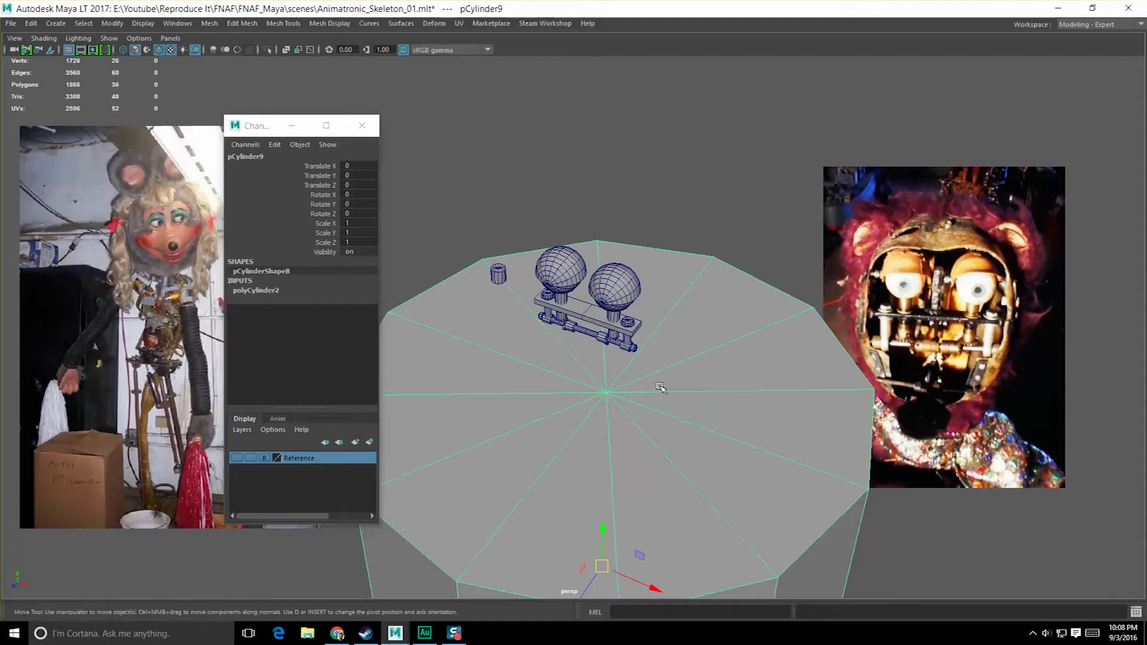
left_click(236, 292)
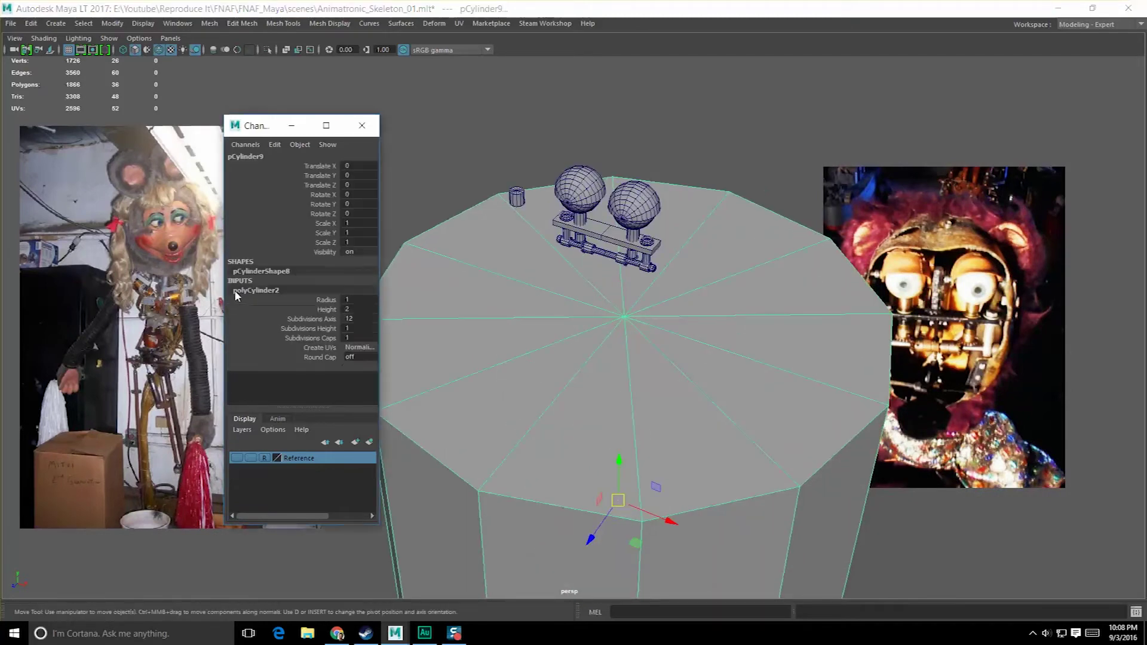
left_click(327, 319)
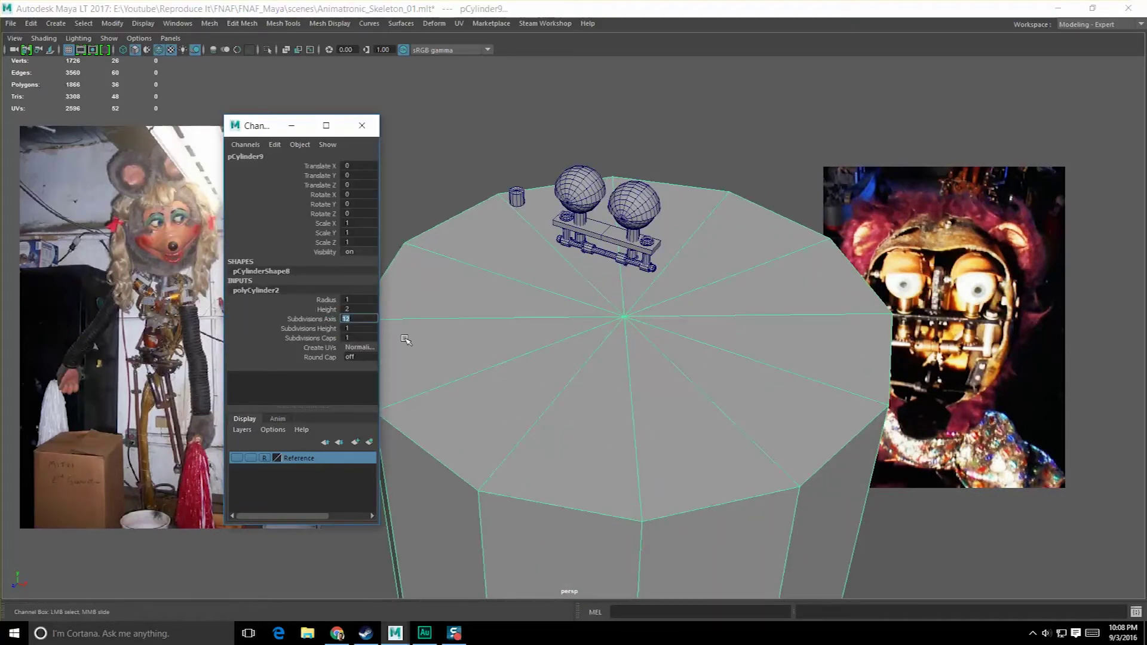
type("20")
key("Return")
- Set the new cylinder's cap subdivisions to 2
right_click_drag(718, 321, 626, 392, "alt")
middle_click_drag(626, 392, 648, 343, "alt")
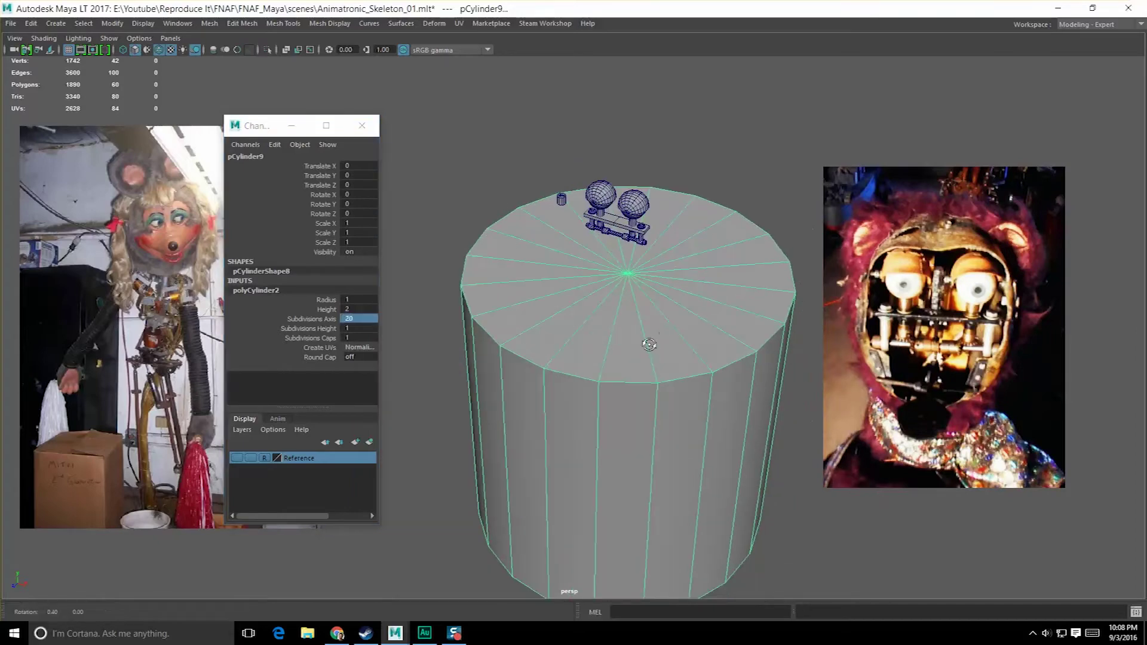
left_click_drag(647, 343, 628, 357, "alt")
right_click_drag(628, 375, 598, 380, "alt")
left_click_drag(599, 380, 576, 374, "alt")
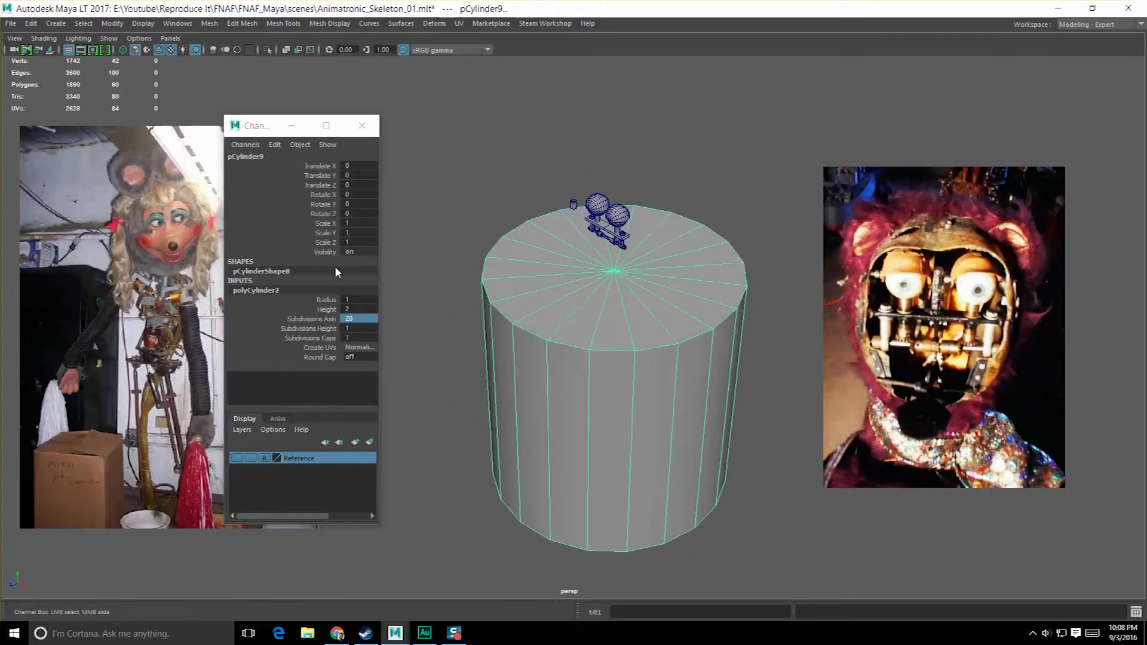
left_click(341, 337)
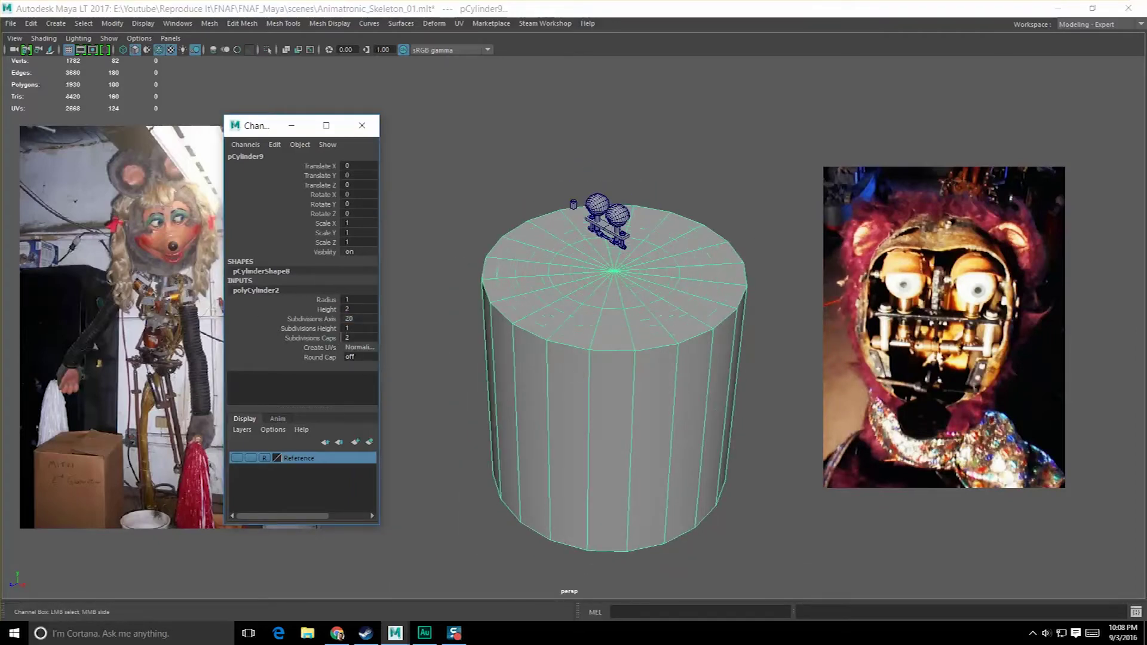
- Delete the inner faces of the cylinder's top cap, keeping only the outermost ring of cap faces
right_click_drag(568, 266, 568, 305)
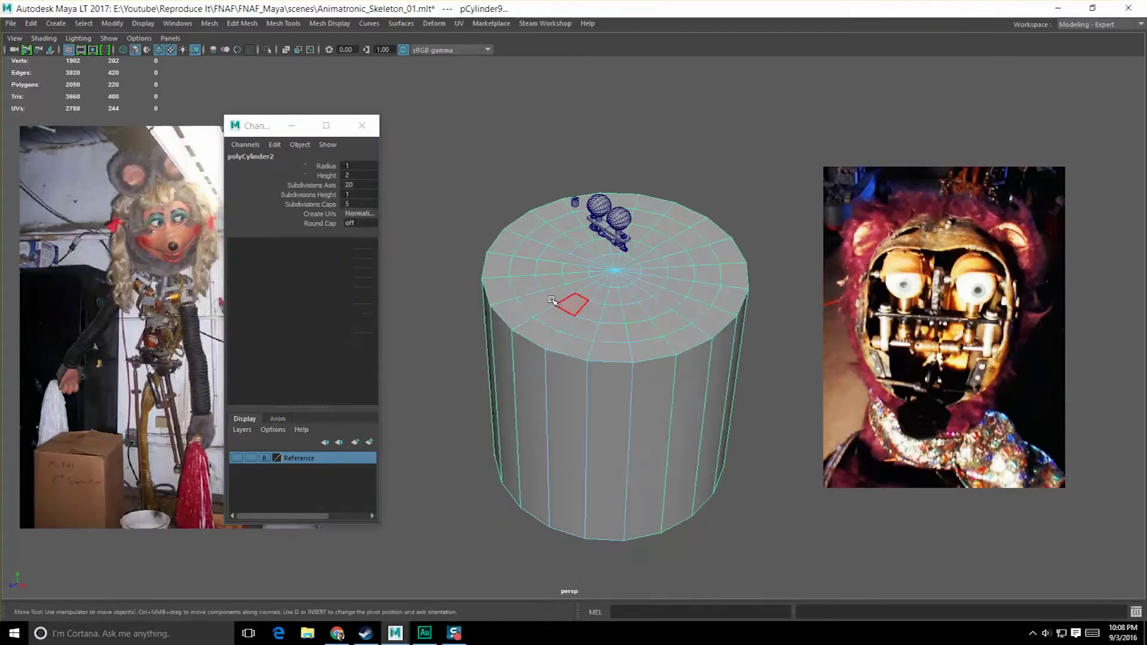
left_click(542, 302)
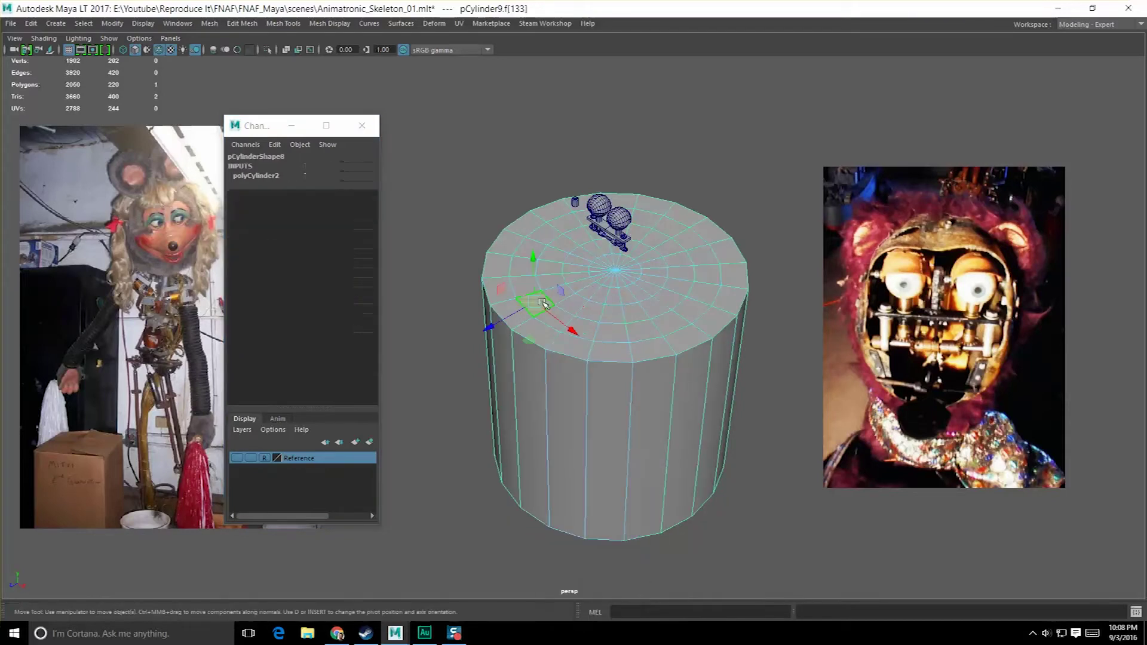
left_click(588, 306, "shift")
double_click(567, 308)
key("Delete")
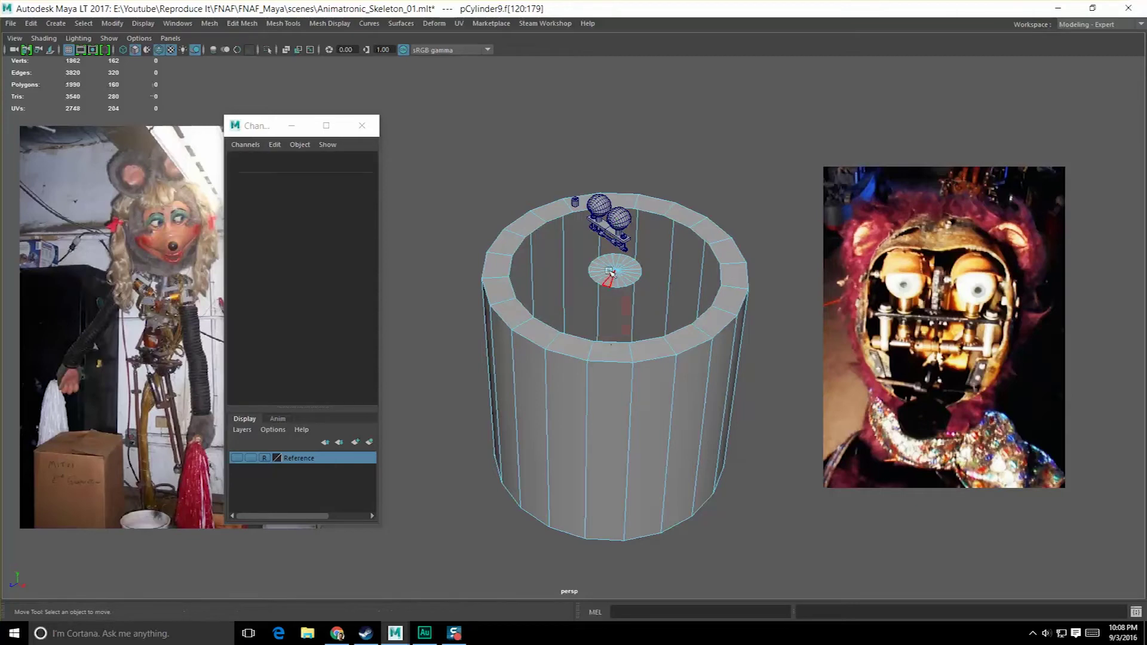
double_click(605, 270)
key("Delete")
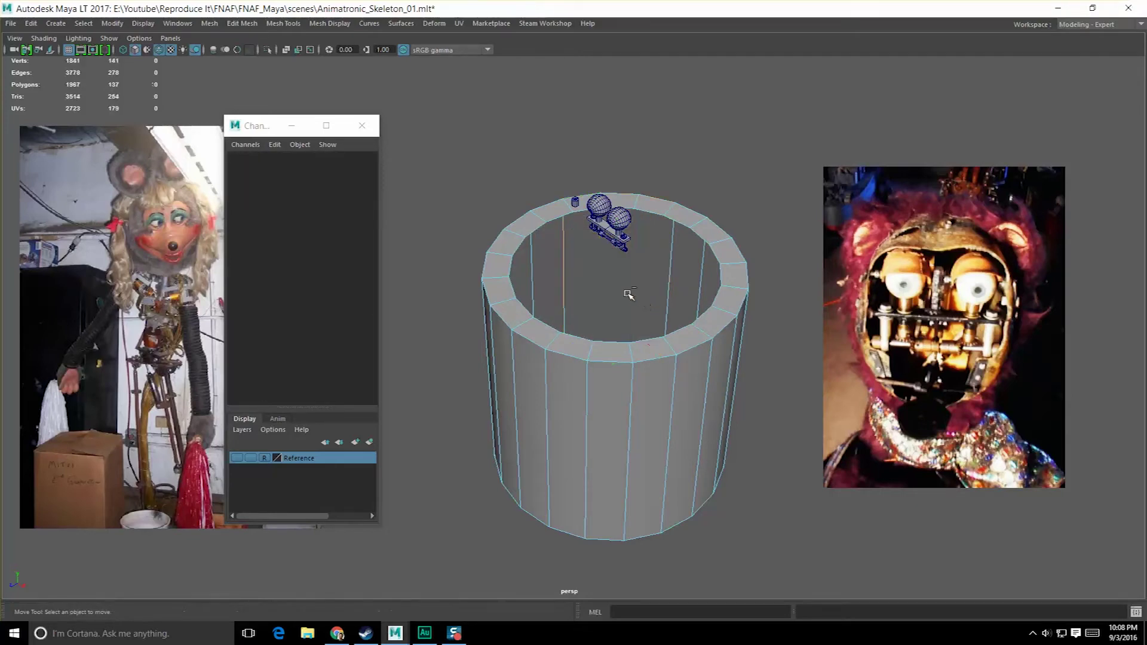
key("ctrl+z")
left_click_drag(492, 301, 704, 326, "ctrl")
key("Delete")
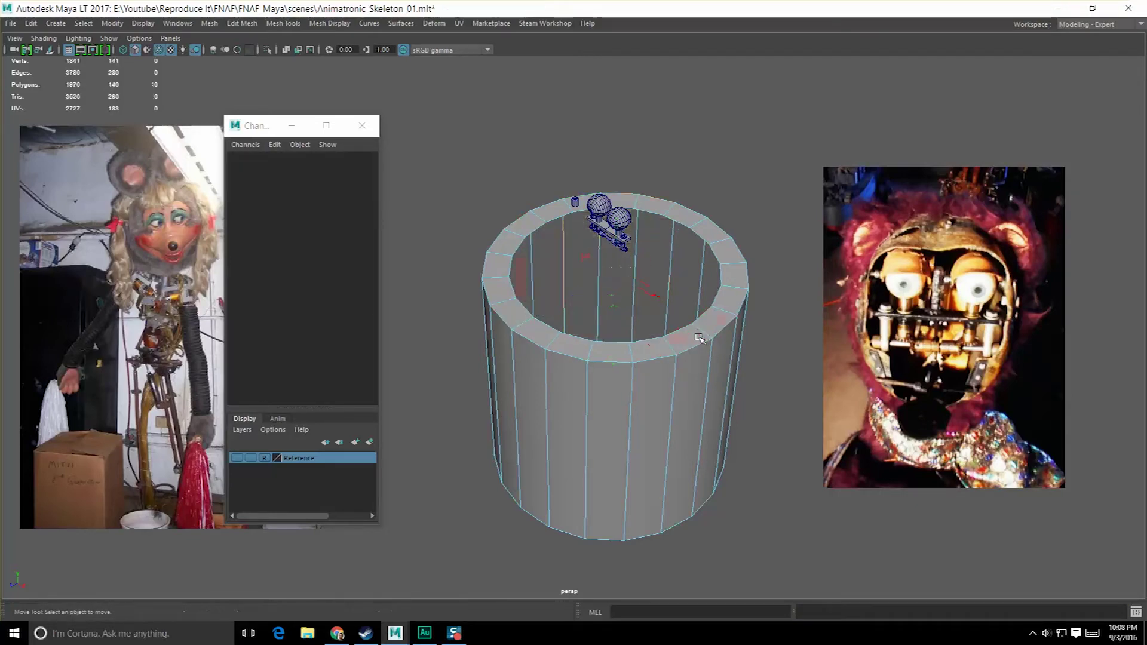
- Insert a single evenly spaced edge loop around the middle of the cylinder's side wall
left_click_drag(643, 294, 652, 278, "alt")
right_click(608, 368, "shift")
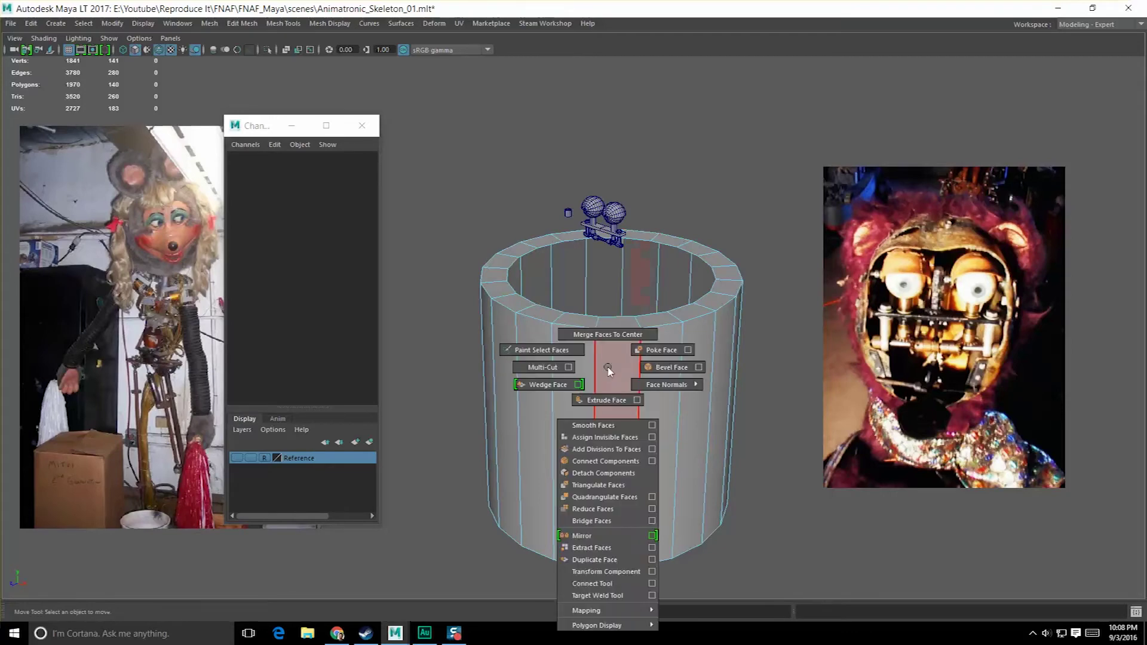
left_click(609, 367)
right_click_drag(588, 340, 558, 357, "shift")
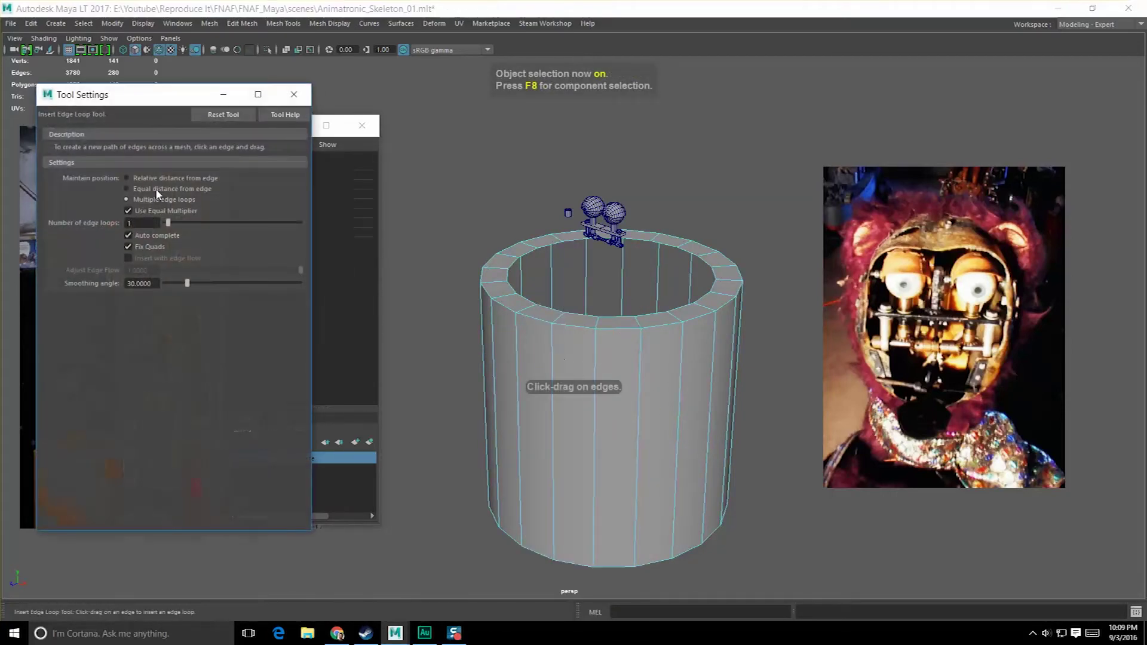
left_click(554, 411)
- Delete all faces below the new edge loop, removing the cylinder's lower half
left_click_drag(596, 436, 587, 364, "alt")
key("q")
scroll(602, 425, "down", 1)
right_click_drag(586, 308, 584, 341)
left_click_drag(443, 392, 747, 513)
key("Delete")
- Extrude the rim's inner edge loop downward with a local Z translation of -1 to form the inner wall
left_click_drag(626, 276, 473, 376, "alt")
right_click_drag(544, 246, 565, 186)
double_click(545, 225)
left_click(646, 303)
left_click_drag(645, 304, 649, 241, "alt")
middle_click_drag(679, 438, 683, 443)
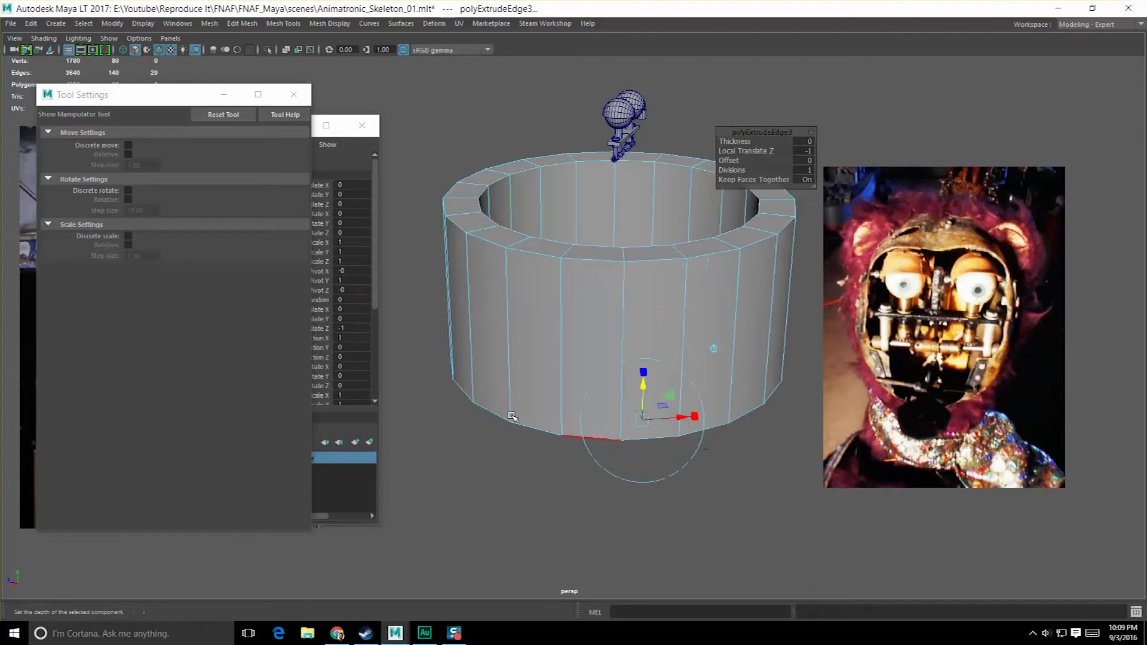
left_click_drag(512, 417, 544, 428, "alt")
key("q")
key("F8")
left_click(568, 484)
left_click(515, 342)
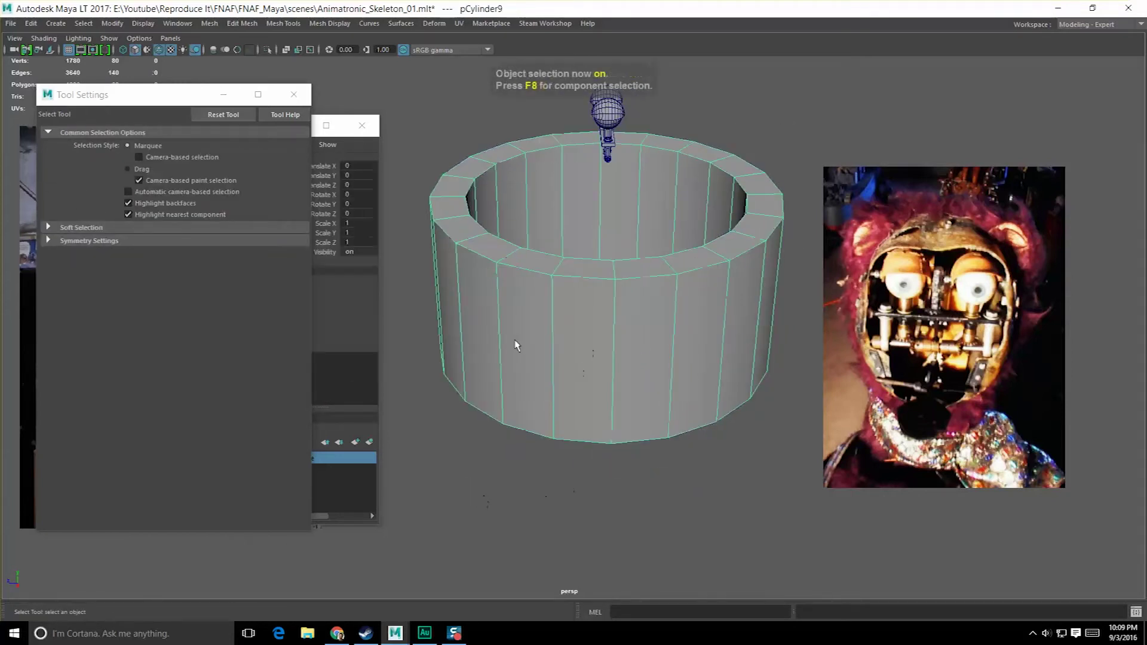
- Raise the bottom vertices of both walls to reduce the tube to a short ring
left_click_drag(517, 346, 541, 359, "alt")
right_click(568, 297)
right_click_drag(572, 275, 515, 312)
left_click_drag(516, 312, 508, 294, "alt")
left_click_drag(399, 314, 866, 482)
left_click_drag(855, 481, 801, 500, "alt")
key("w")
left_click_drag(611, 318, 719, 336)
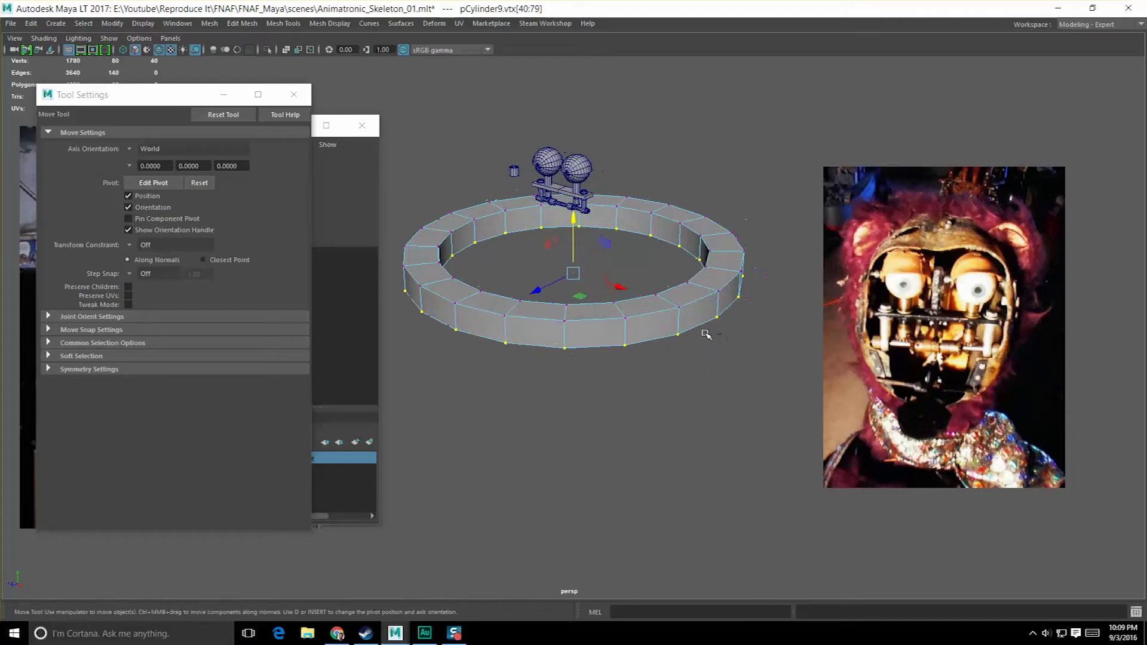
- Scale the ring uniformly to about 0.411 and move it beneath the eyes at X -0.084, Y 0.906
key("F8")
key("e")
key("r")
left_click_drag(574, 399, 409, 403)
key("w")
left_click_drag(572, 347, 572, 211)
key("f")
left_click_drag(584, 288, 708, 547, "alt")
middle_click(593, 267)
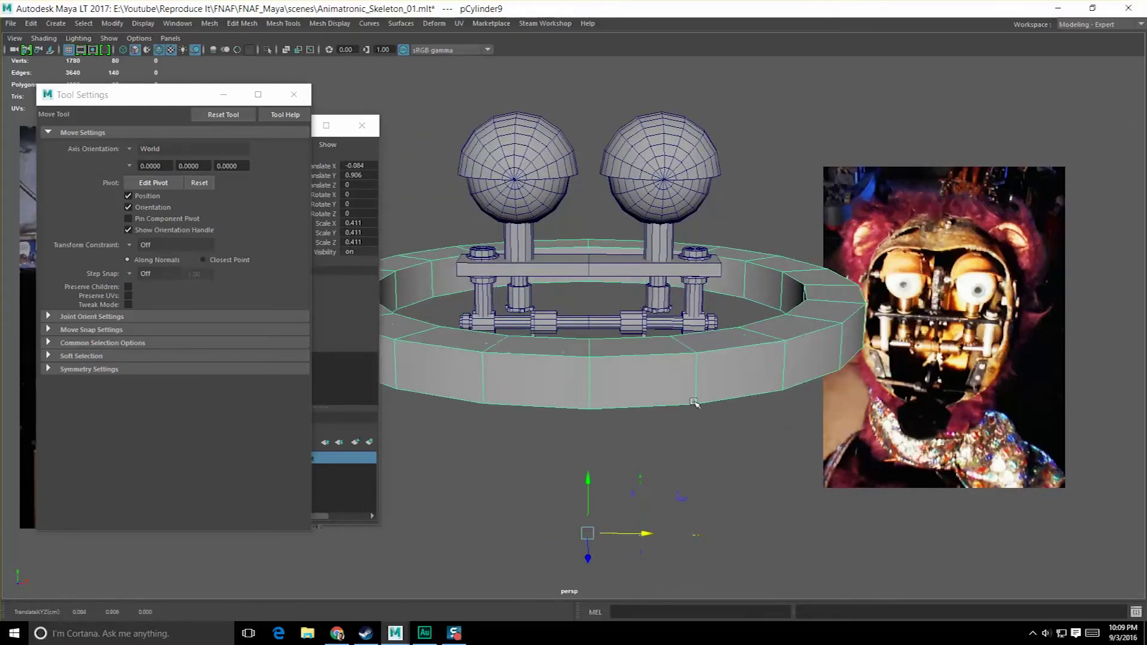
- Flatten the ring to a Y scale of about 0.231 and center its pivot
left_click_drag(687, 389, 640, 401, "alt")
key("e")
key("r")
left_click_drag(581, 493, 579, 517)
right_click_drag(643, 339, 517, 443, "shift")
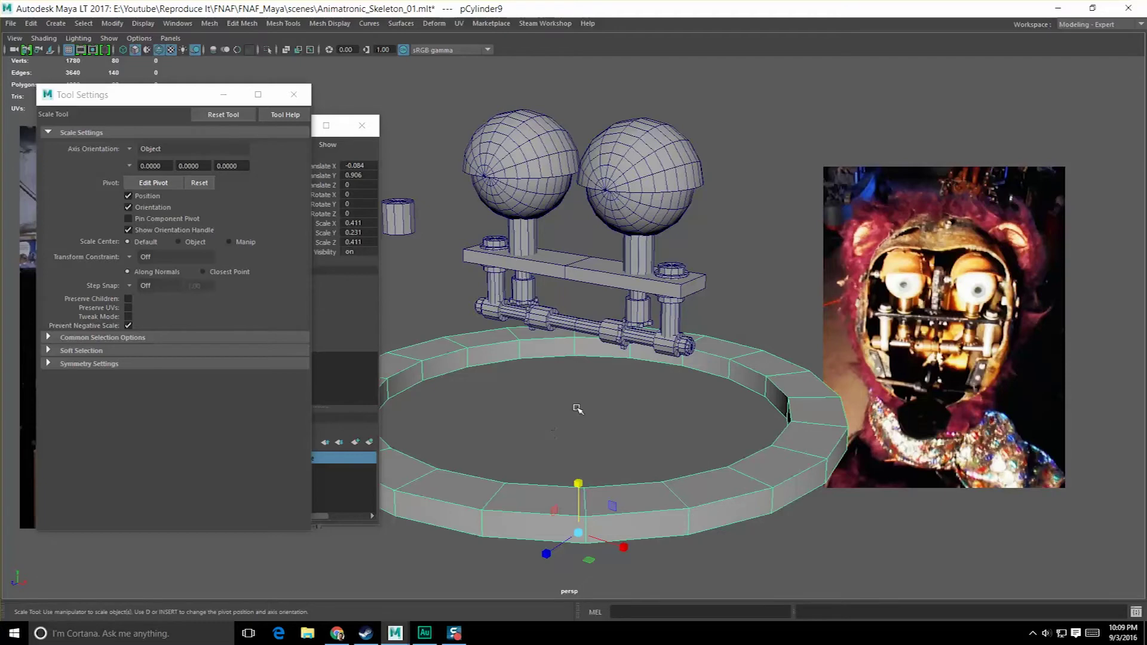
key("space")
left_click(494, 346)
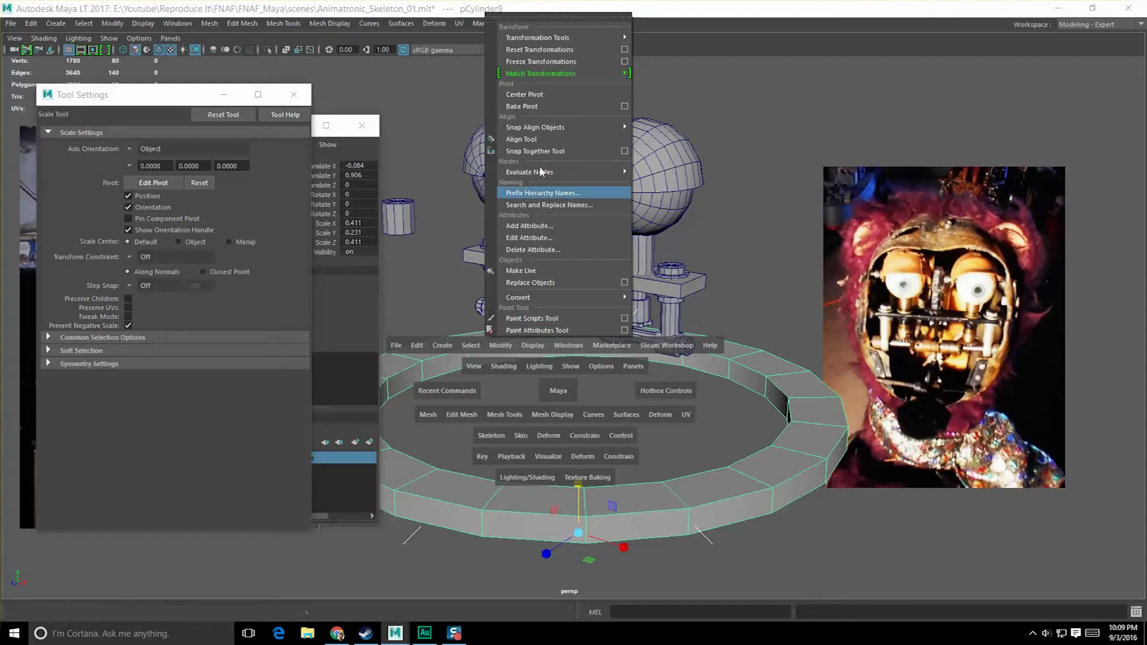
left_click(550, 95)
- Raise the ring to about Y 1.144 and scale it down to about 0.252 in X and Z and 0.098 in Y
middle_click_drag(601, 403, 623, 395, "alt")
left_click_drag(624, 396, 602, 255, "alt")
key("w")
left_click_drag(650, 371, 645, 359, "alt")
key("r")
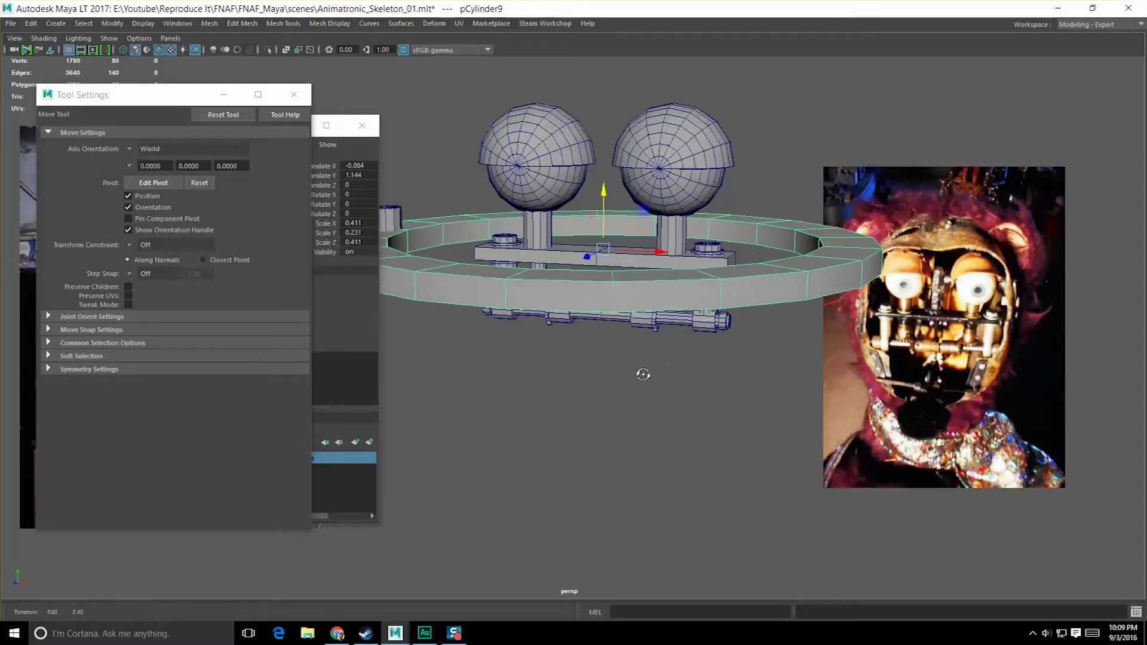
left_click_drag(604, 196, 456, 256)
left_click_drag(639, 354, 568, 360, "alt")
- Lower the ring to about Y 1.045 so it surrounds the eye mechanism's bottom rod
key("w")
left_click_drag(594, 204, 594, 262)
left_click_drag(535, 334, 657, 365, "alt")
left_click_drag(631, 273, 625, 349)
left_click_drag(630, 287, 470, 340, "alt")
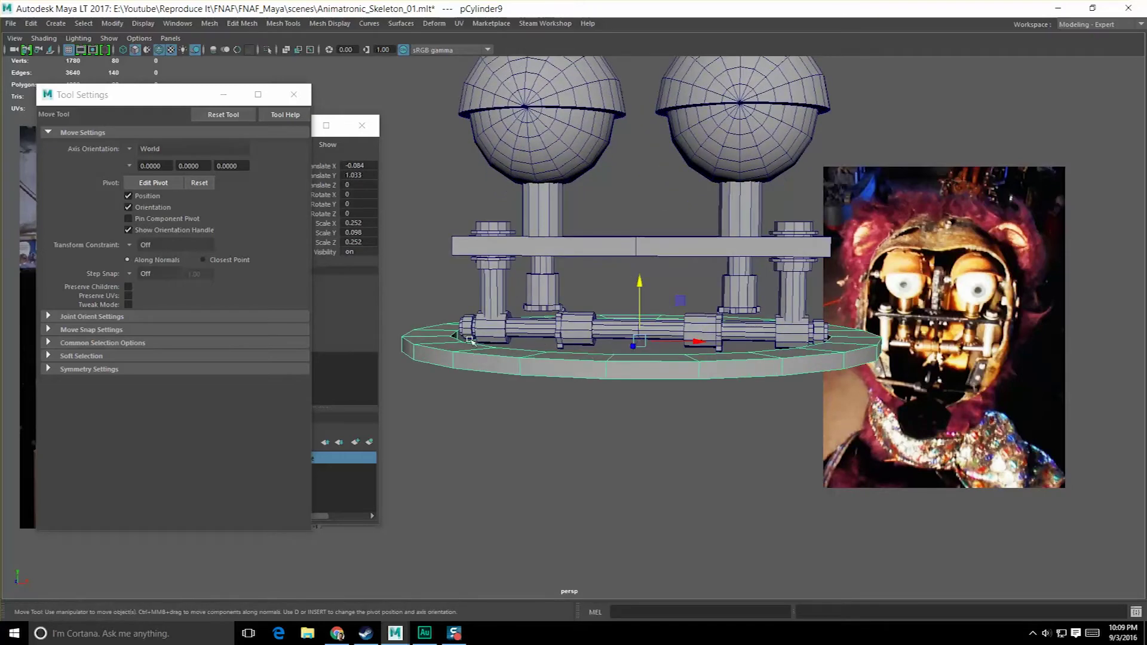
left_click_drag(639, 282, 640, 271)
left_click_drag(672, 358, 549, 367, "alt")
- Try to bridge the inner and outer edge loops on the ring's open underside, and undo the attempts
left_click(615, 289)
key("F8")
left_click(580, 445)
left_click(584, 379)
left_click_drag(561, 460, 669, 407, "alt")
scroll(654, 400, "up", 2)
right_click_drag(595, 216, 589, 186)
left_click(574, 194)
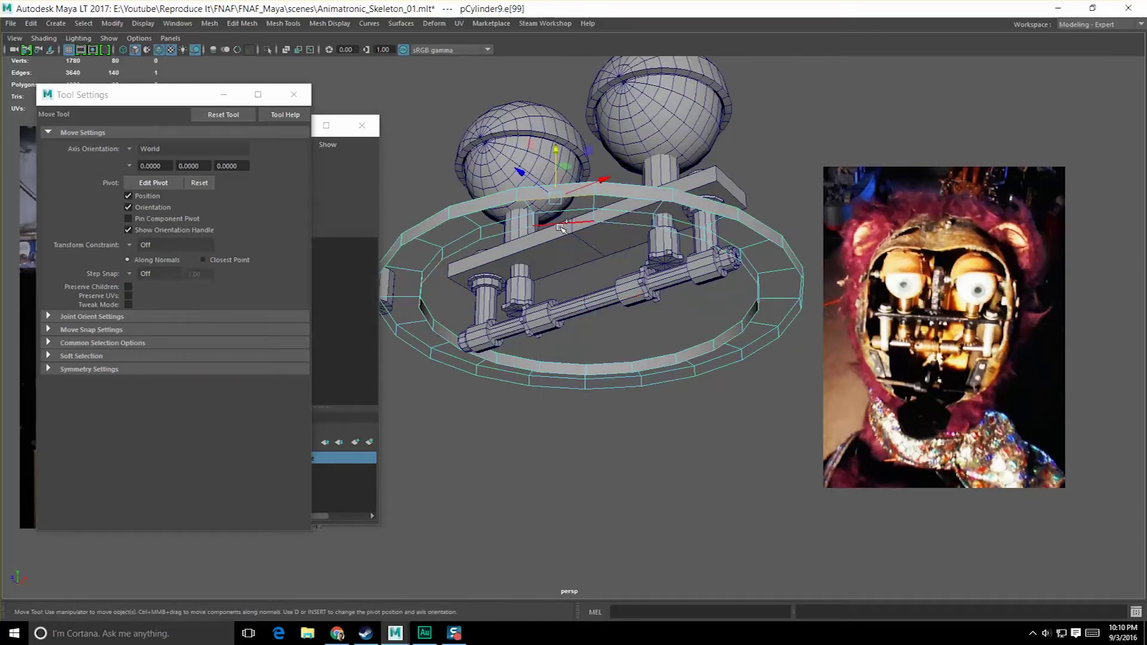
right_click_drag(561, 227, 550, 363, "shift")
key("ctrl+z")
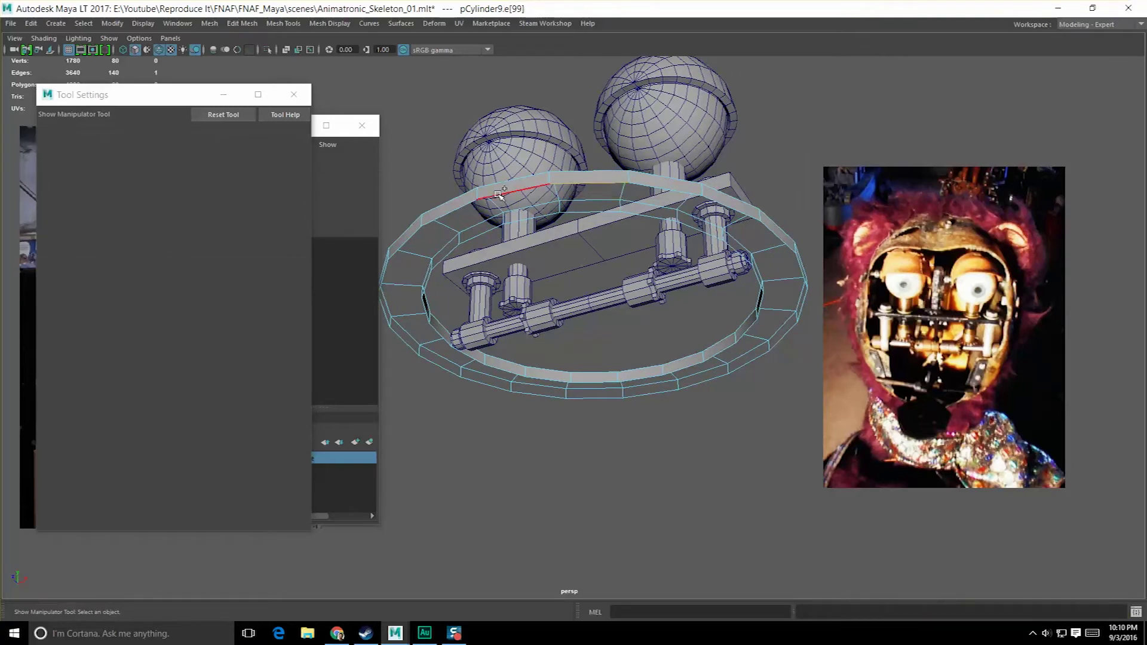
right_click_drag(575, 216, 571, 355, "shift")
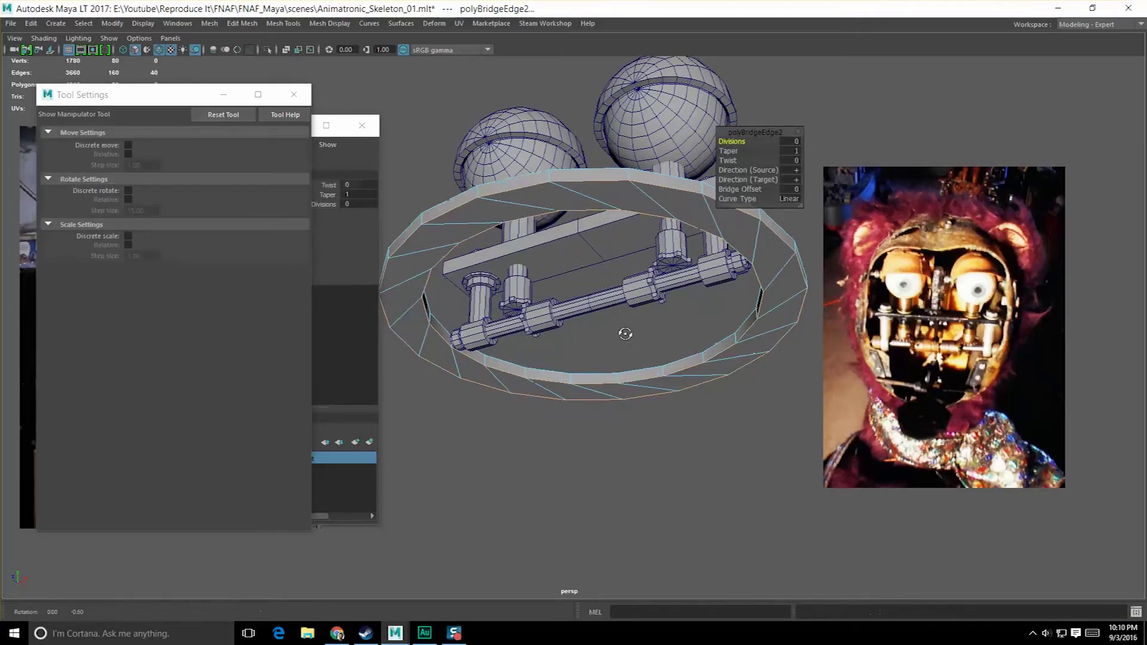
key("ctrl+z")
- Try to close the ring's underside by bridging its inner and outer edges one pair at a time
left_click_drag(577, 239, 583, 303, "alt")
key("q")
right_click(546, 251, "shift")
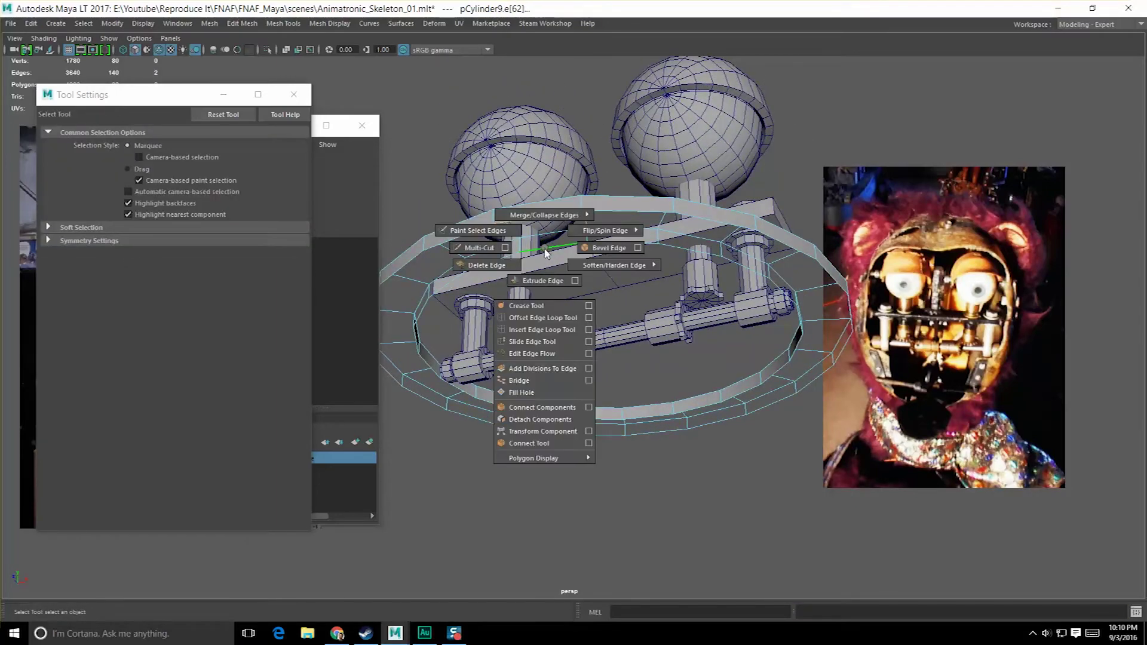
right_click_drag(536, 413, 534, 382, "shift")
middle_click_drag(620, 384, 619, 364, "alt")
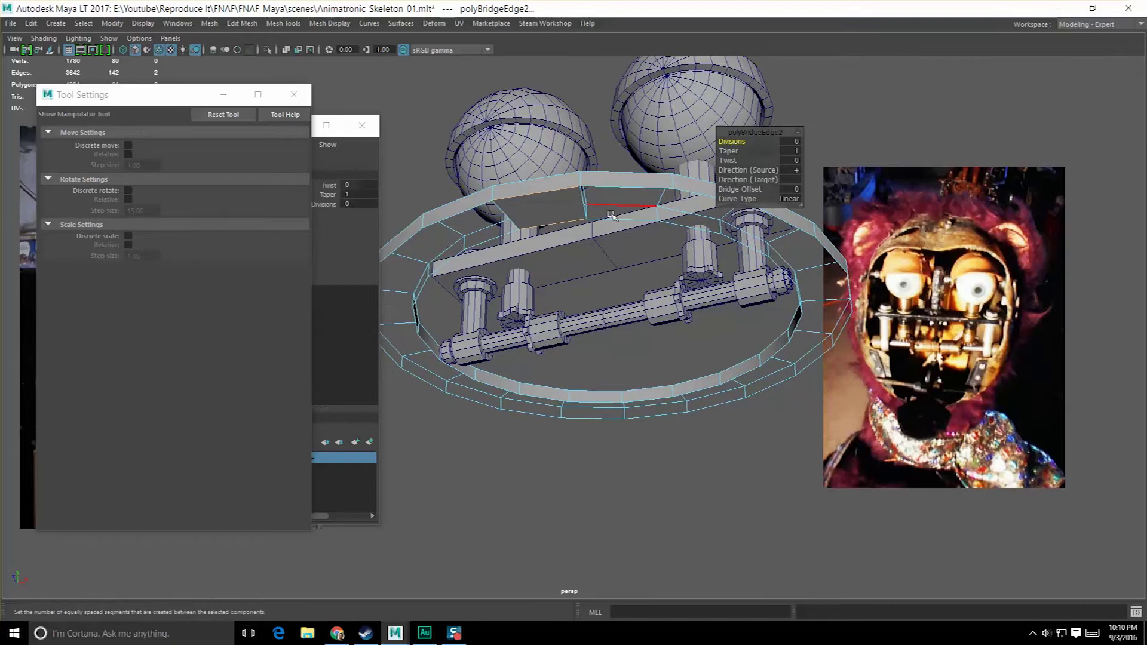
left_click(619, 219)
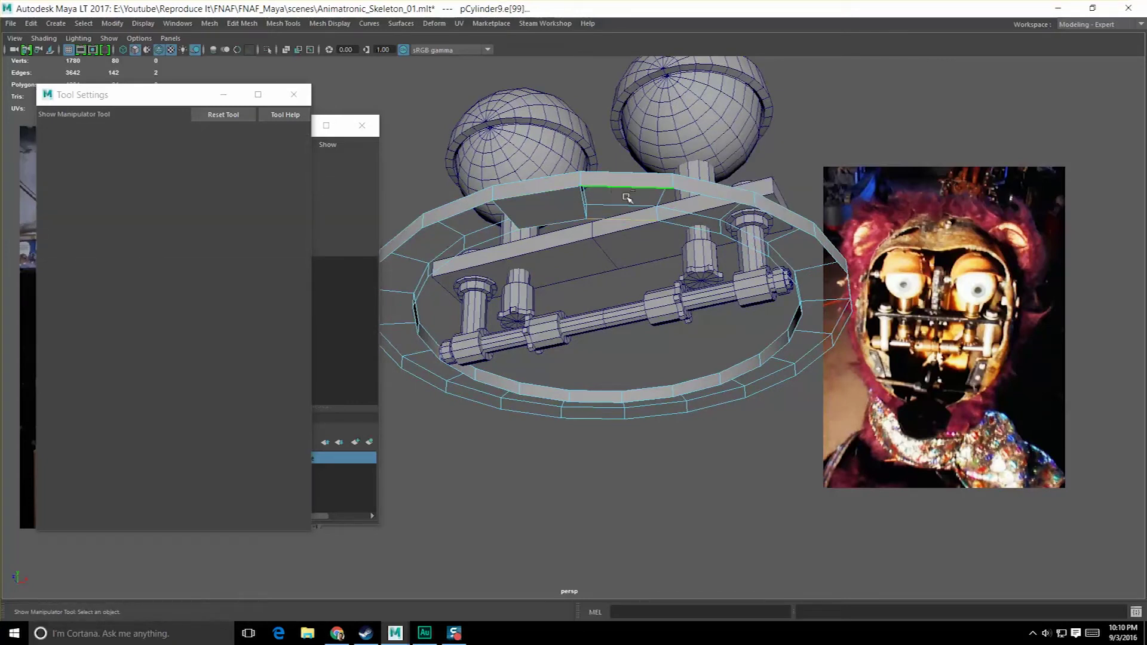
key("g")
left_click(694, 197)
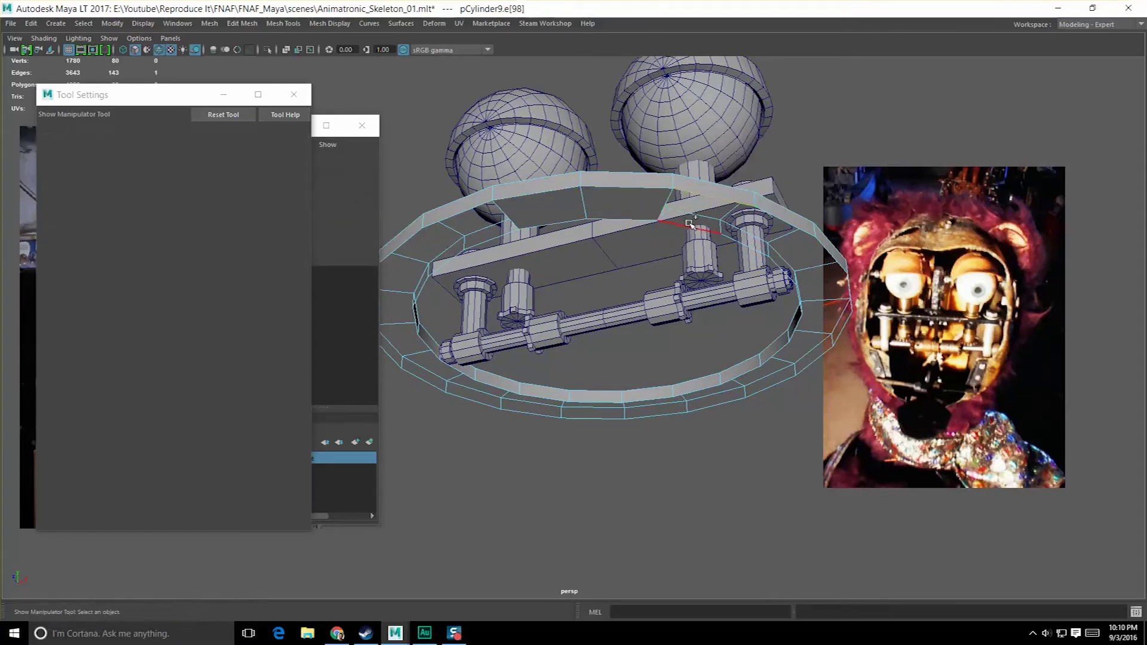
right_click(699, 198, "shift")
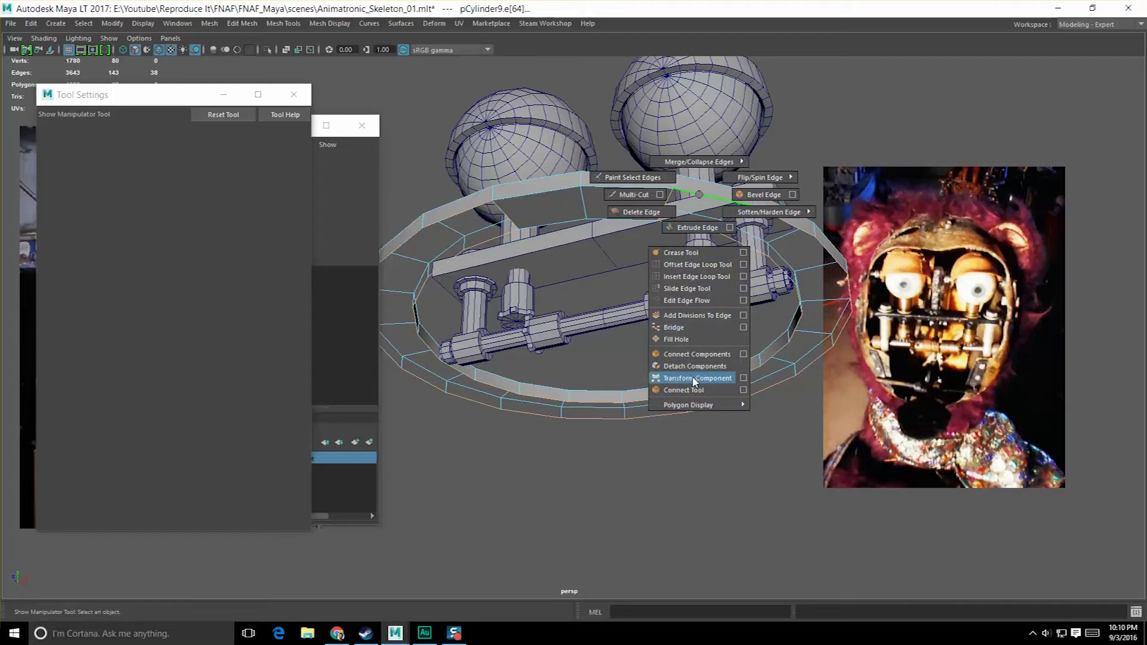
right_click_drag(691, 328, 691, 330, "shift")
left_click_drag(692, 331, 675, 281, "alt")
key("z")
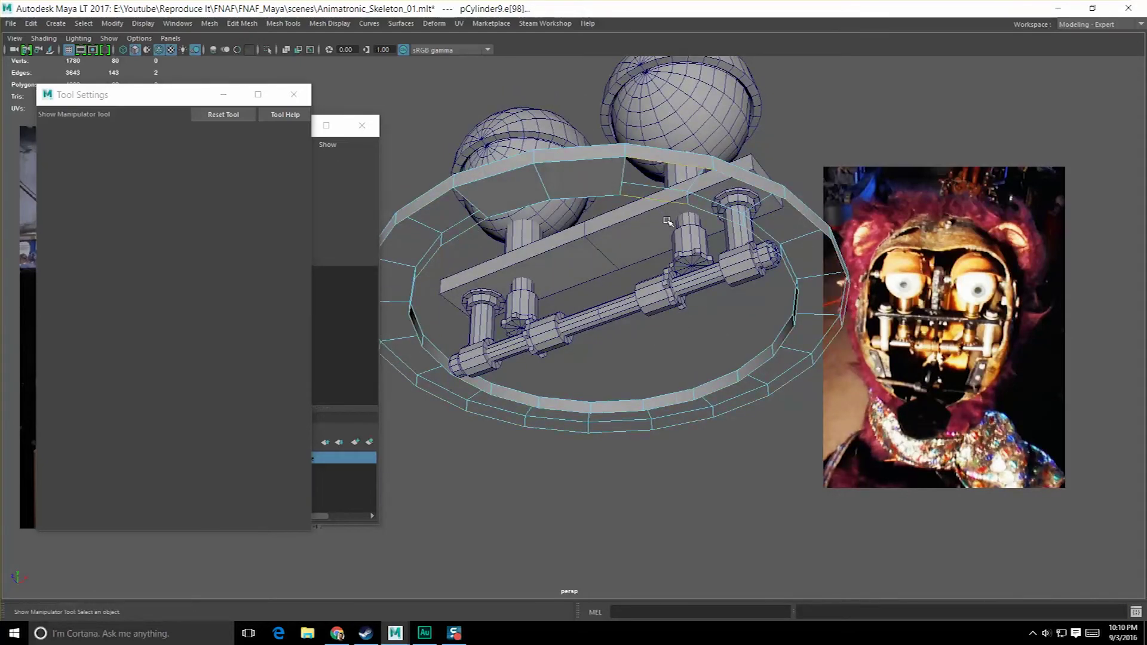
key("g")
left_click_drag(666, 221, 654, 191, "alt")
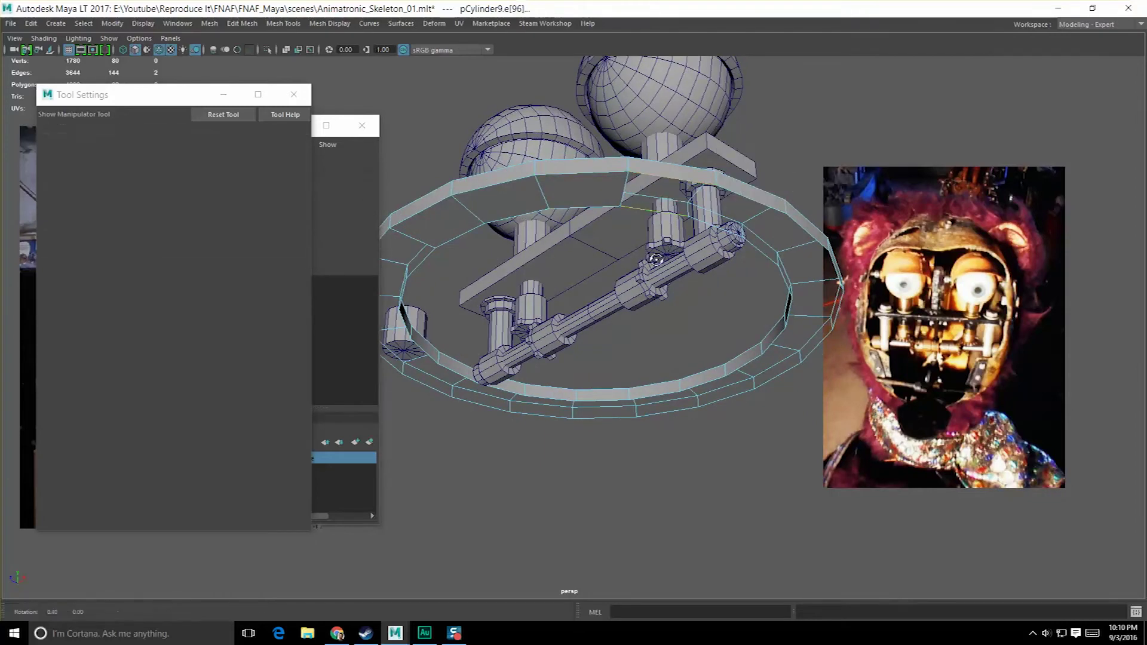
left_click_drag(670, 248, 602, 264, "alt")
key("g")
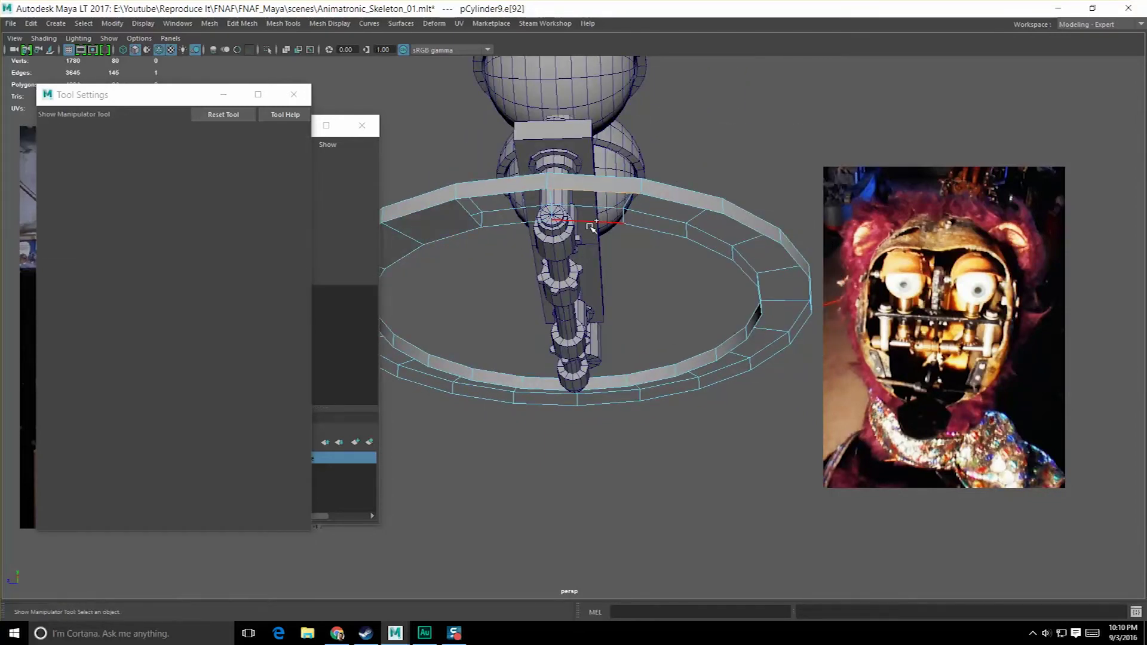
key("g")
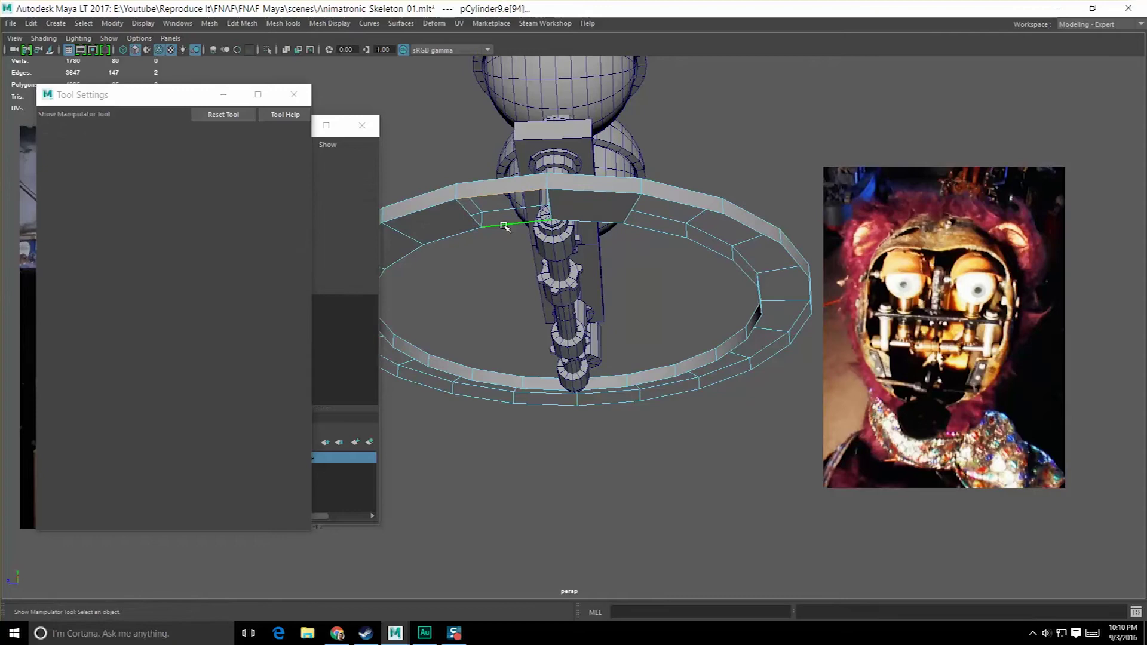
key("g")
left_click_drag(502, 226, 560, 304, "alt")
- Undo the individual edge bridges on the ring's underside
key("ctrl+z")
key("ctrl+z")
key("ctrl+z")
key("ctrl+z")
key("ctrl+z")
key("ctrl+z")
key("ctrl+z")
key("ctrl+z")
key("ctrl+z")
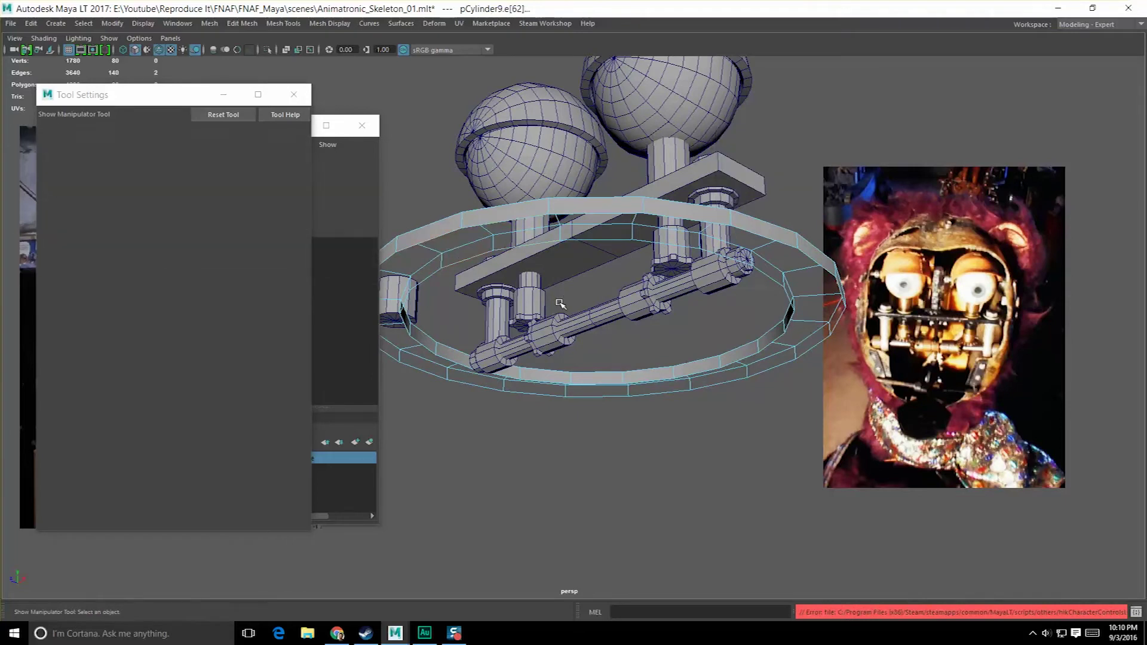
- Mirror the ring across its object Y axis as a combined copy without merging borders
key("w")
key("F8")
left_click_drag(557, 293, 620, 297, "alt")
key("d")
key("ctrl+z")
right_click_drag(589, 281, 651, 383, "shift")
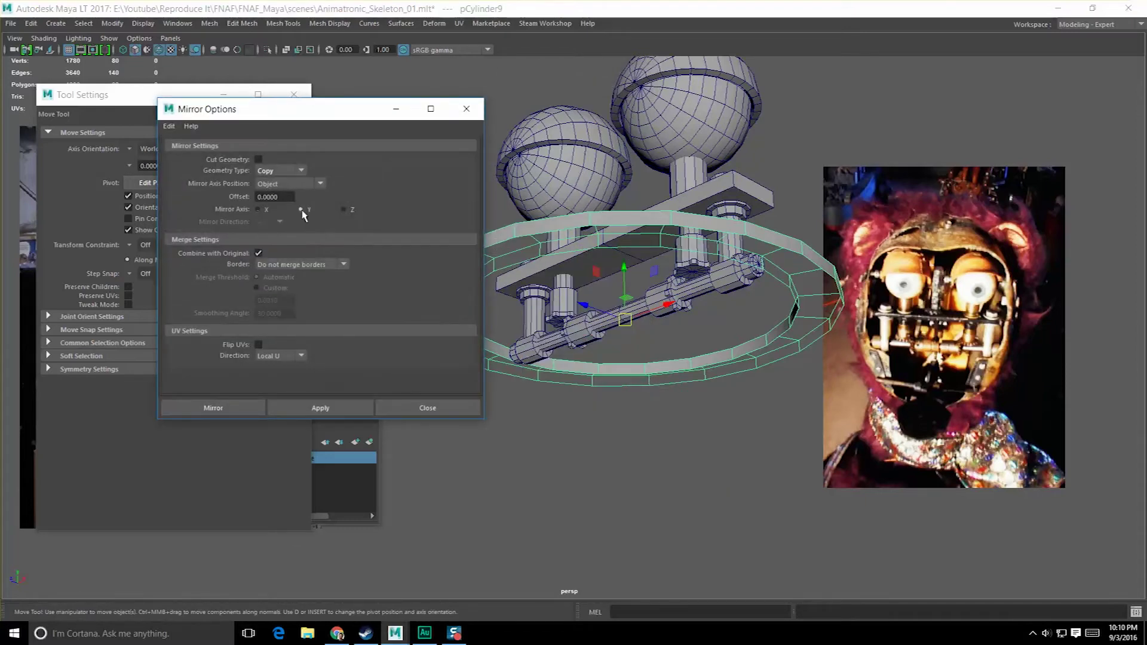
left_click(337, 408)
left_click(410, 405)
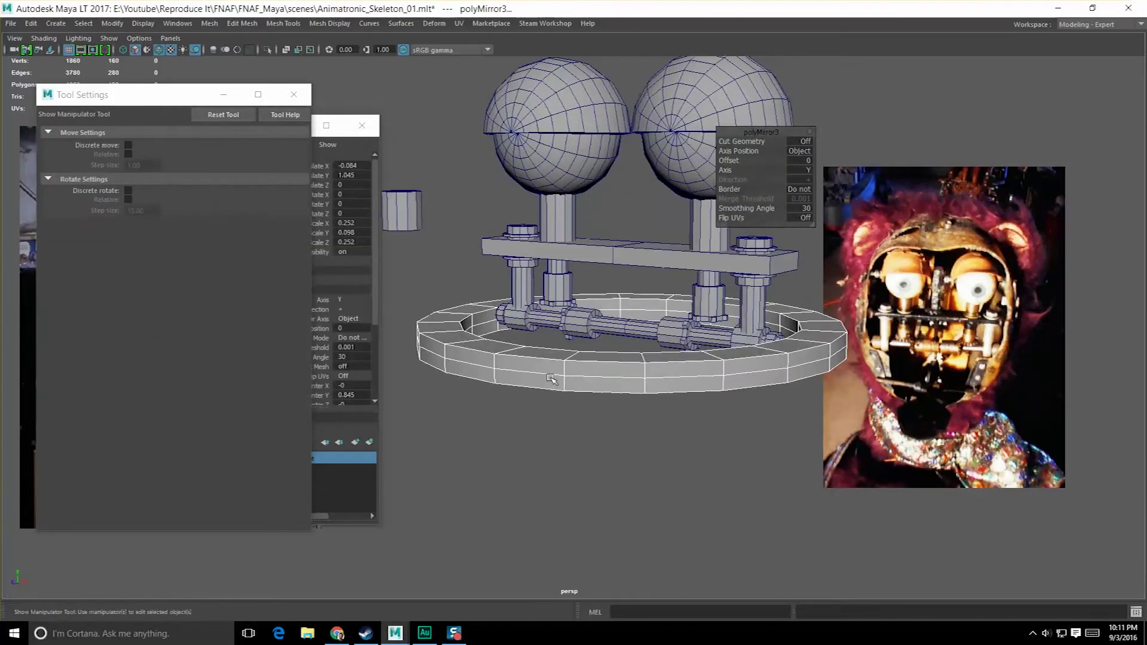
- Narrow the mirrored ring along X to a scale of about 0.236
key("q")
key("F8")
key("F8")
left_click(572, 451)
left_click(576, 385)
left_click_drag(554, 414, 629, 449, "alt")
key("F8")
left_click_drag(622, 442, 607, 401, "alt")
left_click(637, 429)
key("r")
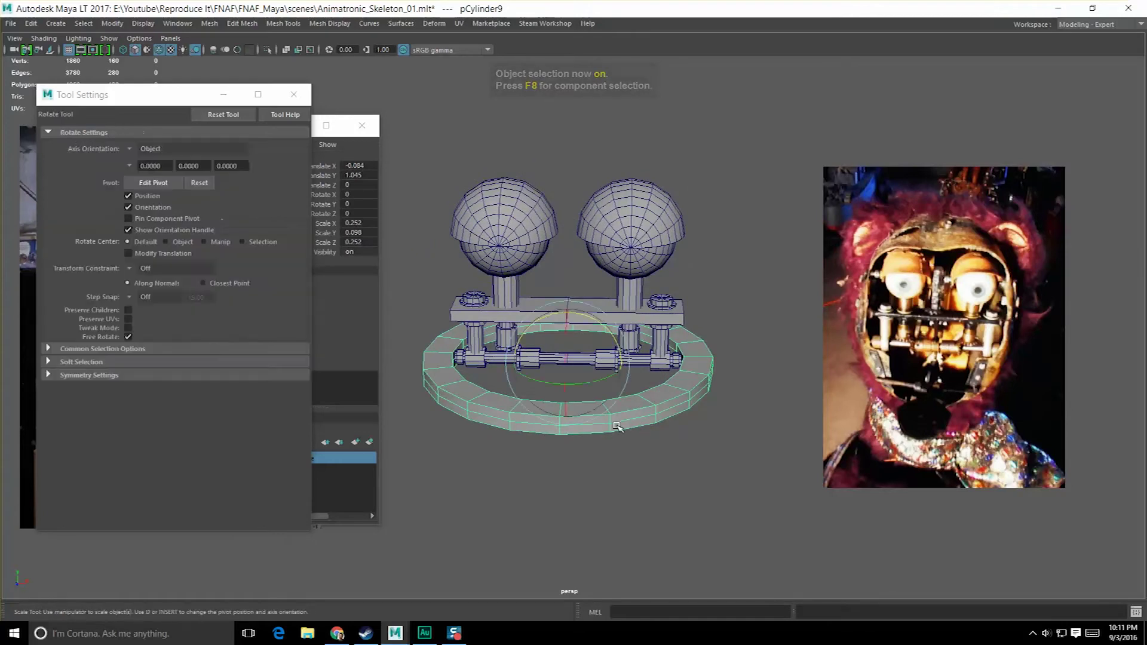
left_click_drag(620, 368, 621, 369)
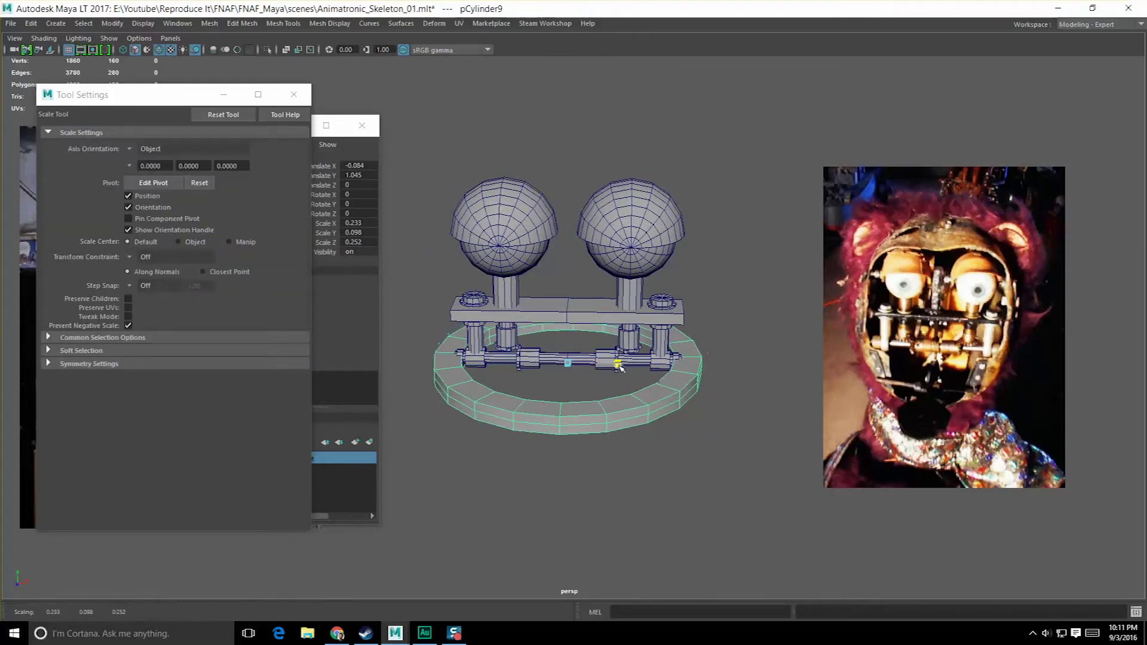
- Try shifting the ring along Z relative to the eye mechanism
left_click_drag(648, 412, 604, 399, "alt")
left_click(607, 475)
left_click_drag(613, 478, 589, 415, "alt")
left_click(580, 412)
key("w")
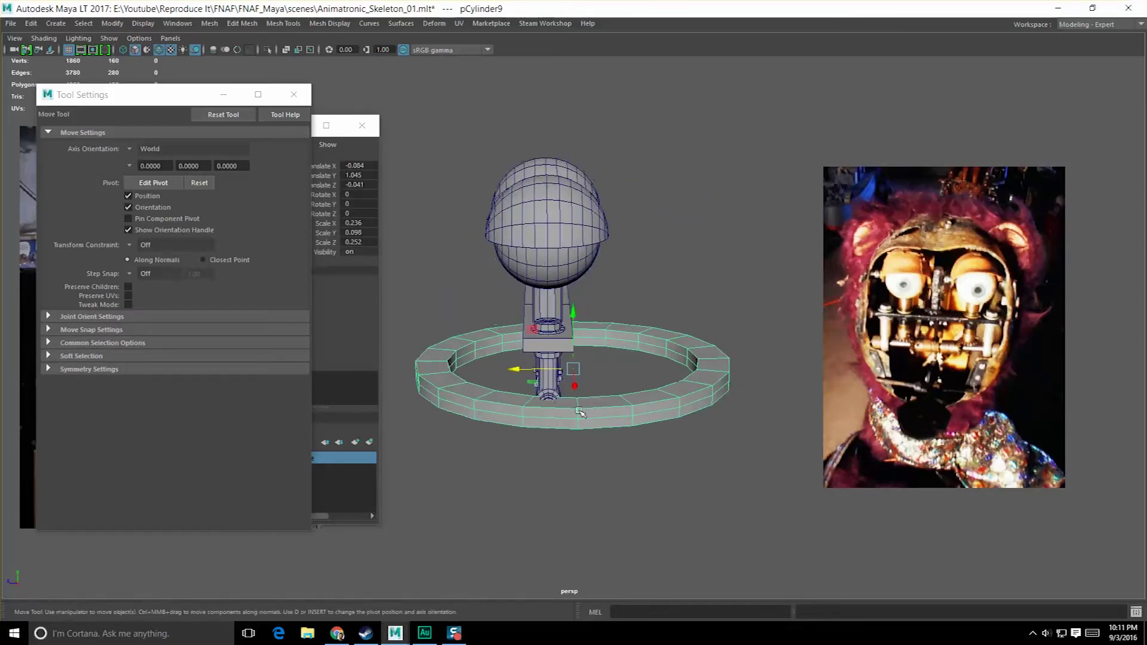
left_click_drag(532, 370, 505, 370)
left_click_drag(538, 385, 496, 398, "alt")
- Switch briefly to Chrome for the FNAF reference images, return to Maya and examine the ring's fit around the eye mechanism
key("q")
left_click(602, 469)
left_click_drag(602, 469, 605, 432, "alt")
left_click(337, 634)
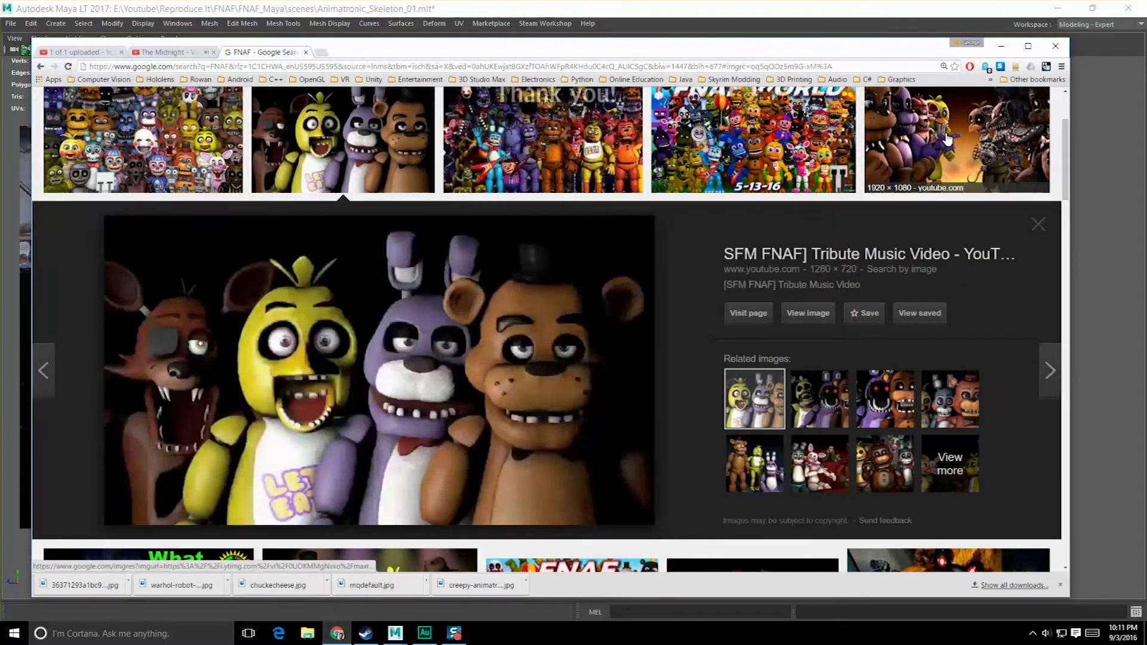
left_click(1001, 47)
left_click_drag(502, 337, 553, 338, "alt")
left_click(522, 384)
left_click_drag(523, 389, 558, 405, "alt")
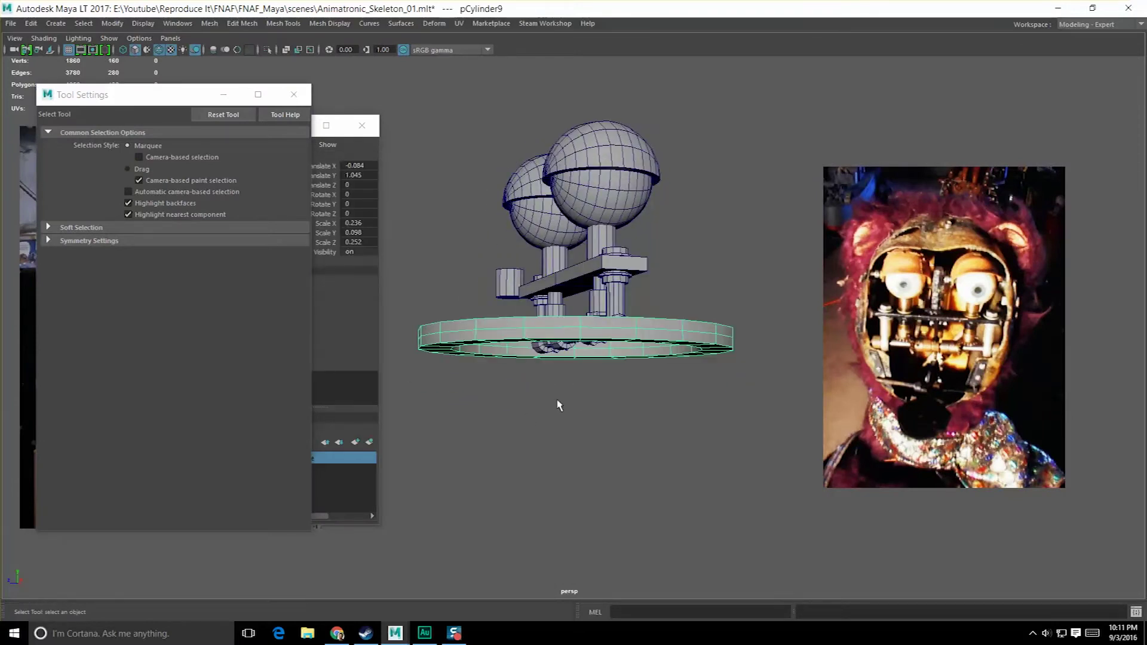
- Duplicate the ring, move the copy below the original and delete half of its faces
left_click_drag(643, 421, 634, 420, "alt")
key("ctrl+d")
key("w")
left_click_drag(576, 326, 580, 379)
left_click_drag(671, 409, 643, 374, "alt")
right_click_drag(622, 303, 624, 339)
left_click_drag(625, 346, 814, 536, "alt")
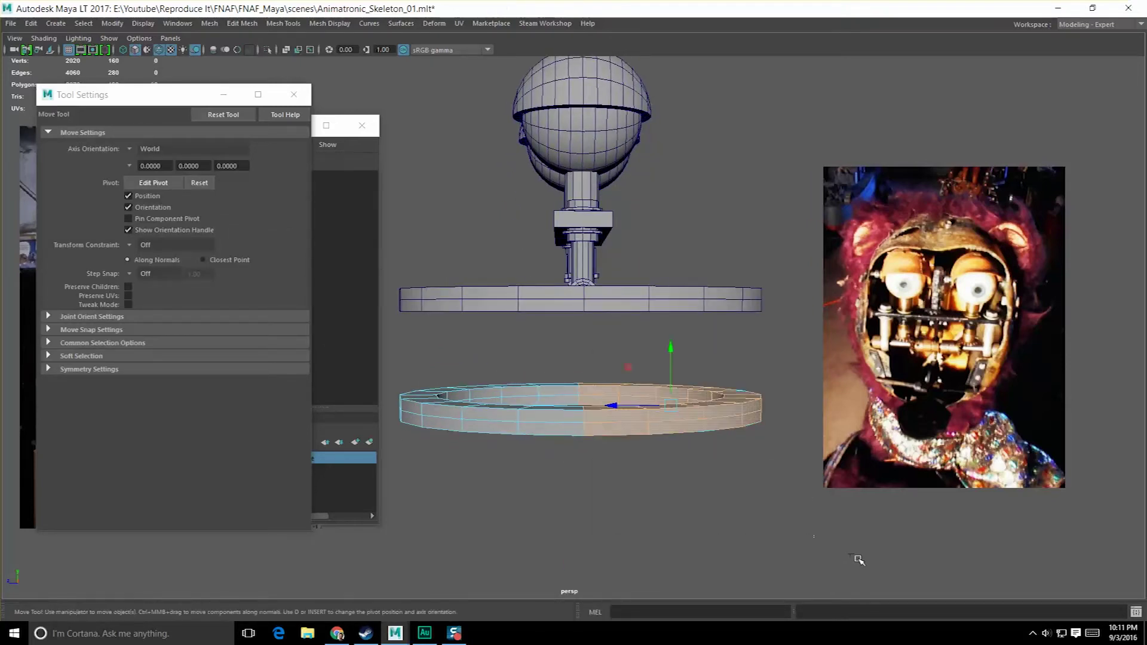
key("backslash")
key("Delete")
- Select a border edge loop at the half-ring copy's open end, then delete the whole copy
scroll(656, 458, "up", 1)
left_click_drag(683, 454, 597, 469, "alt")
key("q")
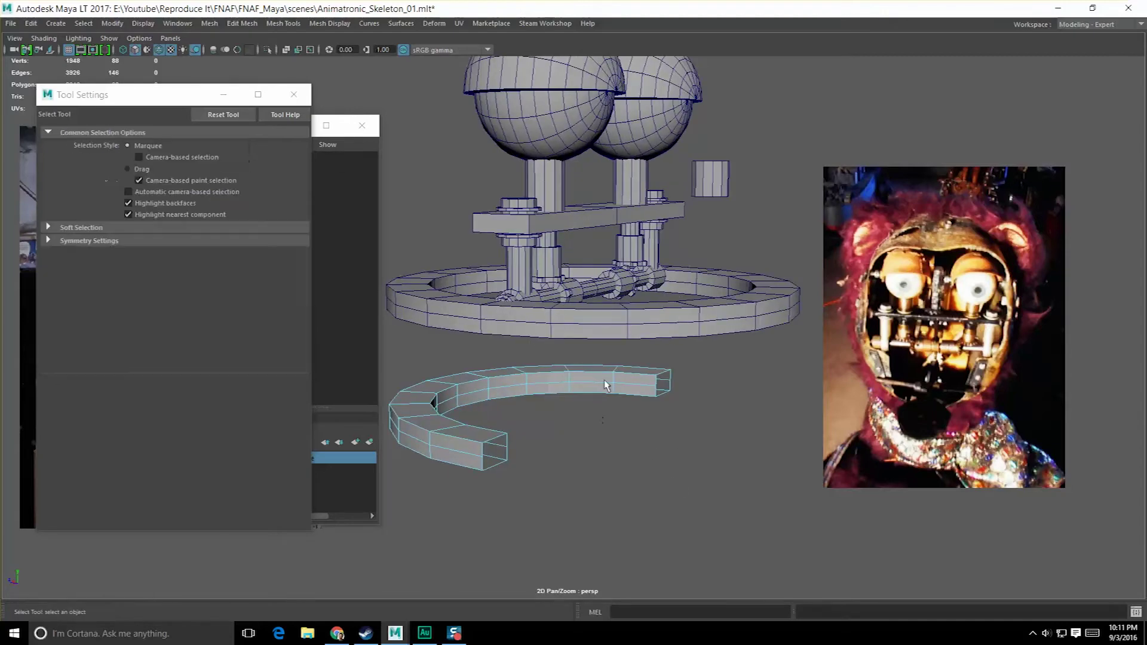
right_click_drag(604, 379, 605, 337)
double_click(660, 379)
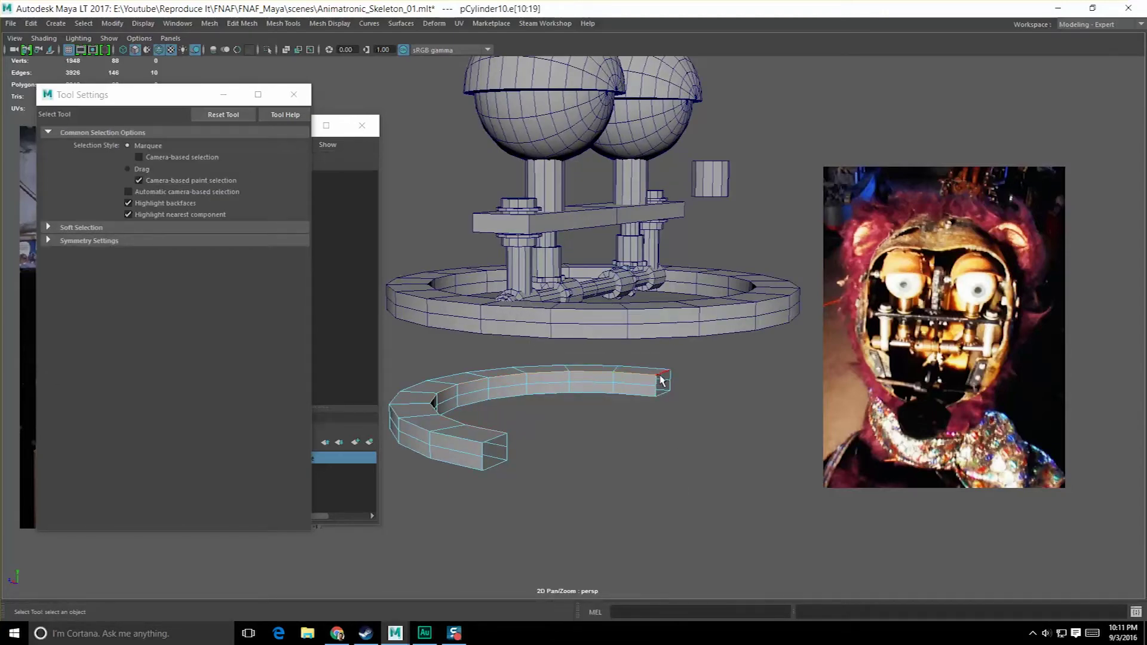
right_click_drag(661, 394, 688, 416)
left_click_drag(692, 419, 454, 394, "alt")
left_click(596, 312)
left_click_drag(596, 317, 600, 398, "alt")
left_click(512, 378)
key("Delete")
- Merge all vertices of the original ring with a threshold of 0.01 and return to object selection
left_click(590, 332)
scroll(591, 333, "up", 1)
right_click_drag(592, 304, 572, 345)
right_click_drag(534, 299, 533, 302)
left_click_drag(583, 388, 578, 368, "alt")
scroll(579, 374, "down", 3)
left_click_drag(427, 226, 925, 470)
right_click_drag(713, 345, 725, 301, "shift")
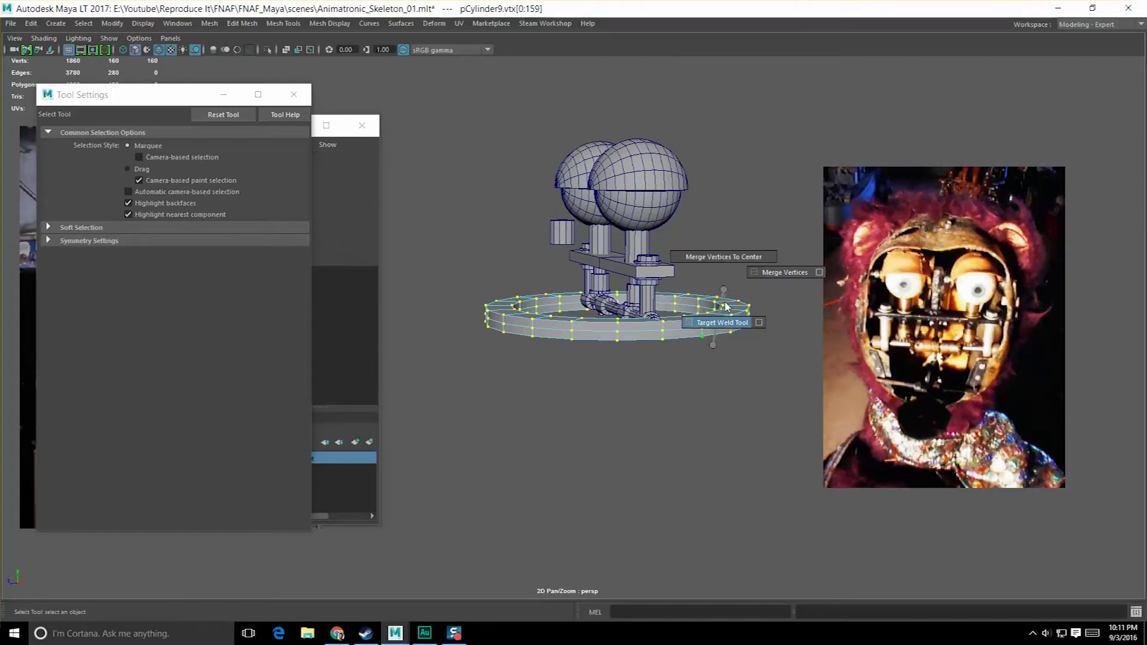
right_click_drag(794, 280, 820, 272, "shift")
left_click(352, 320)
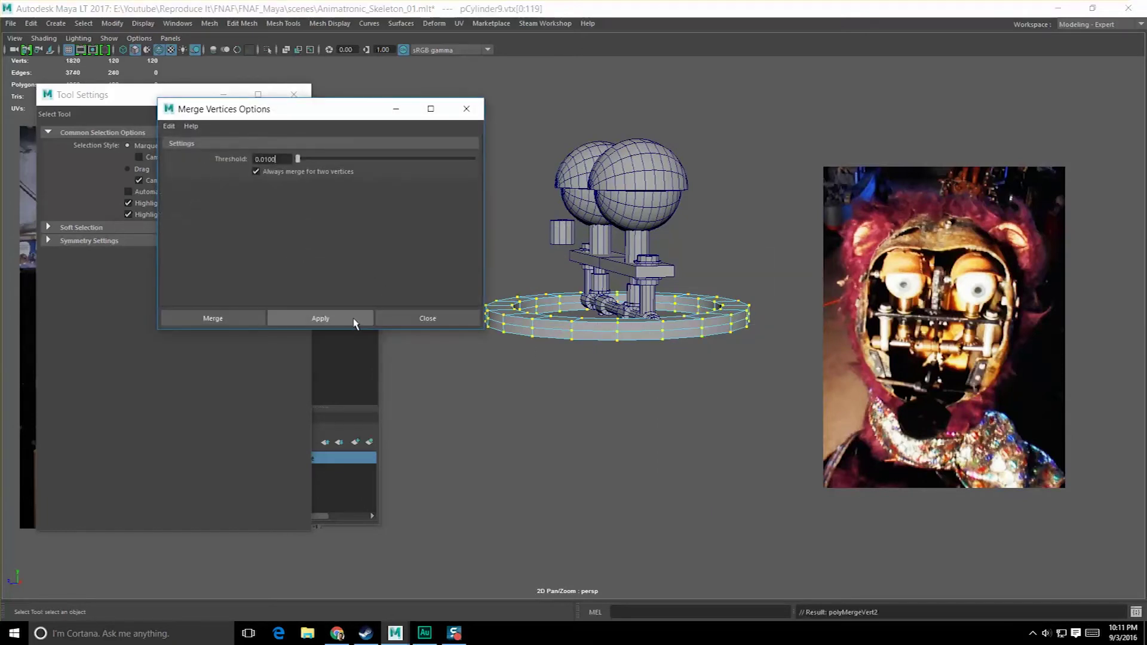
left_click(426, 320)
left_click_drag(427, 335, 594, 400, "alt")
key("F8")
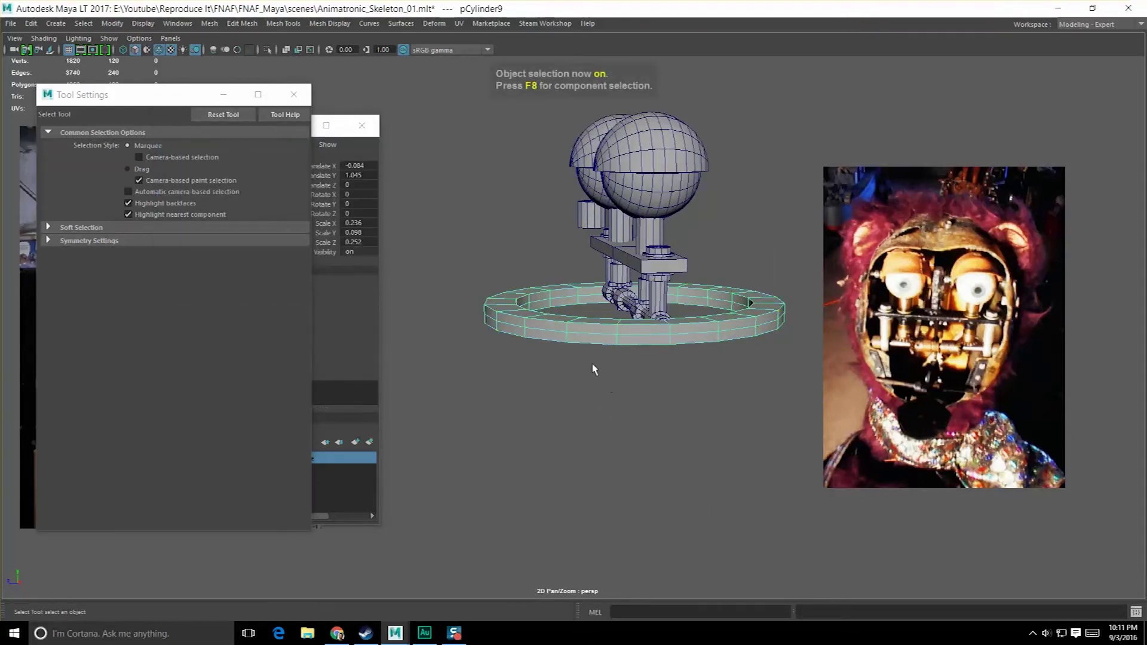
- Select the ring's lower outer edge loop and inspect it from the side
left_click(606, 382)
right_click_drag(595, 304, 596, 274)
double_click(594, 331)
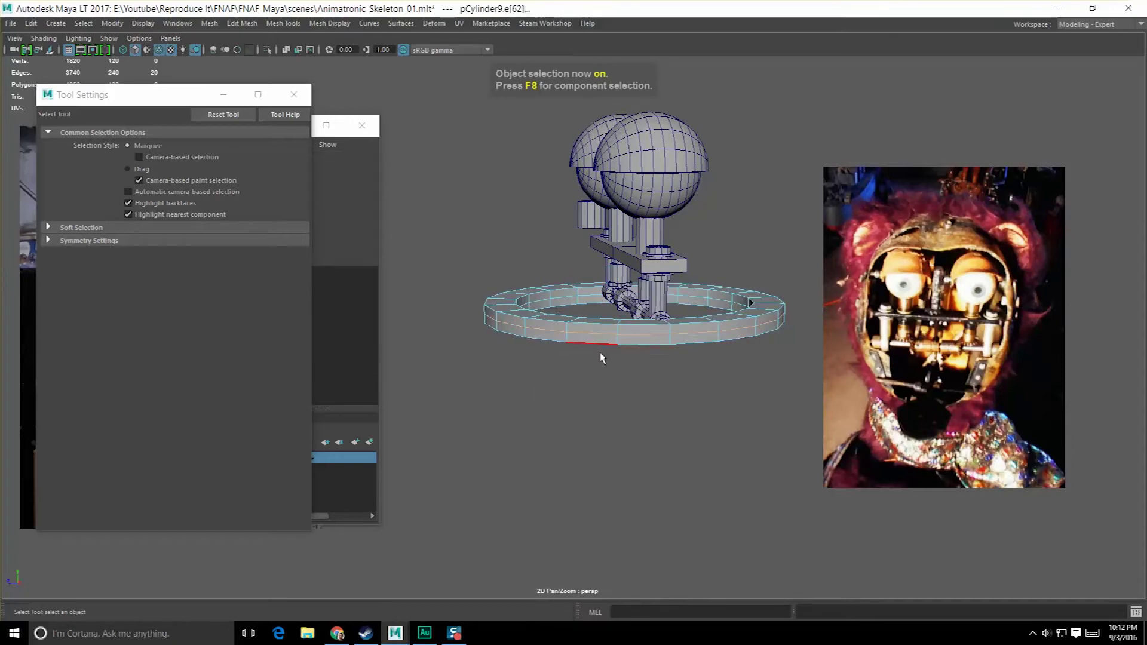
left_click_drag(599, 351, 622, 402, "alt")
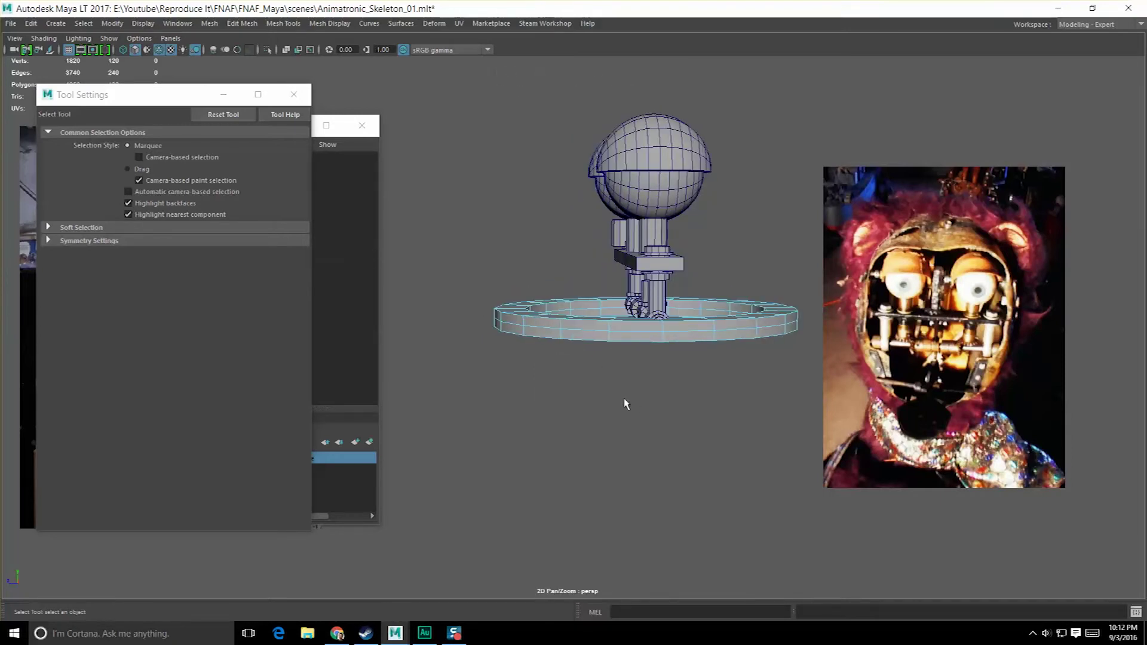
- Duplicate the merged ring and lower the copy to a Translate Y of about 0.939
key("F8")
key("w")
key("ctrl+d")
left_click_drag(646, 261, 646, 318)
right_click_drag(651, 383, 703, 433, "alt")
left_click_drag(703, 432, 604, 436, "alt")
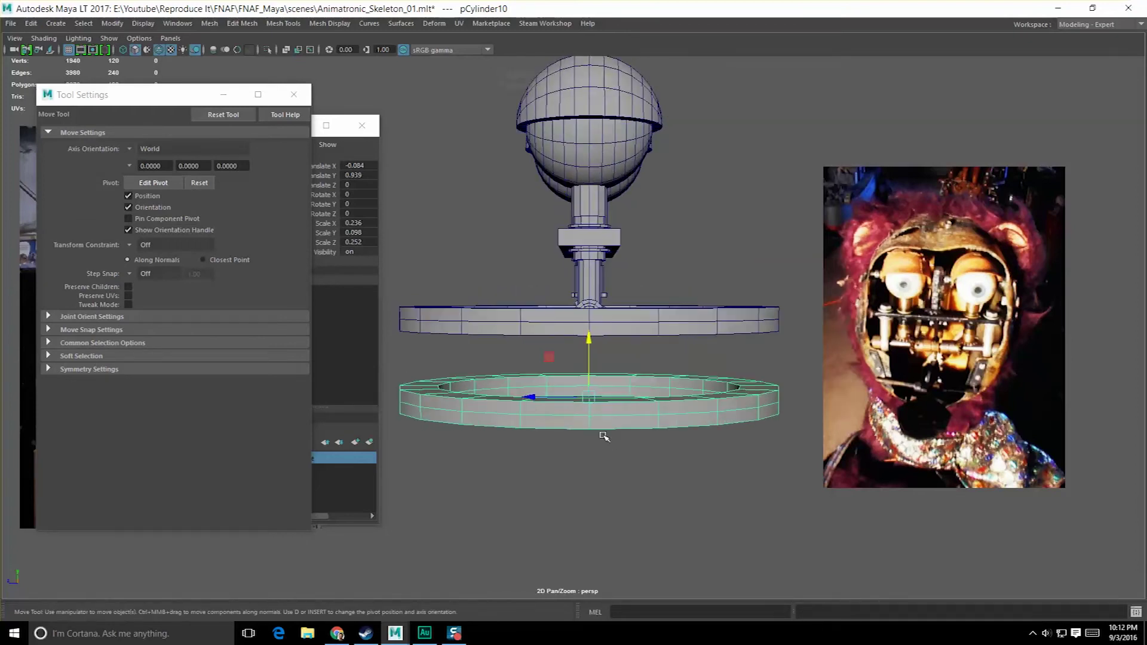
- Delete half of the lower ring copy so that an open half ring remains
key("q")
right_click_drag(647, 304, 653, 336)
left_click_drag(662, 370, 640, 395, "alt")
left_click_drag(650, 360, 837, 483)
key("Delete")
left_click_drag(715, 426, 546, 418, "alt")
- Fill the holes at both open ends of the half ring
right_click_drag(549, 304, 550, 278)
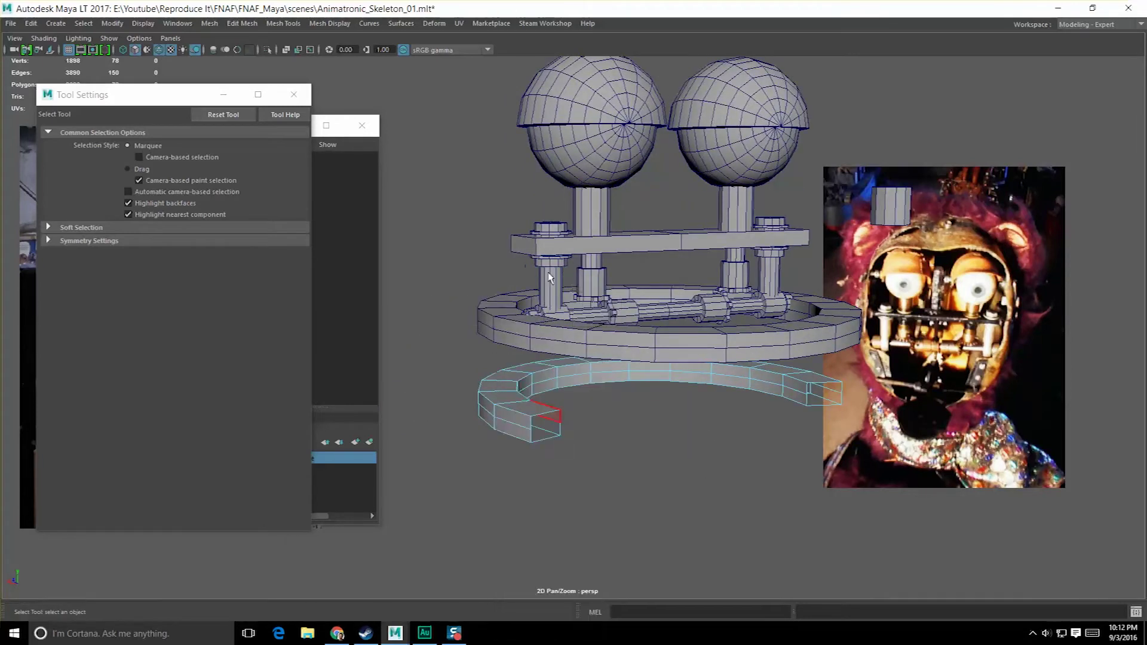
left_click(549, 414)
right_click_drag(549, 413, 547, 445, "shift")
right_click_drag(545, 596, 555, 552, "shift")
middle_click_drag(704, 488, 603, 488, "alt")
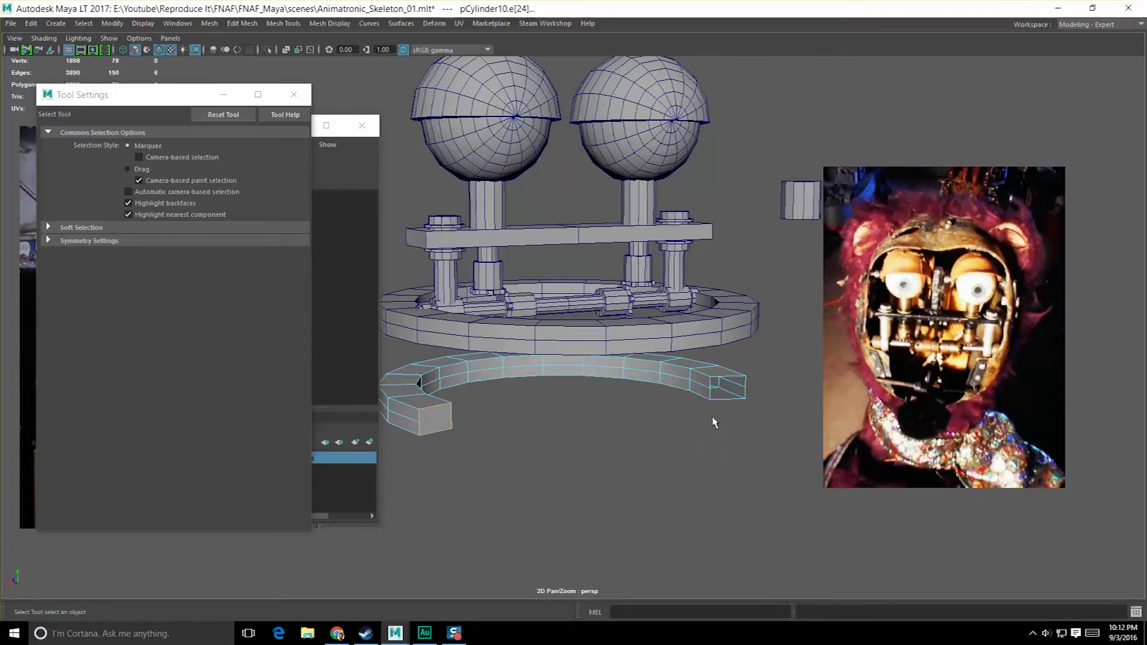
right_click_drag(722, 404, 711, 551, "shift")
- Cut an edge across each end cap of the half ring with Multi-Cut and return to object mode
right_click_drag(686, 404, 716, 396, "shift")
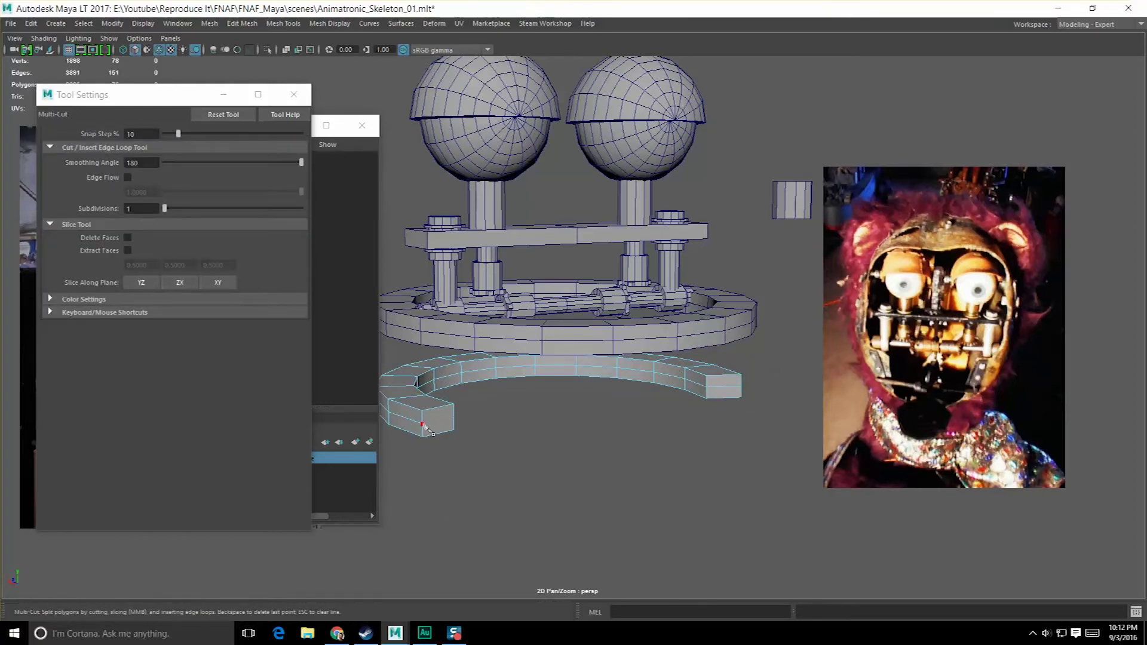
right_click(501, 469)
scroll(501, 468, "down", 1)
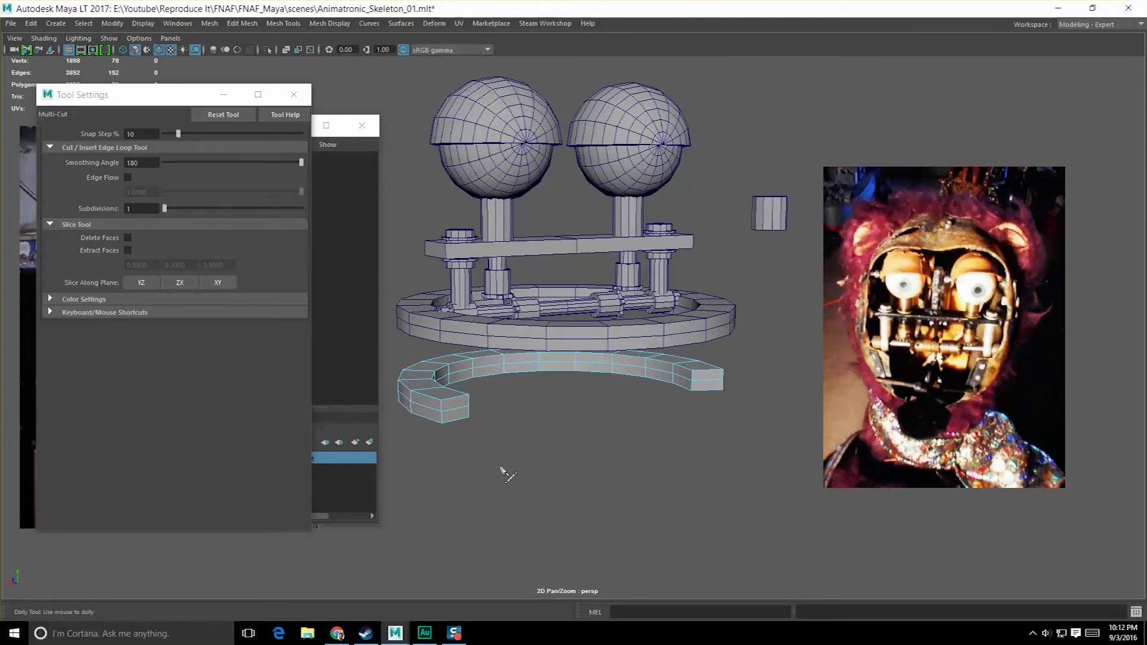
key("F8")
key("q")
left_click(500, 468)
- Move the half ring's pivot to its open ends
left_click_drag(499, 469, 590, 418, "alt")
left_click(591, 417)
key("w")
left_click_drag(640, 454, 606, 446, "alt")
key("d")
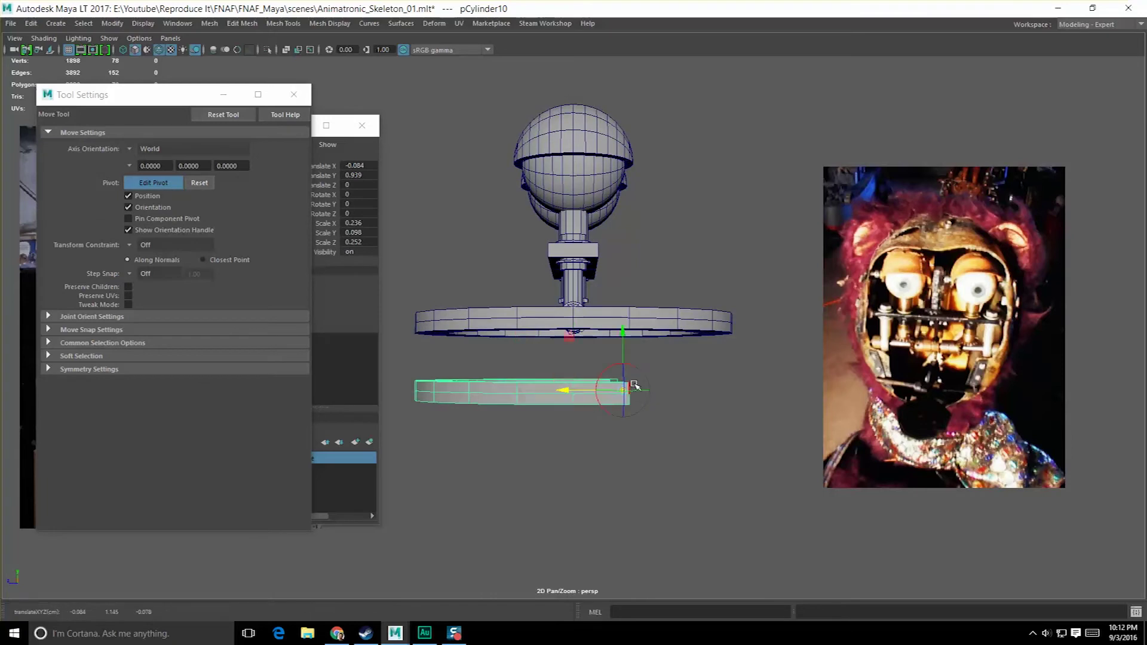
key("d")
left_click_drag(620, 440, 616, 418, "alt")
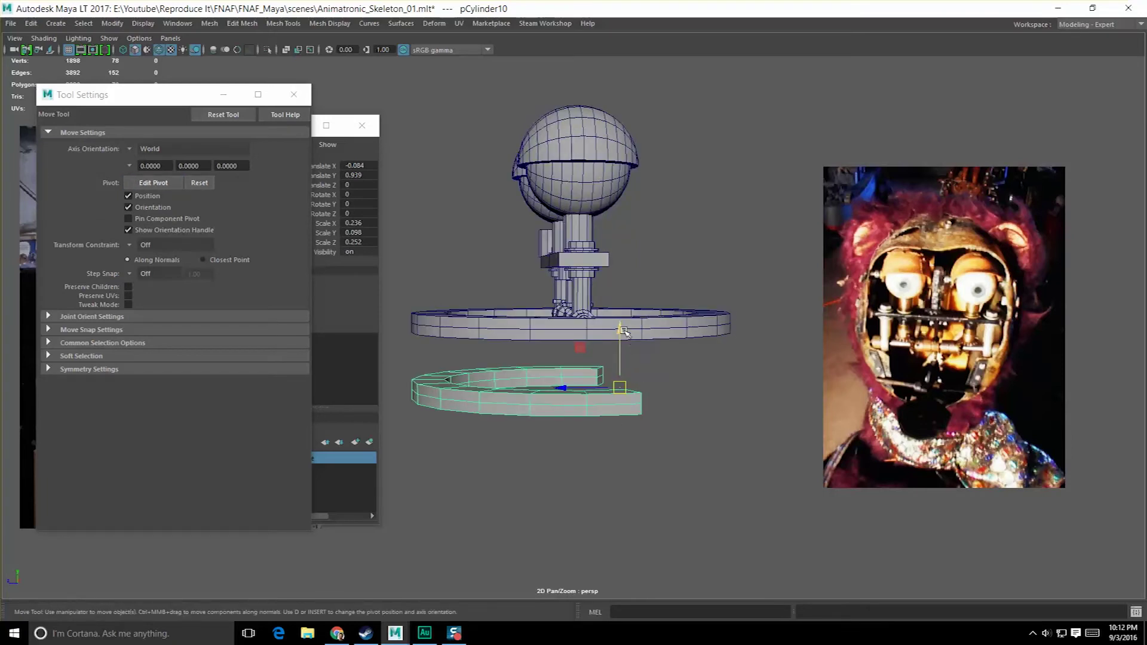
- Raise the half ring to a Translate Y of about 0.956 and tilt it to about 5.674 degrees around X
key("e")
left_click_drag(592, 334, 576, 353)
key("q")
left_click(497, 384)
left_click_drag(498, 384, 626, 447, "alt")
left_click(646, 493)
key("r")
key("e")
mouse_move(624, 382)
left_mouse_down()
mouse_move(611, 358)
mouse_move(619, 367)
mouse_move(604, 384)
mouse_move(620, 368)
left_mouse_up()
left_click_drag(557, 503, 633, 479, "alt")
key("q")
left_click_drag(584, 440, 509, 426, "alt")
- Switch to Chrome to check the FNAF reference images, return to Maya and compare the half ring
left_click(337, 633)
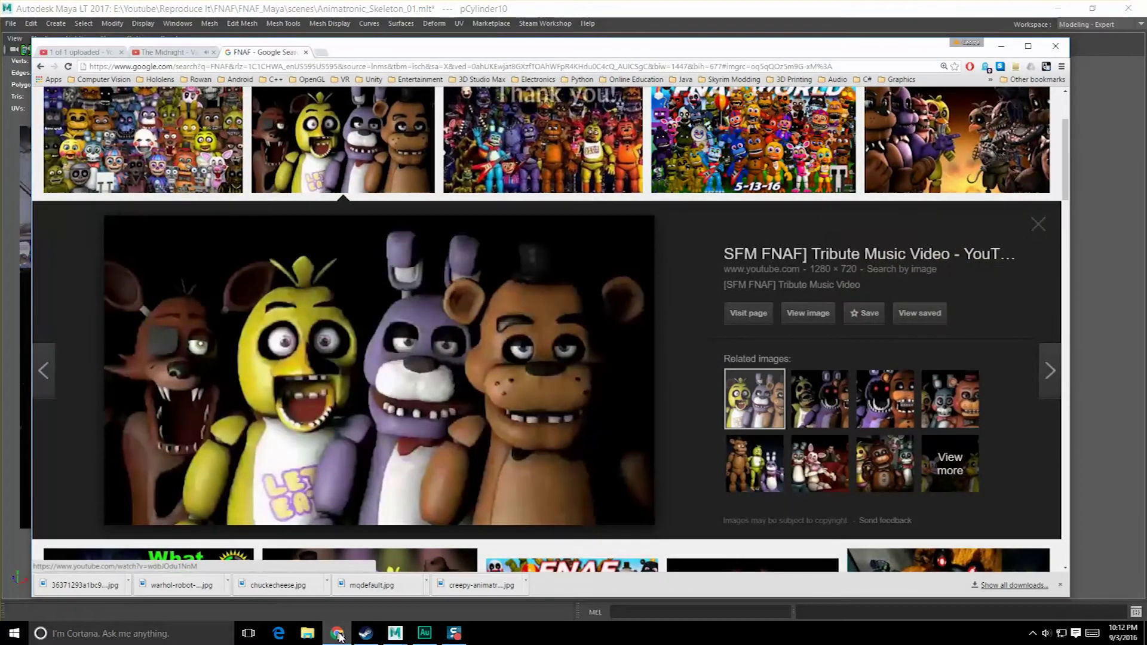
left_click(337, 633)
left_click_drag(585, 185, 368, 603, "alt")
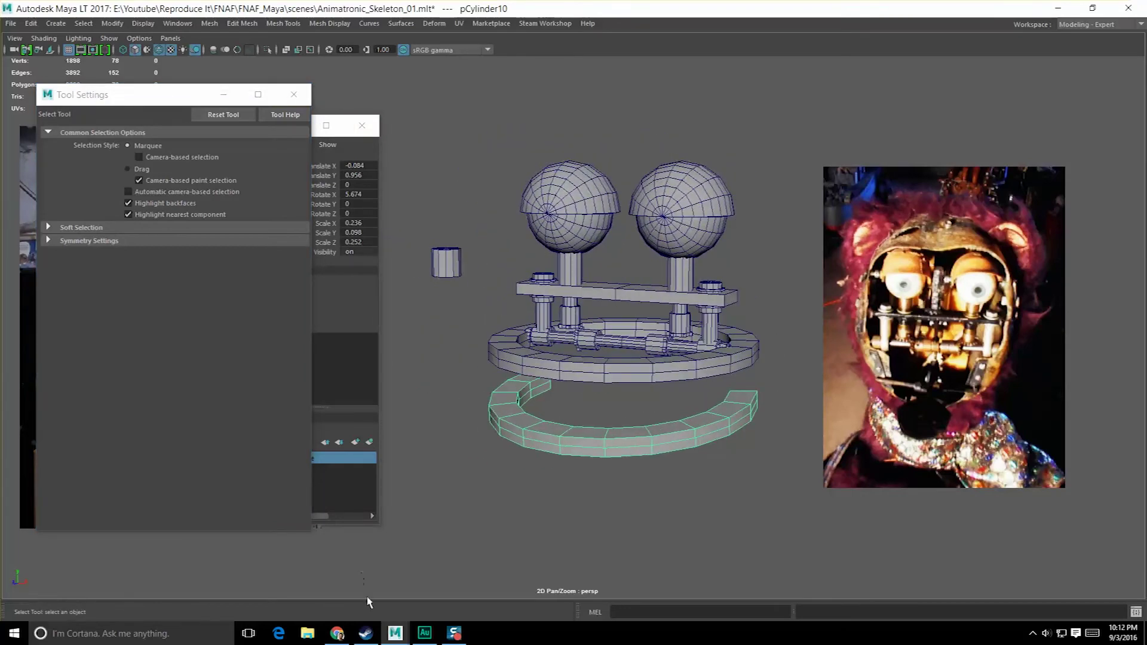
left_click(339, 635)
left_click(343, 636)
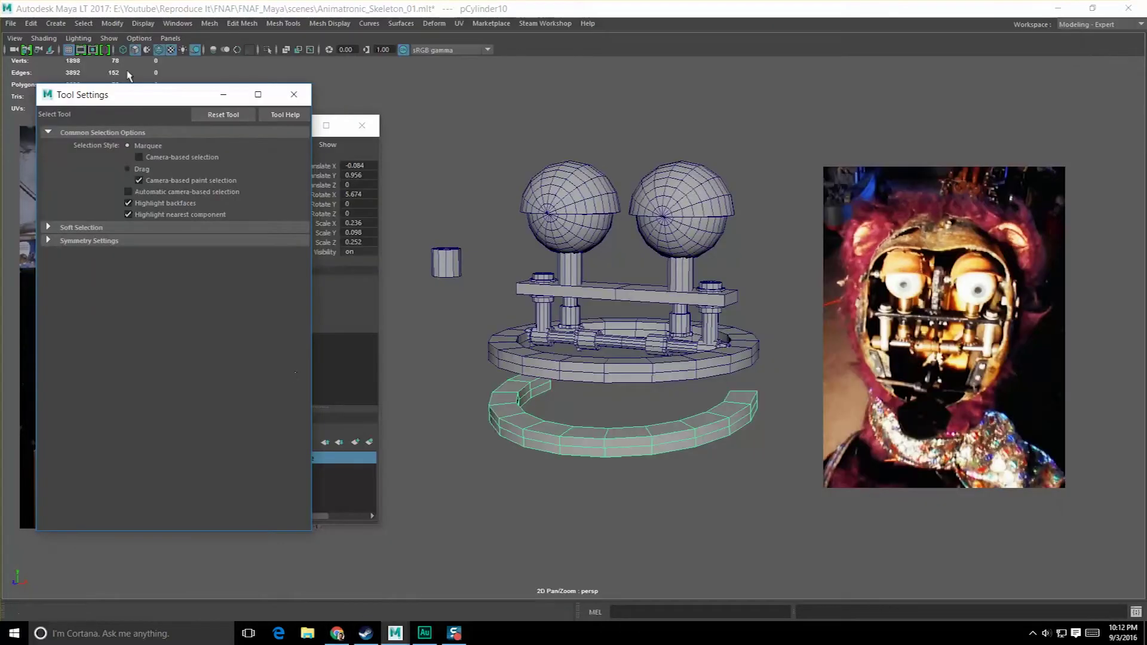
left_click(112, 23)
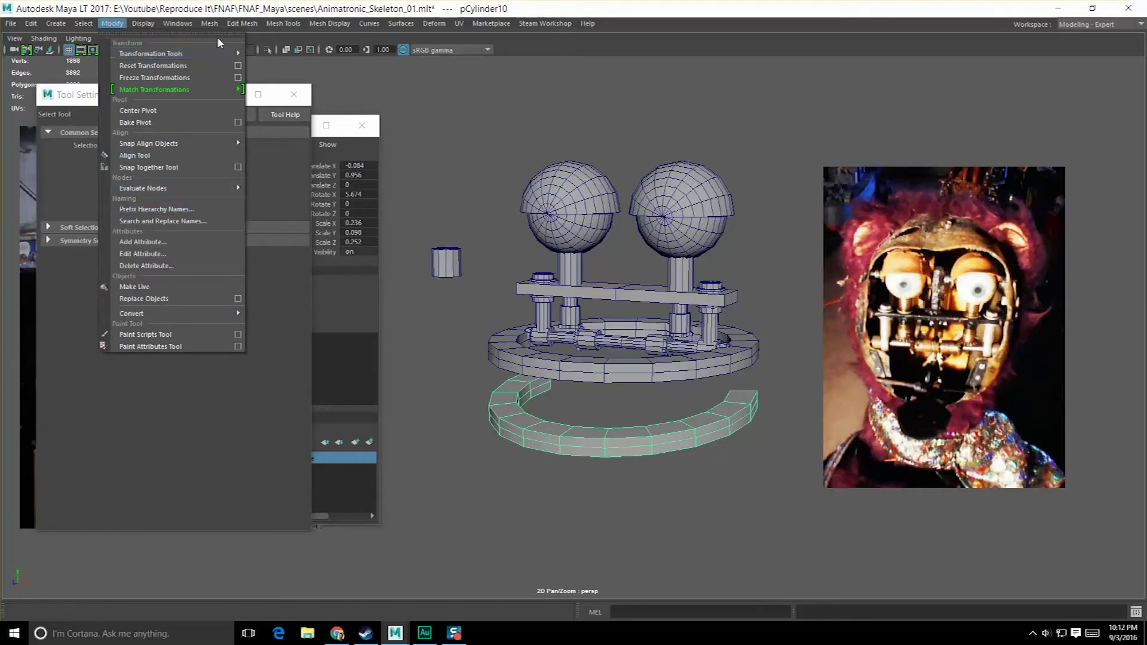
mouse_move(149, 25)
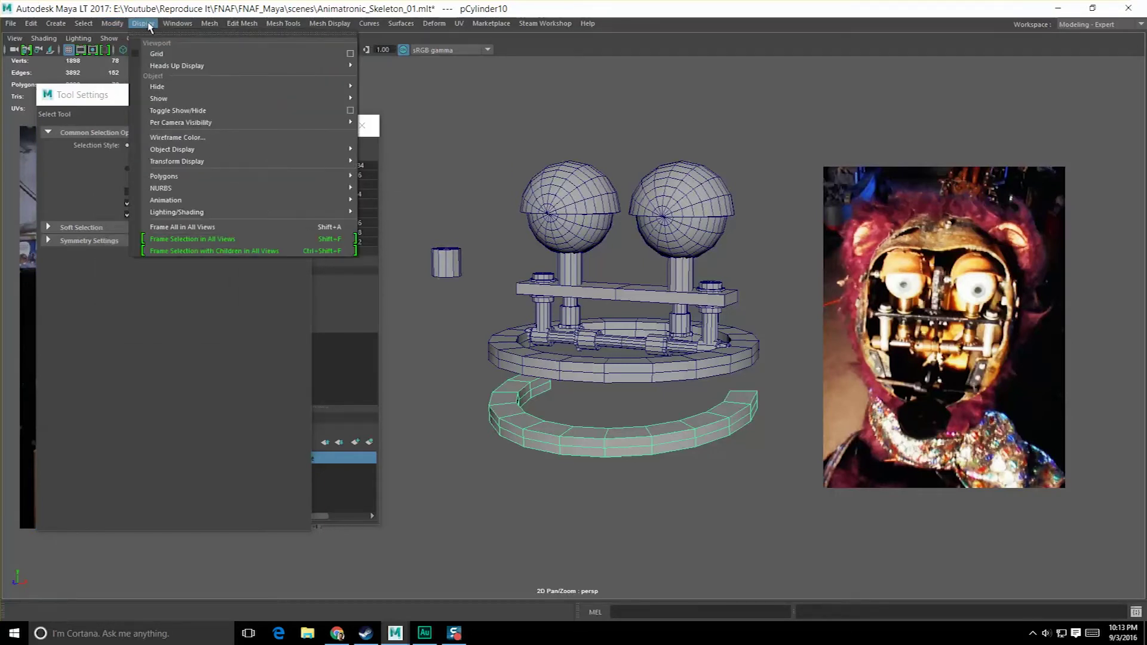
mouse_move(105, 31)
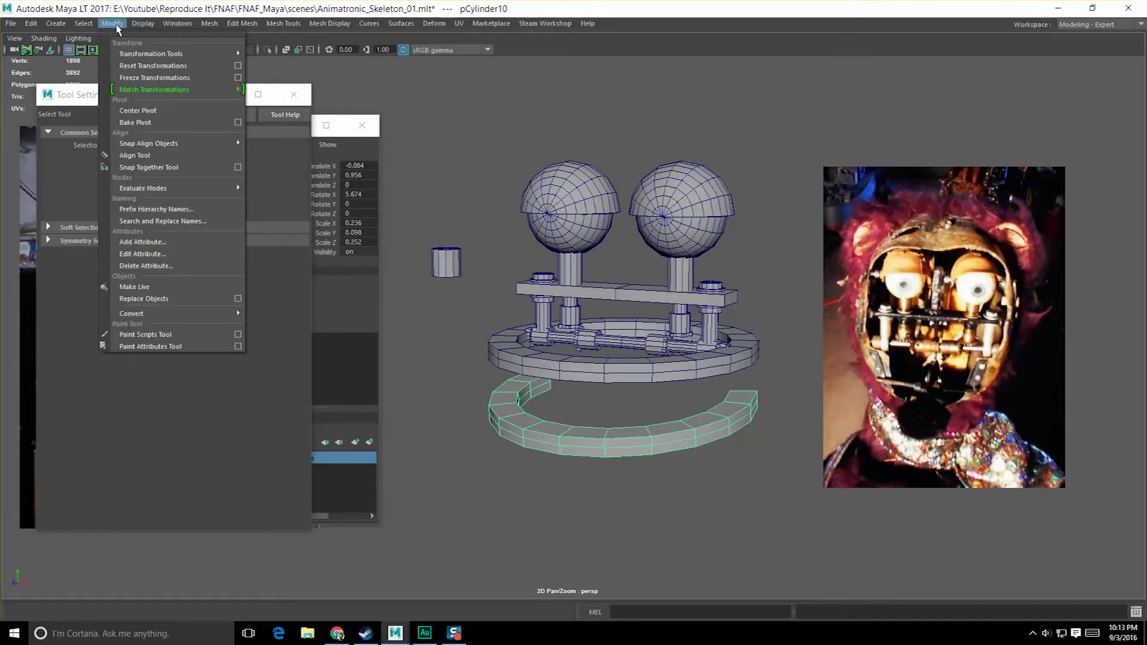
left_click(114, 25)
key("space")
left_click(533, 94)
mouse_move(554, 94)
left_click(498, 93)
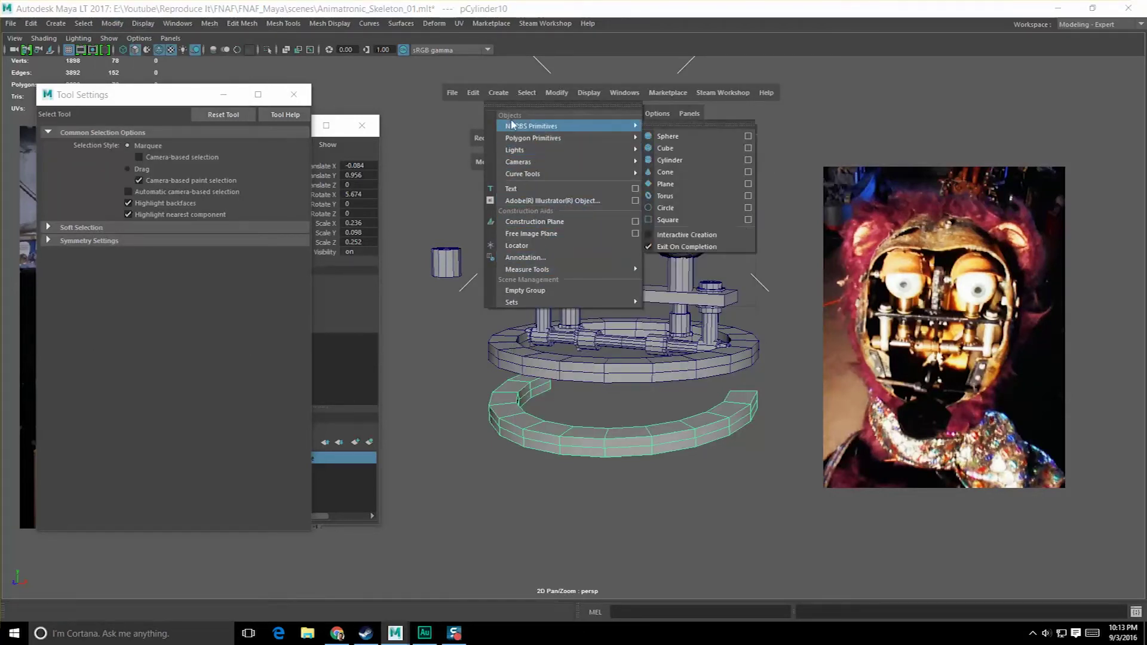
left_click(561, 104)
left_click(661, 91)
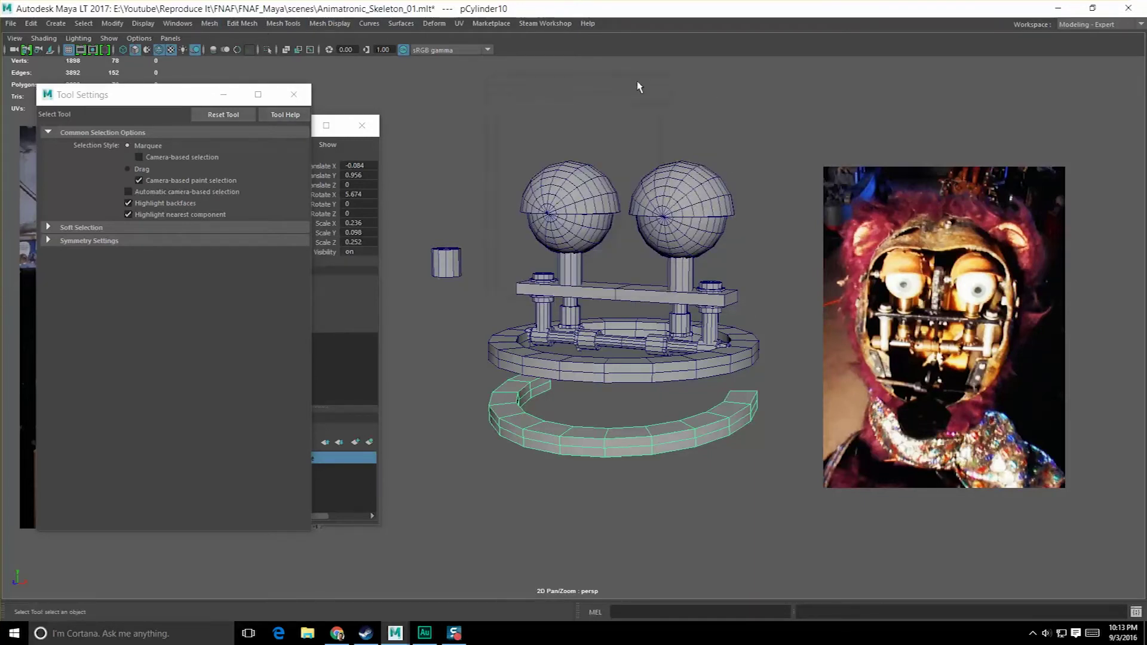
- Open the Preferences, look through the Settings and Display categories and save them
left_click(178, 24)
mouse_move(218, 67)
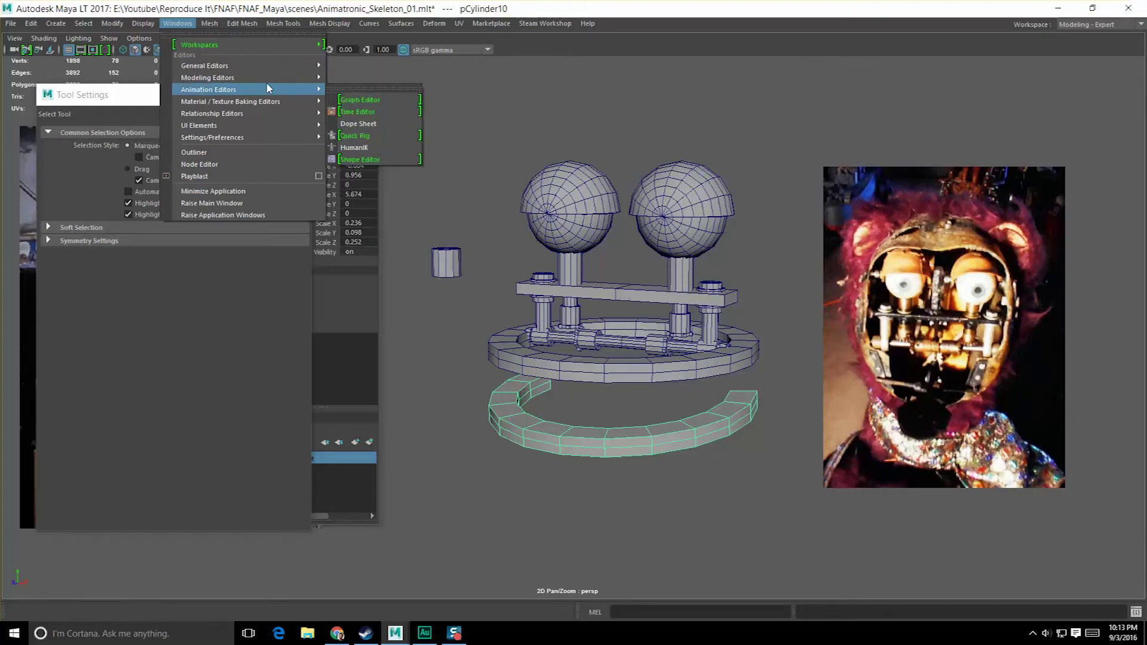
mouse_move(259, 143)
left_click(358, 141)
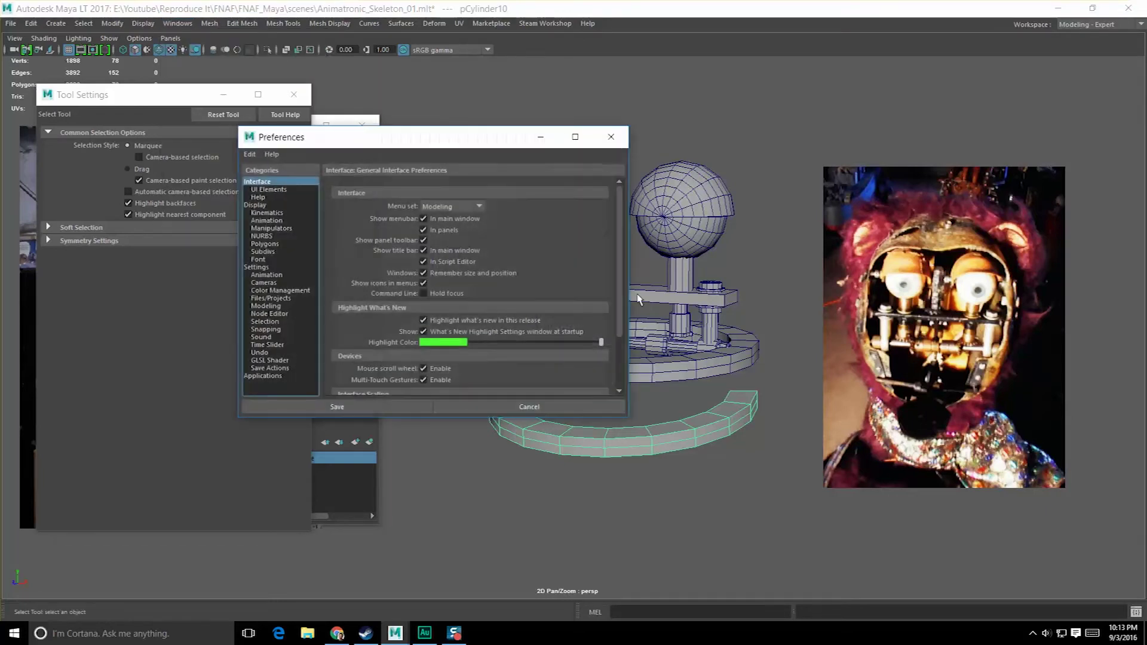
left_click(270, 268)
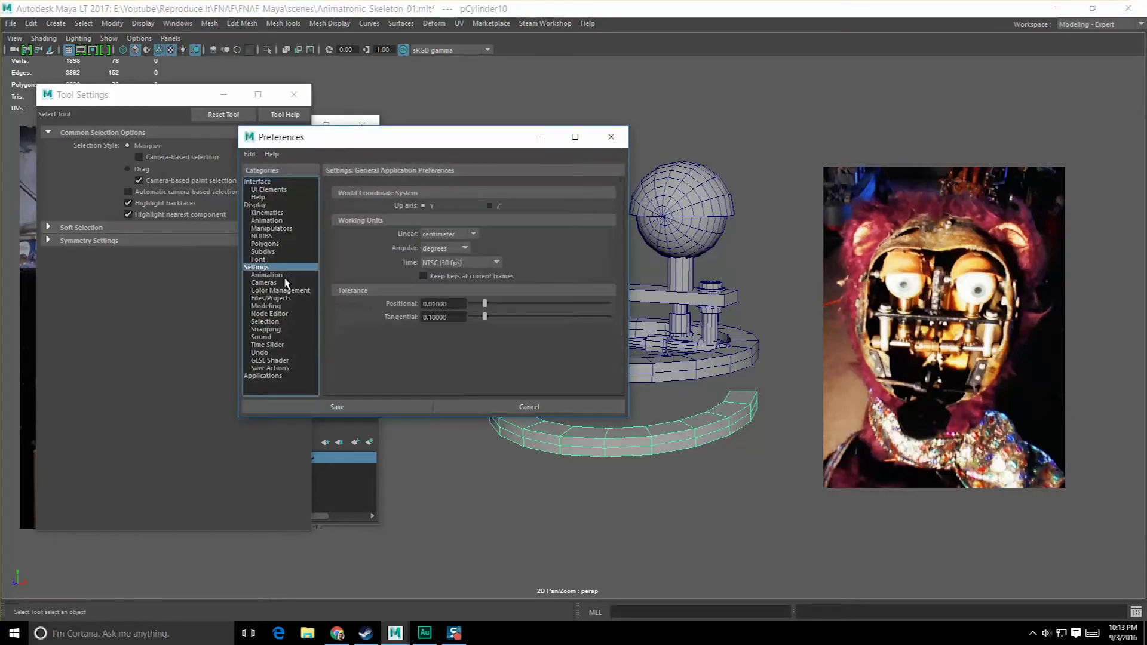
left_click(256, 205)
left_click(337, 406)
- Create a polygon cube
key("space")
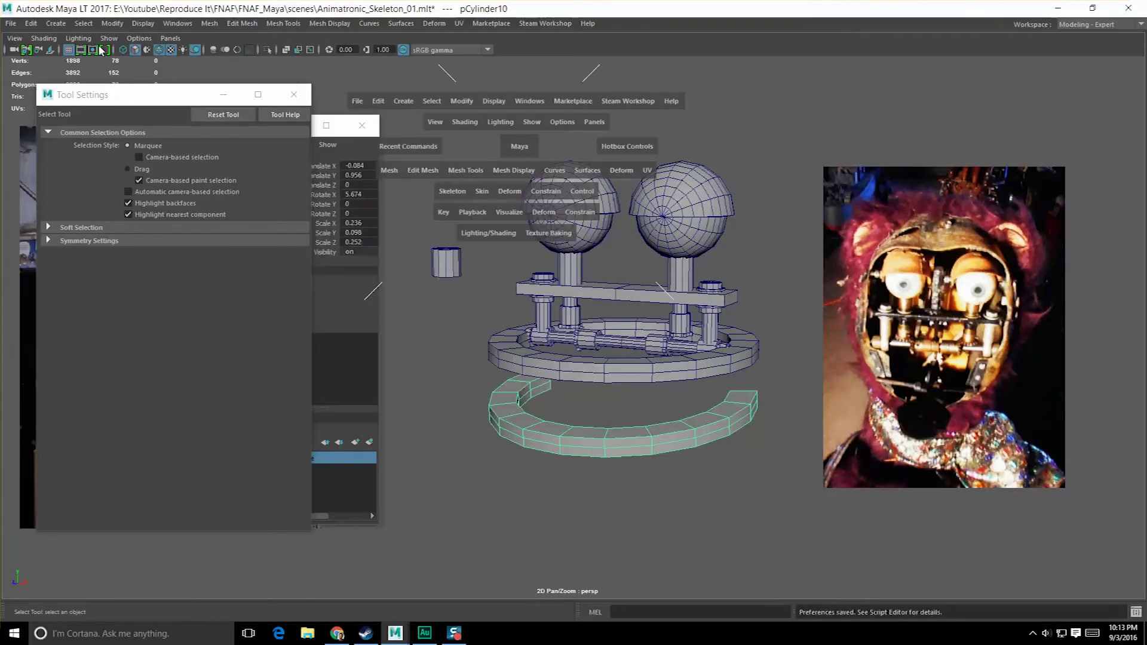
left_click_drag(645, 263, 610, 257, "alt")
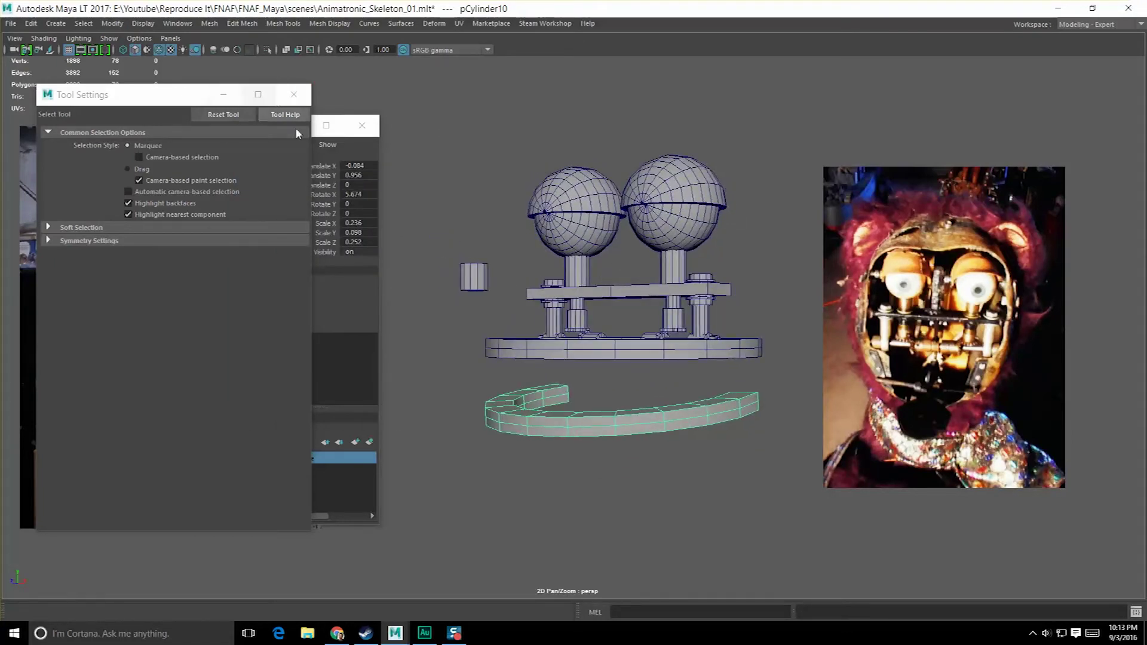
key("space")
left_click(493, 178)
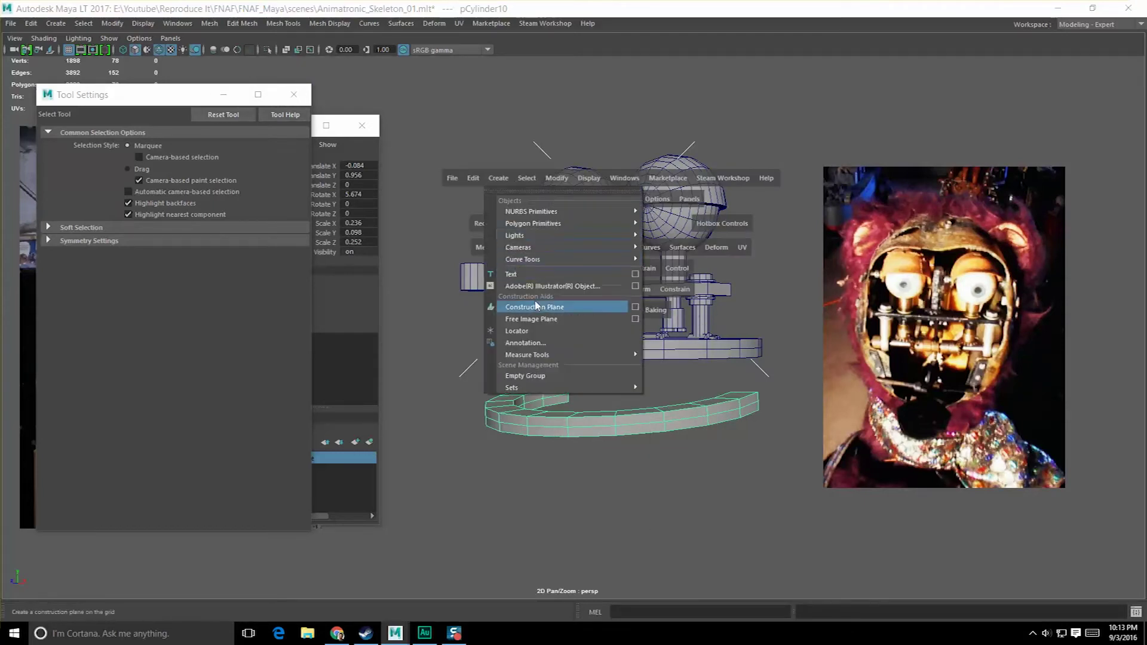
mouse_move(567, 212)
mouse_move(621, 223)
left_click(681, 245)
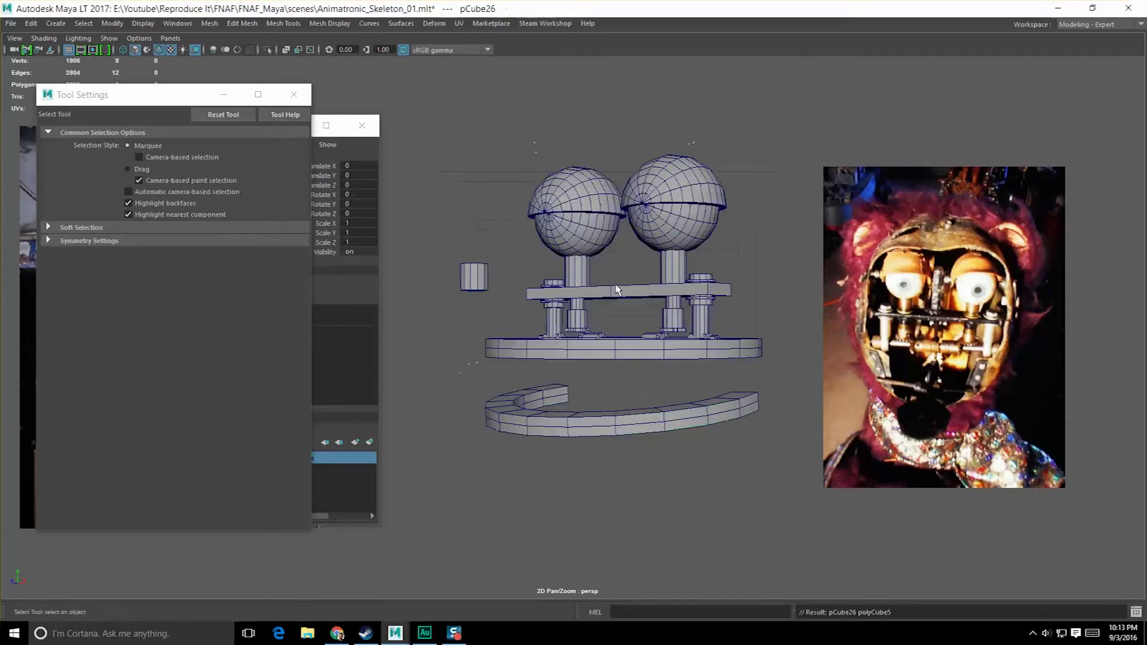
- Shrink the cube to a uniform scale of about 0.038 and move it to the ring's front at about -0.084, 1.235, 0.252
left_click_drag(618, 289, 607, 311, "alt")
right_click_drag(606, 310, 539, 340, "alt")
key("w")
scroll(538, 338, "down", 2)
key("e")
key("r")
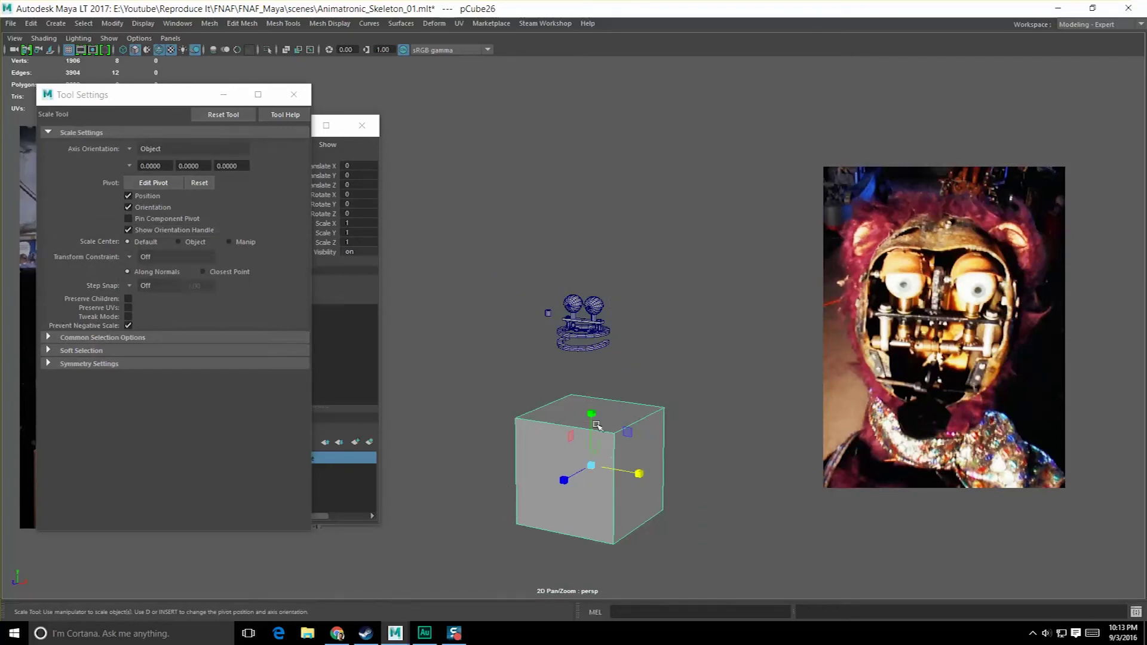
key("w")
left_click_drag(591, 454, 496, 386)
key("e")
key("r")
left_click_drag(598, 367, 618, 322)
key("w")
scroll(598, 379, "up", 3)
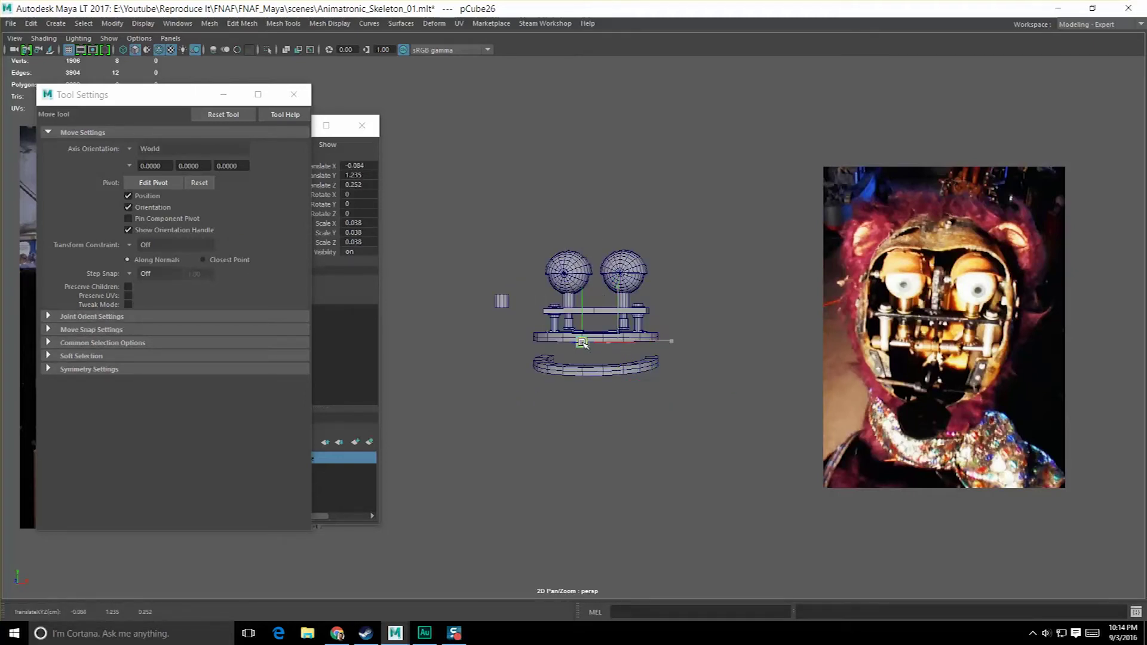
- Examine up close how the small cube sits against the front of the ring
key("f")
scroll(583, 345, "down", 5)
left_click_drag(583, 346, 542, 335, "alt")
left_click_drag(543, 334, 593, 382, "alt")
key("F10")
left_click(617, 323)
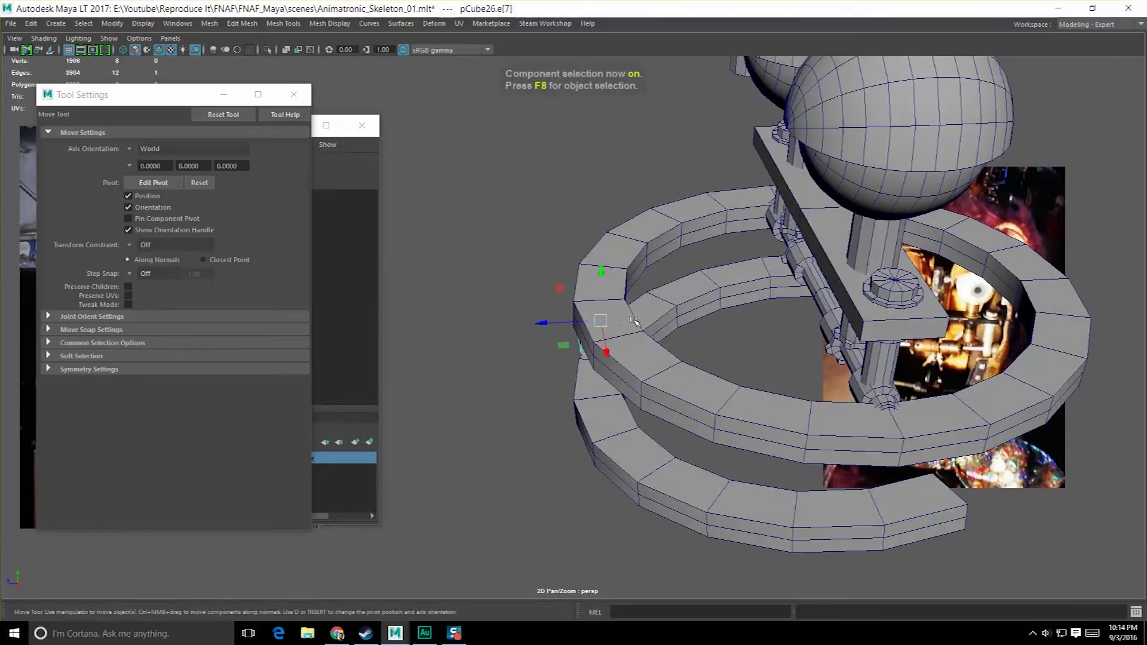
key("F8")
key("q")
- Insert single evenly spaced edge loops around the upper ring and the lower half-ring jaw
left_click(615, 311)
right_click_drag(613, 309, 584, 327, "shift")
left_click_drag(168, 224, 174, 223)
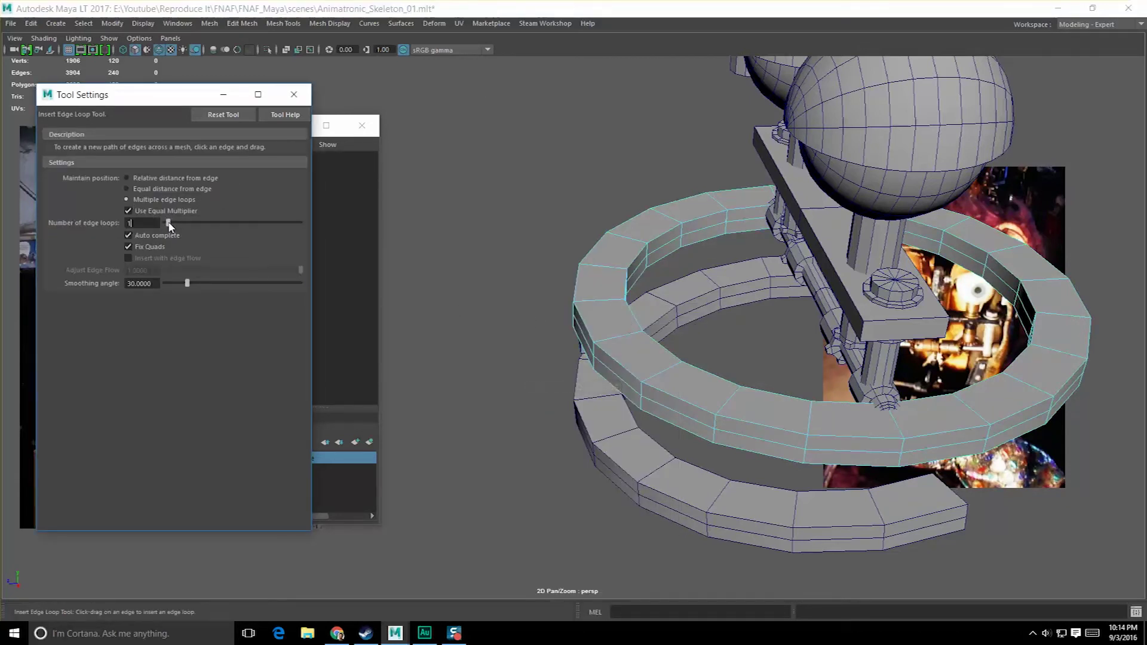
left_click_drag(613, 307, 595, 307)
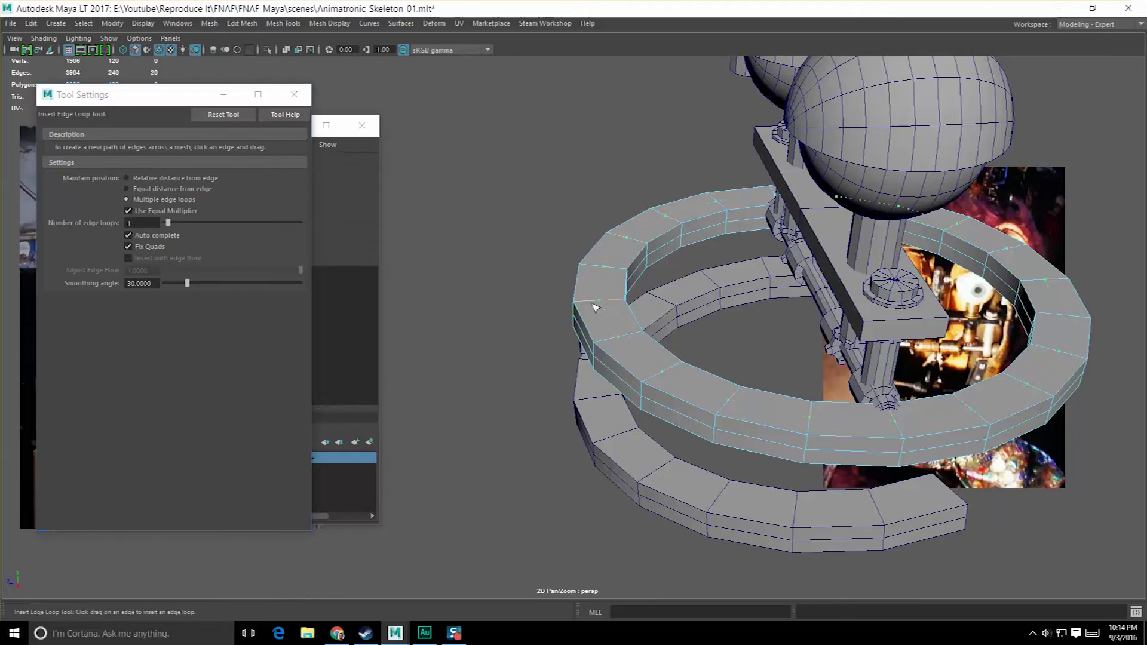
left_click(604, 443)
left_click(607, 439)
left_click_drag(607, 440, 583, 339, "alt")
key("w")
left_click(679, 392)
left_click(597, 381)
left_click(588, 339)
scroll(576, 372, "up", 4)
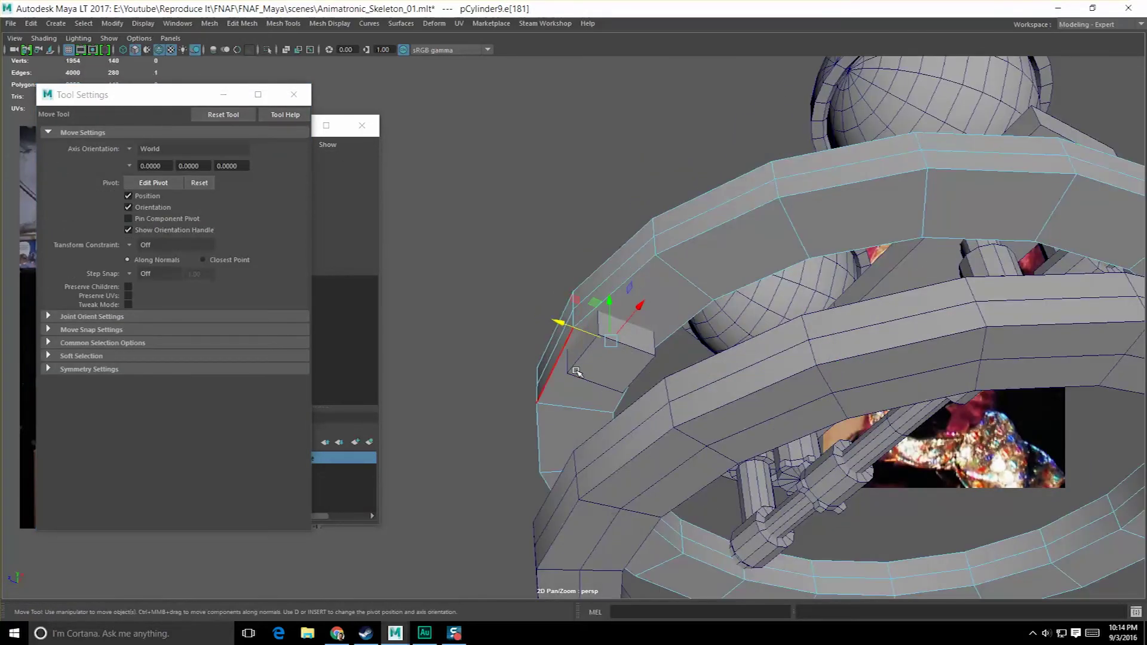
key("F8")
key("F8")
left_click(621, 366)
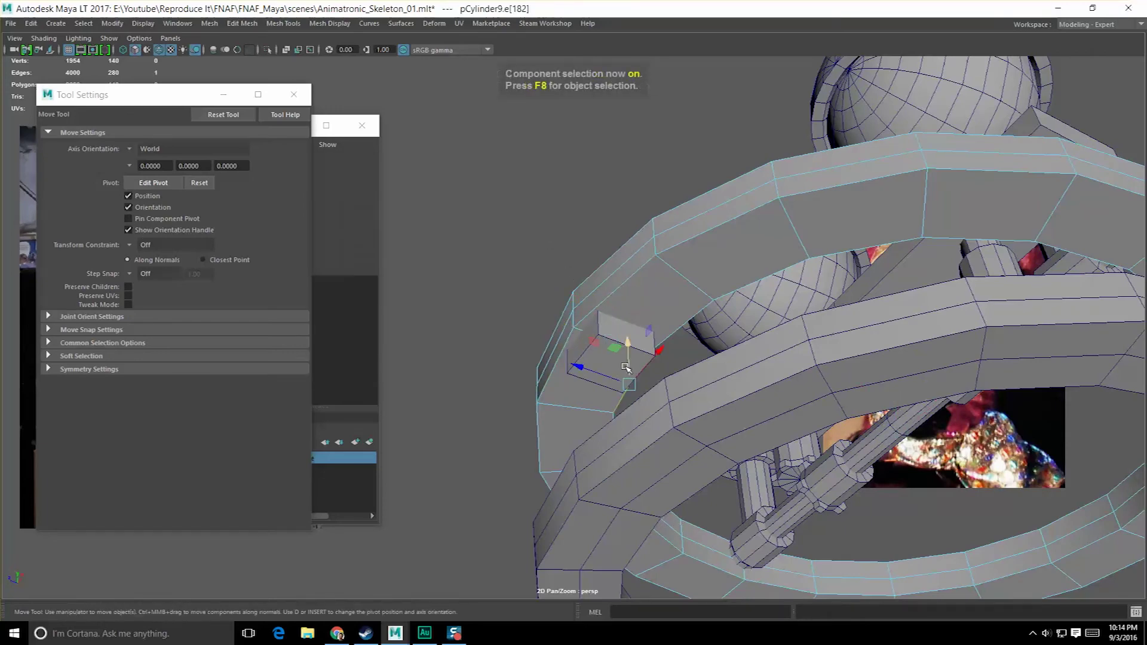
- Scale the small cube to 0.028, 0.038, 0.018 and place it under the ring's front at -0.084, 1.207, 0.228
key("F8")
left_click(621, 365)
left_click_drag(622, 365, 576, 386, "alt")
key("r")
left_click_drag(528, 317, 625, 319)
left_click_drag(624, 319, 565, 314, "alt")
key("w")
left_click_drag(566, 314, 568, 335, "alt")
- Move the small cube's pivot up to its top face
key("d")
left_click_drag(575, 379, 583, 353)
key("d")
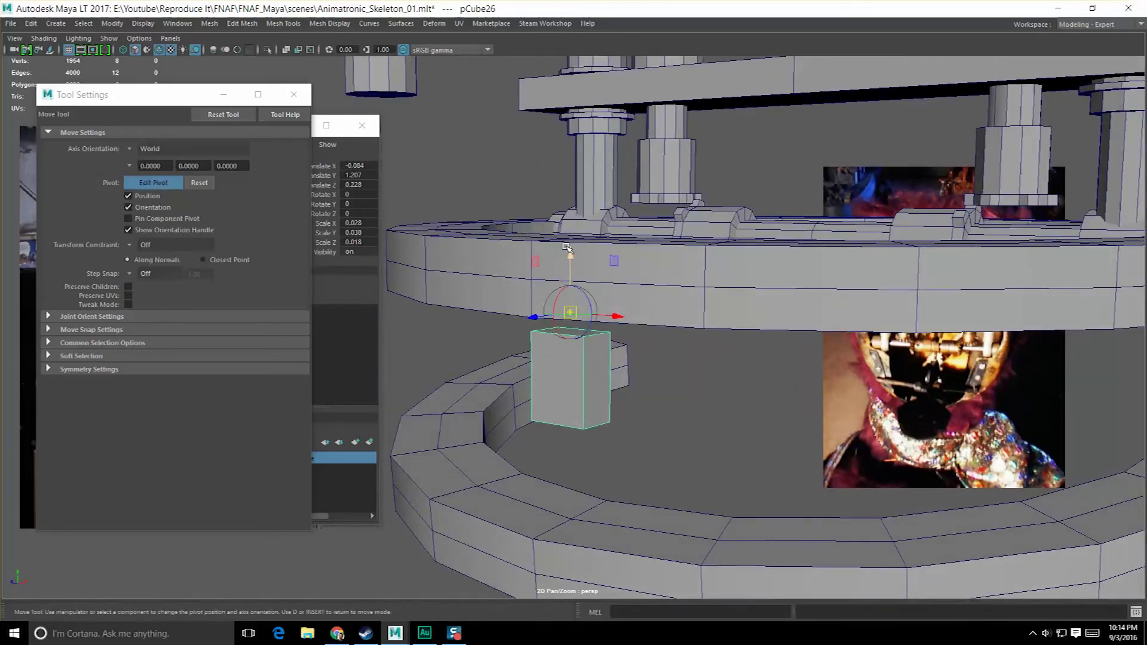
key("d")
- Raise the cube's bottom vertices to shorten it
left_click_drag(567, 383, 575, 361, "alt")
right_click_drag(575, 361, 521, 303)
left_click_drag(494, 379, 698, 465)
left_click_drag(559, 362, 587, 389)
key("q")
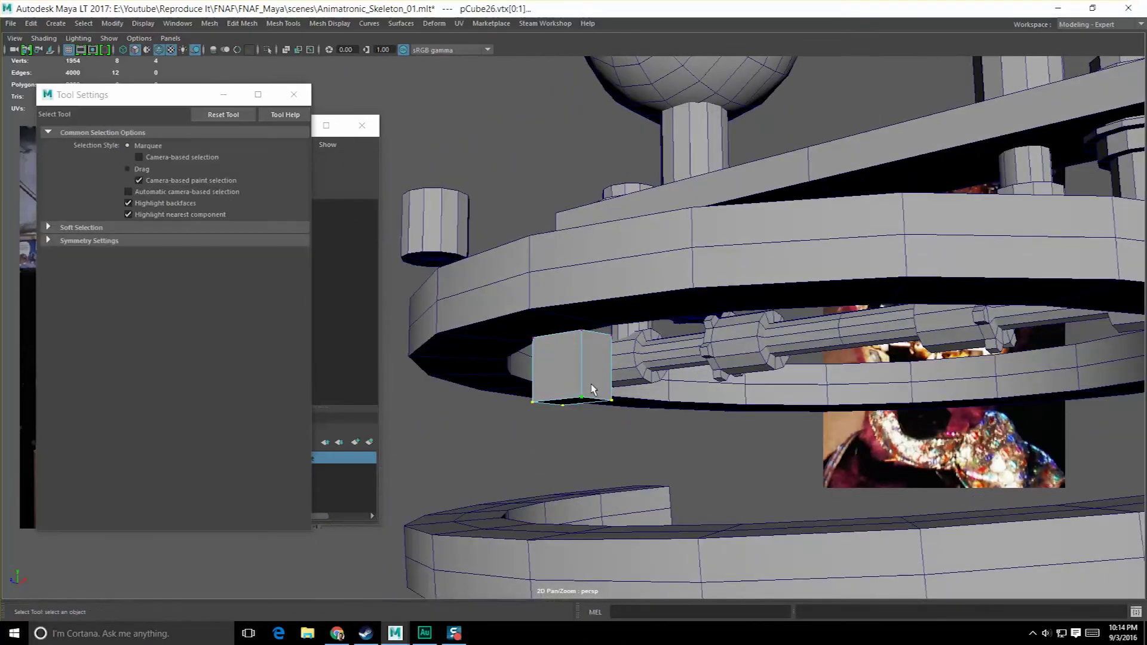
- Bevel the cube's vertical and bottom edges with 2 segments and a fraction of 0.6
key("F8")
right_click_drag(569, 370, 571, 281)
left_click_drag(573, 304, 649, 434, "alt")
right_click_drag(577, 379, 635, 378, "shift")
left_click_drag(518, 413, 751, 179, "alt")
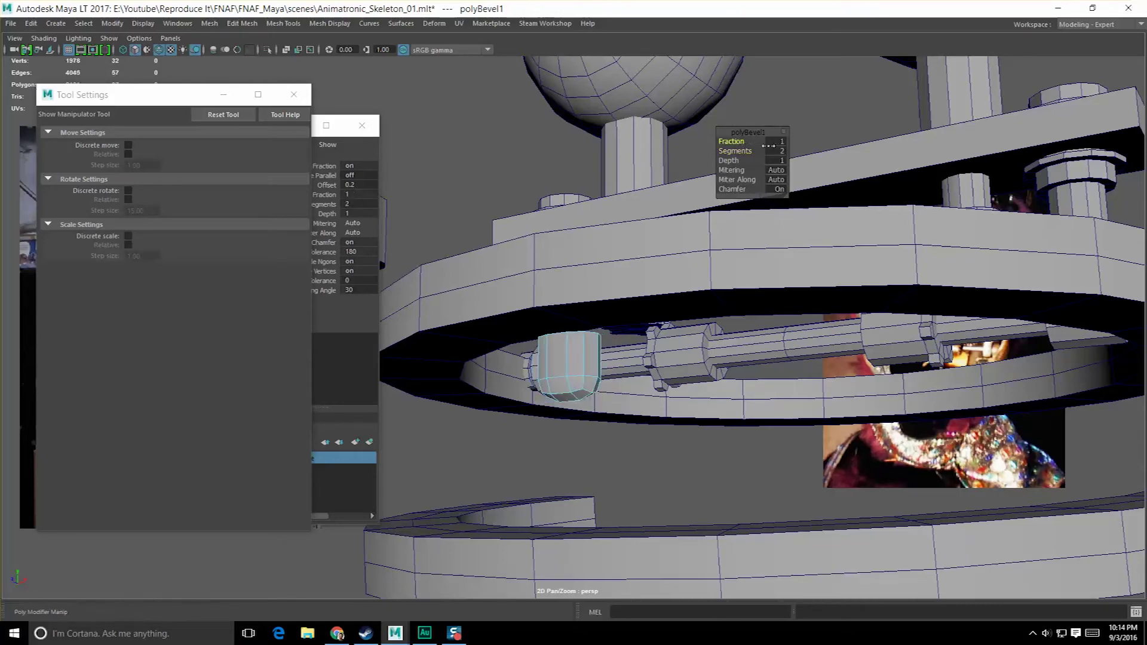
key("f")
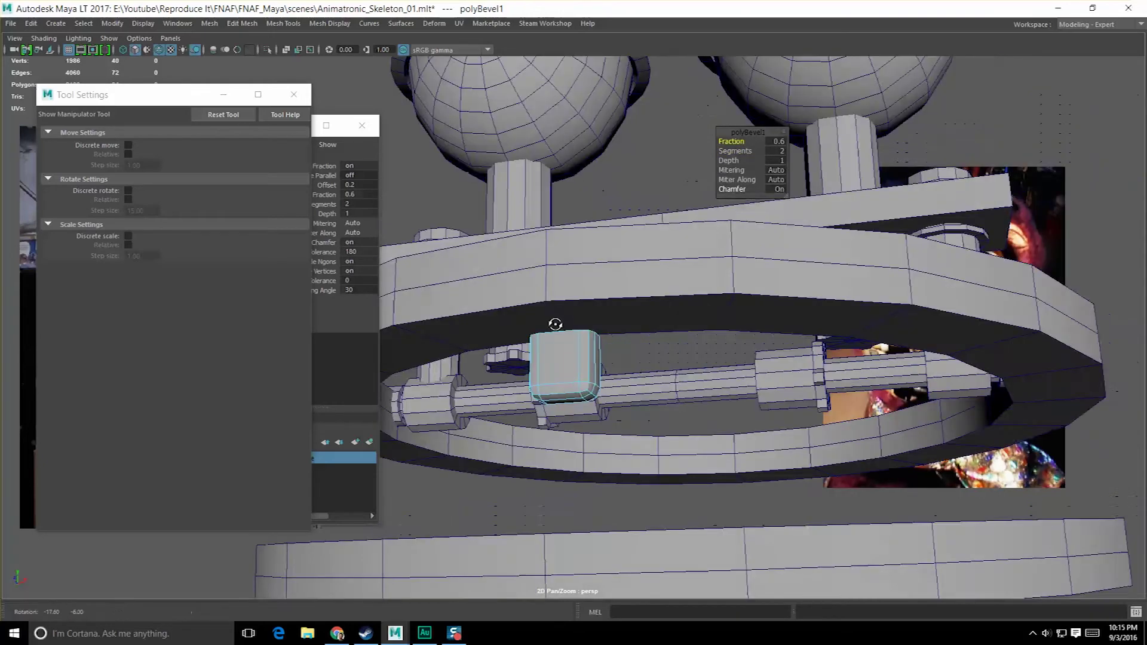
key("q")
key("F8")
- Insert an edge loop around the underside of the upper ring
left_click(571, 328)
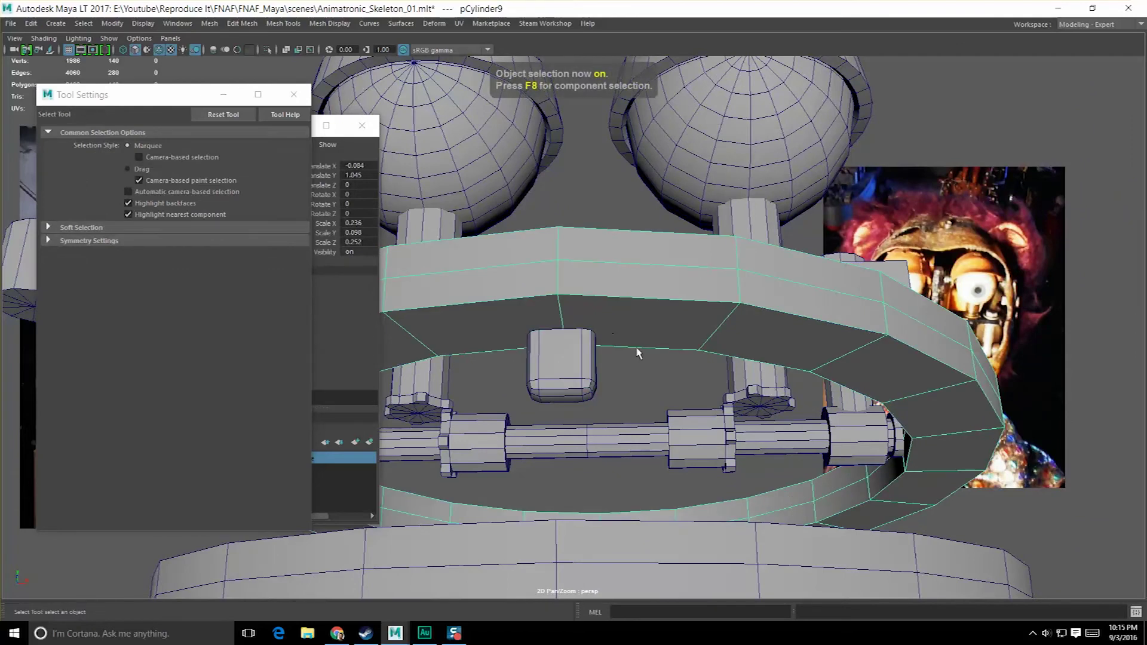
key("f")
right_click_drag(618, 299, 561, 319, "shift")
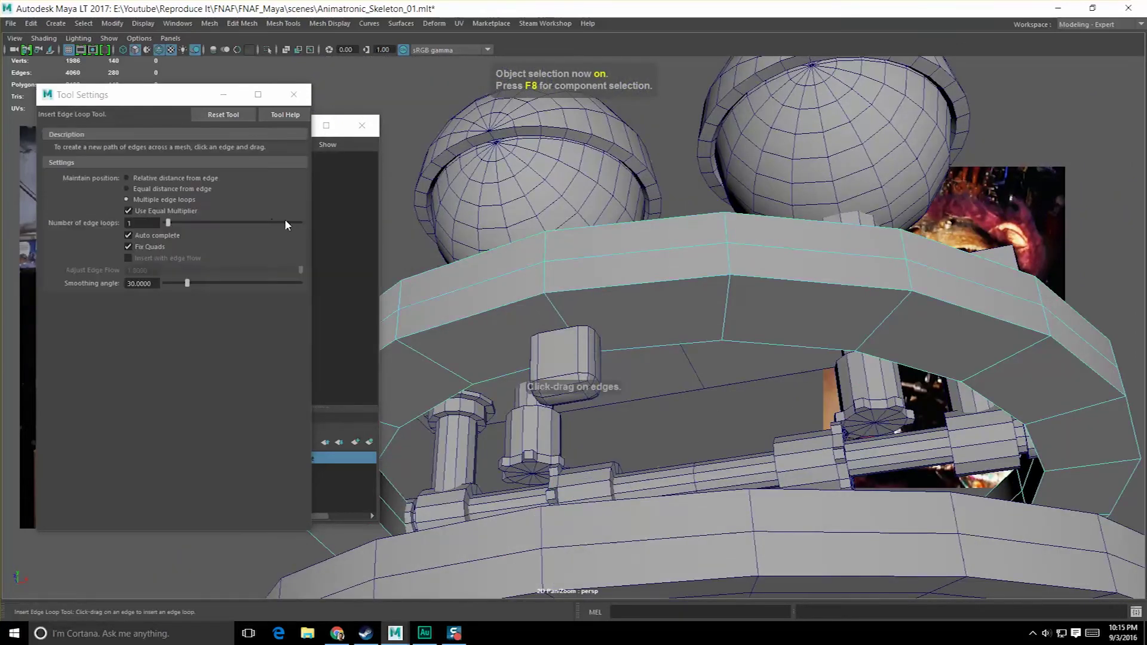
left_click(727, 323)
left_click_drag(727, 325, 711, 419, "alt")
left_click_drag(719, 543, 600, 337, "alt")
key("q")
- Examine the rounded block's bevelled edges and its fit under the ring from several angles
left_click(571, 358)
left_click_drag(610, 401, 589, 400, "alt")
scroll(589, 401, "up", 5)
key("F8")
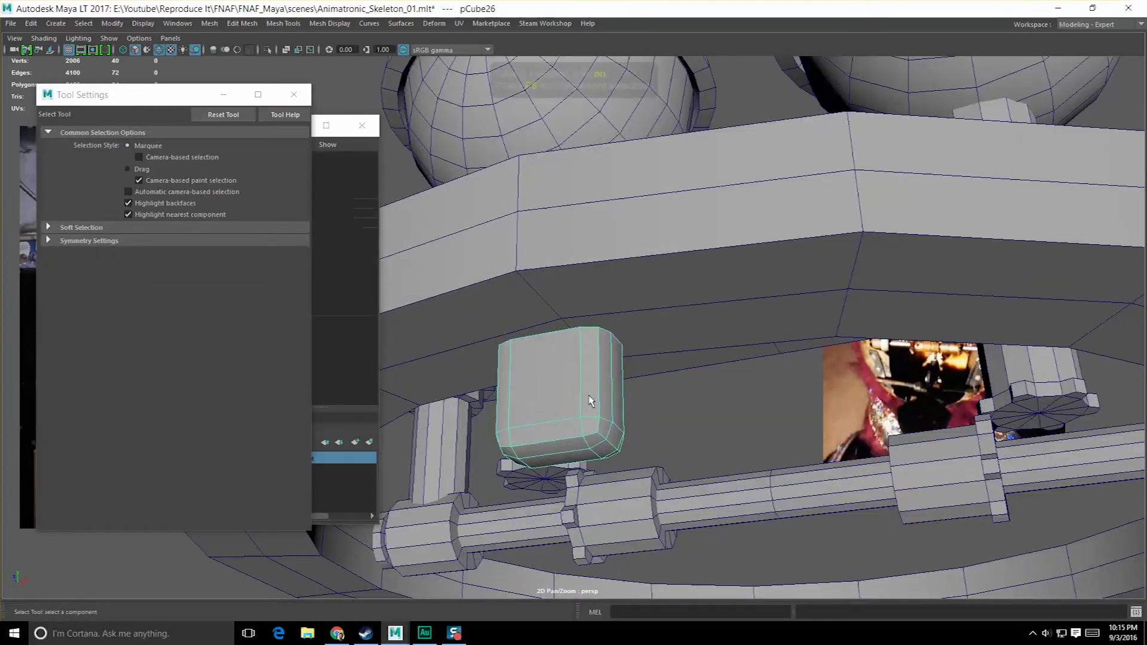
key("F8")
scroll(685, 422, "down", 4)
left_click_drag(686, 425, 758, 402, "alt")
scroll(663, 386, "up", 6)
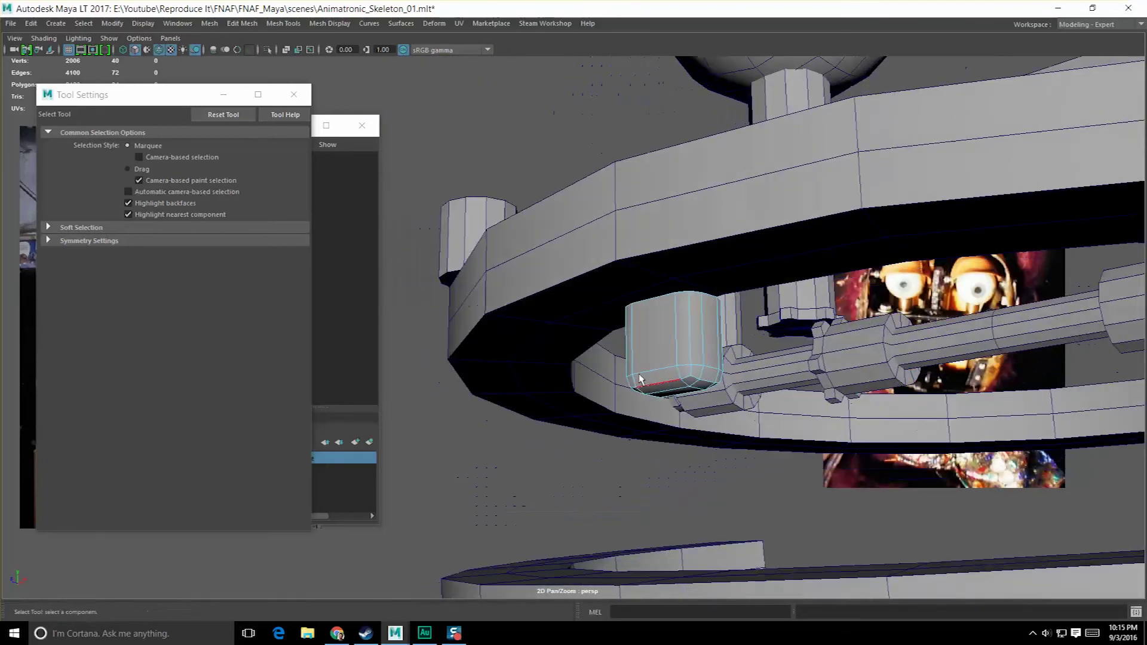
left_click(640, 376)
left_click_drag(643, 379, 730, 407, "alt")
right_click_drag(731, 406, 635, 421, "alt")
key("F8")
- Enlarge the rounded block uniformly to a scale of 0.037, 0.05, 0.023
left_click_drag(635, 422, 597, 459, "alt")
left_click(609, 363)
scroll(597, 459, "up", 2)
key("r")
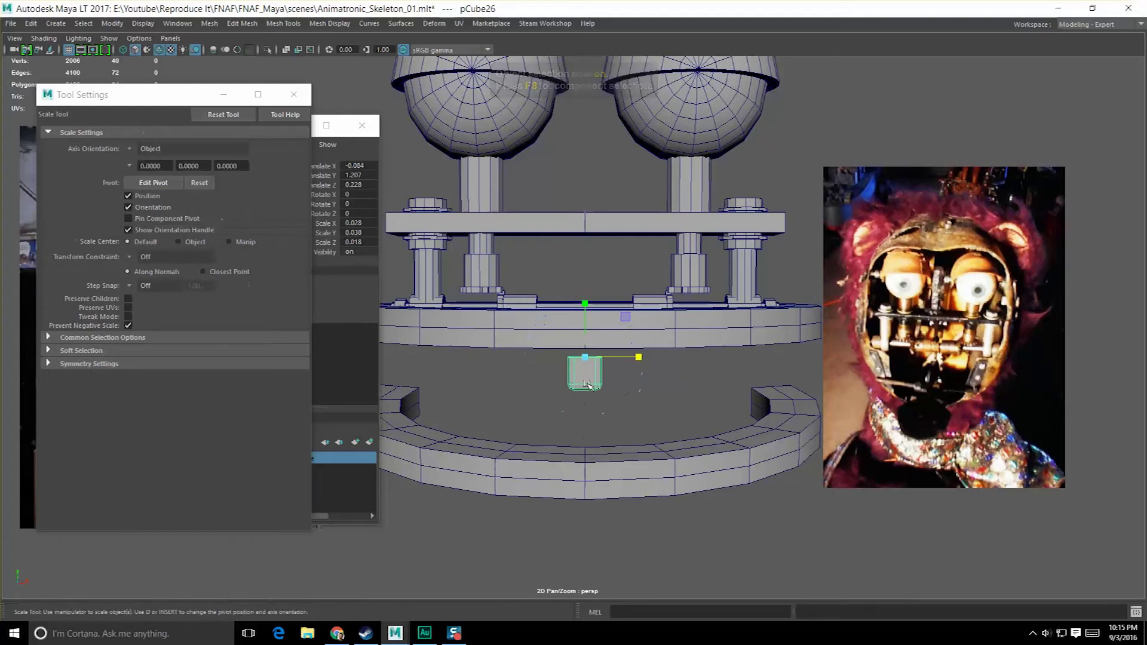
left_click_drag(595, 359, 598, 359)
left_click_drag(598, 388, 568, 380, "alt")
- Switch to the front view and show wireframe over the shaded models
key("w")
right_click_drag(561, 383, 591, 398, "alt")
key("space")
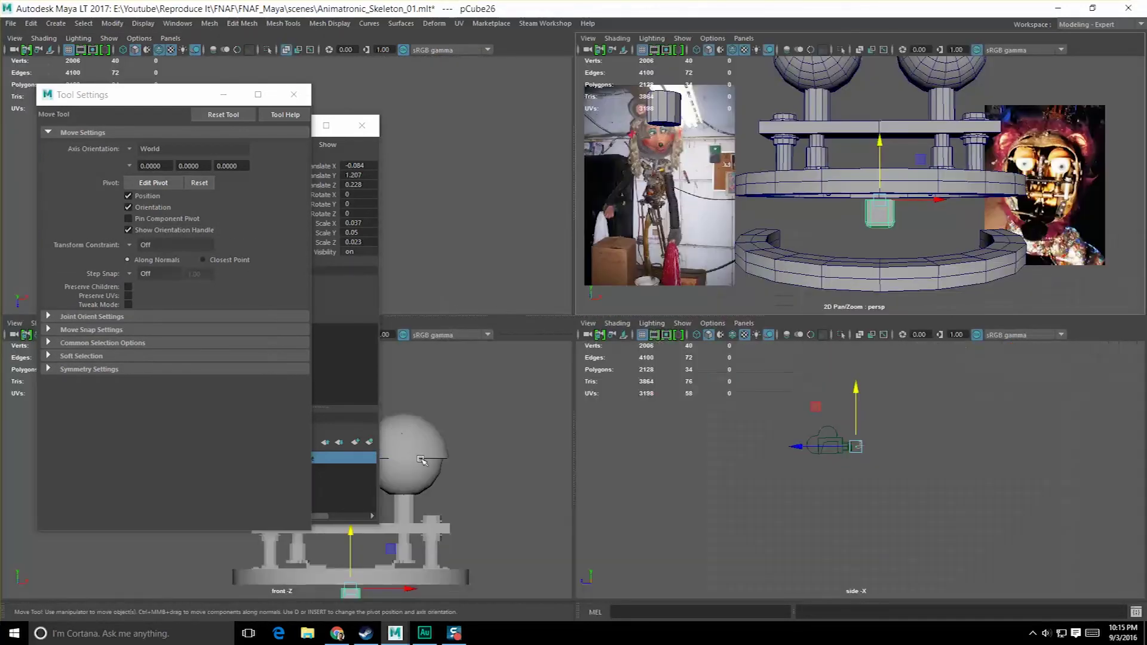
key("space")
scroll(509, 431, "down", 3)
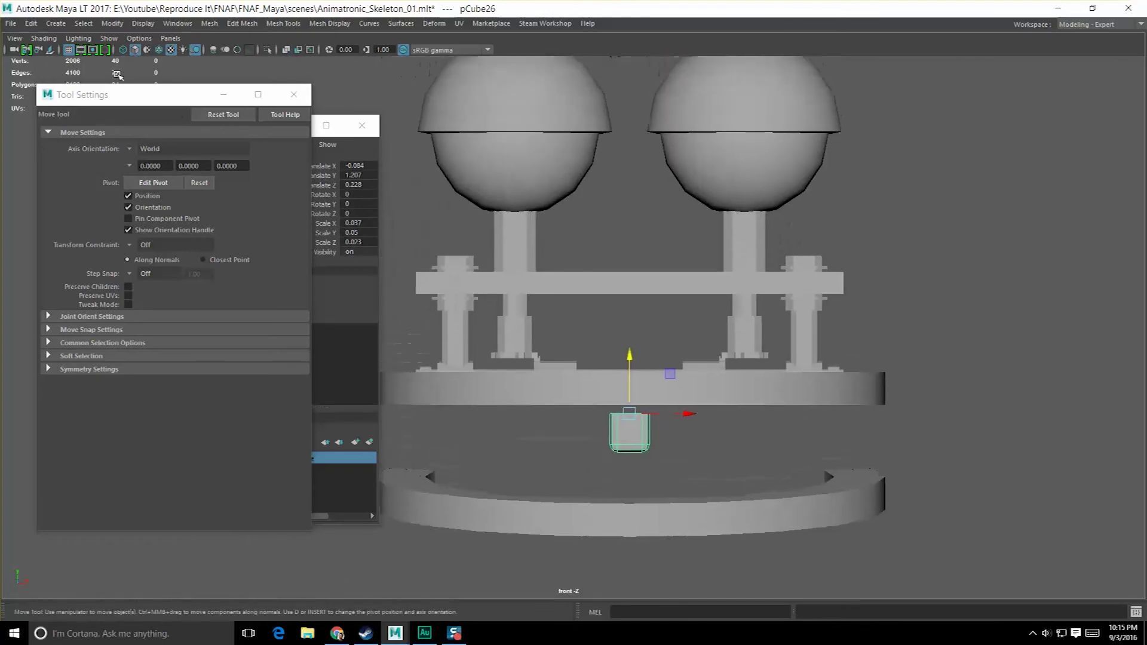
left_click(44, 38)
left_click(33, 147)
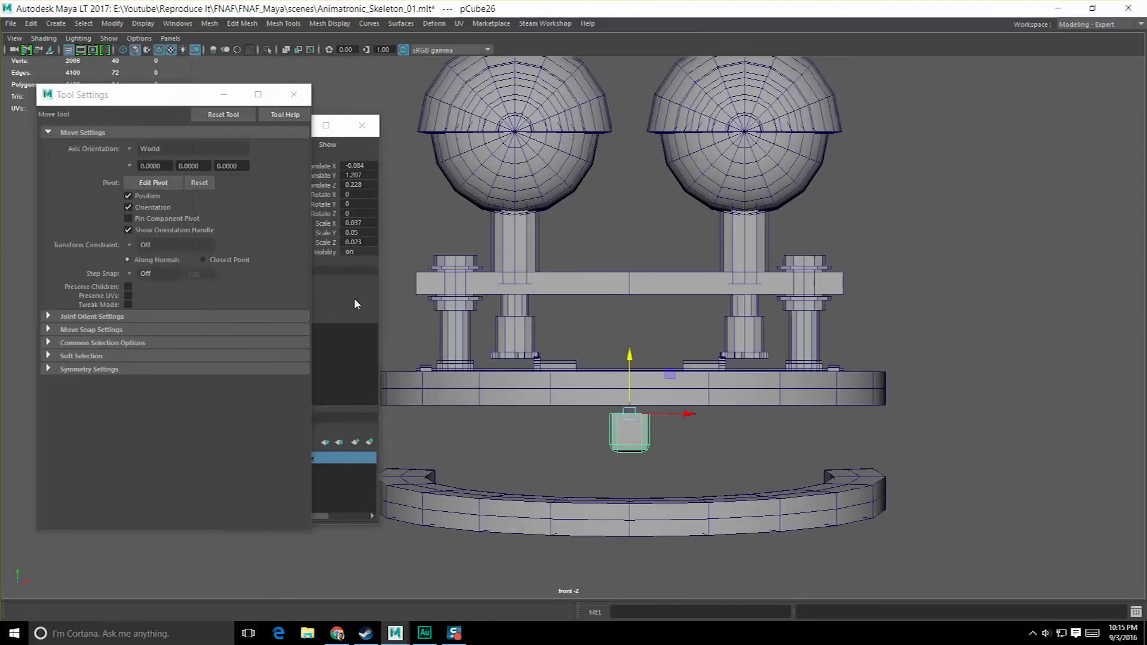
- Move the rounded block to X -0.12, Y 1.219 and enlarge it uniformly to 0.046, 0.063, 0.03
middle_click_drag(581, 428, 584, 376, "alt")
scroll(664, 372, "up", 1)
middle_click_drag(668, 370, 656, 375, "alt")
middle_click_drag(665, 332, 633, 323)
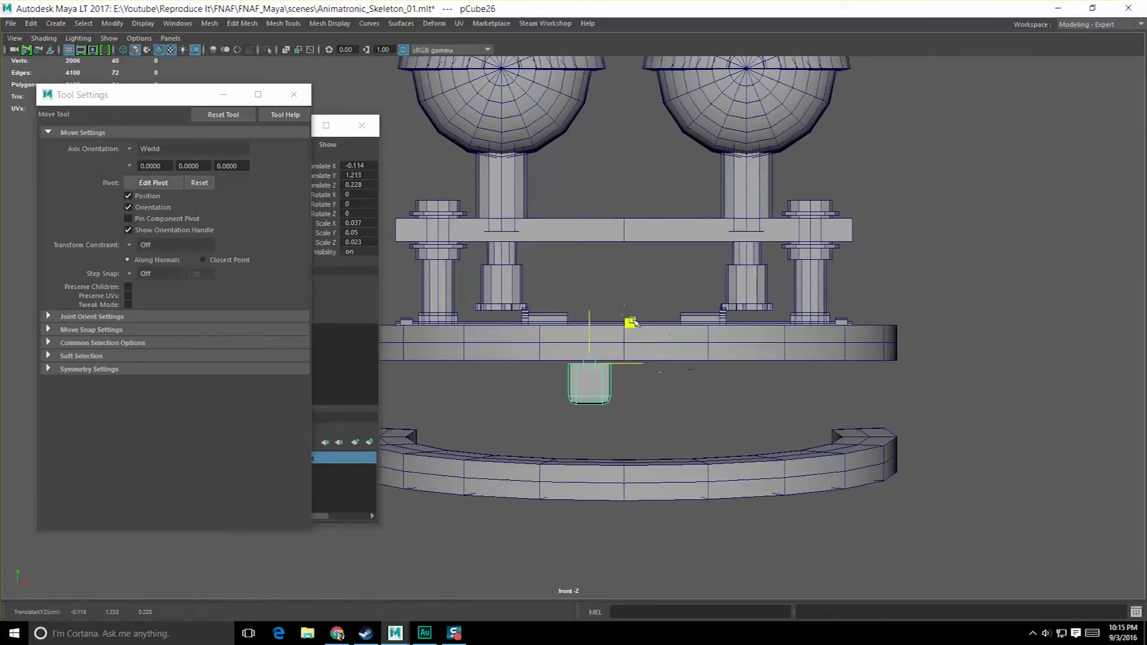
middle_click_drag(610, 378, 642, 413, "alt")
scroll(656, 411, "up", 1)
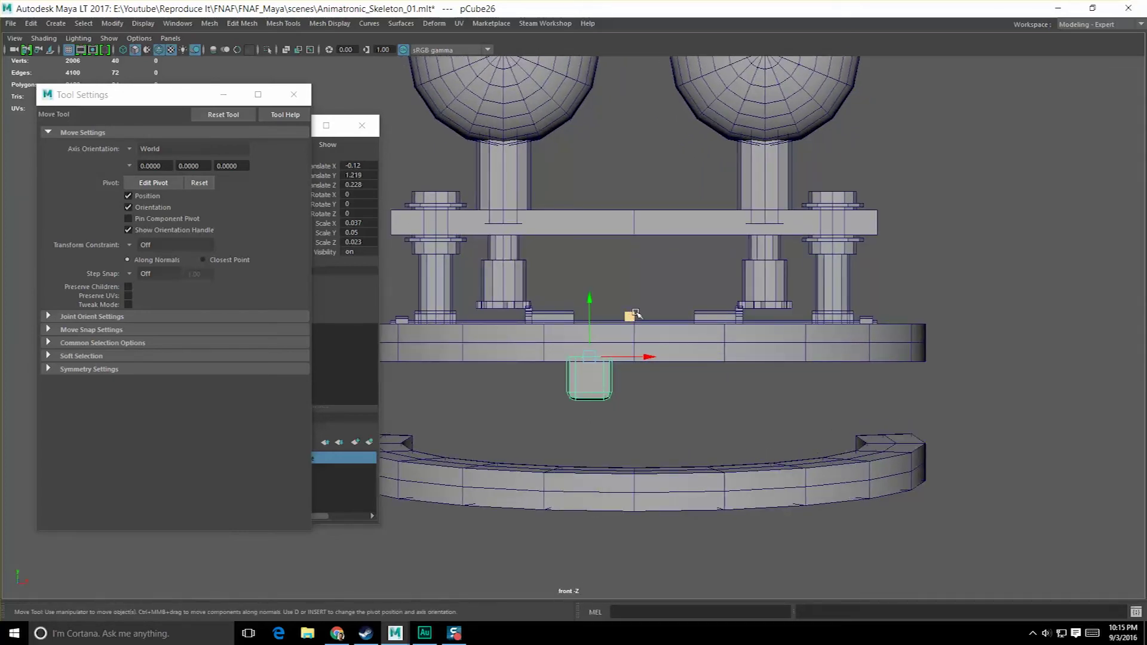
key("r")
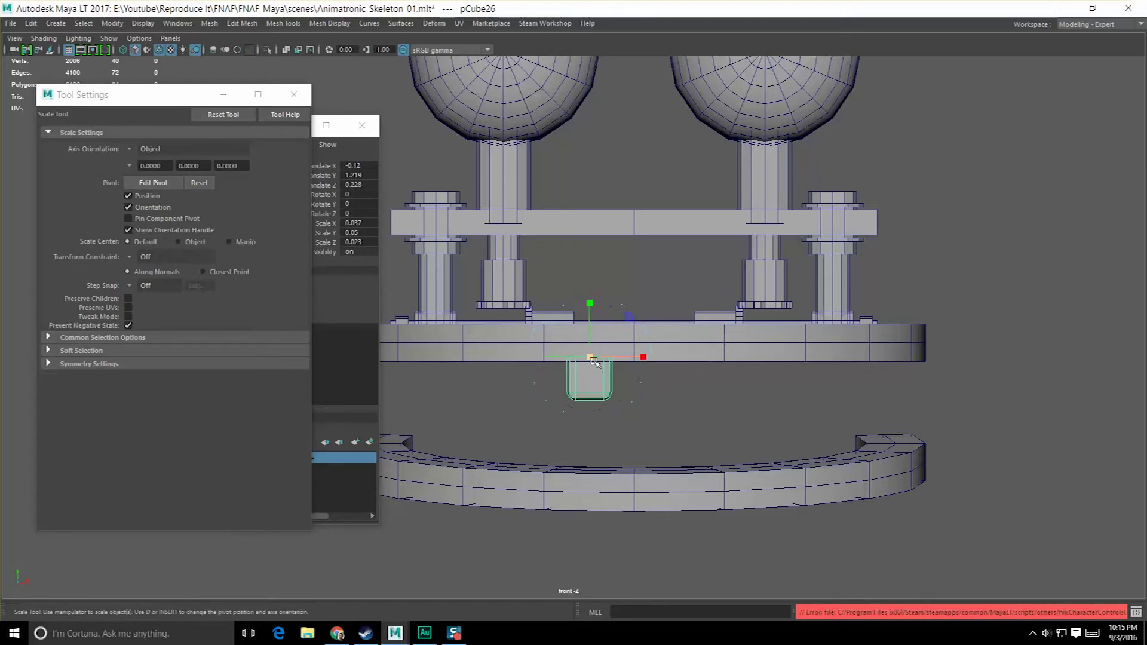
left_click_drag(591, 356, 603, 355)
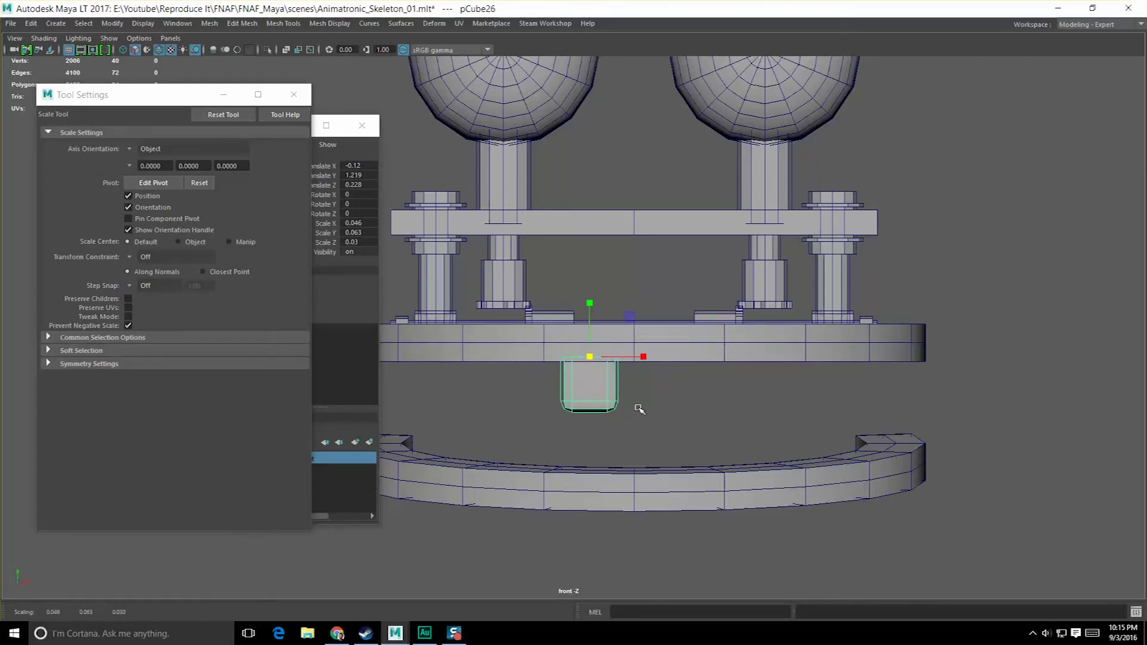
- Duplicate the block three times in a row under the ring, placing the copies at X about -0.17, -0.219 and -0.261
key("ctrl+d")
key("w")
left_click_drag(640, 357, 592, 361)
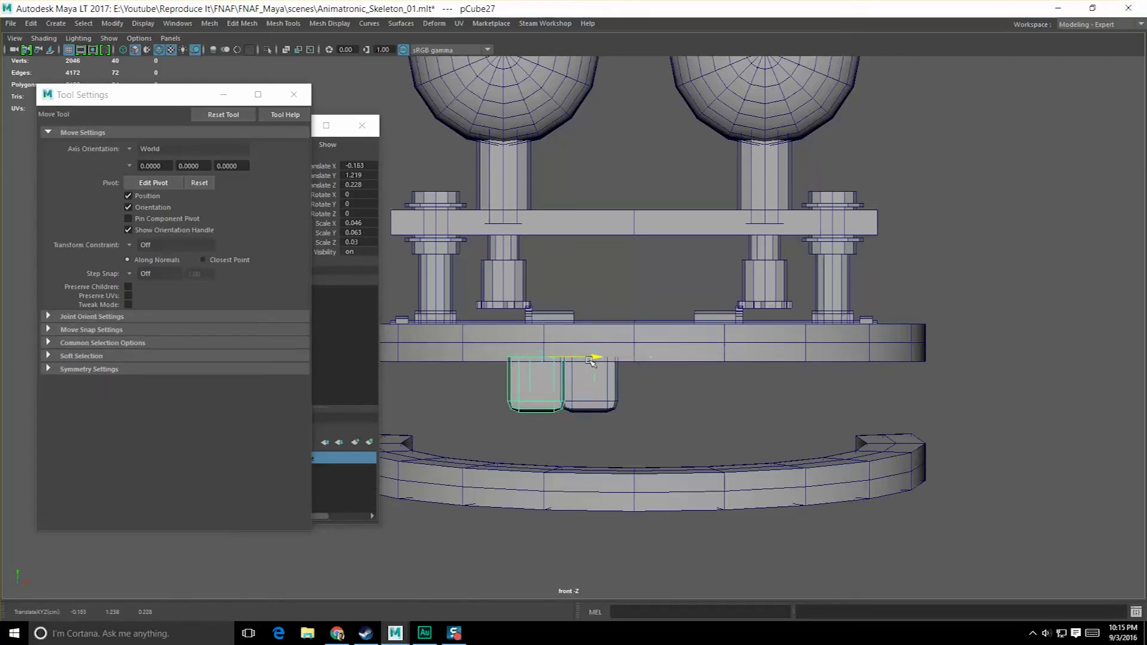
middle_click_drag(585, 359, 628, 363, "alt")
left_click_drag(628, 363, 566, 371, "alt")
middle_click_drag(548, 389, 623, 392, "alt")
key("ctrl+d")
left_click_drag(642, 366, 603, 366)
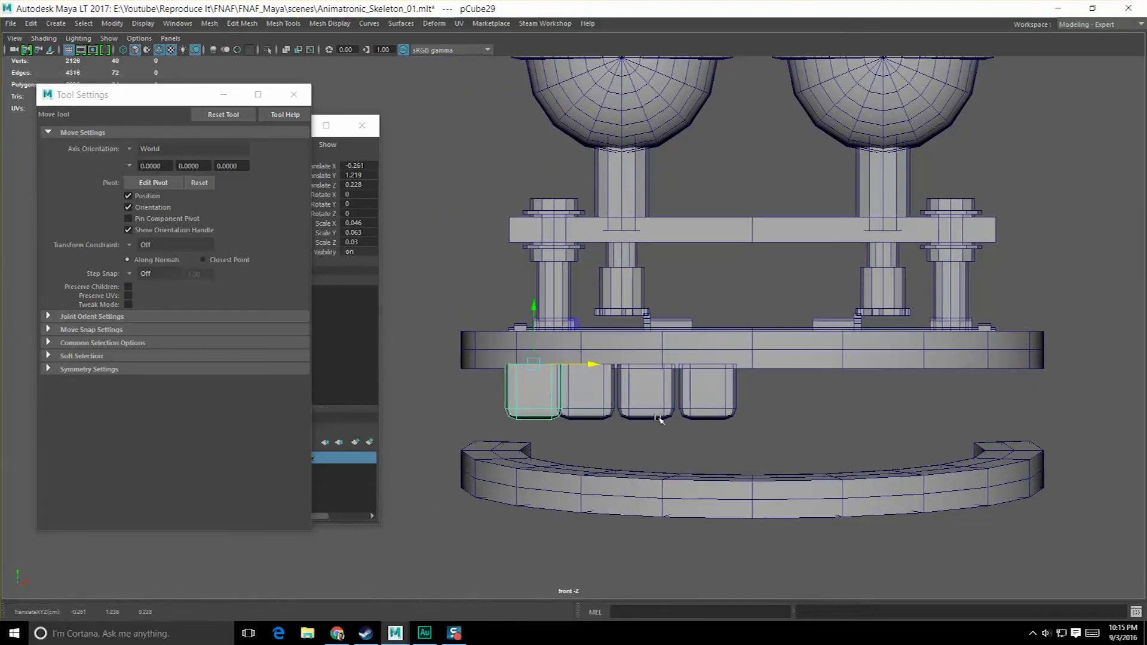
- Shrink the three copies progressively outward to scales of 0.042, 0.057, 0.027; 0.04, 0.054, 0.025; and 0.037, 0.05, 0.024
middle_click_drag(659, 419, 625, 407, "alt")
left_click(608, 395)
key("r")
left_click_drag(611, 353, 565, 363)
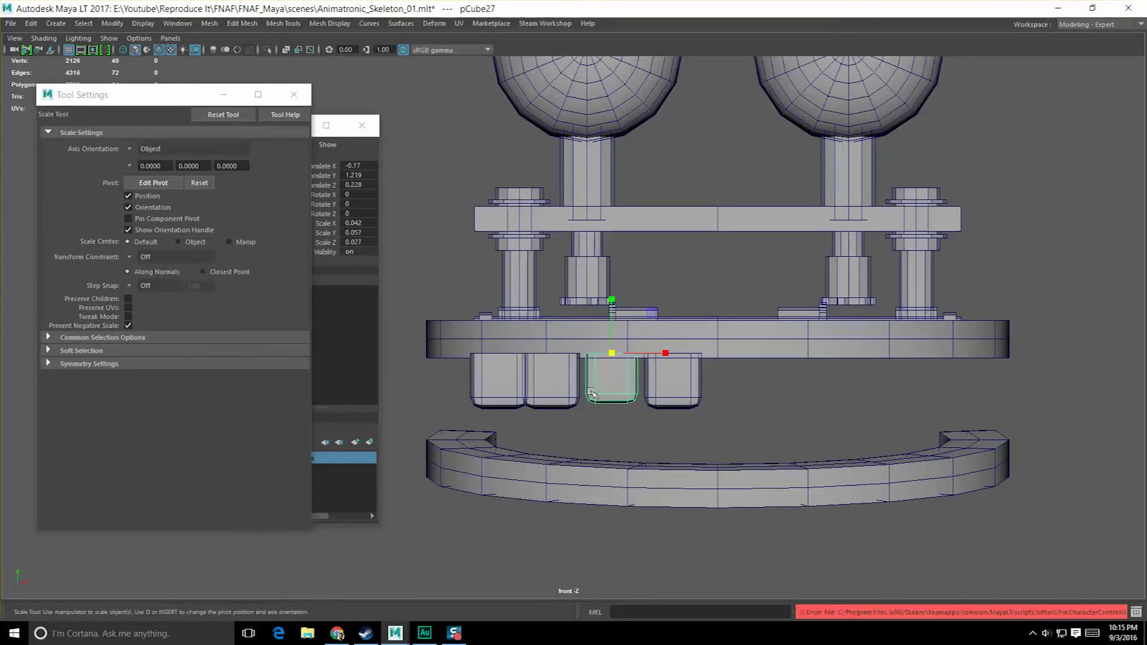
left_click(569, 396, "shift")
left_click(488, 387, "shift")
left_click_drag(502, 356, 496, 352)
left_click(538, 381)
left_click(495, 389, "shift")
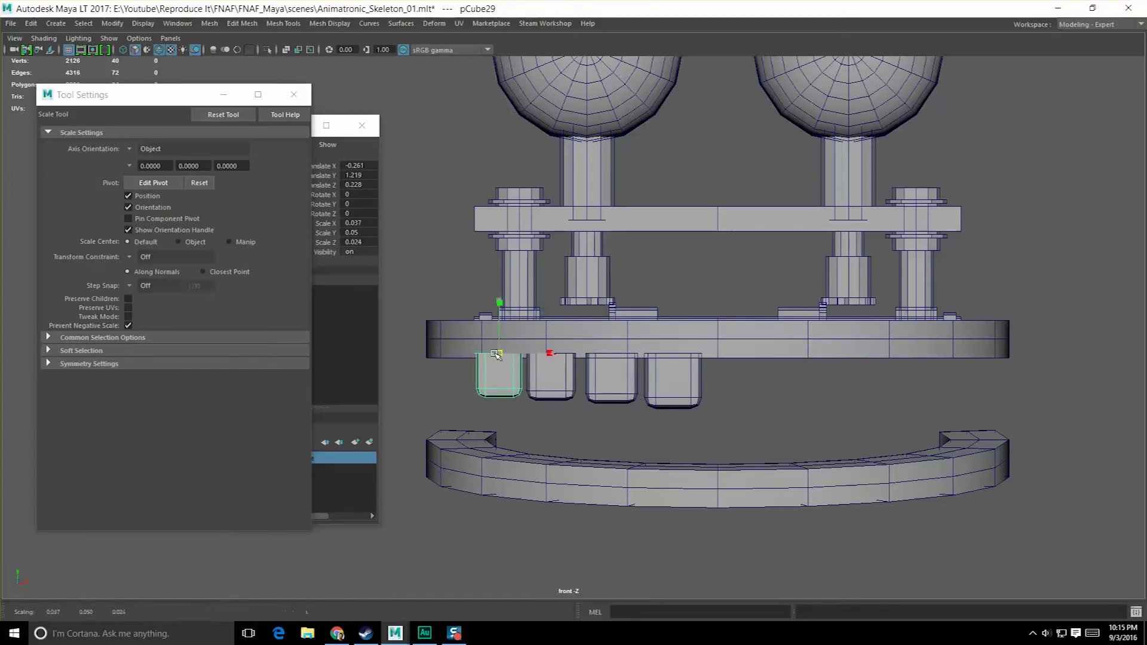
left_click(594, 425)
- In the perspective view, move the second block in depth to Z 0.215 so it sits under the ring
left_click_drag(594, 425, 654, 425, "alt")
key("space")
key("space")
left_click_drag(711, 299, 651, 313, "alt")
left_click(455, 339)
left_click_drag(540, 362, 588, 369, "alt")
left_click(588, 369)
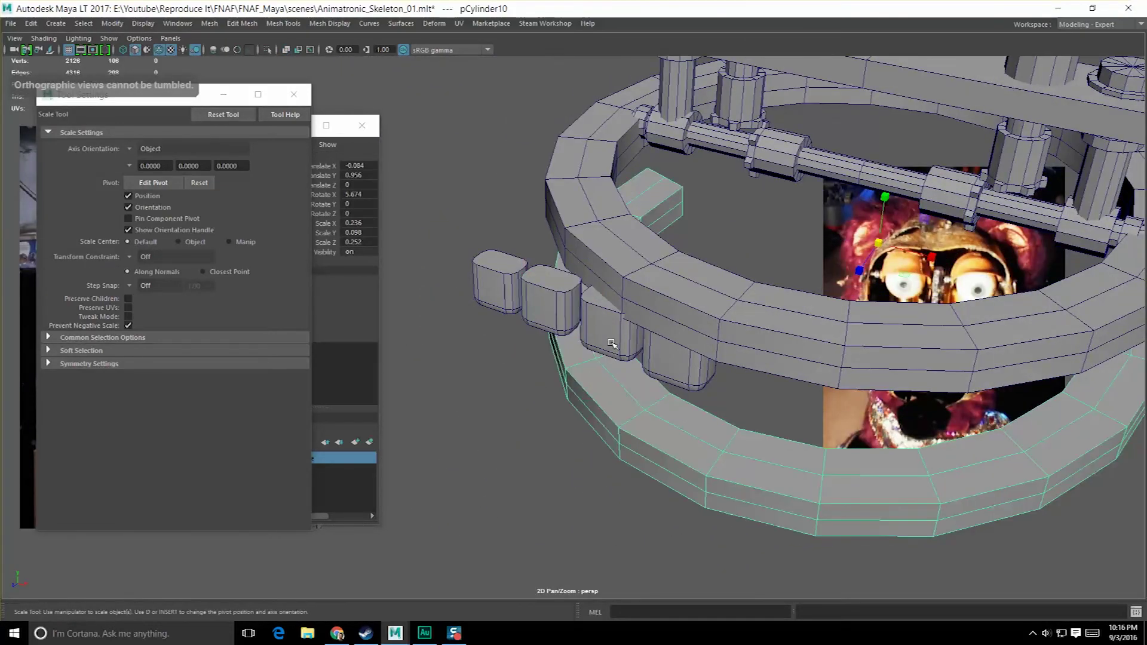
left_click(609, 339)
key("w")
left_click_drag(601, 425, 587, 368, "alt")
left_click_drag(587, 369, 569, 456, "alt")
middle_click_drag(568, 456, 606, 407, "alt")
middle_click(564, 427)
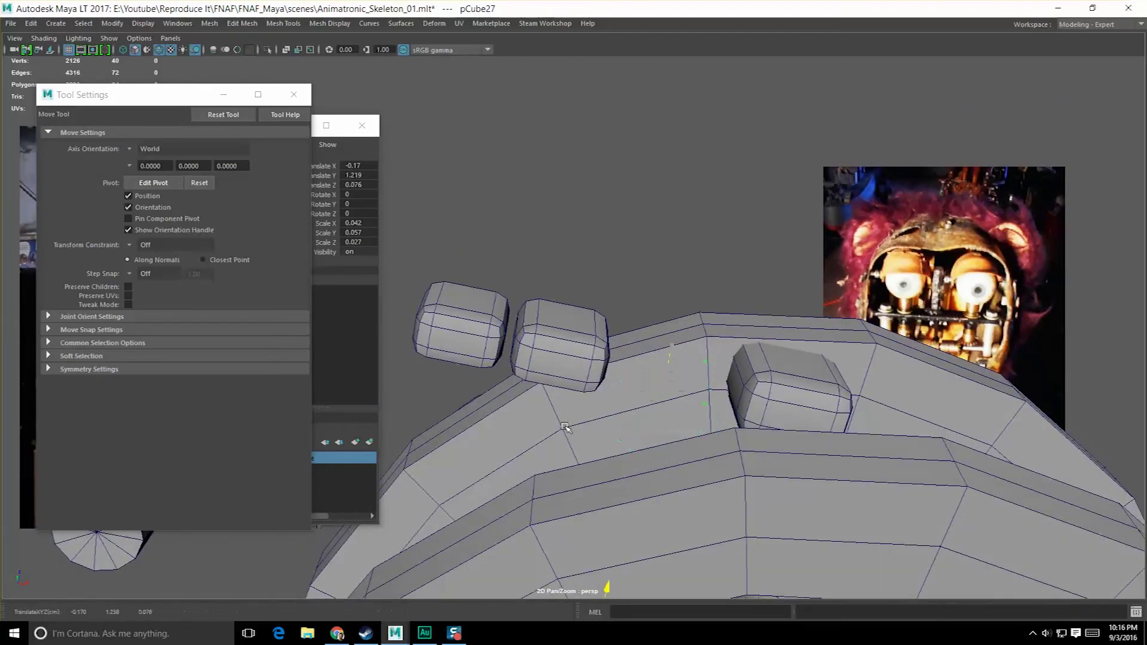
left_click_drag(575, 433, 559, 434)
middle_click_drag(701, 395, 716, 393)
- Move the third block back to Z 0.172 and the outermost block back under the ring's curve
left_click(569, 355)
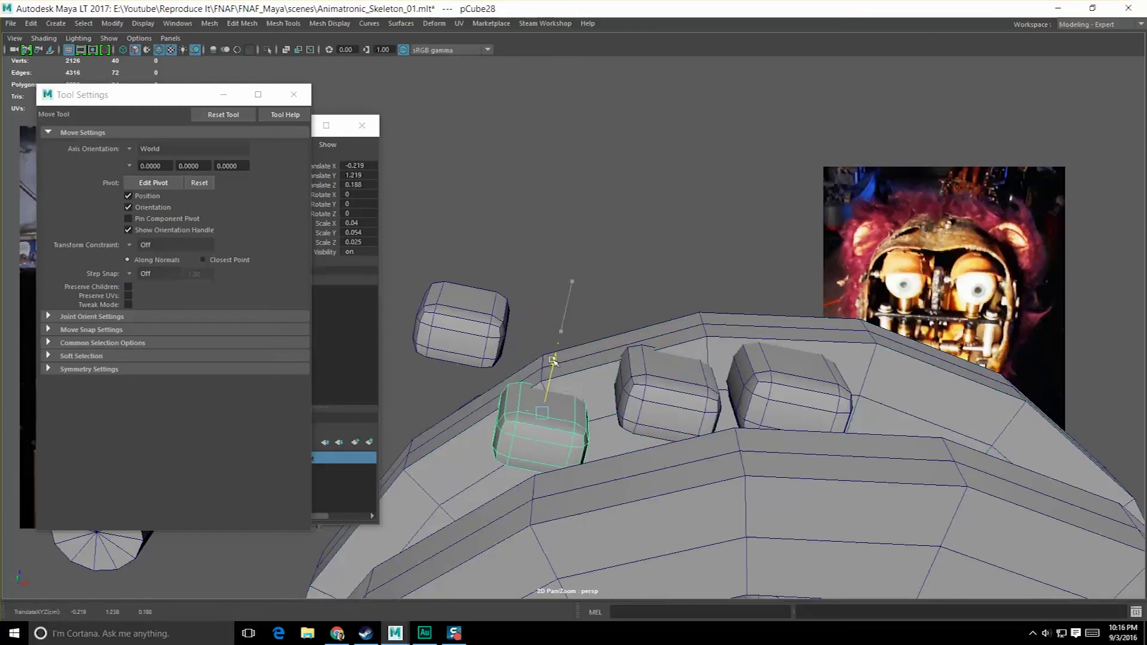
left_click_drag(553, 361, 544, 396)
left_click(467, 309)
left_click_drag(474, 270, 508, 418)
left_click(705, 317)
- Rotate the second block to -27.835 degrees about Y and nudge it to follow the ring's curve
left_click_drag(705, 316, 587, 415, "alt")
left_click(588, 386)
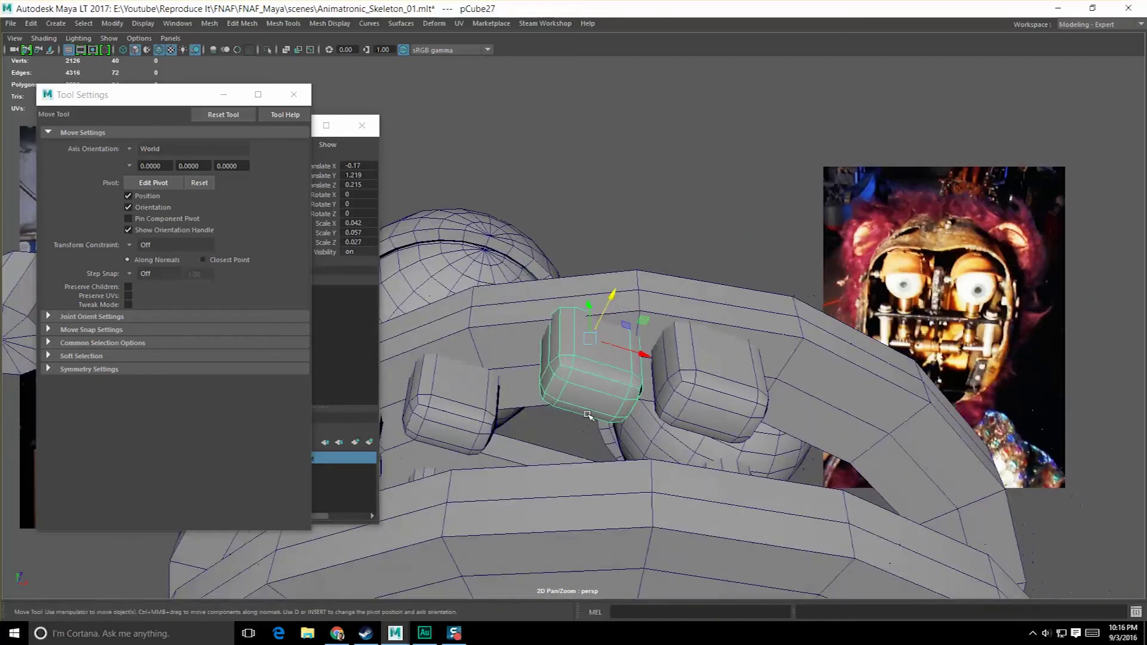
key("e")
left_click_drag(598, 306, 666, 340)
key("w")
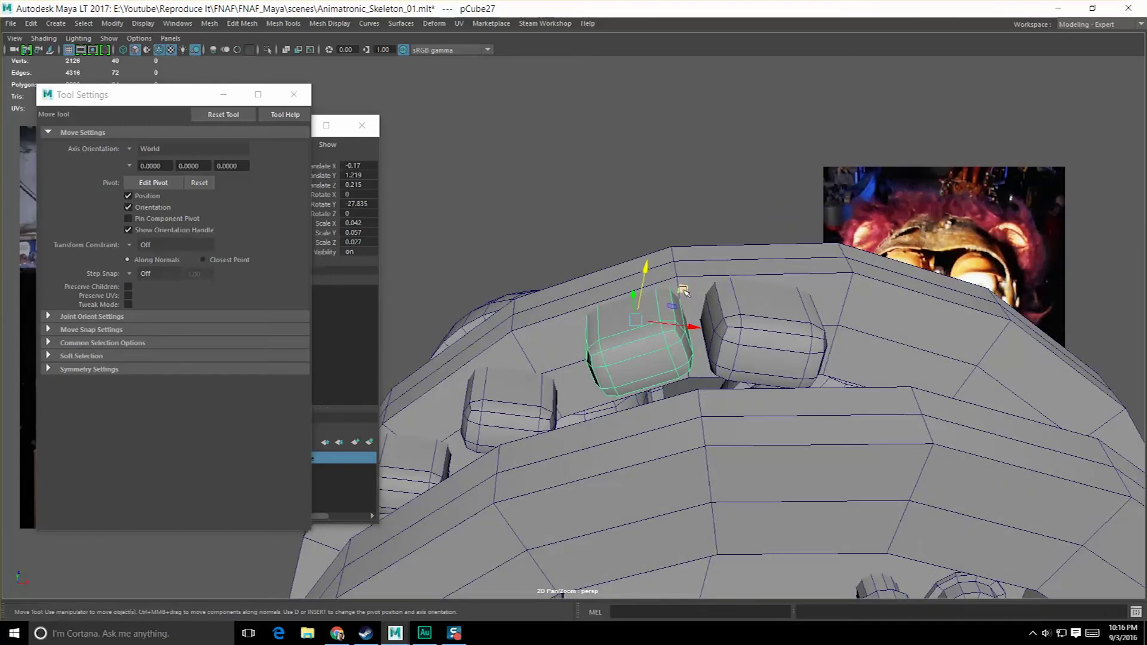
left_click_drag(683, 291, 657, 308)
- Close the Tool Settings and snap the third and outermost blocks against the ring's outer faces with the Snap Together Tool
left_click_drag(610, 340, 687, 391, "alt")
left_click(642, 400)
key("e")
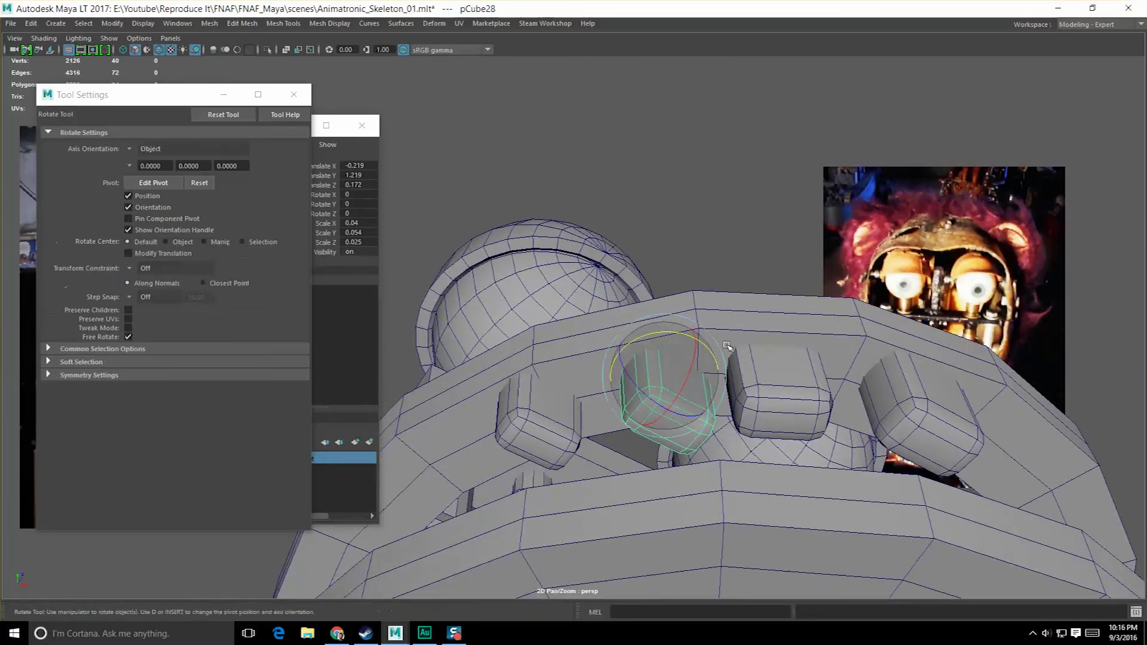
left_click(294, 95)
left_click(111, 24)
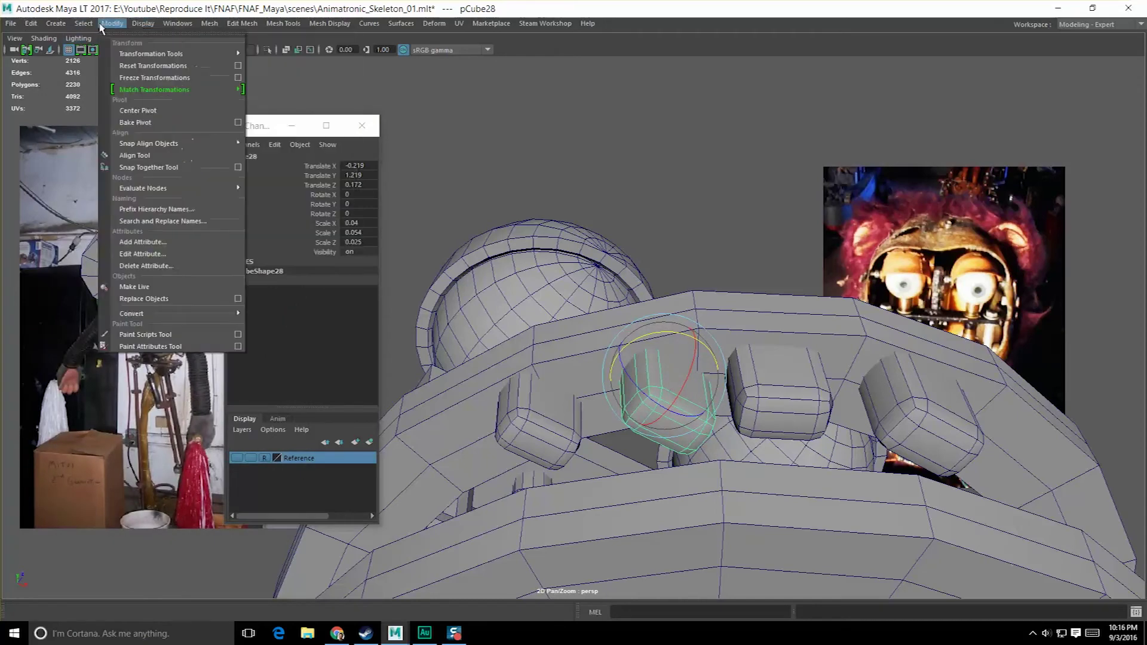
left_click_drag(705, 310, 595, 308, "alt")
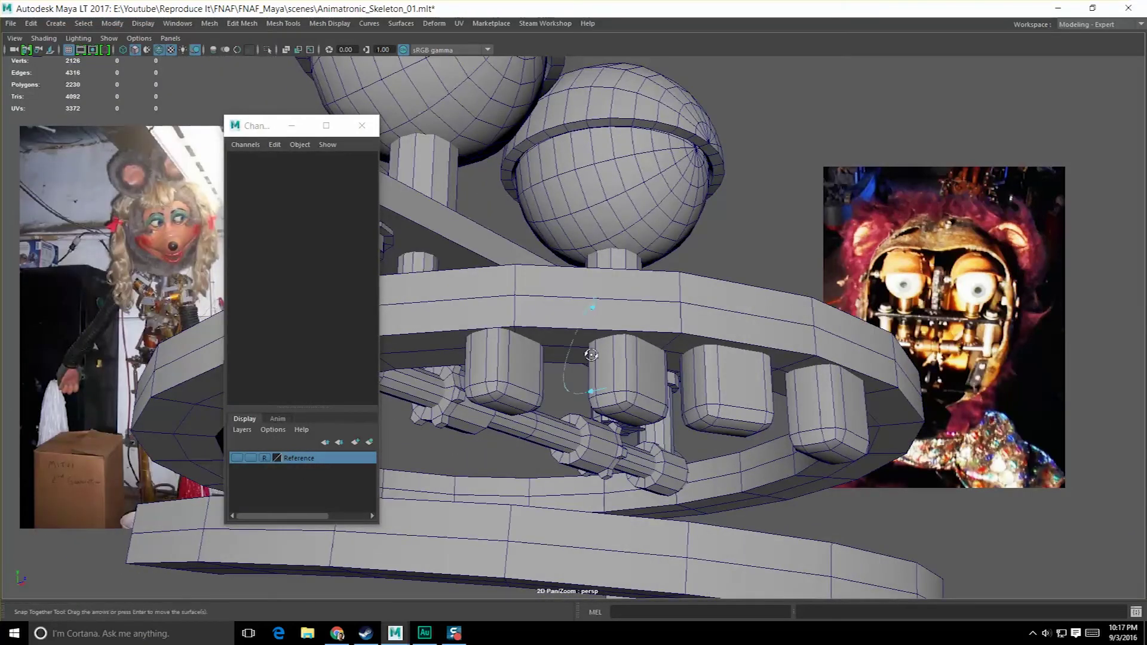
left_click_drag(591, 355, 463, 359, "alt")
left_click(476, 299)
left_click_drag(532, 337, 494, 334, "alt")
key("Return")
left_click_drag(612, 355, 592, 338, "alt")
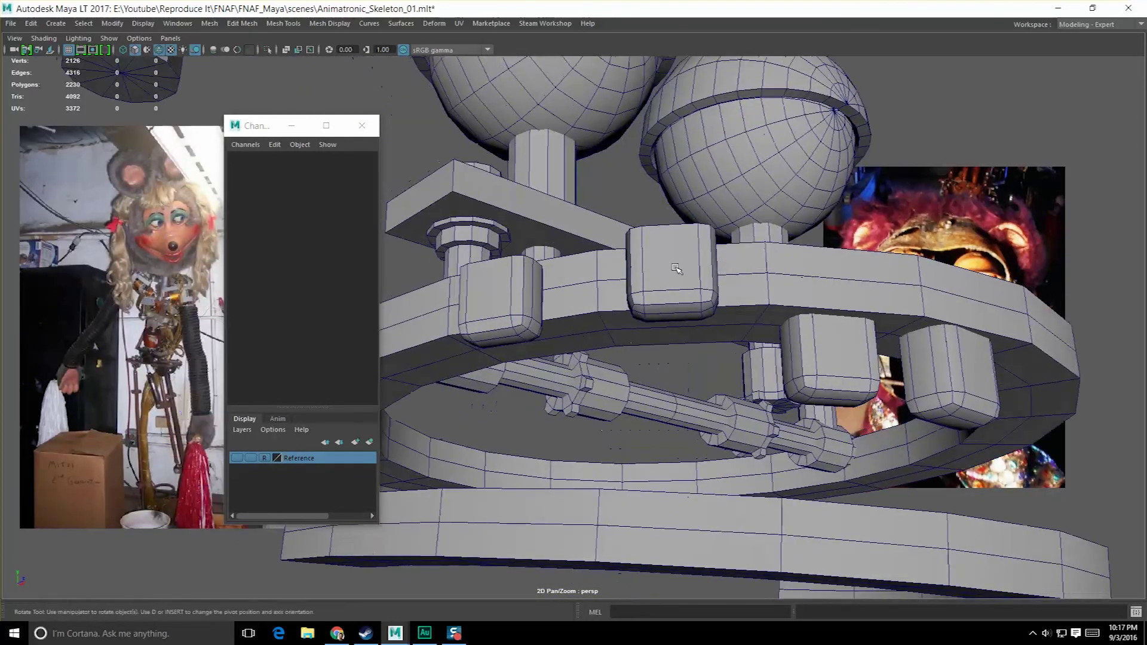
- Move the third block back from the ring's outer face to X -0.223, Z 0.16 and lower it beneath the ring
key("w")
left_click(656, 252)
mouse_move(717, 260)
left_mouse_down("alt")
mouse_move(651, 275)
mouse_move(693, 202)
mouse_move(684, 216)
mouse_move(737, 265)
mouse_move(725, 271)
left_mouse_up("alt")
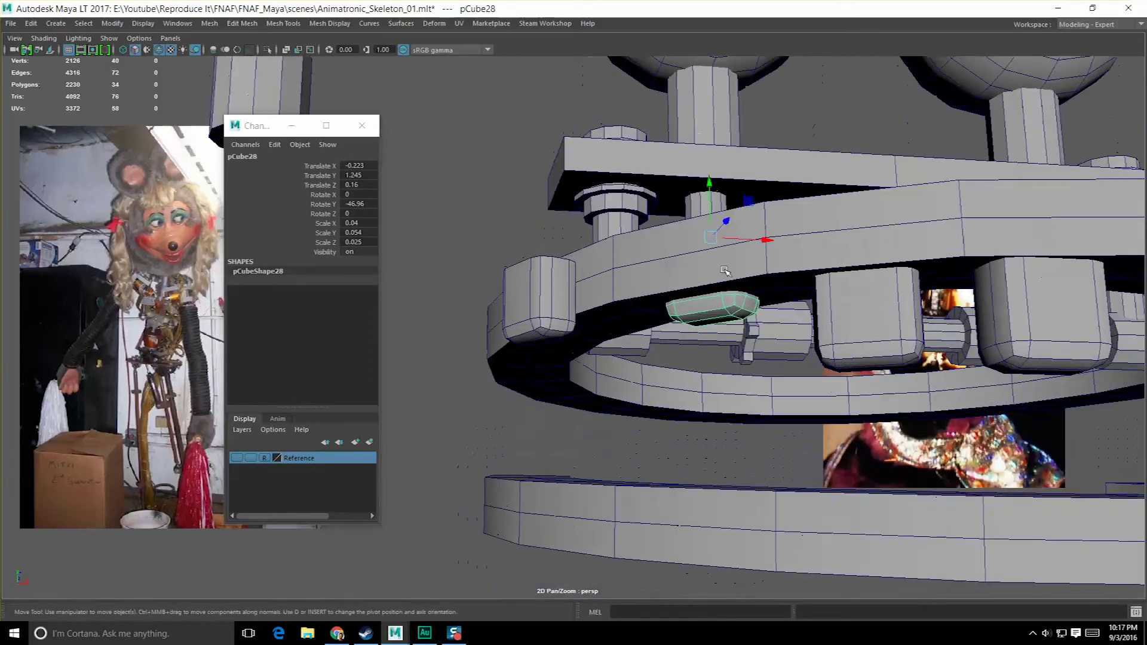
left_click_drag(708, 186, 710, 239)
- Move the outermost block beneath the ring to about -0.259, 1.217, 0.106
left_click_drag(616, 326, 556, 272, "alt")
left_click(561, 296)
left_click_drag(507, 309, 602, 378, "alt")
left_click(515, 291)
left_click_drag(602, 377, 592, 407, "alt")
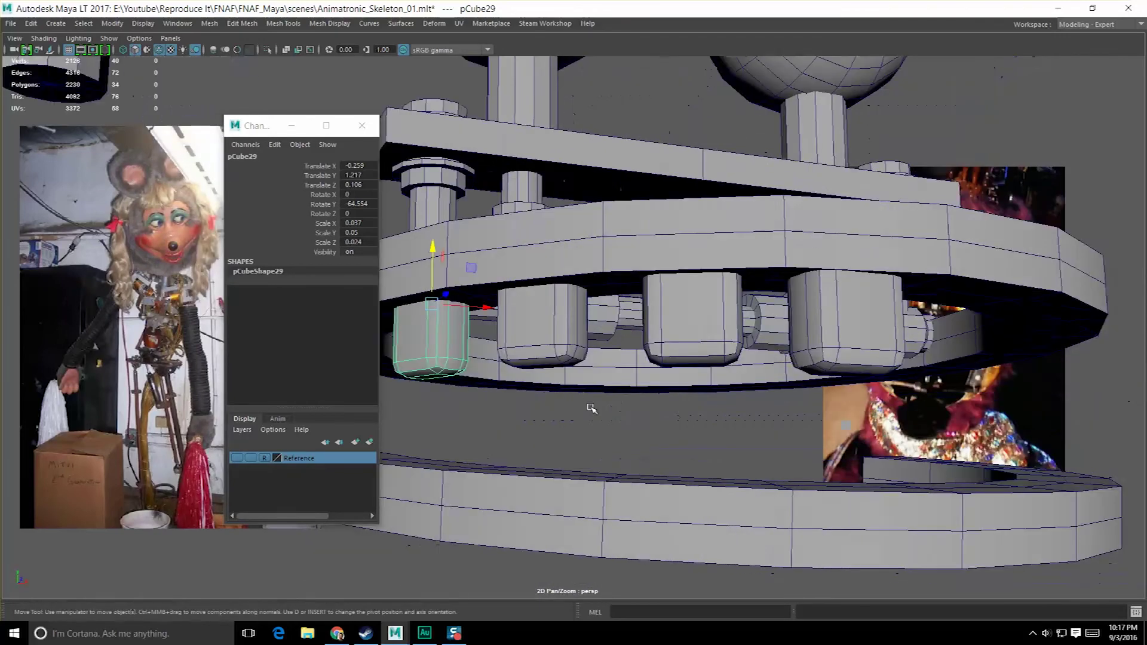
- Deselect the outermost block and examine the row of tooth blocks under the ring from the front, above and close up
right_click_drag(591, 407, 576, 432, "alt")
key("q")
left_click(642, 377)
left_click_drag(641, 377, 611, 417, "alt")
middle_click_drag(651, 365, 643, 406, "alt")
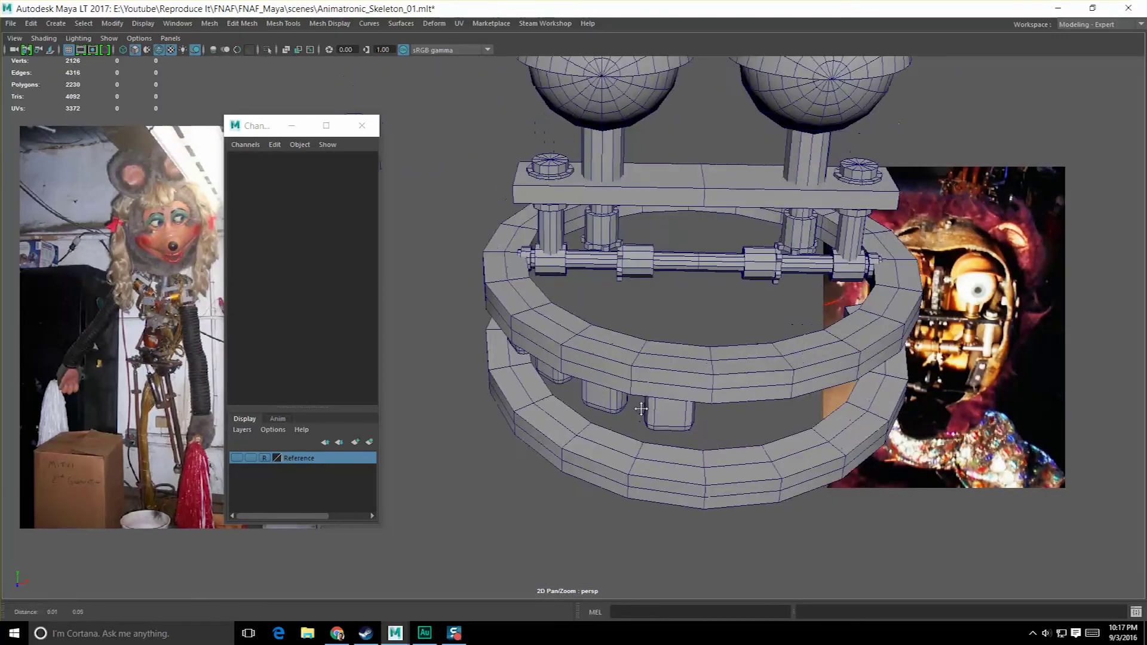
scroll(644, 406, "down", 3)
left_click_drag(645, 406, 705, 409, "alt")
scroll(579, 414, "up", 3)
left_click_drag(579, 415, 627, 366, "alt")
scroll(552, 414, "up", 6)
scroll(569, 395, "down", 8)
- Duplicate the third block into the gap before the outermost one, placing the copy near X -0.243, Z 0.137 and rotating it to -53.466 degrees about Y
left_click(643, 361)
scroll(648, 379, "up", 3)
middle_click_drag(668, 392, 622, 392, "alt")
key("w")
left_click_drag(622, 392, 609, 388, "alt")
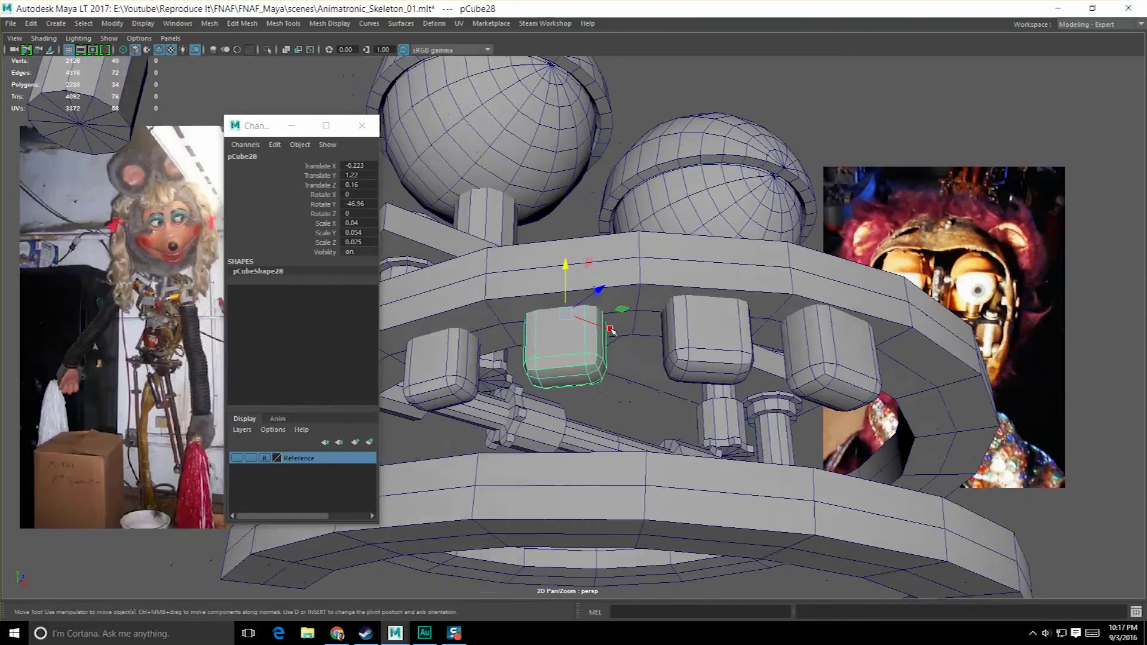
middle_click_drag(626, 309, 653, 306)
left_click_drag(598, 327, 648, 315, "alt")
middle_click_drag(648, 315, 564, 318)
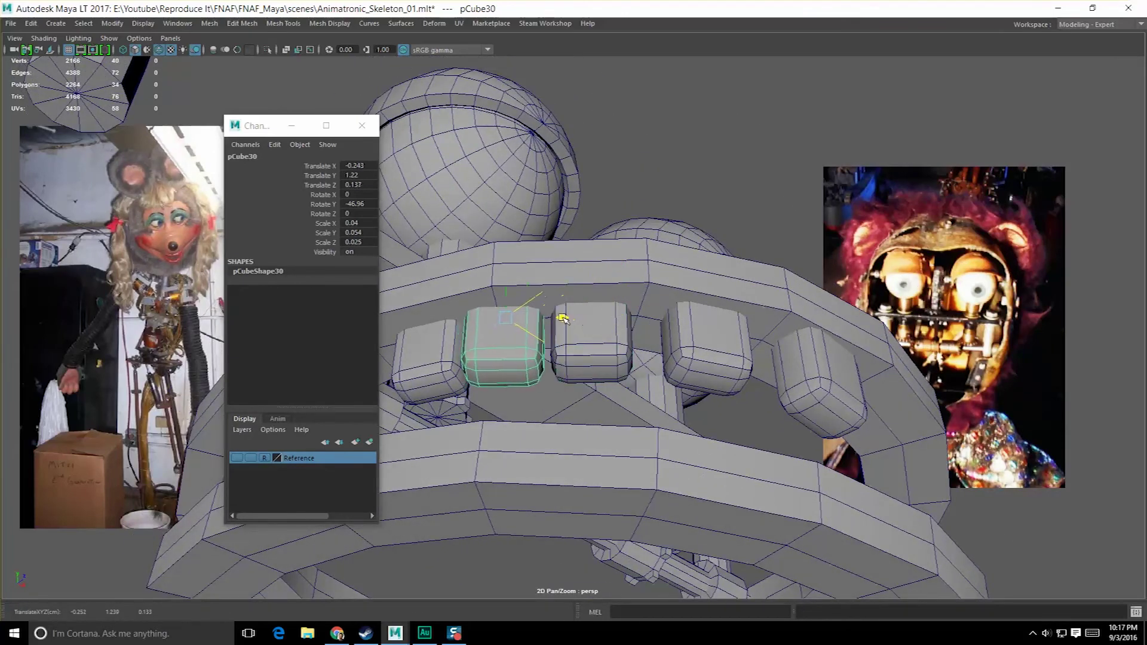
right_click_drag(531, 331, 577, 370, "alt")
left_click_drag(607, 321, 622, 357)
- Move the second block toward the first to X -0.165, Z 0.213 and rotate it to -21.114 degrees about Y
middle_click_drag(824, 325, 651, 364, "alt")
right_click_drag(650, 364, 602, 310, "alt")
left_click(602, 311)
left_click_drag(603, 311, 626, 313, "alt")
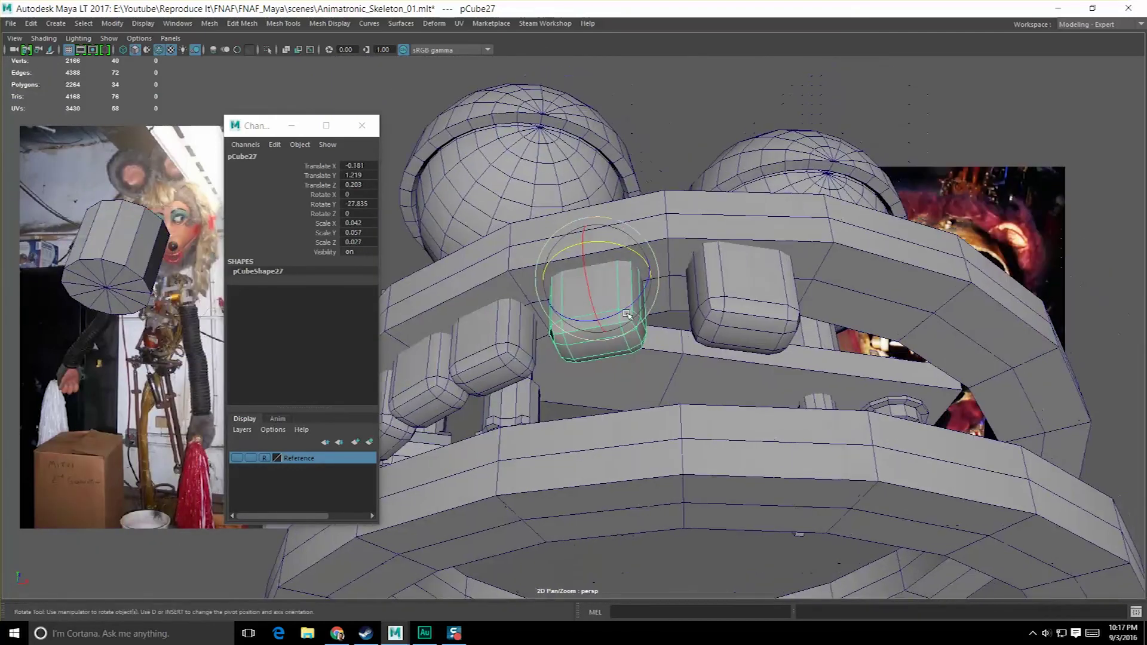
left_click_drag(646, 257, 667, 261)
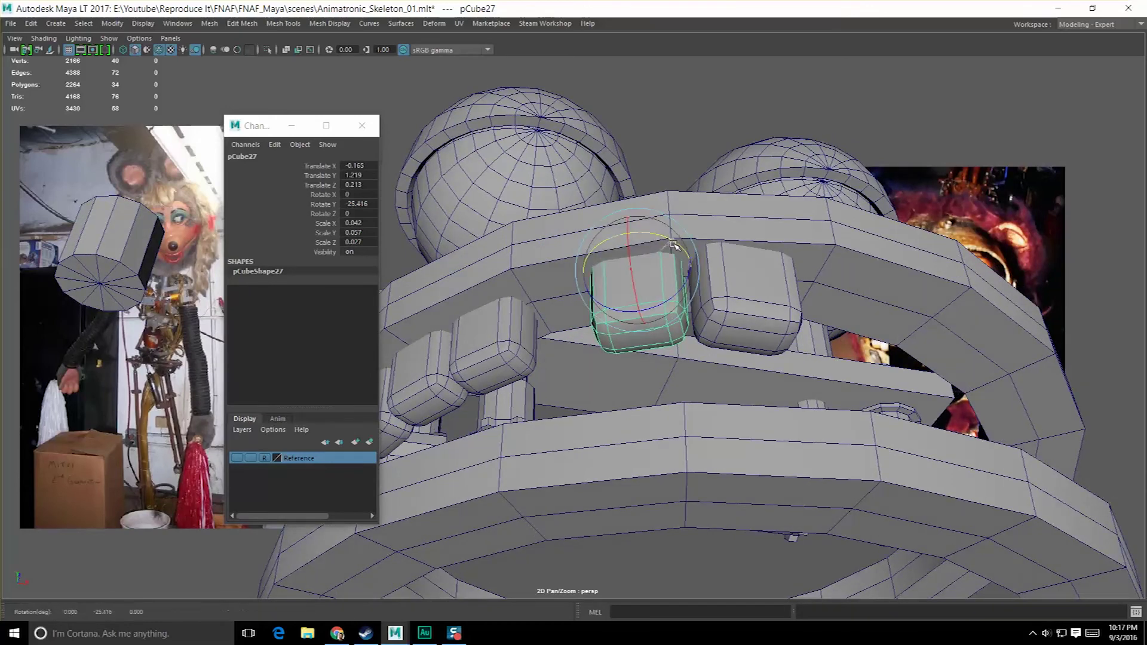
- Duplicate the second block into the gap behind it, near X -0.198, Z 0.195, and rotate the copy to -33.37 degrees about Y
left_click_drag(663, 256, 608, 265)
left_click_drag(568, 286, 619, 318, "alt")
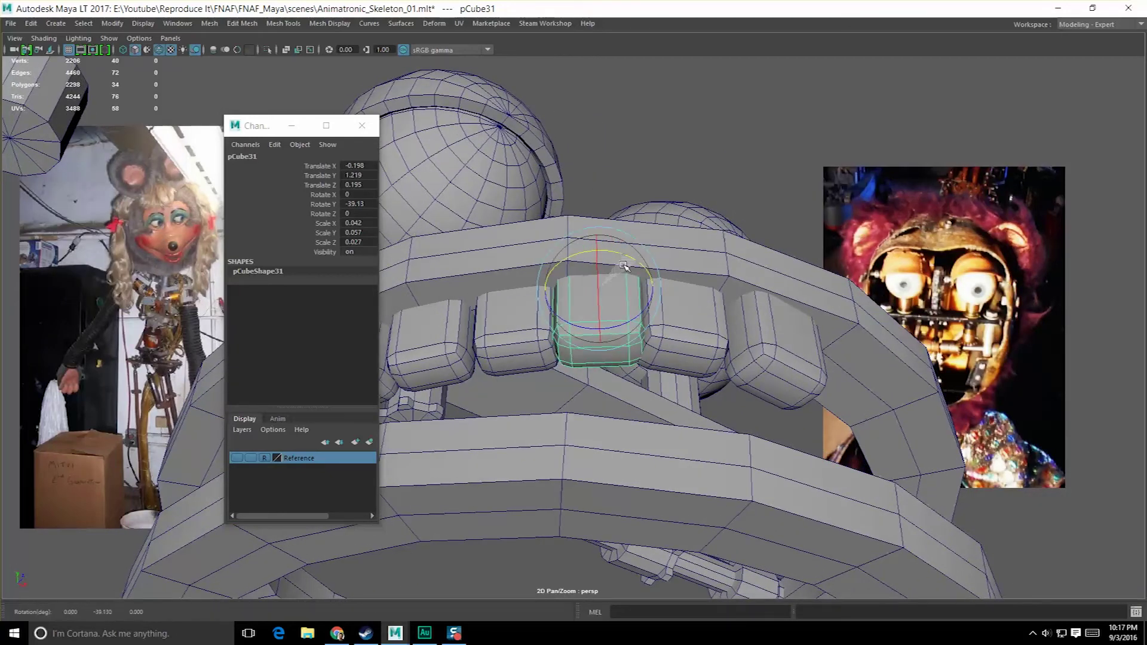
left_click_drag(632, 348, 689, 292, "alt")
- Nudge the first block under the ring to X -0.114, Z 0.223
left_click(667, 295)
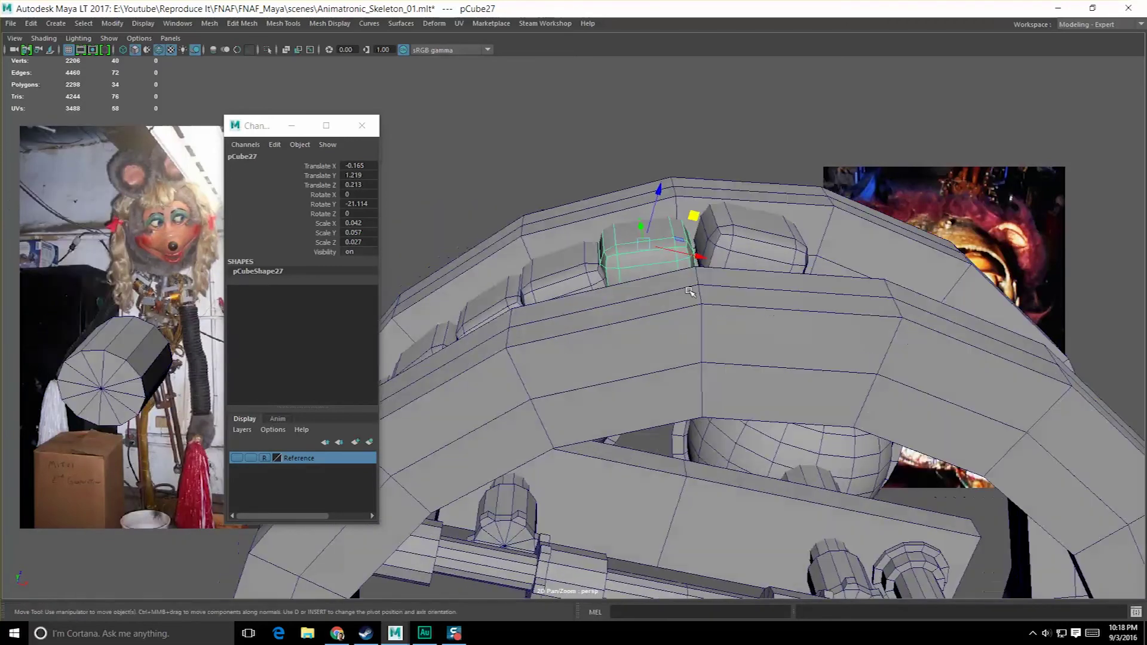
left_click(694, 221)
left_click_drag(695, 222, 746, 255, "alt")
middle_click_drag(763, 170, 771, 172)
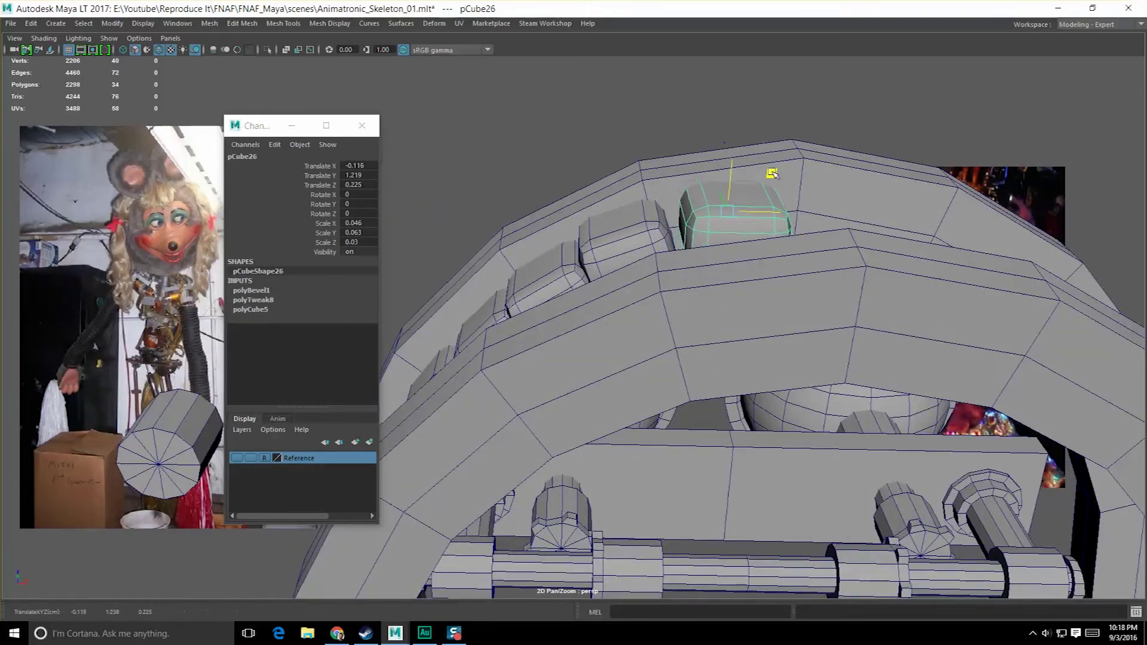
left_click_drag(776, 177, 741, 203, "alt")
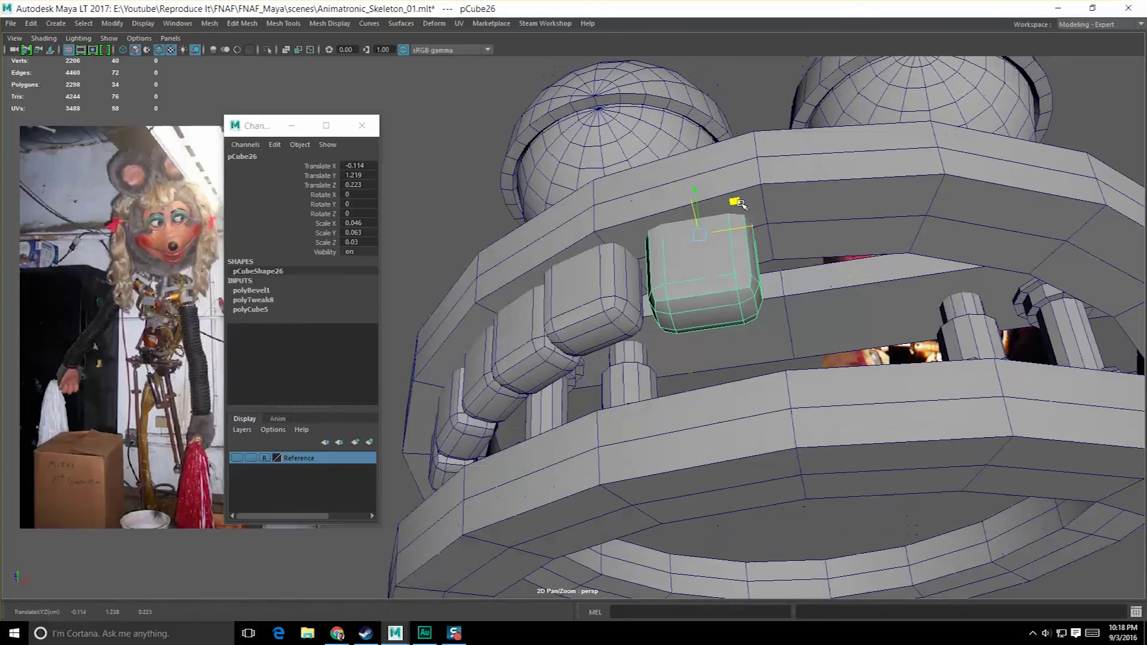
- Move the second block to X -0.156, Z 0.209 and scale it to 0.043, 0.058, 0.027
left_click_drag(683, 237, 647, 270, "alt")
left_click(647, 270)
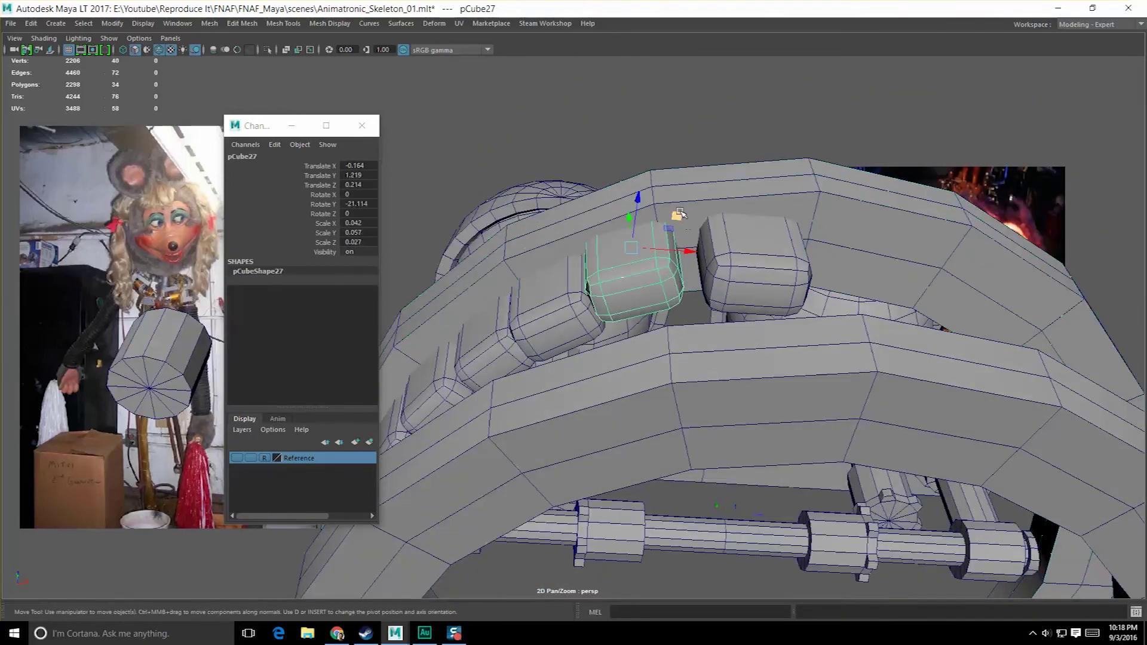
left_click_drag(697, 220, 696, 247, "alt")
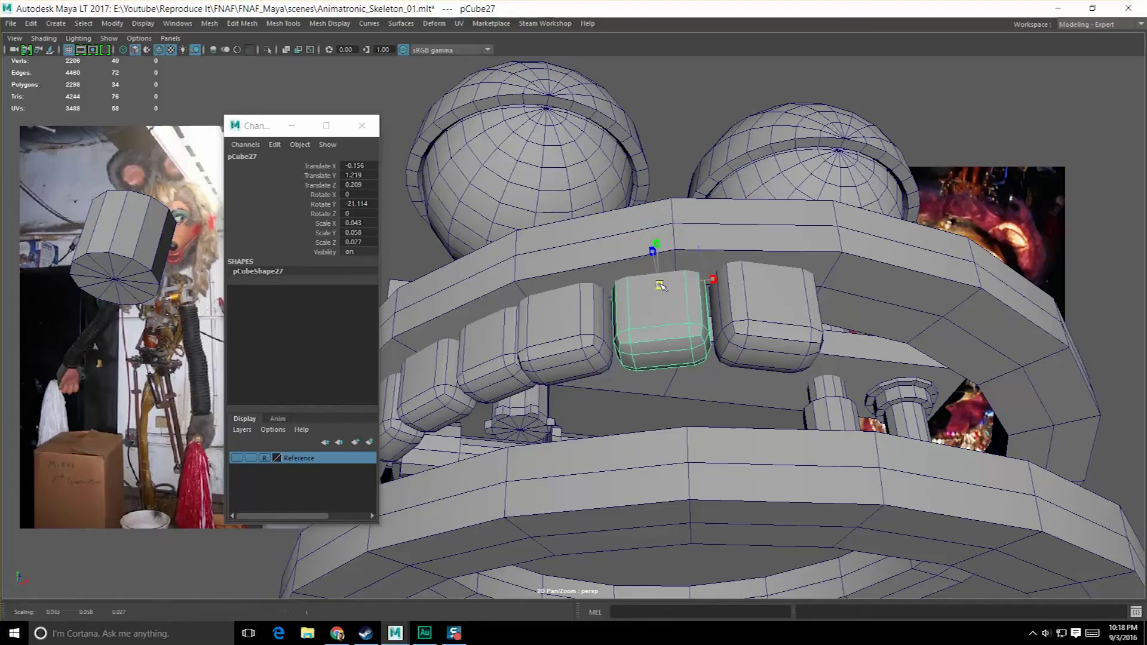
left_click_drag(677, 304, 710, 243, "alt")
mouse_move(710, 243)
left_mouse_down("alt")
mouse_move(687, 256)
mouse_move(711, 257)
left_mouse_up("alt")
- Nudge the copy behind the second block to X -0.194, Z 0.191
left_click(570, 310)
left_click_drag(571, 310, 652, 276, "alt")
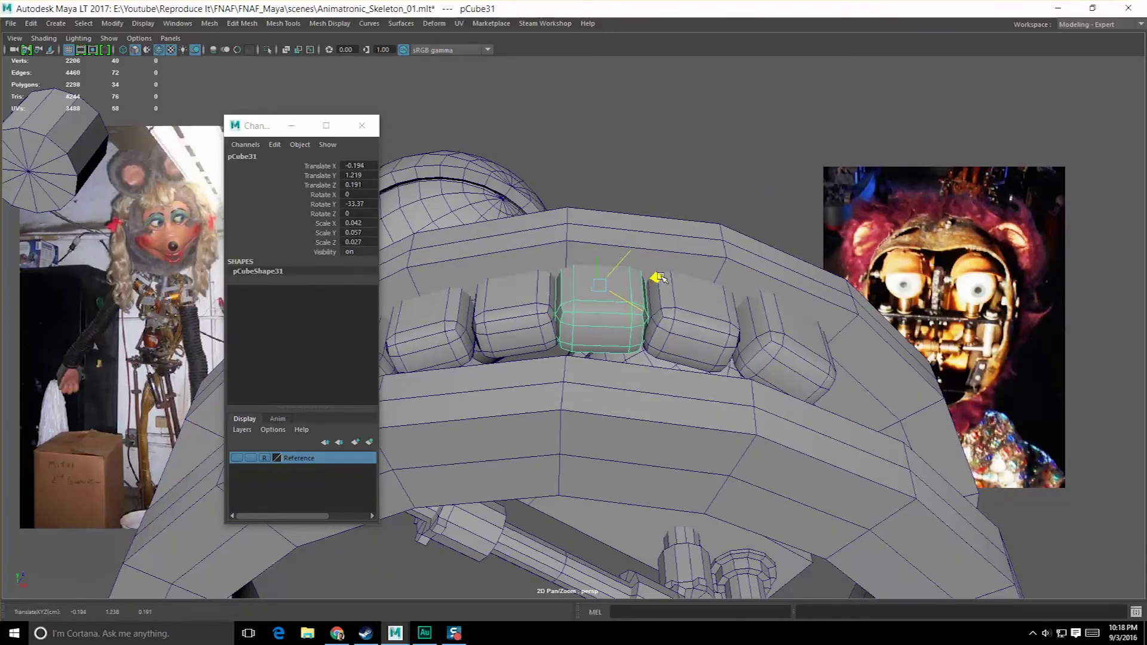
left_click_drag(574, 301, 529, 321, "alt")
- Nudge individual blocks along the ring to even out the gaps in the row
left_click(556, 312)
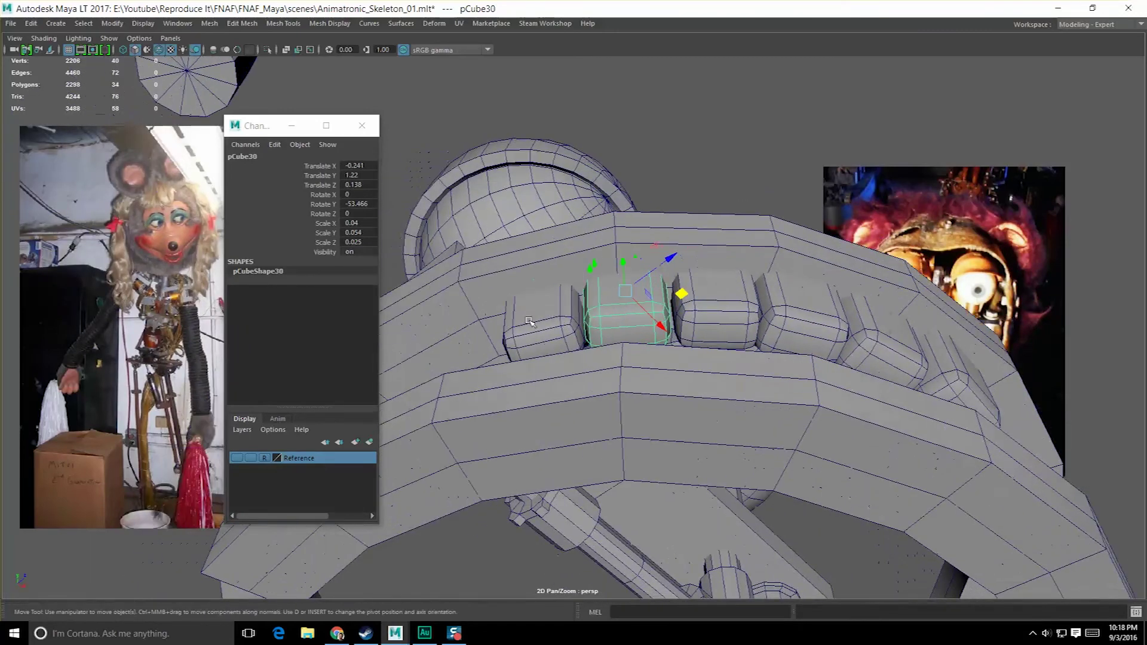
left_click(603, 292)
left_click_drag(603, 292, 720, 283, "alt")
left_click(739, 288)
left_click_drag(726, 214, 719, 221)
left_click(861, 278)
left_click_drag(866, 271, 846, 256, "alt")
left_click(779, 228)
left_click_drag(797, 174, 693, 285)
- Move the block beside the outermost one along the ring to about X -0.246, Z 0.129
left_click(691, 238)
left_click(677, 301)
left_click_drag(588, 317, 667, 297, "alt")
left_click(667, 297)
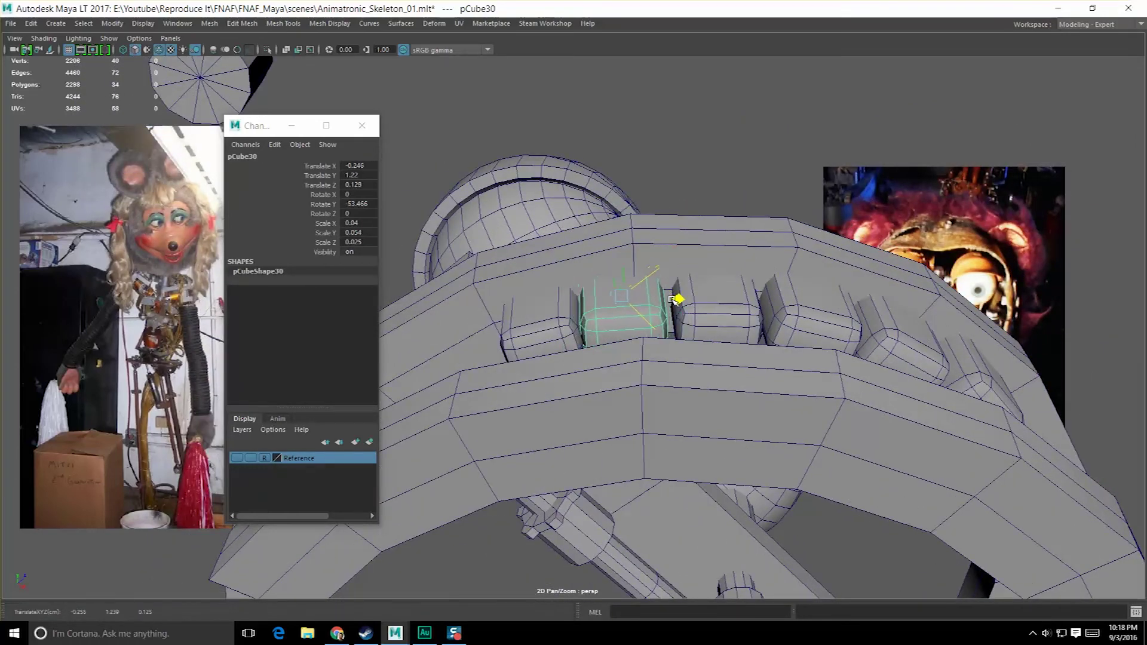
- Move the outermost block along the ring to about X -0.264, Z 0.097
left_click_drag(617, 315, 597, 318, "alt")
left_click(598, 318)
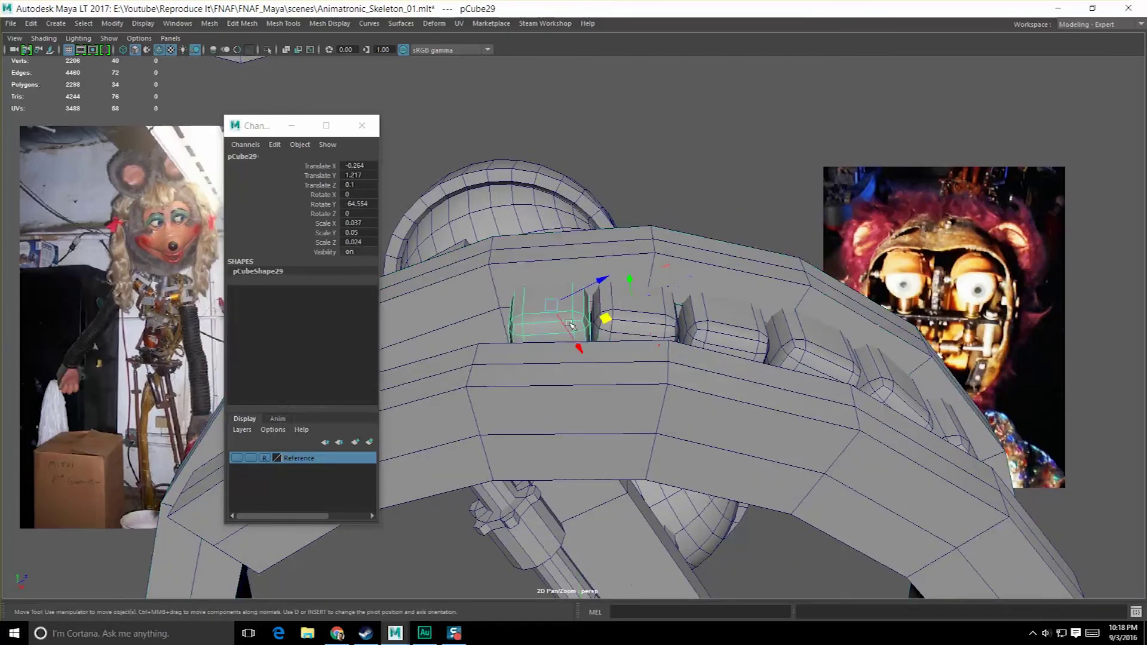
left_click_drag(677, 190, 669, 359, "alt")
middle_click_drag(669, 359, 692, 370, "alt")
left_click_drag(692, 371, 598, 222, "alt")
- Scale the outermost block down evenly to 0.034, 0.046, 0.022
left_click(589, 334)
left_click(541, 334)
mouse_move(541, 351)
left_mouse_down("alt")
mouse_move(511, 353)
mouse_move(538, 350)
left_mouse_up("alt")
left_click(540, 350)
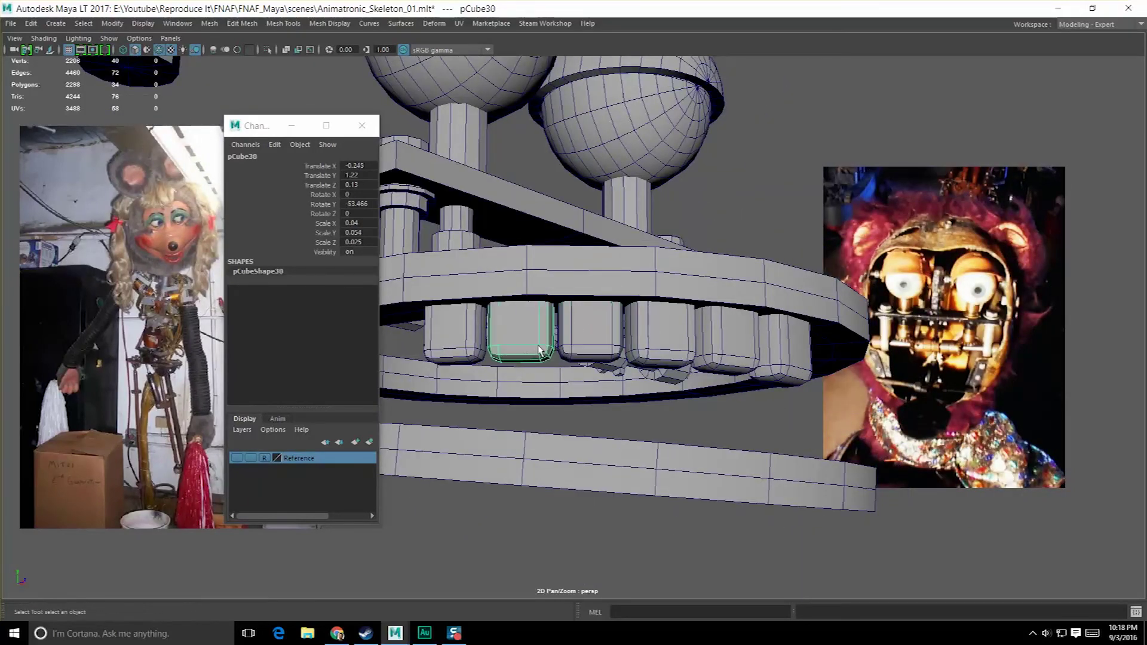
left_click(458, 340)
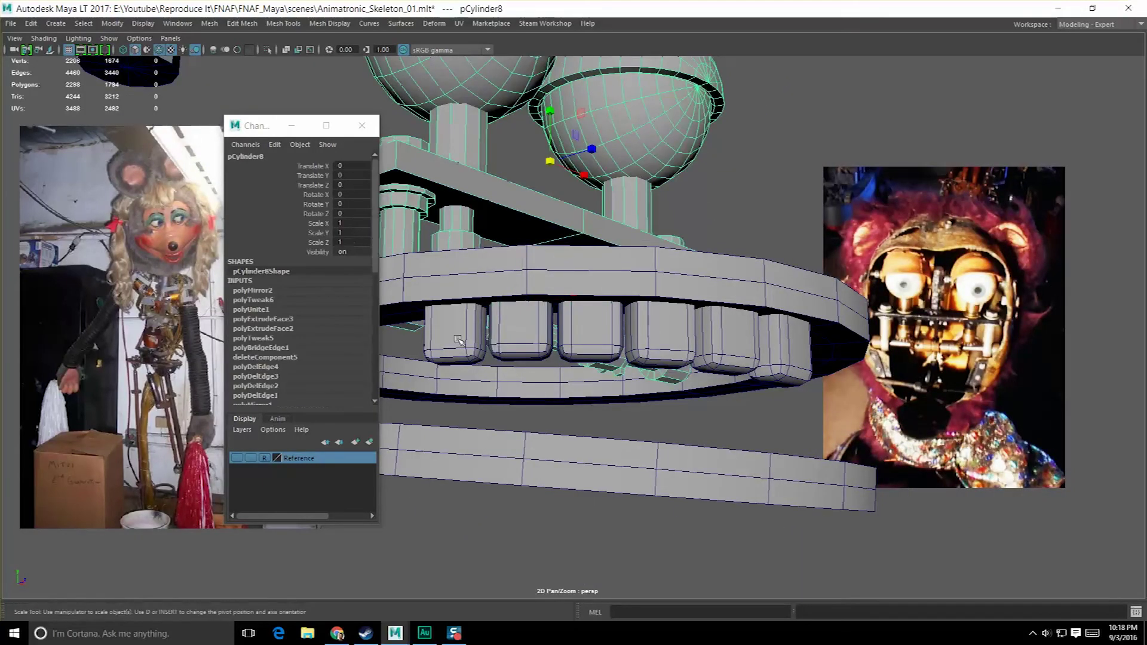
left_click(446, 320)
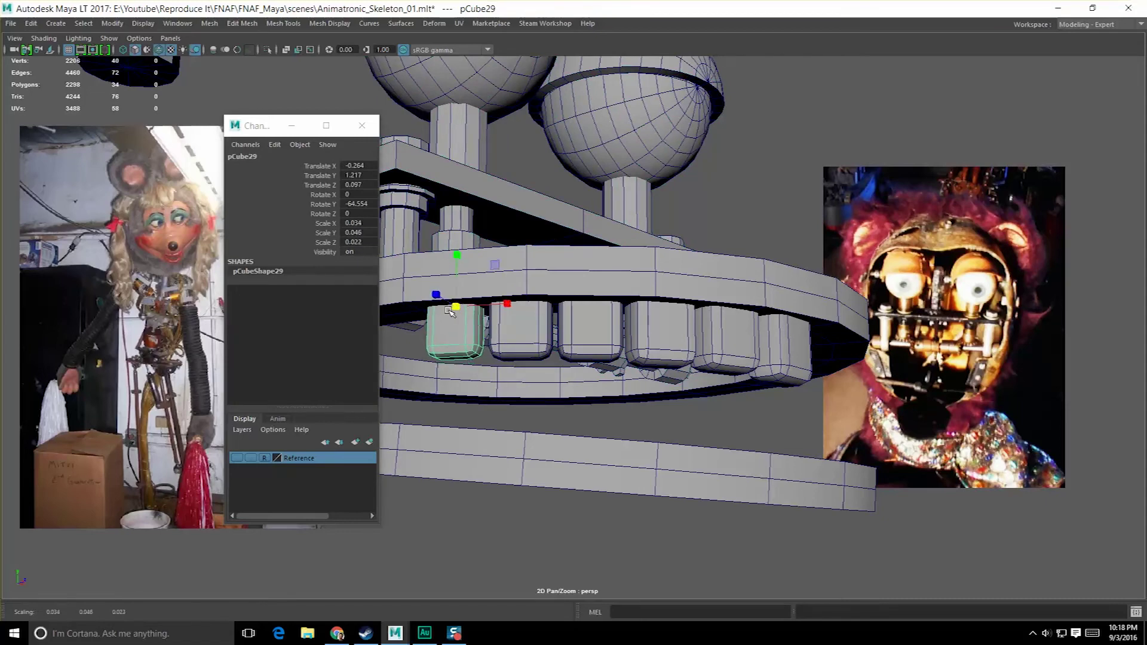
left_click_drag(635, 377, 594, 389, "alt")
left_click(643, 420)
left_click_drag(643, 420, 534, 412, "alt")
left_click(641, 388)
left_click(605, 379, "shift")
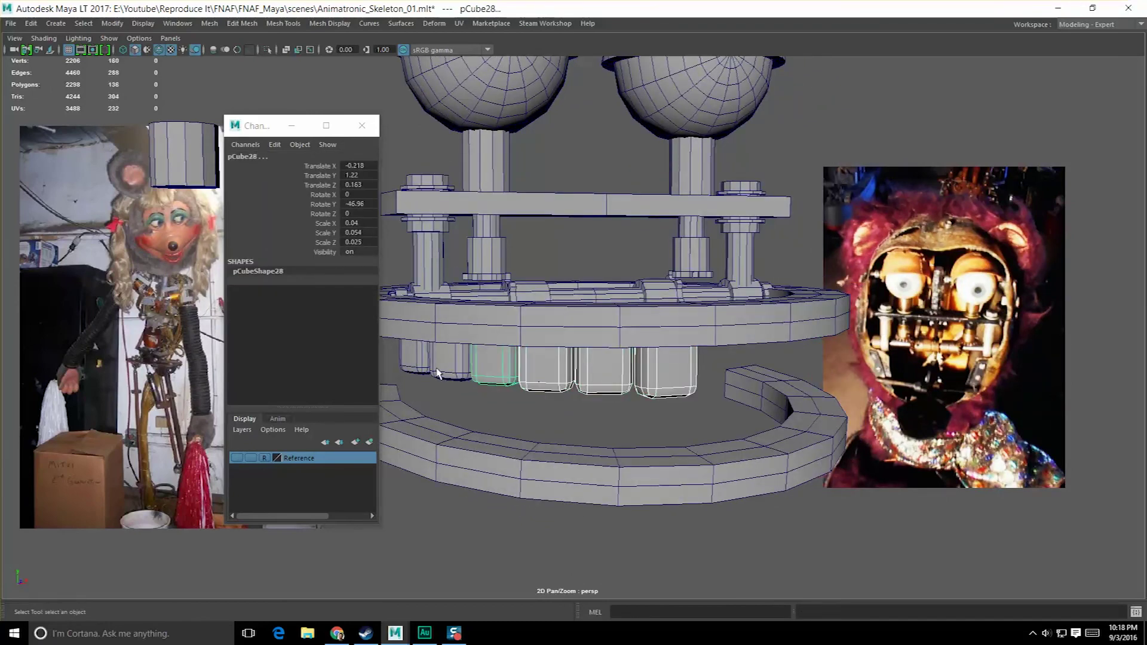
- Duplicate the outermost block, move the copy back along the ring to X -0.275, Z 0.06 and rotate it to -82.983 degrees about Y
left_click_drag(415, 379, 610, 338, "alt")
left_click(626, 304)
left_click_drag(545, 382, 561, 361, "alt")
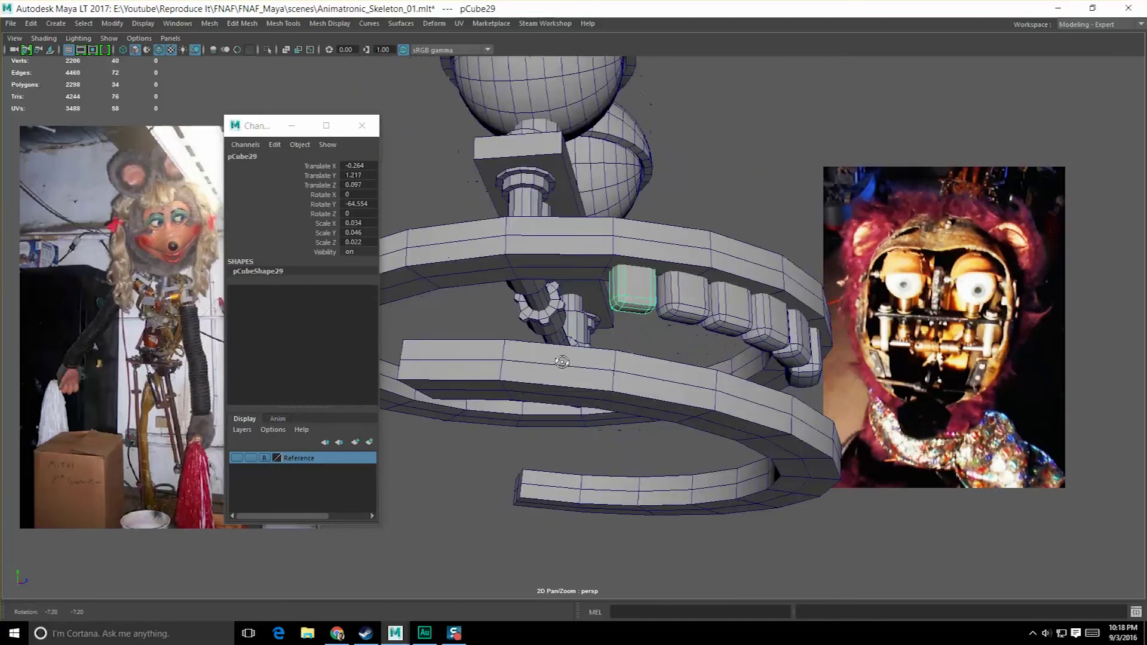
scroll(564, 362, "up", 3)
key("ctrl+d")
key("w")
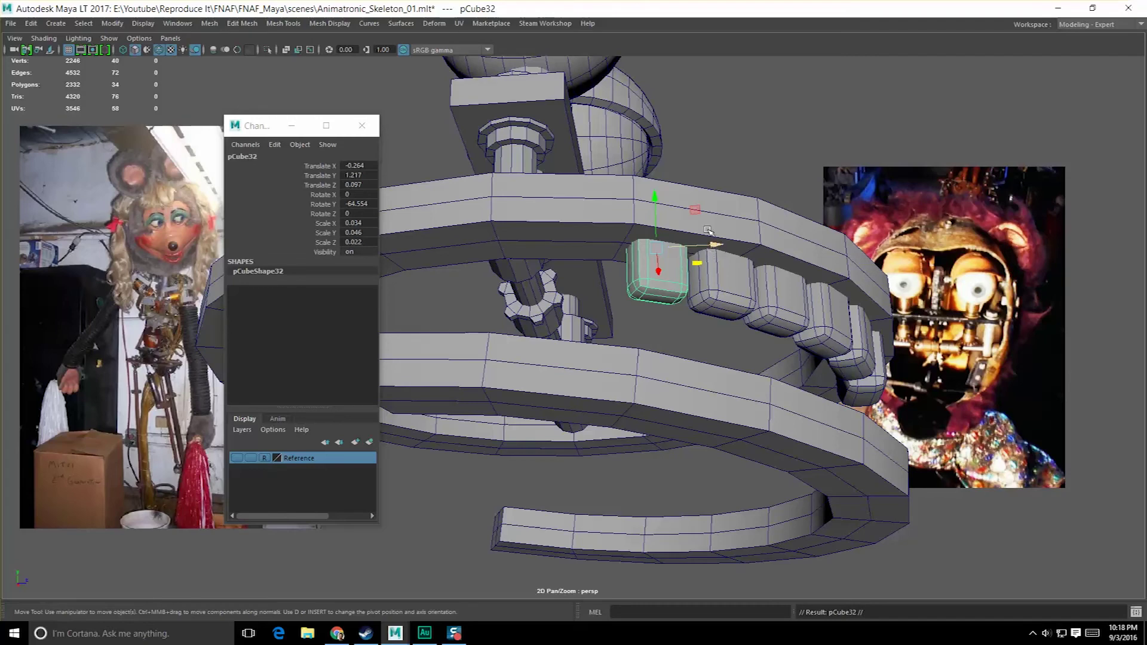
left_click_drag(699, 303, 619, 232, "alt")
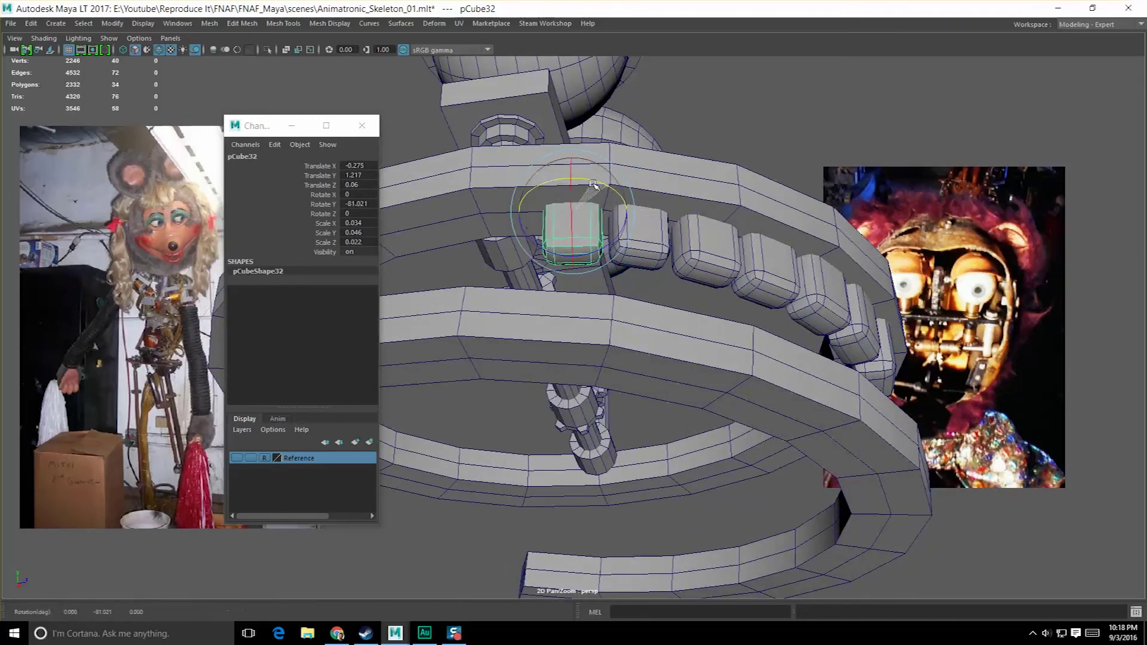
left_click_drag(593, 186, 604, 331, "alt")
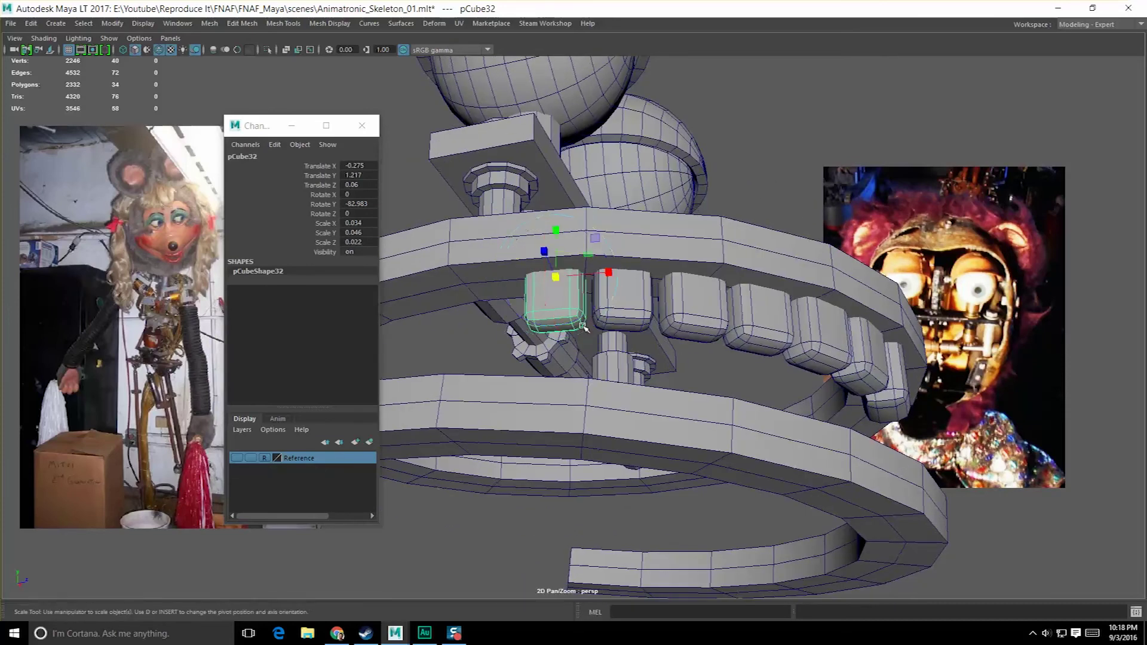
- Scale the seventh block to 0.044 in X and 0.028 in Z and shift it to Z 0.056
left_click_drag(588, 309, 595, 173, "alt")
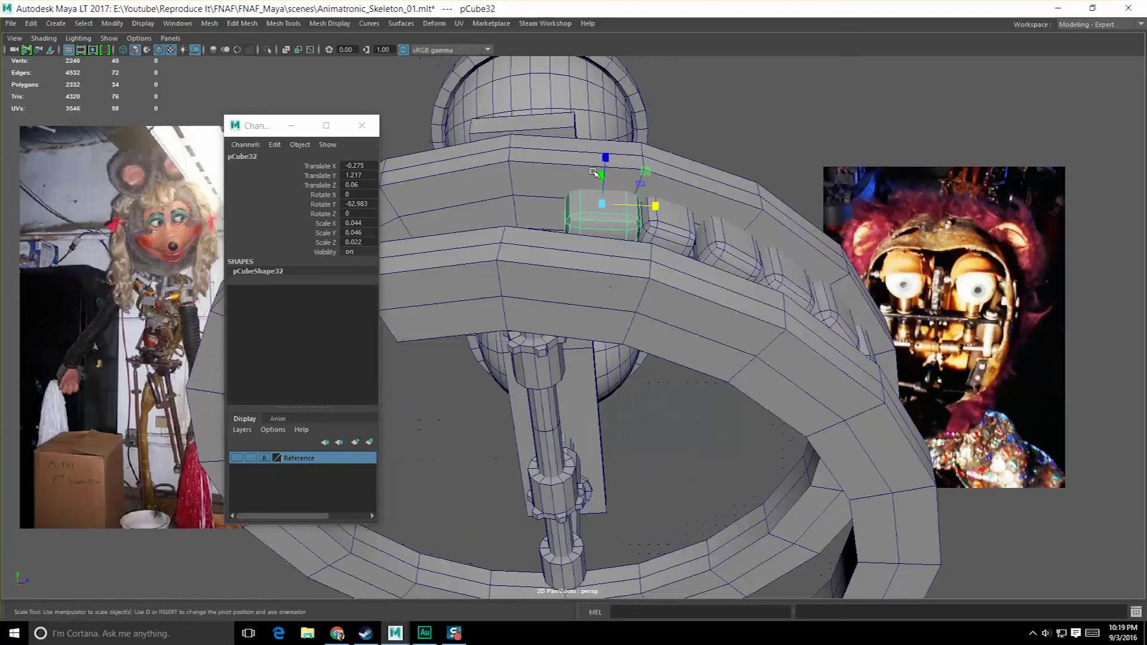
left_click_drag(606, 129, 606, 121)
left_click_drag(607, 121, 669, 252, "alt")
key("w")
left_click_drag(640, 365, 466, 374, "alt")
middle_click_drag(466, 374, 557, 371, "alt")
scroll(557, 371, "up", 5)
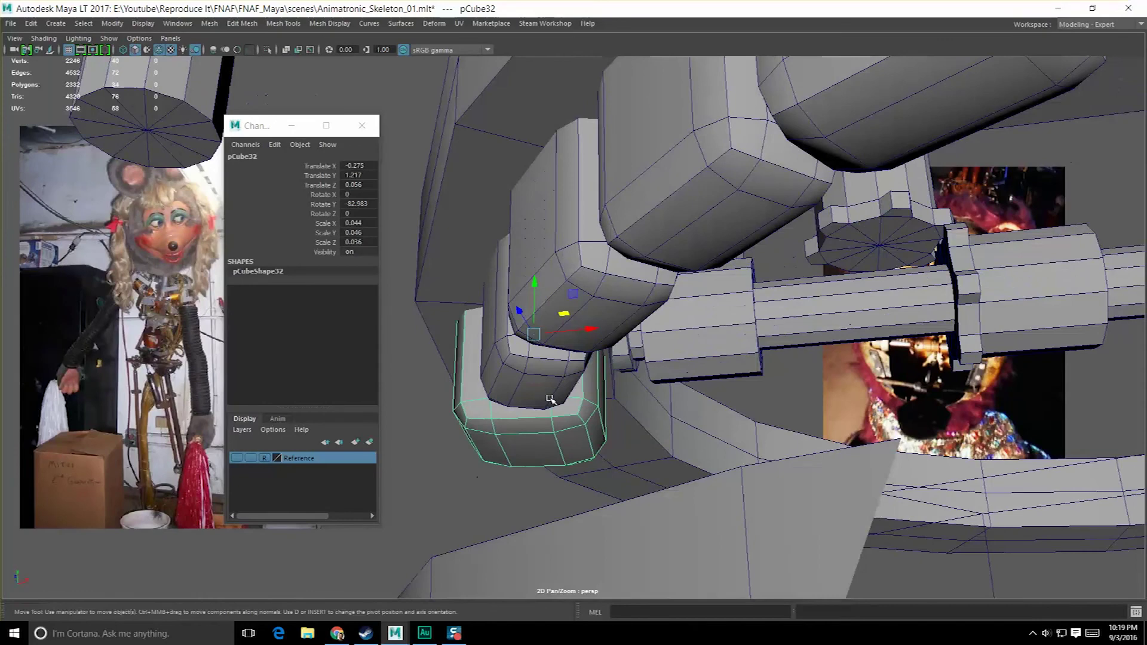
left_click_drag(492, 345, 600, 391, "alt")
- Duplicate the seventh block farther back along the ring, enlarge the copy to 0.057 in X and 0.037 in Z, and turn it along the curve
key("shift+d")
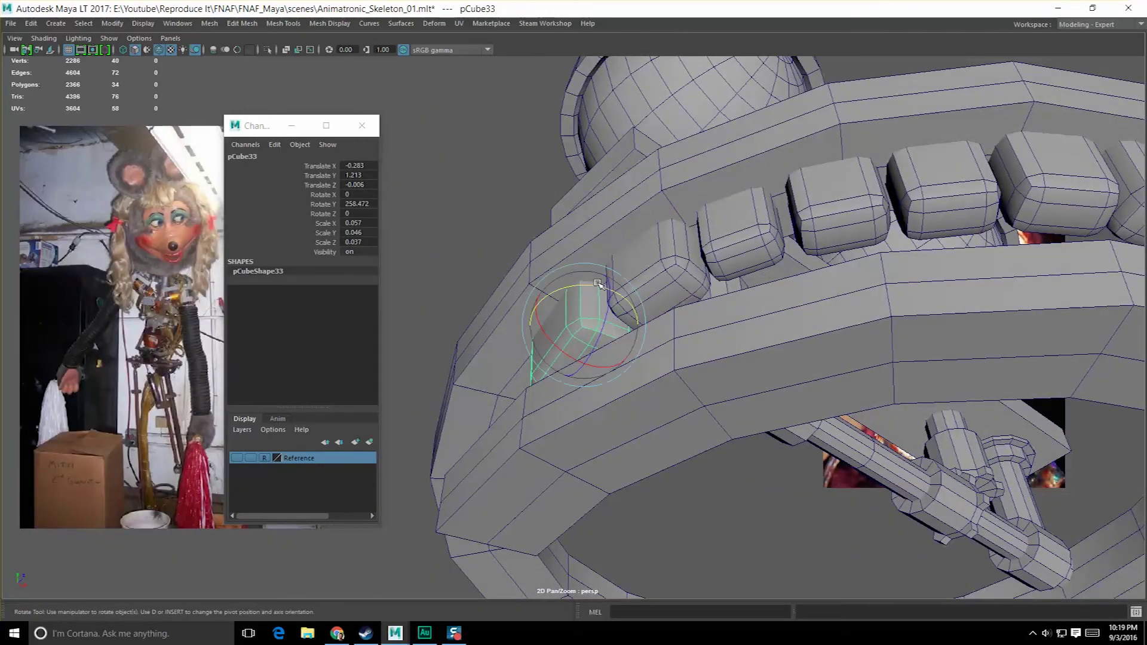
left_click_drag(611, 290, 613, 292)
left_click_drag(614, 291, 547, 280, "alt")
left_click_drag(559, 335, 573, 355, "alt")
- Hide the lower jaw ring to expose the underside of the upper ring
key("w")
left_click(562, 431)
key("ctrl+h")
- Center the eighth block under the ring near X -0.293, Z -0.004, align its rotation with the ring and scale it to 0.051, 0.041, 0.033
left_click(573, 355)
left_click_drag(589, 306, 572, 307)
key("e")
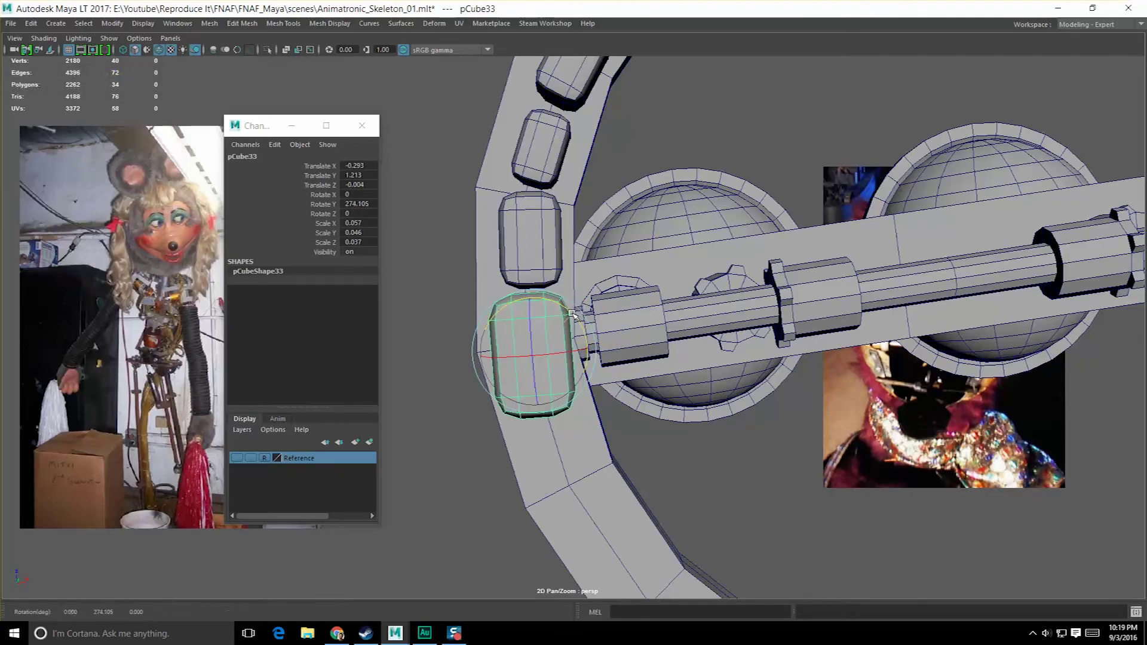
key("r")
left_click_drag(534, 354, 529, 355)
key("w")
left_click_drag(565, 310, 627, 385)
- Duplicate the eighth block, place the copy behind it near X -0.291, Z -0.056 and rotate it to 264.986 degrees about Y
scroll(628, 384, "down", 5)
left_click(622, 438)
left_click_drag(622, 438, 560, 333, "alt")
left_click(565, 326)
key("ctrl+d")
key("e")
key("ctrl+z")
left_click_drag(567, 282, 541, 274)
key("w")
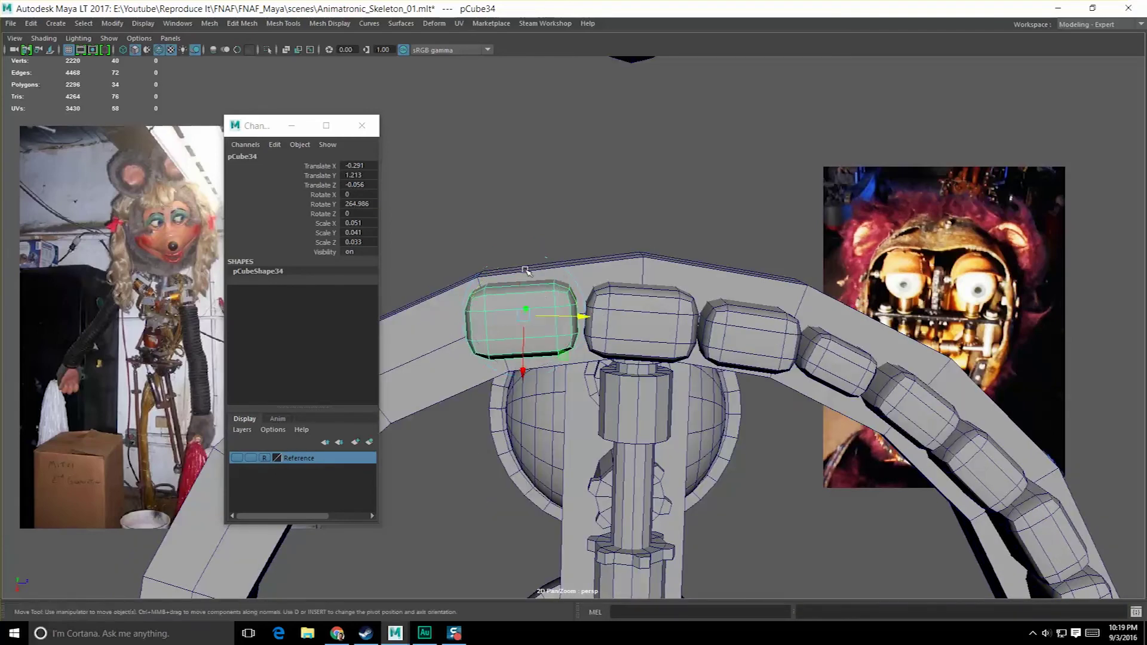
left_click_drag(527, 322, 526, 326)
- Select all nine tooth blocks along the ring and combine them into a single mesh
left_click(643, 245)
scroll(676, 287, "down", 5)
left_click_drag(676, 287, 719, 255, "alt")
left_click(726, 209)
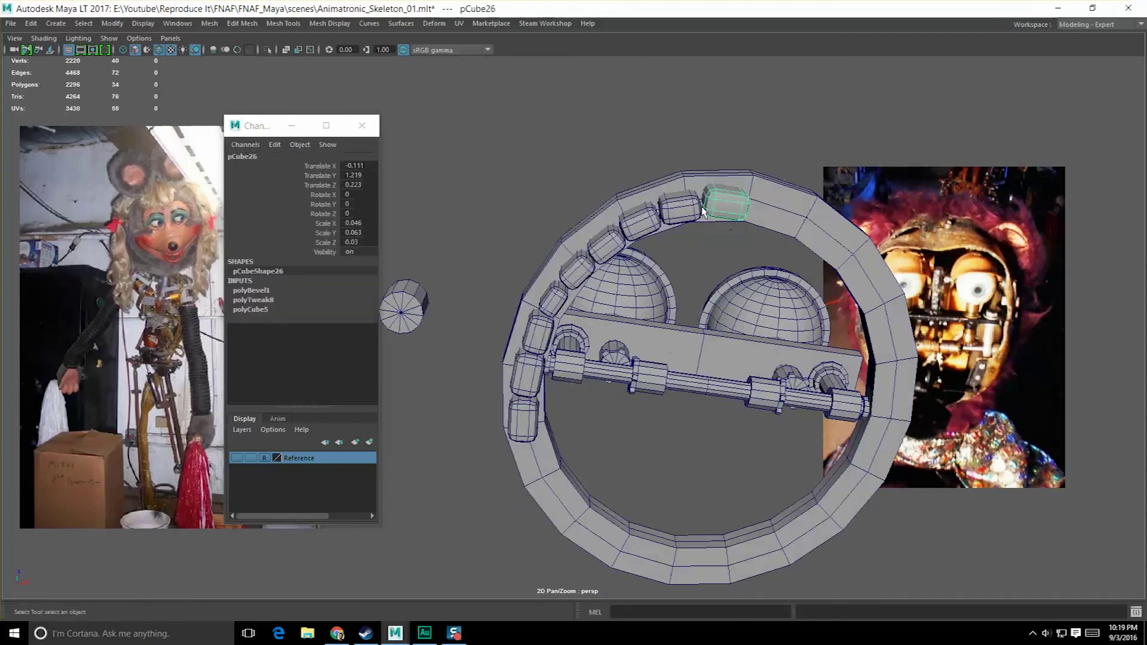
left_click(681, 212, "shift")
left_click(635, 224, "shift")
left_click(609, 239, "shift")
left_click(585, 269, "shift")
left_click(541, 340, "shift")
left_click(525, 376, "shift")
left_click(513, 411, "shift")
mouse_move(513, 411)
left_mouse_down("alt")
mouse_move(515, 445)
mouse_move(511, 413)
left_mouse_up("alt")
key("ctrl+z")
left_click(515, 417, "shift")
left_click(558, 338, "shift")
left_click_drag(553, 325, 597, 353, "alt")
key("space")
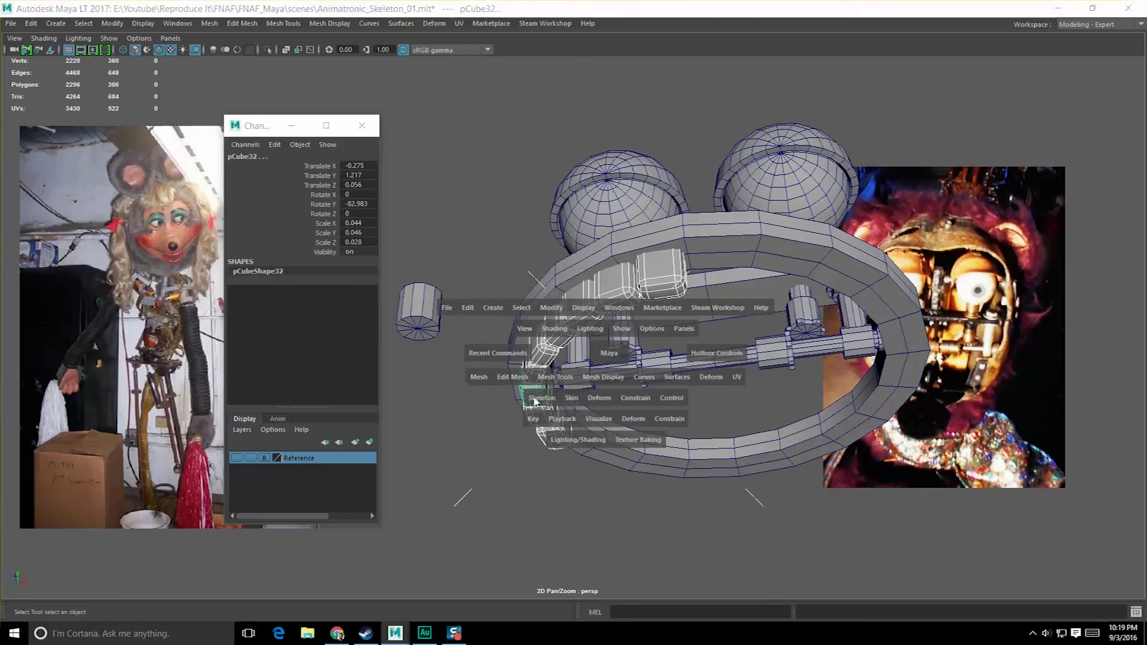
right_click(665, 329, "shift")
right_click_drag(630, 556, 632, 543, "shift")
left_click_drag(632, 543, 649, 449, "alt")
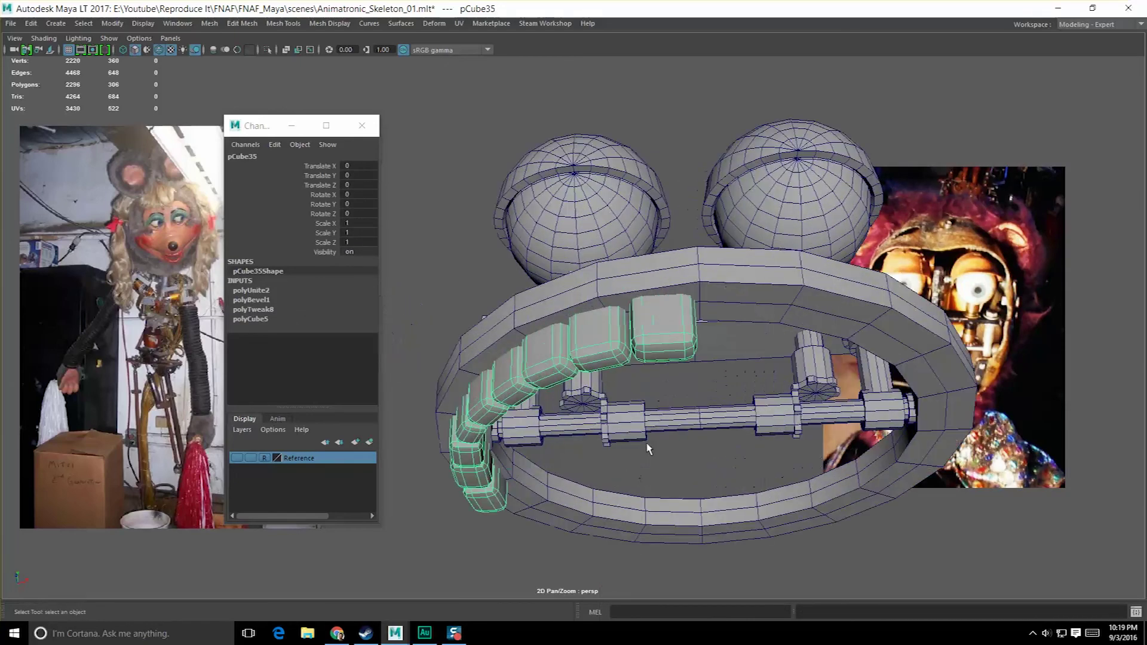
- Move the combined tooth mesh's pivot onto the center edge at the front of the upper ring
key("w")
scroll(649, 449, "up", 2)
middle_click_drag(630, 428, 589, 443, "alt")
left_click(669, 272)
key("d")
scroll(583, 346, "down", 2)
left_click_drag(582, 346, 598, 346, "alt")
- Mirror the tooth mesh across the X axis as a copy about the object pivot, combined with the original and without merging borders
key("space")
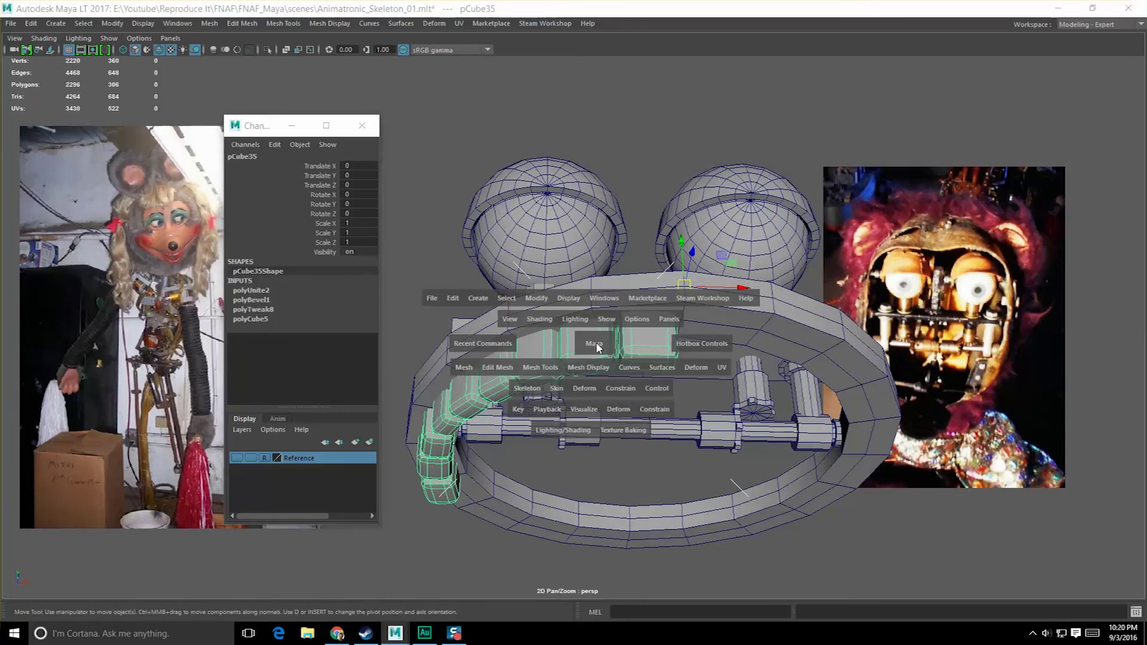
right_click_drag(608, 333, 666, 469, "shift")
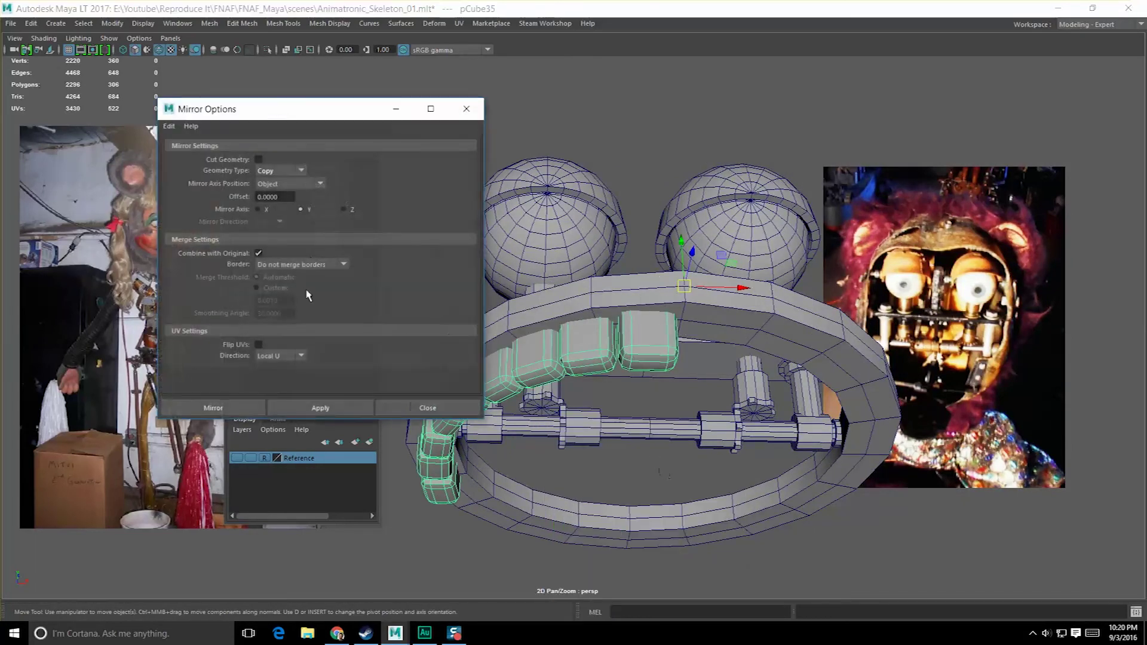
left_click(320, 408)
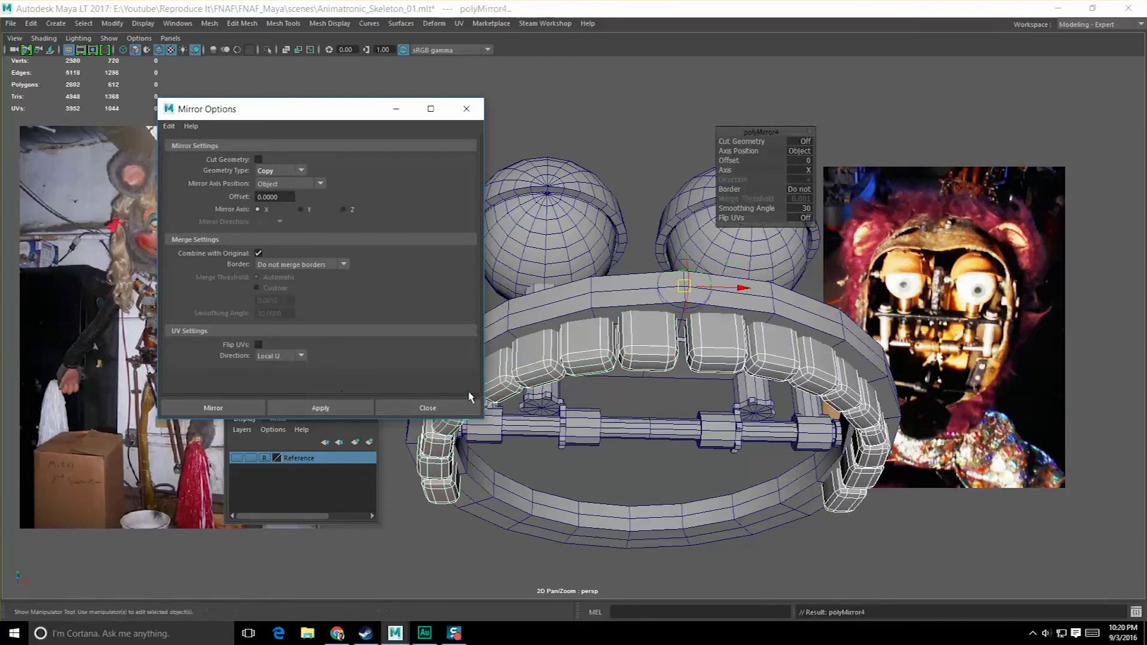
left_click(438, 411)
left_click(571, 221)
left_click_drag(588, 195, 605, 346, "alt")
left_click(605, 191)
left_click(594, 399)
scroll(653, 410, "up", 5)
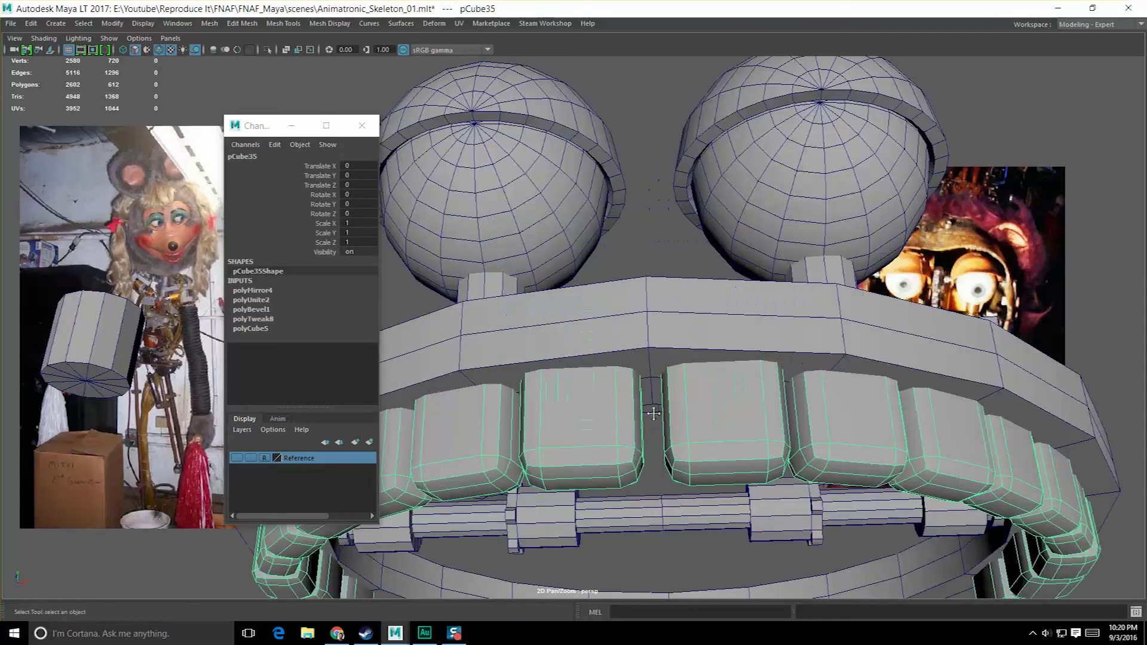
right_click_drag(547, 304, 547, 336)
left_click(546, 353)
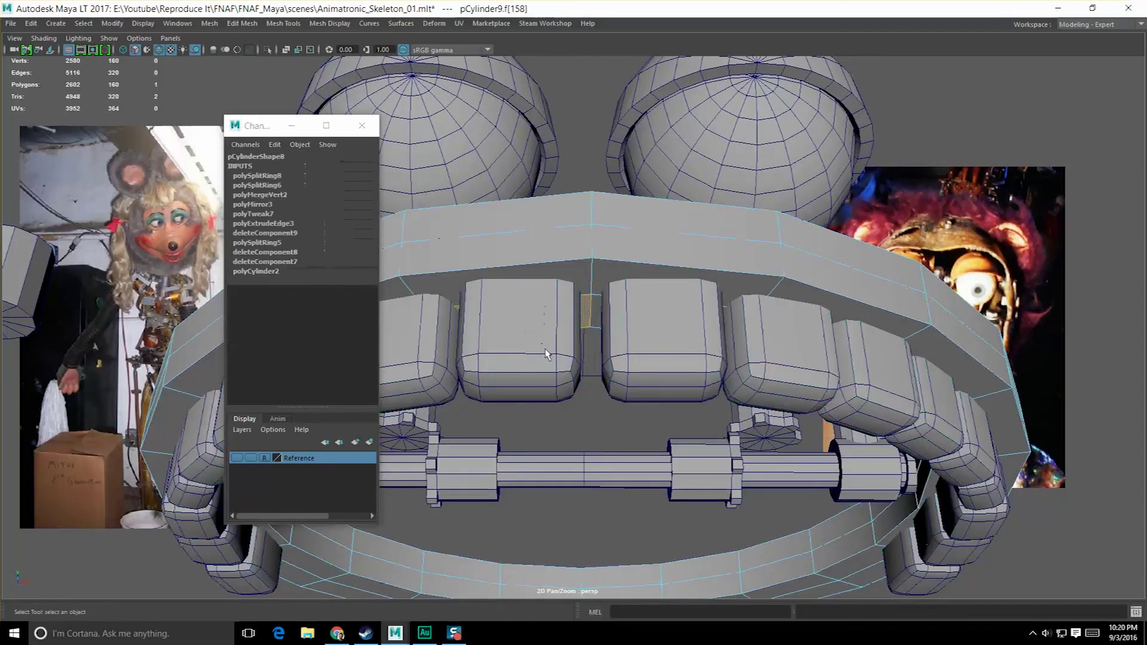
key("F8")
mouse_move(535, 339)
right_mouse_down("shift")
mouse_move(545, 342)
mouse_move(531, 336)
right_mouse_up("shift")
right_click_drag(532, 305, 530, 333)
key("ctrl+z")
key("ctrl+z")
- Try to scale the two front tooth blocks together along X
right_click_drag(534, 389, 550, 402)
left_click(512, 389)
right_click_drag(645, 399, 623, 401, "shift")
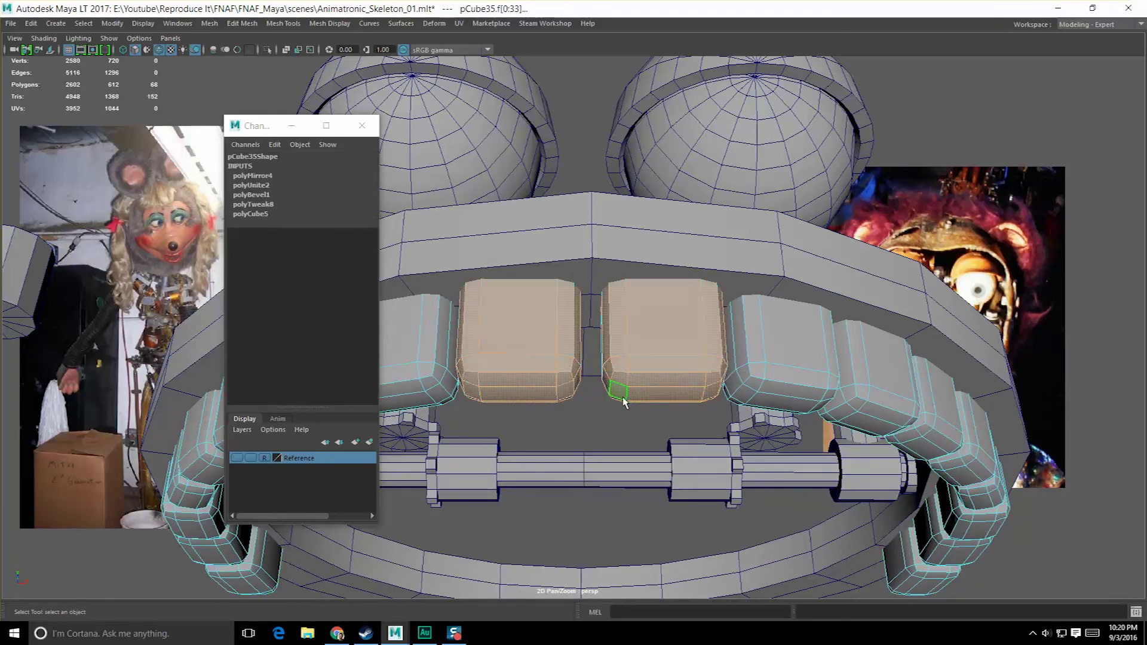
key("r")
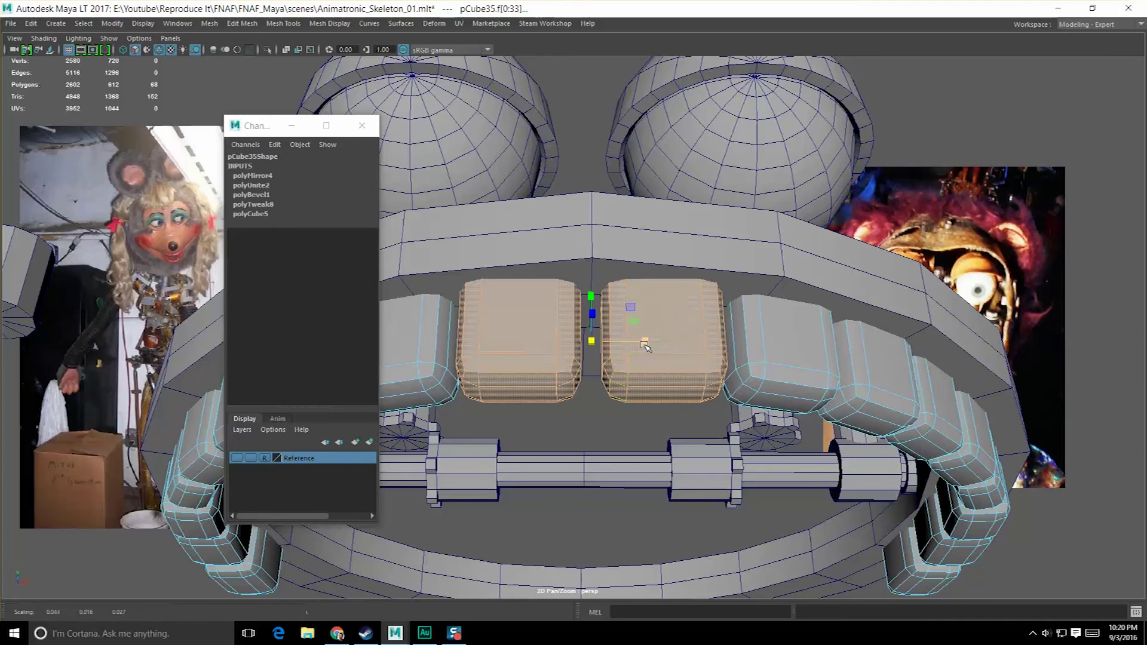
left_click_drag(644, 344, 643, 345)
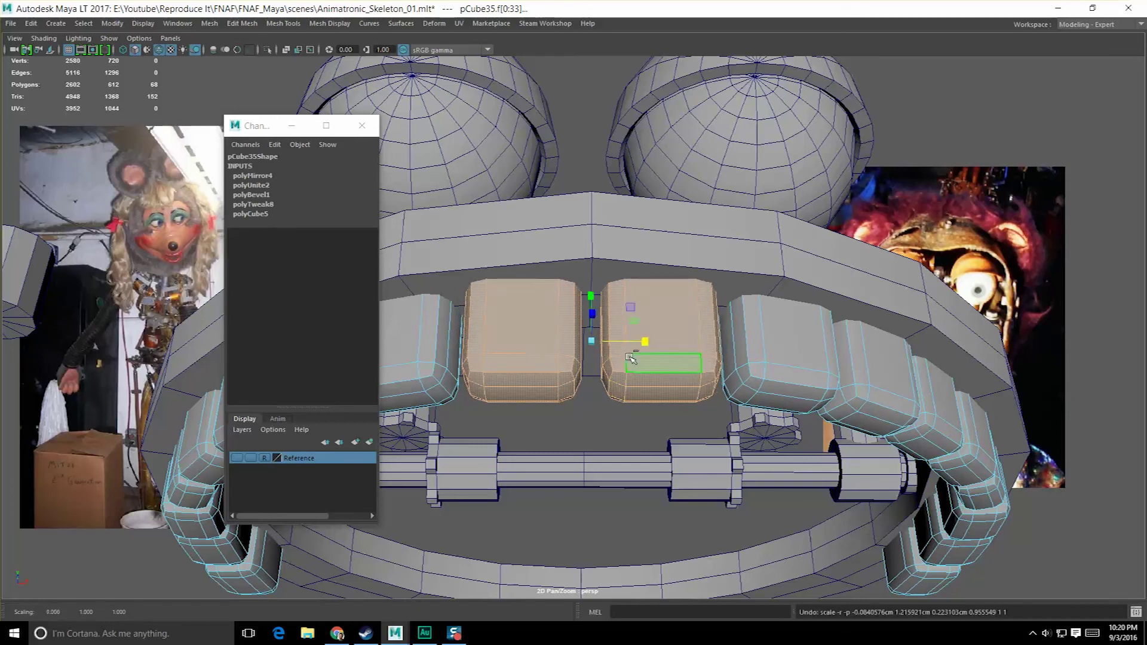
- Select all faces of one front tooth block and nudge it along X toward the ring's front center
left_click(529, 332)
right_click_drag(528, 336, 570, 318, "ctrl")
key("g")
key("g")
left_click_drag(573, 341, 583, 342)
- Select all faces of the other front tooth block and nudge it along X toward the center to narrow the gap
left_click(645, 341)
right_click_drag(645, 341, 688, 324, "ctrl")
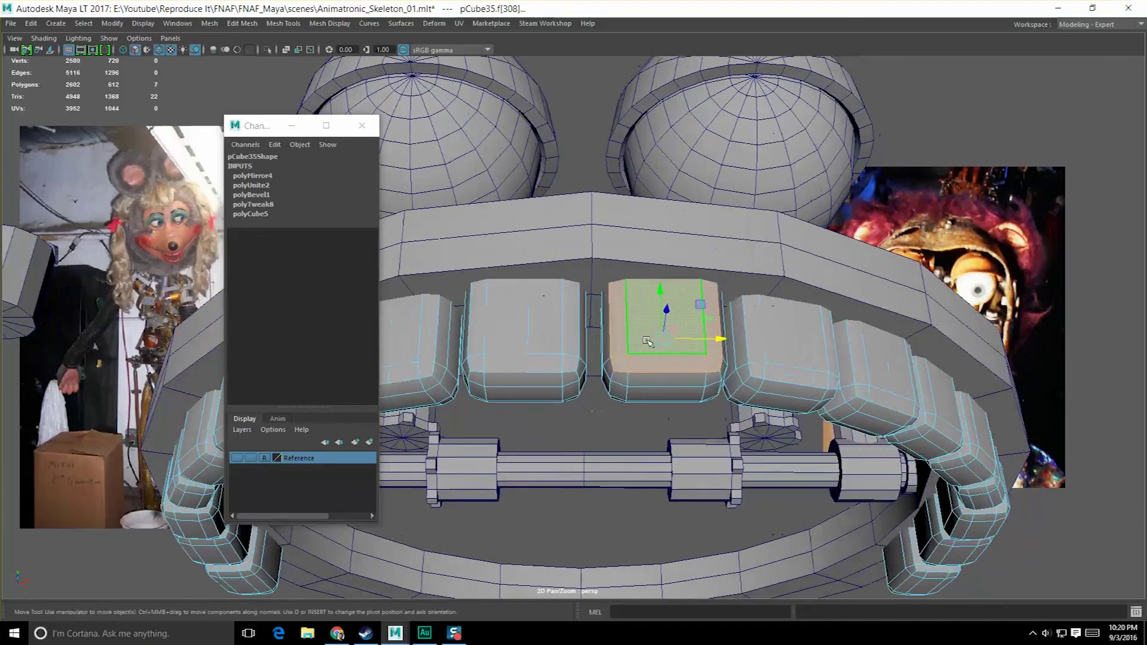
key("greater")
left_click(625, 402, "ctrl")
left_click(625, 402)
key("ctrl+z")
key("ctrl+z")
key("ctrl+z")
key("less")
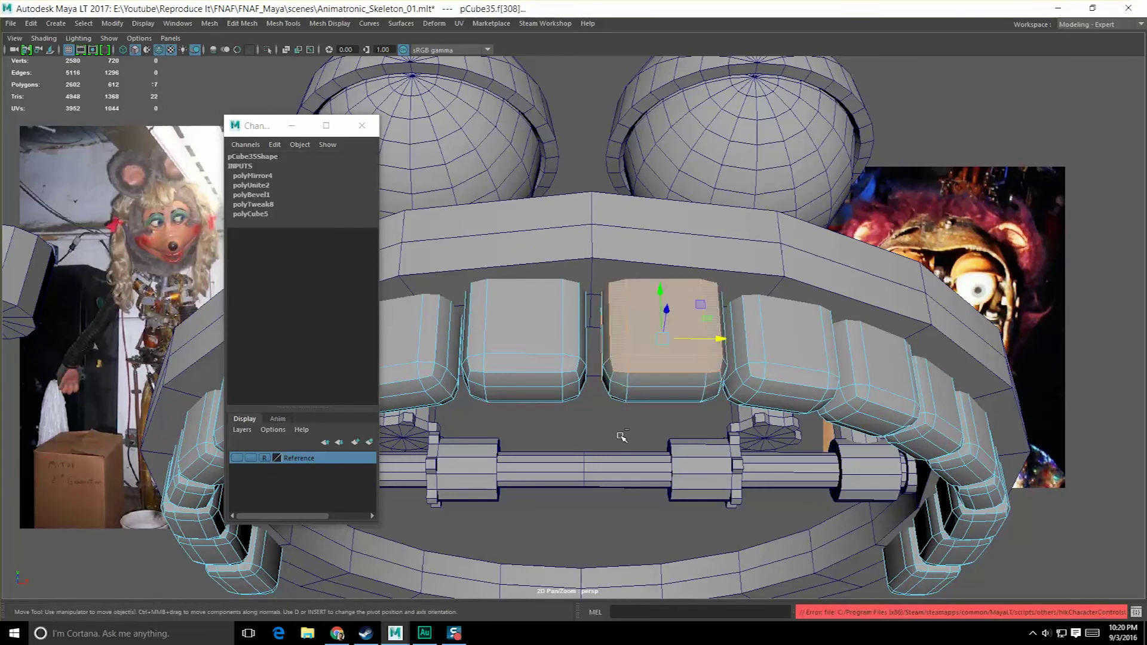
right_click_drag(646, 361, 638, 406)
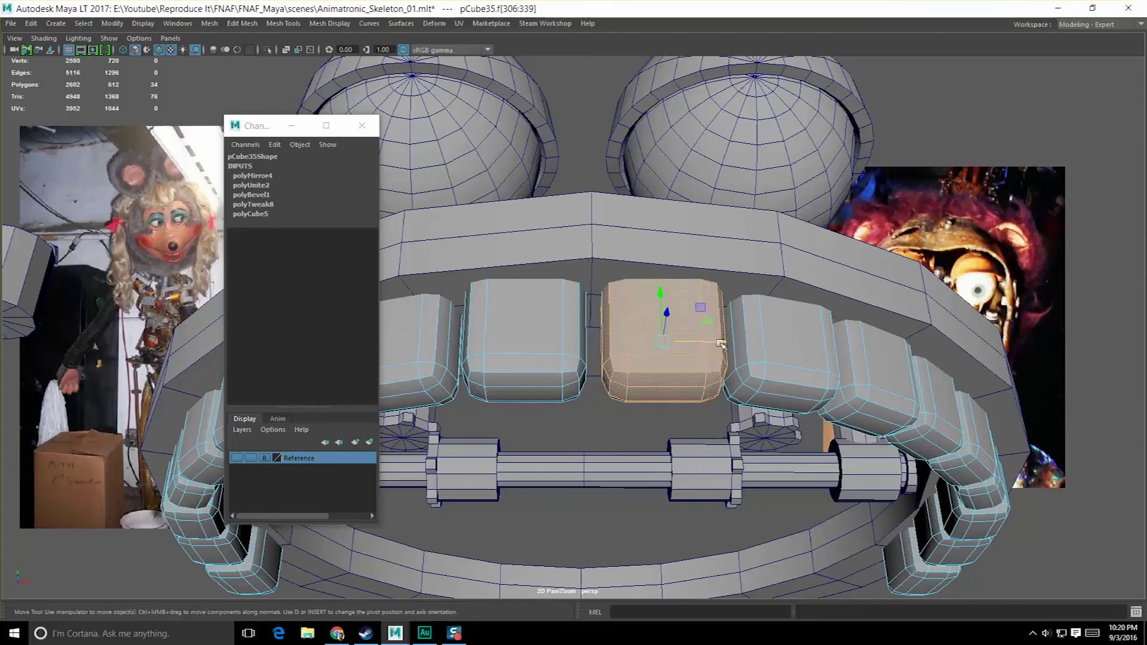
left_click_drag(722, 344, 720, 344)
middle_click_drag(717, 343, 703, 367, "alt")
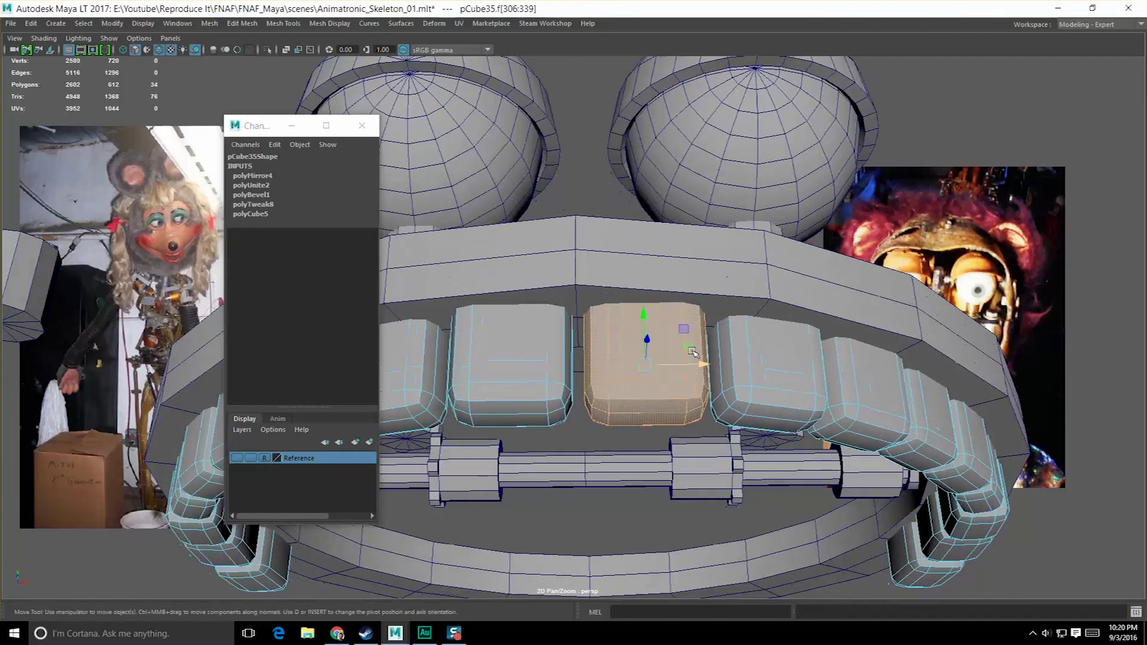
- Return to object mode and show all hidden objects in the scene
scroll(688, 347, "down", 6)
key("F8")
left_click(791, 201)
left_click_drag(612, 202, 607, 320, "alt")
left_click_drag(592, 386, 552, 245, "alt")
left_click(618, 281)
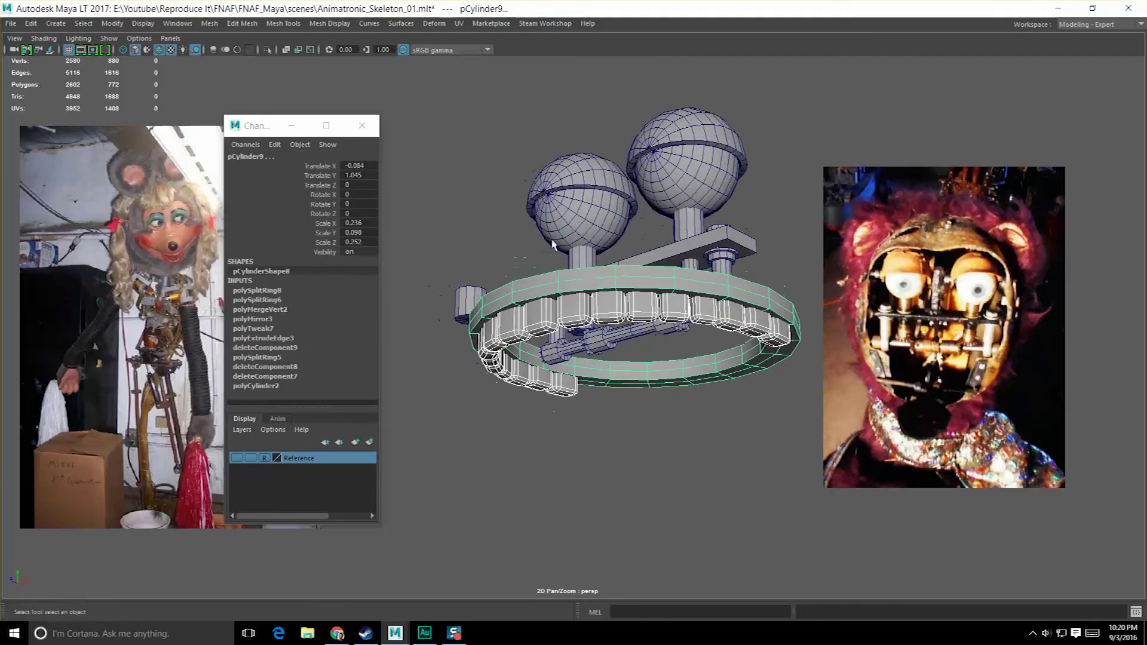
left_click(143, 24)
mouse_move(330, 101)
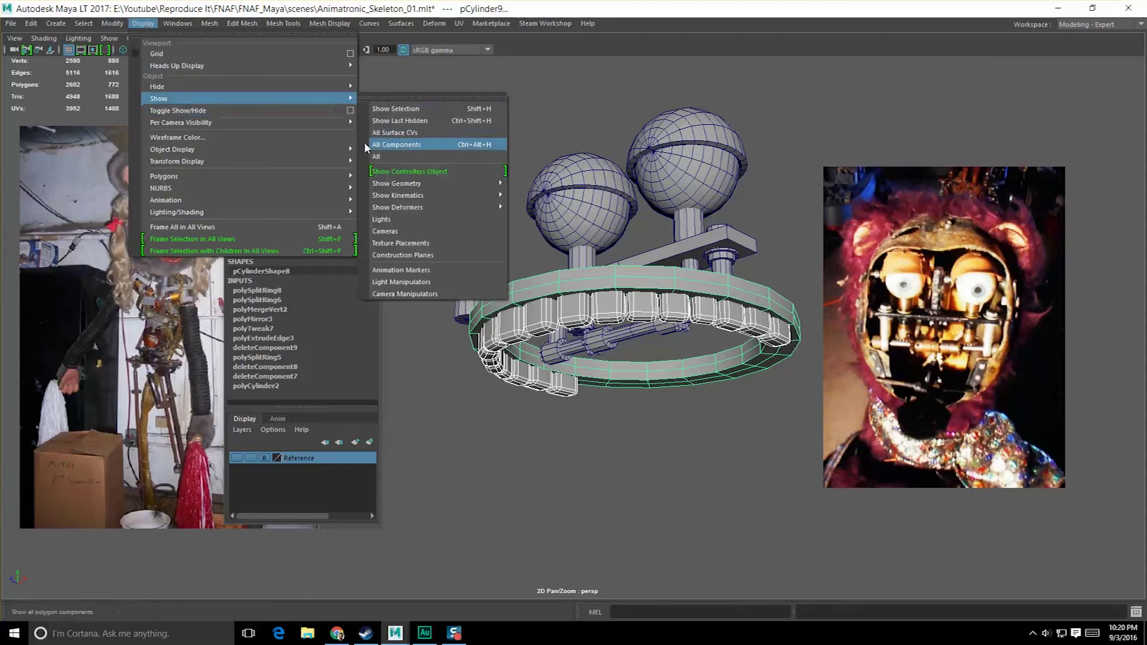
left_click(376, 157)
- Duplicate the mirrored tooth mesh in place
left_click_drag(474, 153, 583, 346, "alt")
left_click(596, 311)
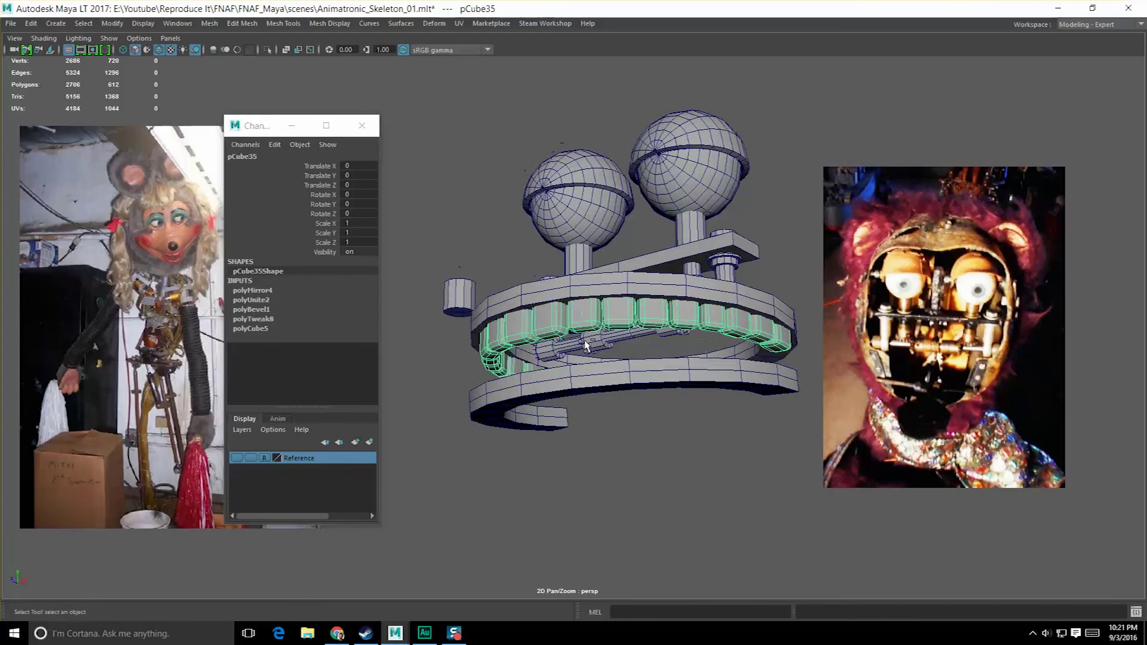
key("ctrl+d")
key("w")
key("e")
- Delete the old half ring below the upper teeth
left_click(578, 385)
left_click_drag(580, 385, 577, 406, "alt")
left_click(577, 407)
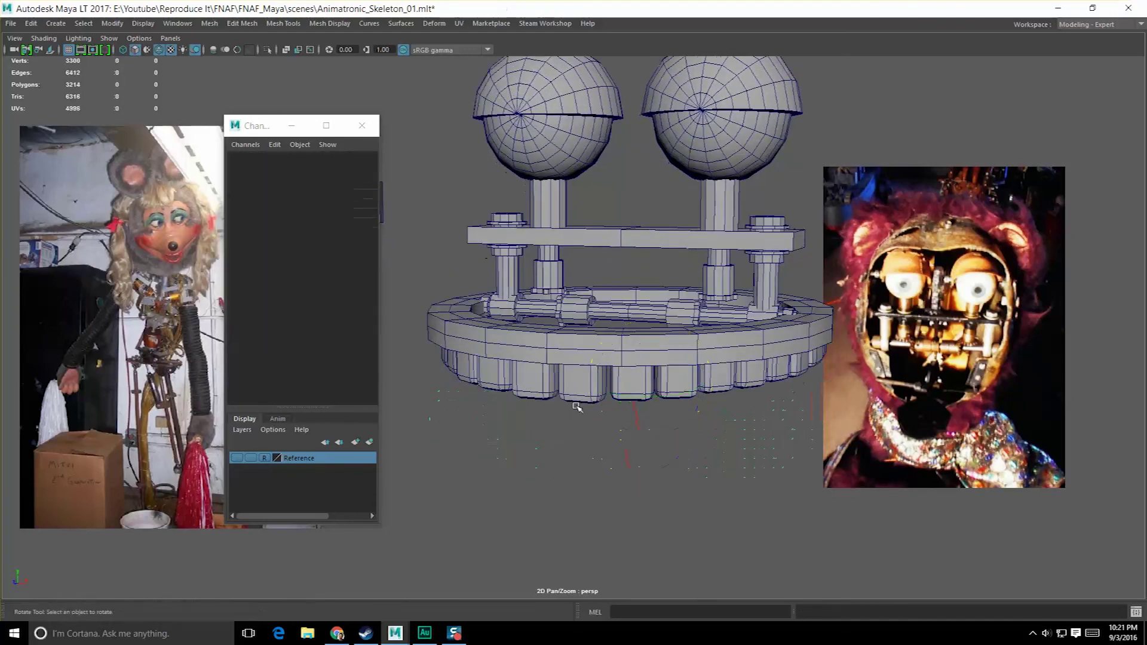
- Combine the upper ring and a tooth mesh into a single object
left_click(575, 404)
left_click(579, 389)
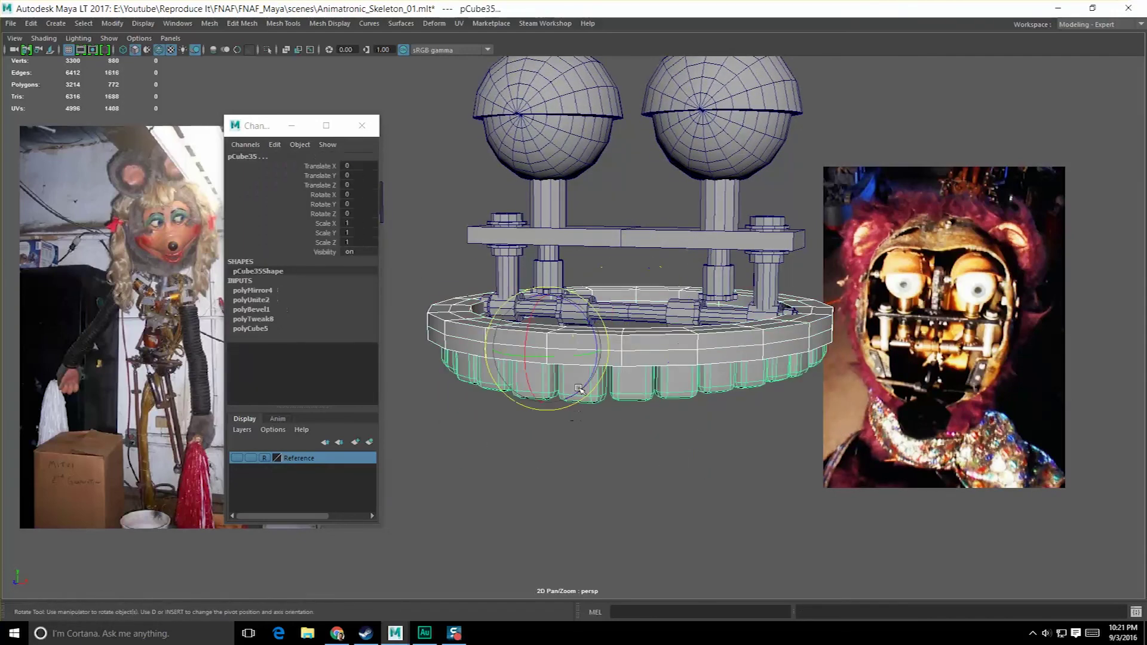
right_click(468, 271, "shift")
right_click(533, 270, "shift")
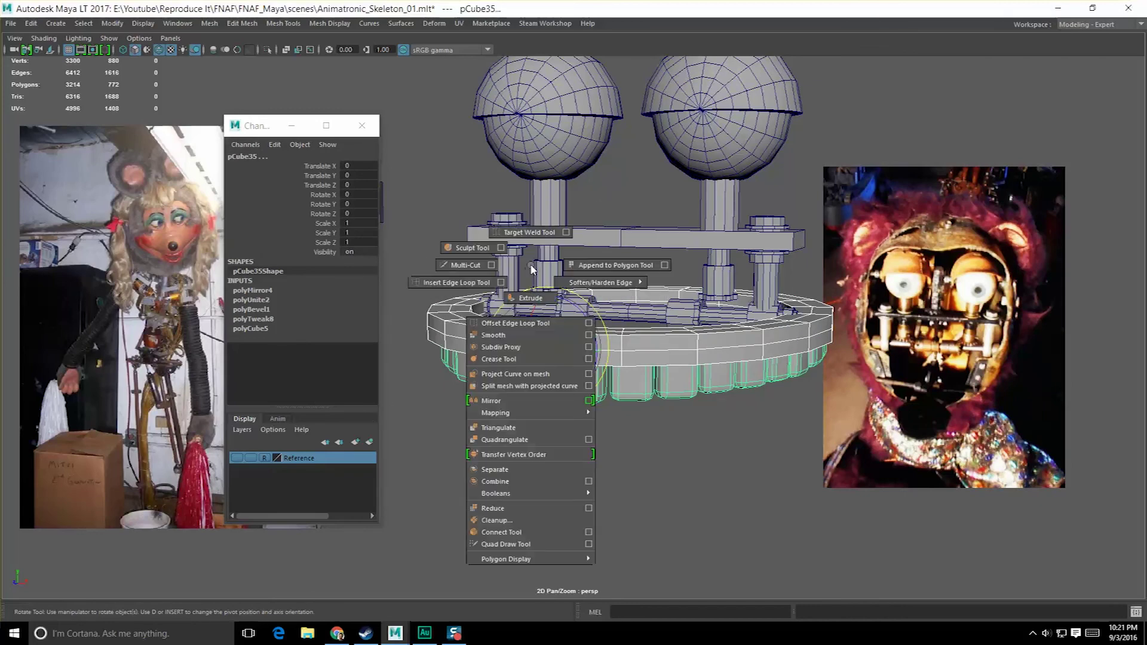
left_click(512, 483)
- Try duplicating the combined upper jaw and lowering the copy to Translate Y -0.086
key("alt+shift+d")
key("w")
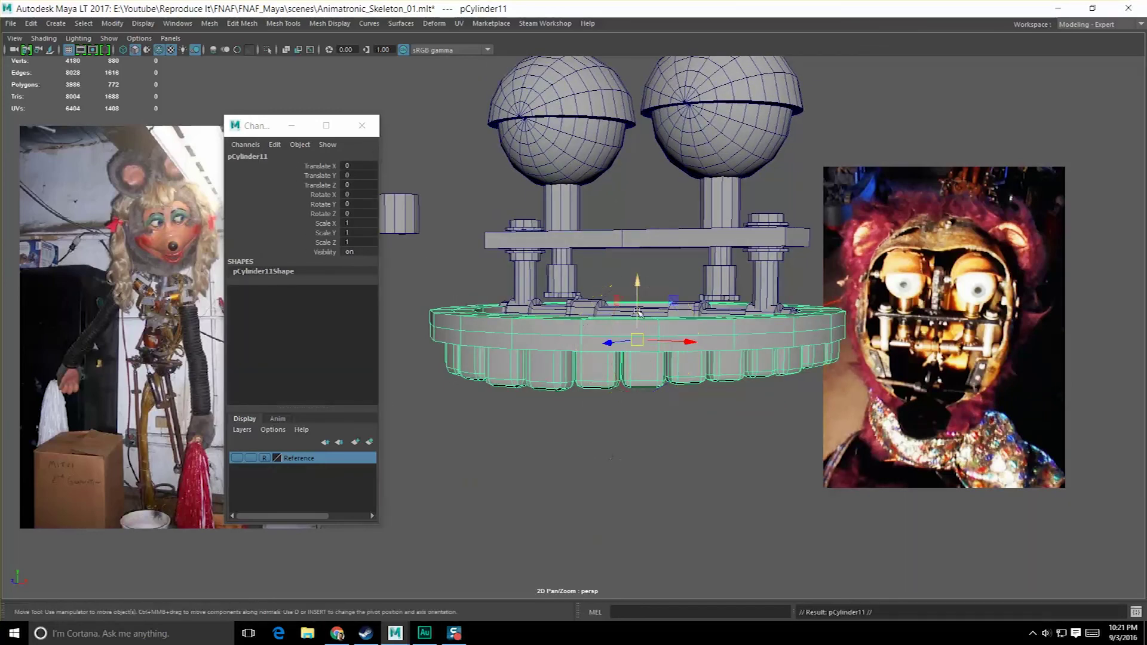
left_click_drag(637, 312, 637, 353)
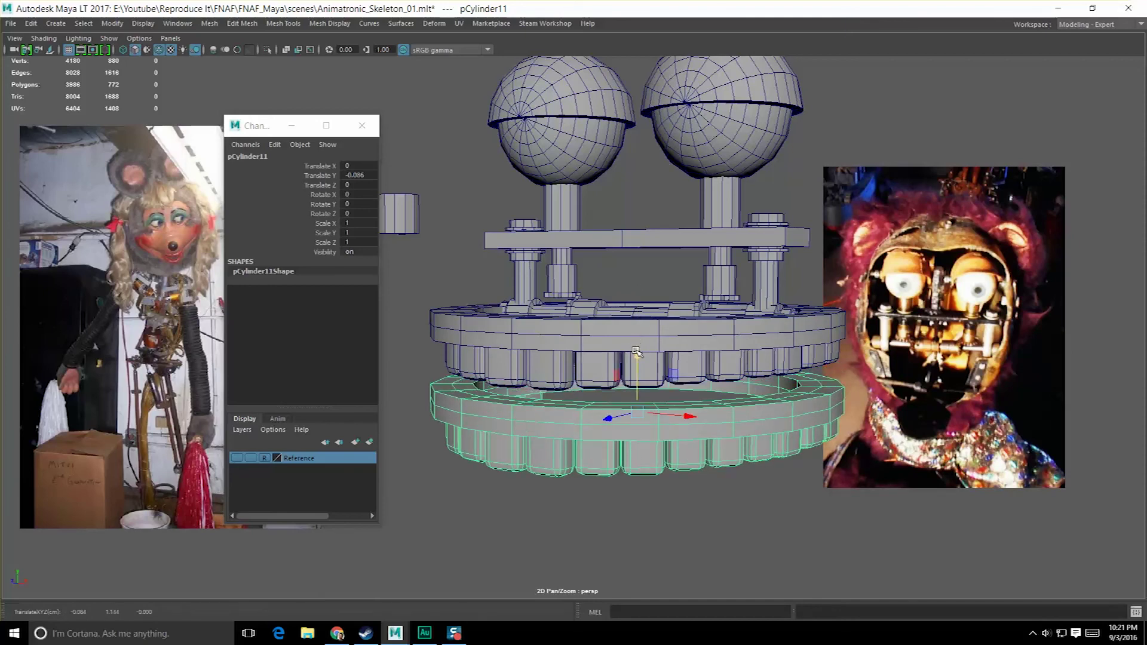
key("Delete")
- Delete the leftover duplicate tooth mesh overlapping the combined upper jaw
left_click(607, 345)
left_click(596, 335, "shift")
left_click(598, 392)
left_click(597, 388)
left_click(609, 328, "shift")
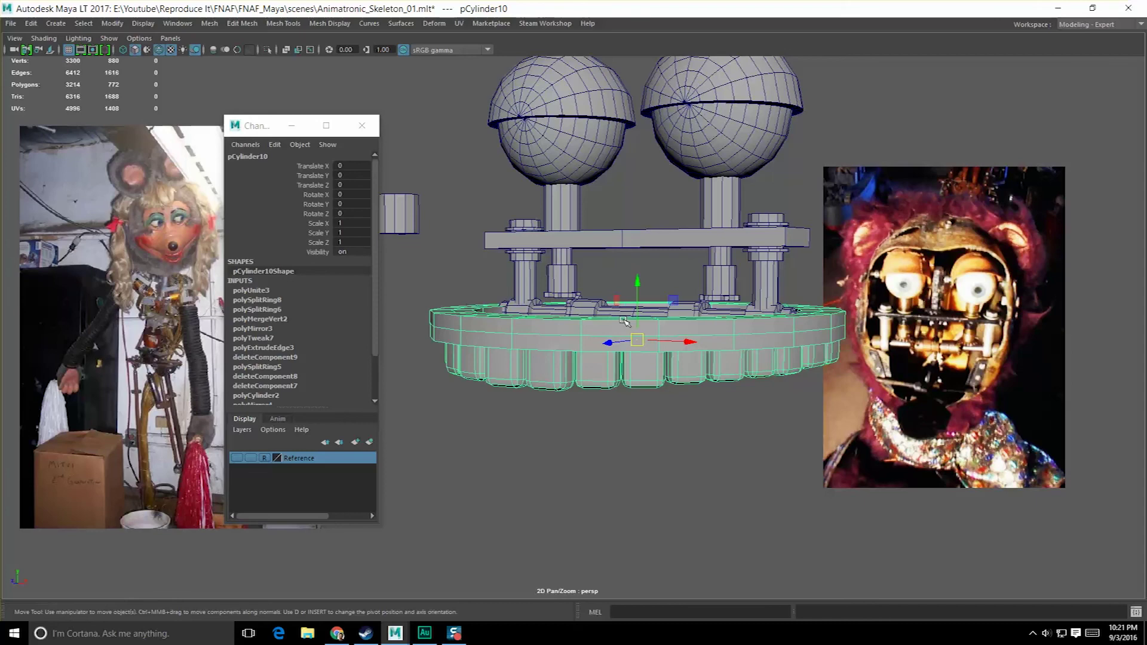
left_click(607, 392)
key("Delete")
- Mirror the combined upper jaw across Y as a separate, uncombined copy about the object pivot, with an offset of about -0.037
left_click(620, 361)
right_click(580, 341, "shift")
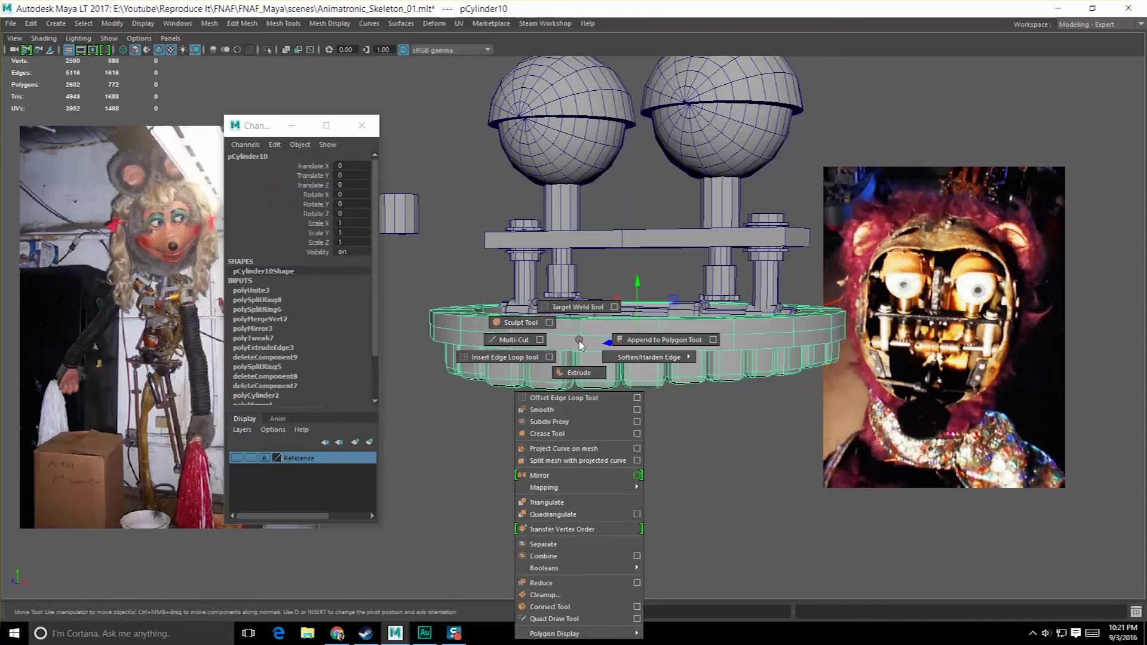
left_click(635, 475)
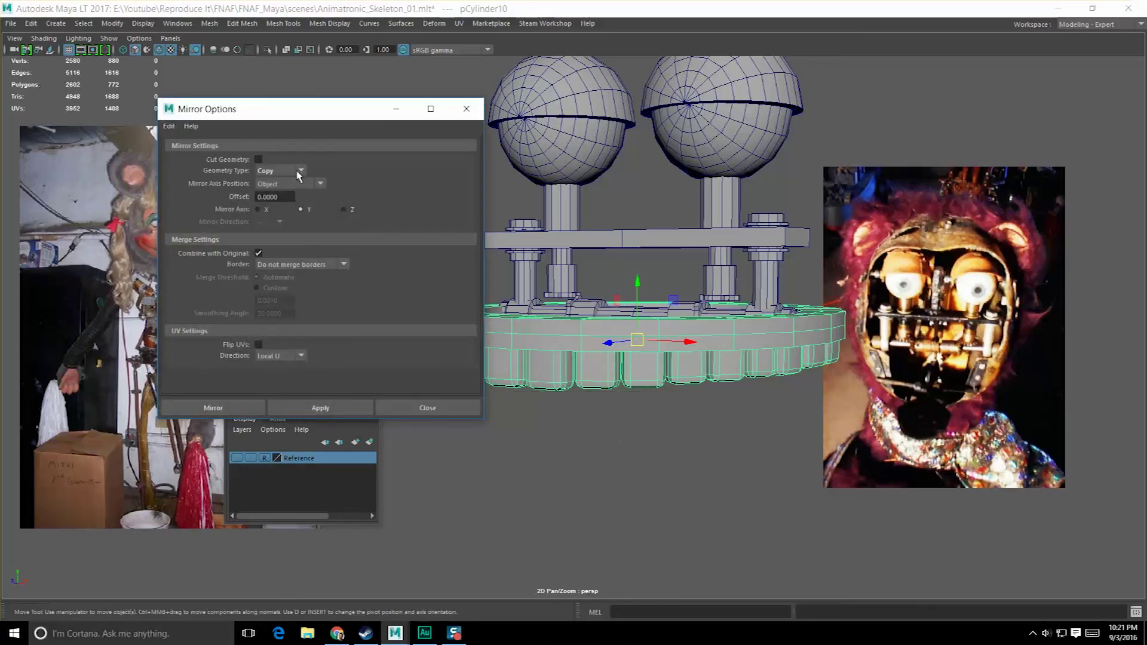
left_click(294, 270)
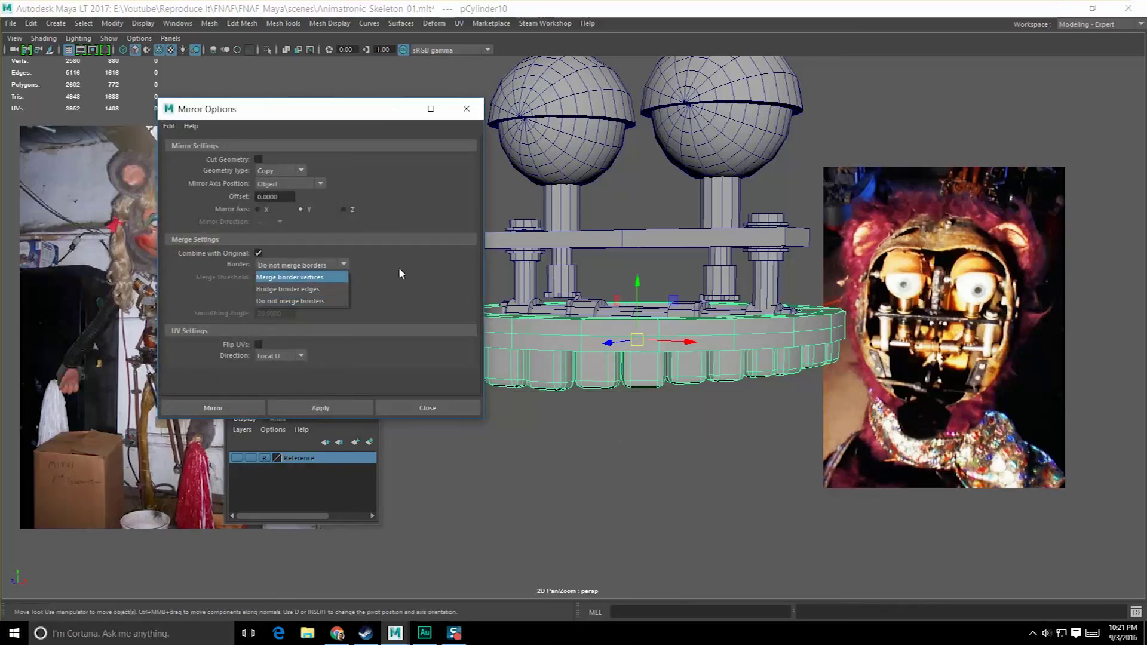
left_click(276, 266)
left_click(329, 409)
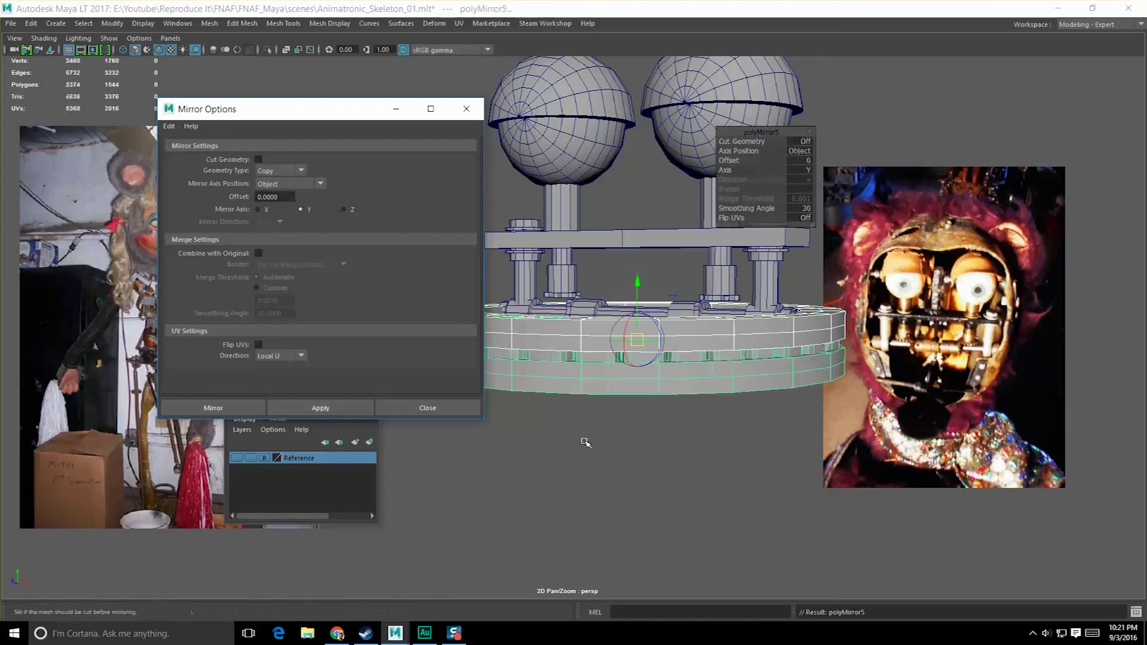
left_click_drag(637, 312, 601, 341)
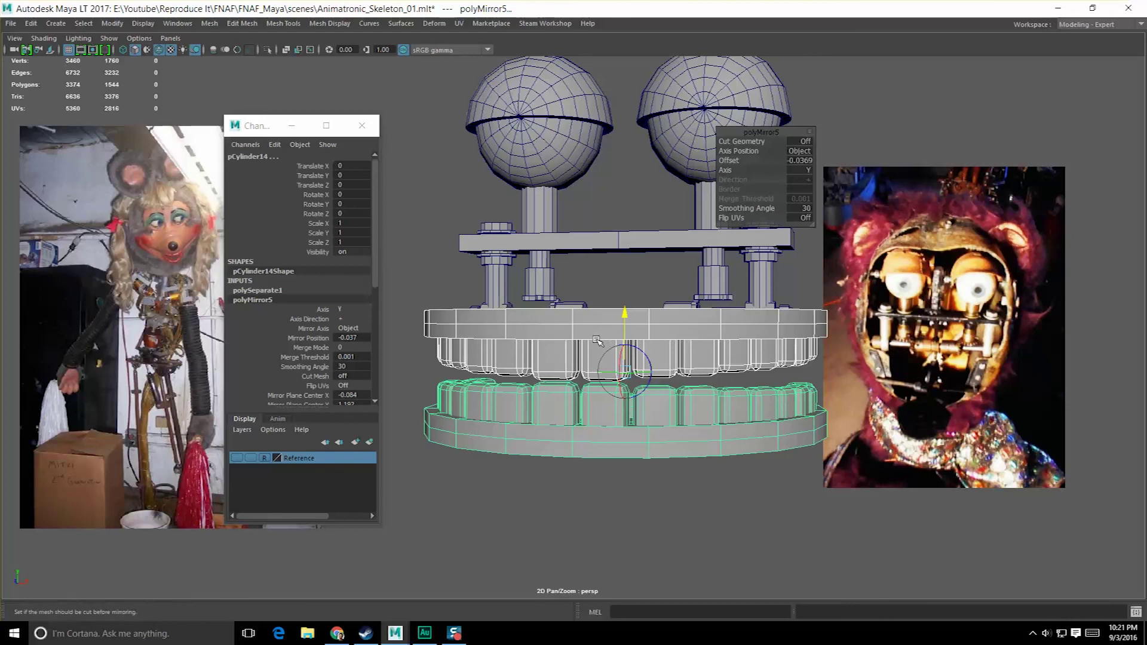
- Center the pivot of the mirrored lower jaw
key("r")
left_click_drag(565, 393, 602, 438, "alt")
key("space")
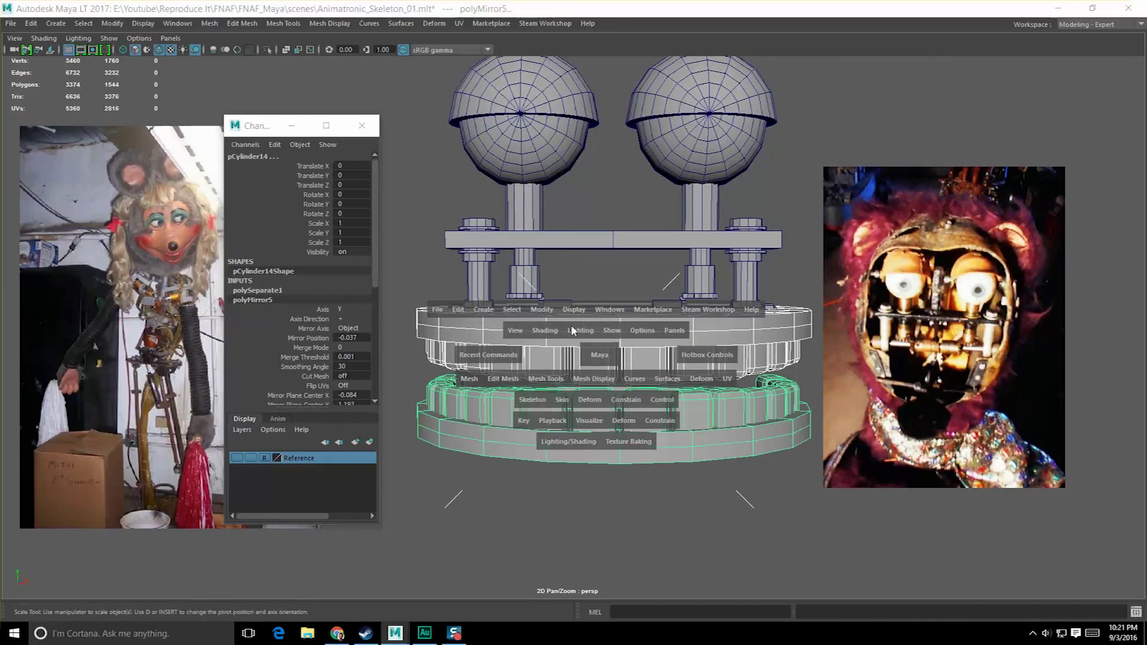
left_click(546, 379)
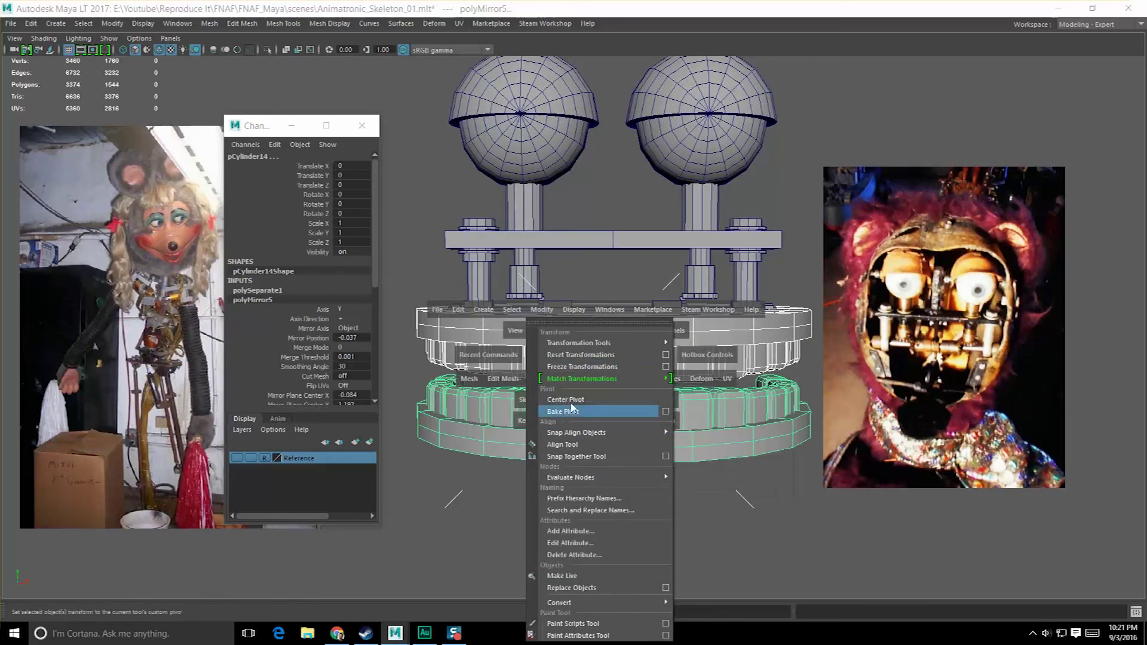
left_click(600, 402)
left_click_drag(597, 402, 656, 403, "alt")
key("ctrl+z")
- Delete the rear ring faces of the lower jaw behind its last teeth, leaving an open horseshoe shape
left_click(652, 441)
left_click_drag(661, 425, 649, 423, "alt")
left_click_drag(621, 364, 616, 414, "alt")
right_click_drag(615, 413, 611, 342)
left_click_drag(622, 382, 574, 407, "alt")
left_click_drag(732, 515, 732, 515)
left_click_drag(732, 515, 731, 513, "alt")
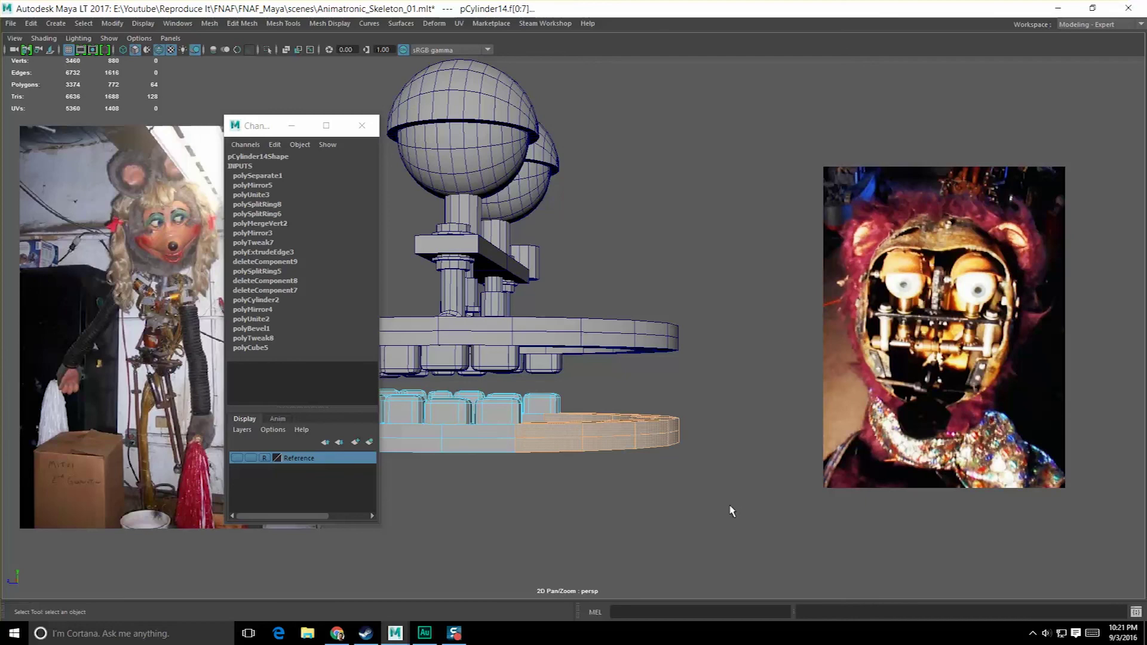
left_click_drag(777, 481, 835, 497, "alt")
left_click_drag(836, 497, 809, 511, "alt")
key("Delete")
left_click_drag(745, 476, 723, 481, "alt")
left_click(739, 465)
key("Delete")
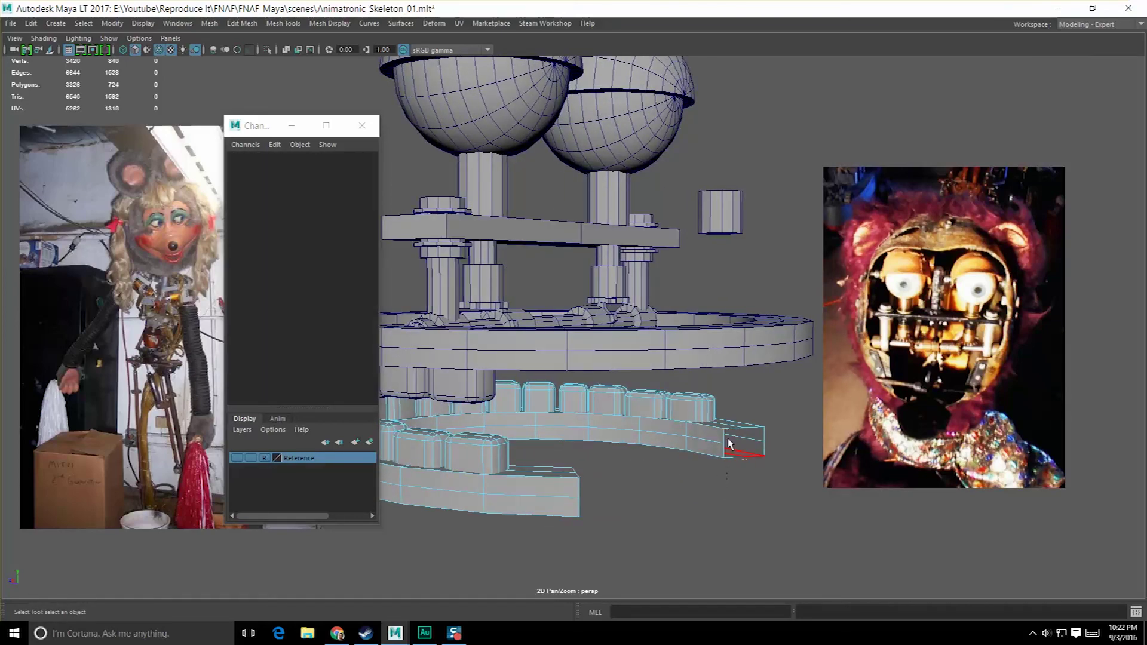
- Fill the hole at one open end of the lower jaw's horseshoe ring
right_click_drag(728, 303, 734, 402)
right_click_drag(728, 304, 731, 273)
left_click_drag(758, 470, 740, 497, "alt")
middle_click_drag(740, 497, 740, 440, "alt")
right_click_drag(740, 441, 765, 421, "alt")
left_click_drag(765, 421, 561, 458, "alt")
middle_click_drag(561, 459, 605, 412, "alt")
right_click_drag(604, 413, 641, 421, "alt")
mouse_move(760, 304)
right_mouse_down()
mouse_move(769, 310)
mouse_move(767, 297)
right_mouse_up()
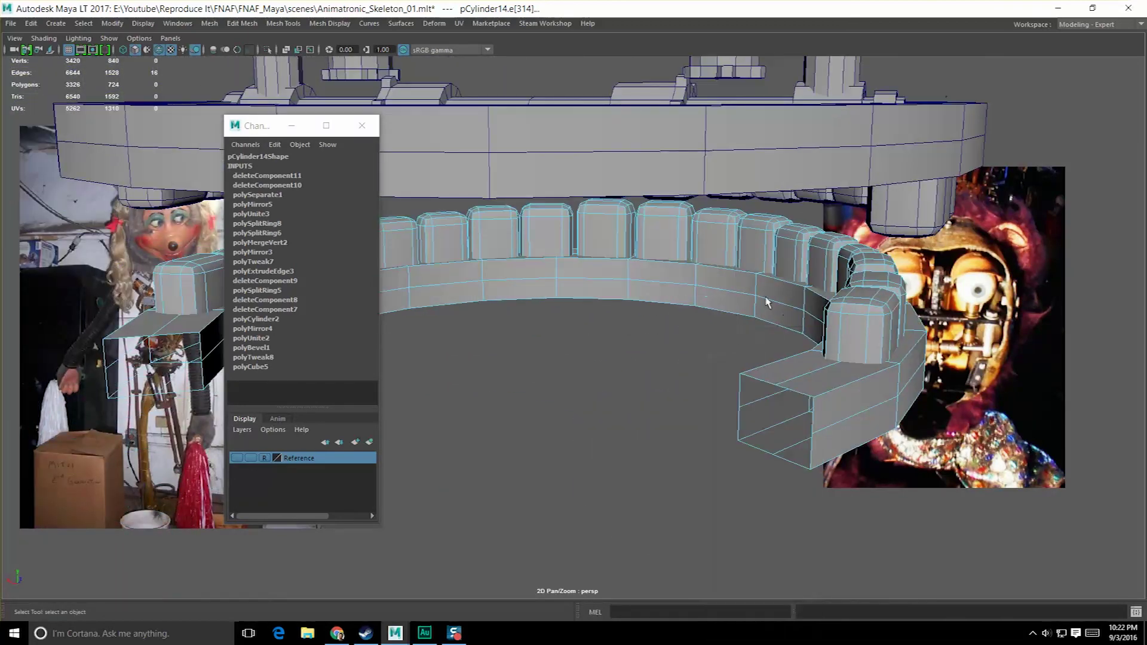
right_click_drag(760, 383, 728, 525, "shift")
- Fill the hole at the opposite open end of the lower jaw ring
middle_click_drag(430, 494, 704, 476, "alt")
left_click_drag(704, 477, 523, 427, "alt")
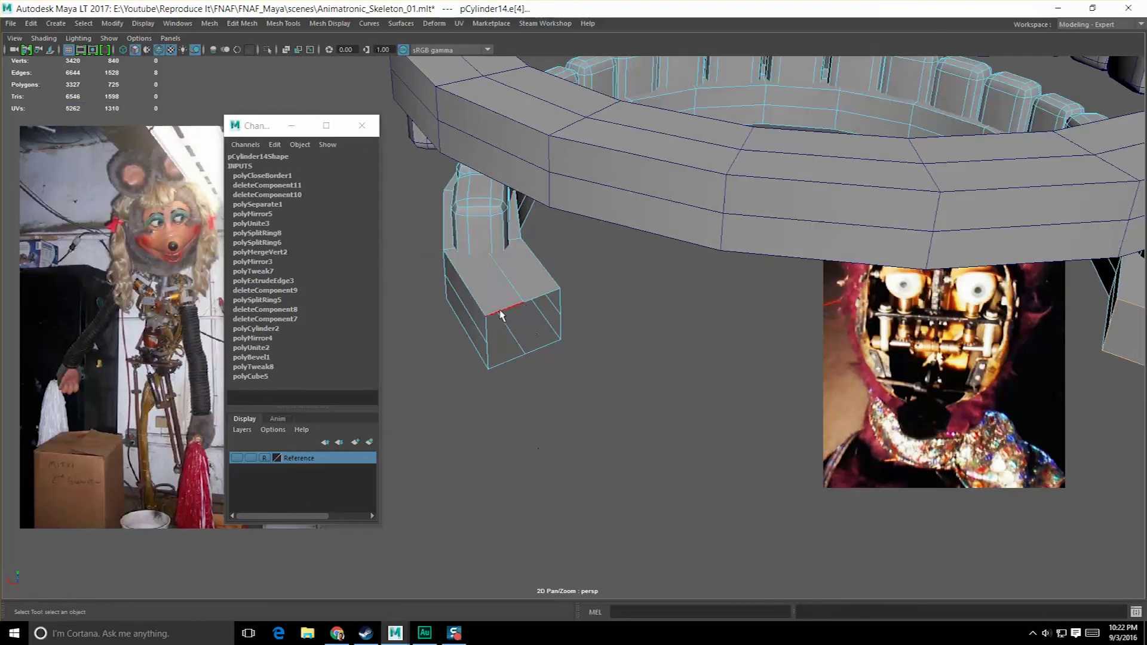
right_click_drag(500, 315, 464, 463, "shift")
- Multi-cut horizontal and vertical middle edges across both end caps of the lower jaw ring
right_click_drag(487, 317, 421, 318, "shift")
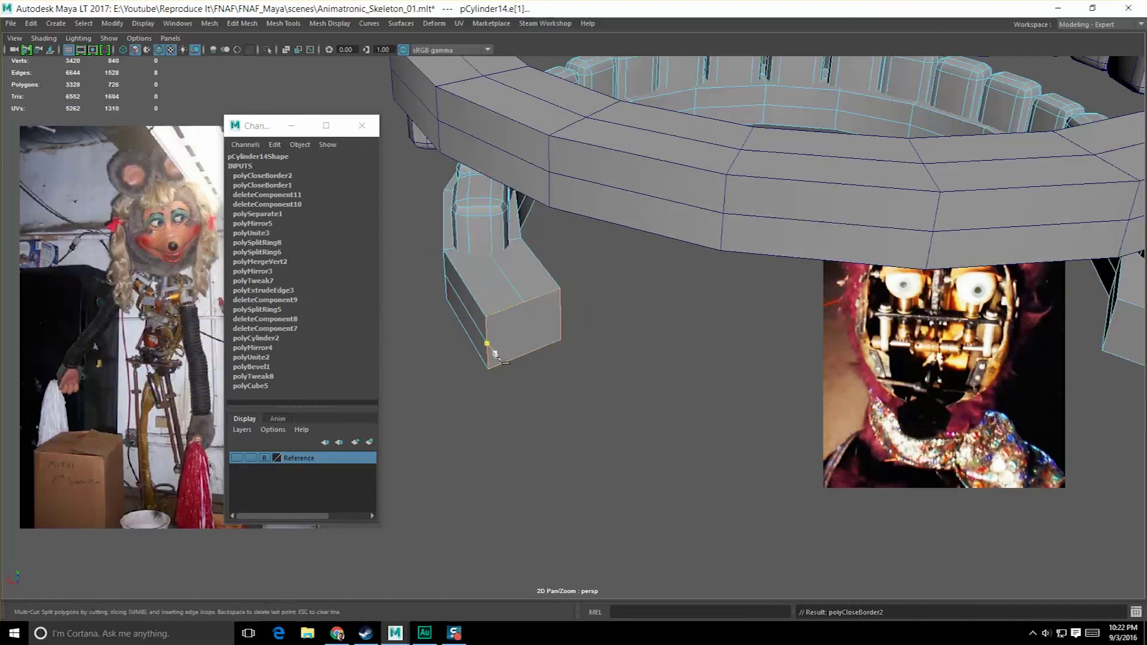
left_click(561, 315)
key("Return")
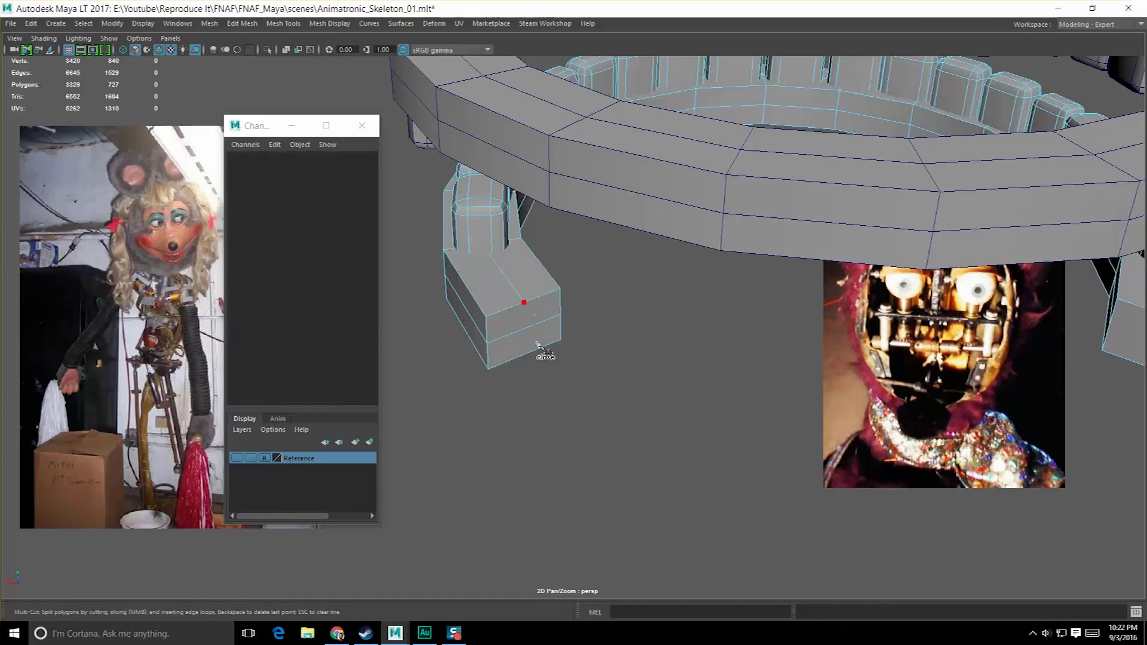
left_click_drag(649, 380, 689, 409, "alt")
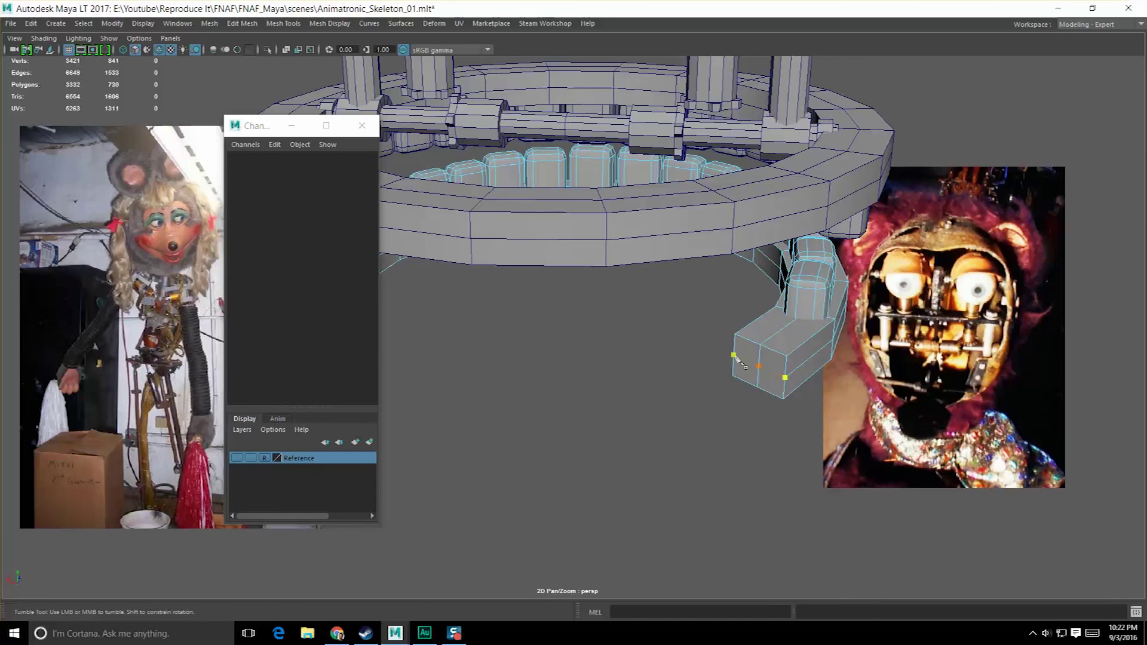
right_click(720, 399)
right_click_drag(720, 399, 693, 436, "alt")
left_click_drag(586, 422, 652, 420, "alt")
middle_click_drag(651, 421, 656, 418, "alt")
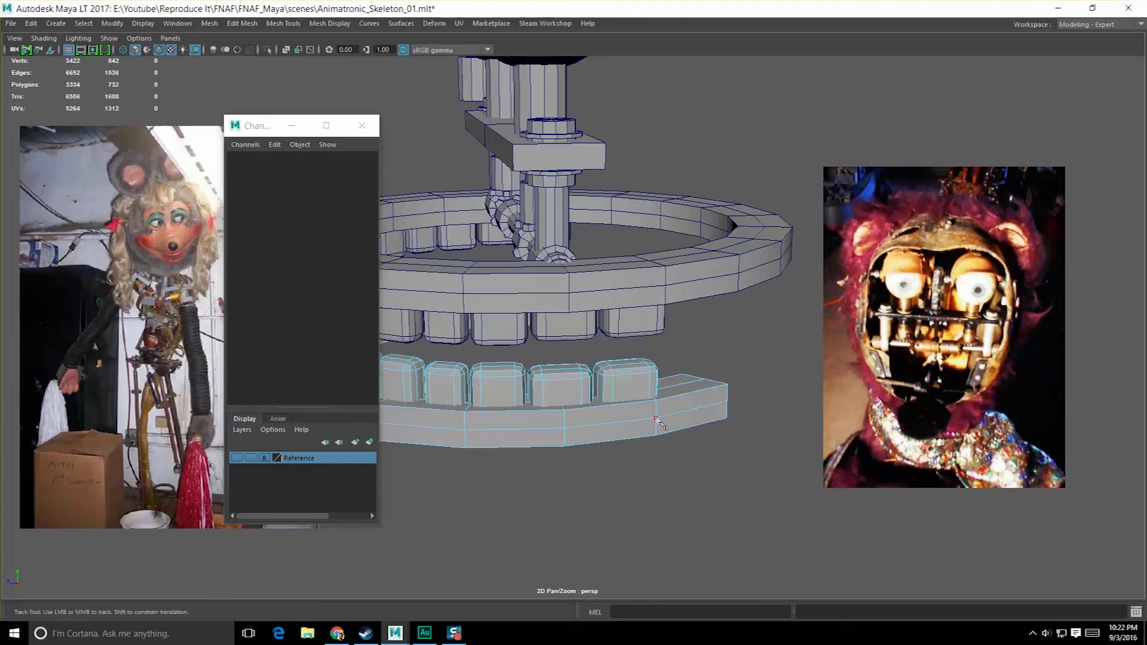
- Return to object mode and scale the lower jaw to 0.911 along X
key("F8")
left_click(659, 488)
right_click_drag(658, 492, 590, 458, "alt")
left_click_drag(590, 458, 643, 459, "alt")
left_click(583, 363)
key("e")
key("r")
key("ctrl+z")
left_click_drag(597, 424, 610, 422, "alt")
- Move the lower jaw's pivot to its rear end to act as a hinge
key("e")
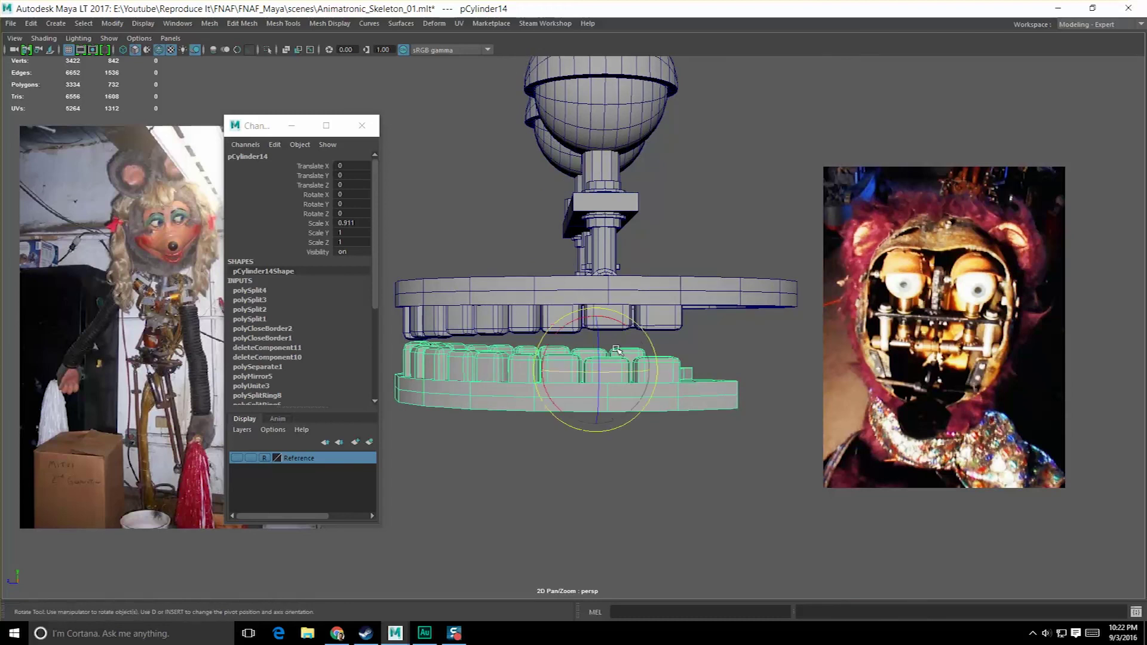
left_click_drag(616, 350, 633, 402, "alt")
key("d")
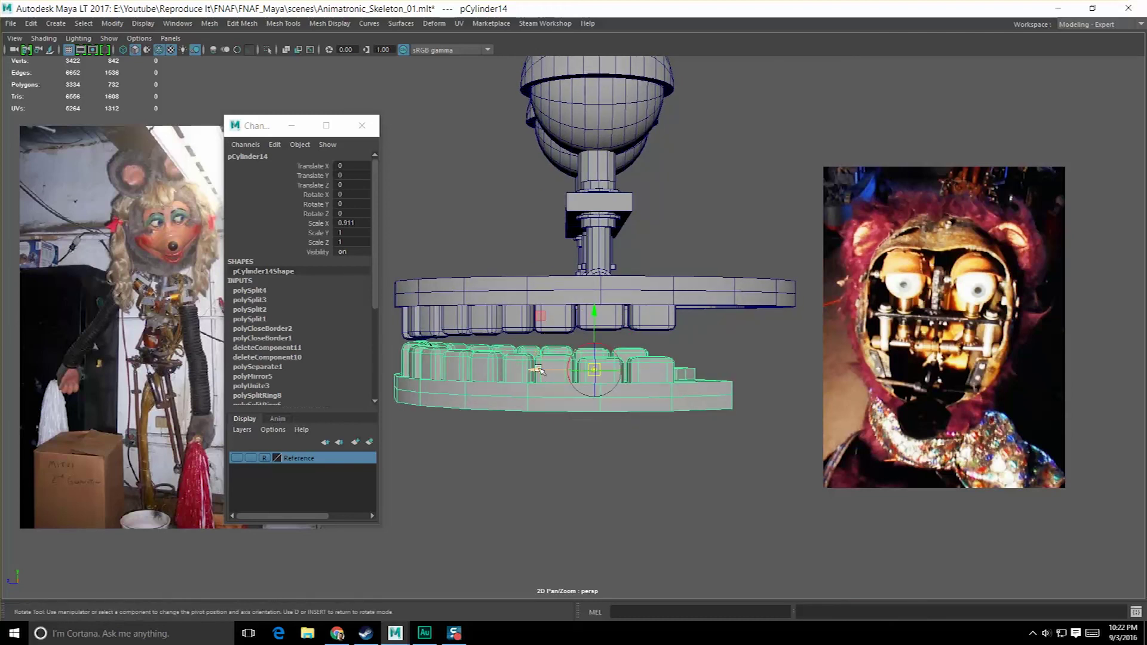
left_click(686, 389)
key("d")
- Rotate the lower jaw about its rear pivot so its front tilts downward into an open mouth
left_click_drag(686, 389, 671, 446, "alt")
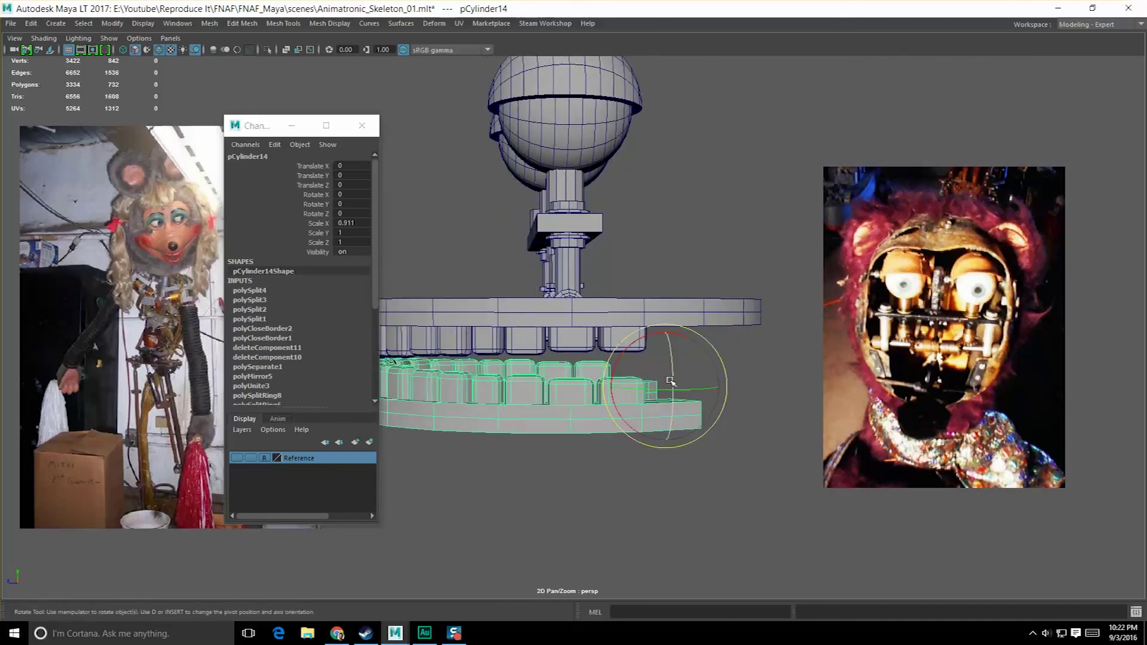
left_click_drag(647, 337, 635, 344)
key("q")
left_click(663, 261)
scroll(595, 435, "down", 2)
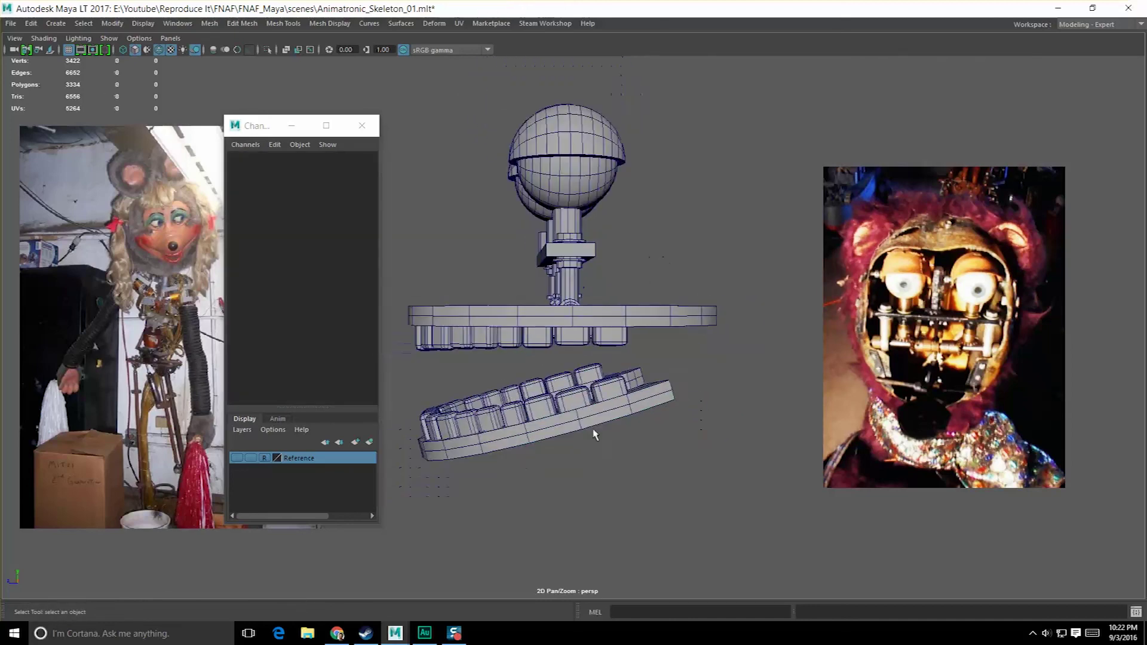
- Adjust the tilted lower jaw's height below the upper teeth with the Move tool
left_click_drag(594, 435, 605, 429, "alt")
left_click(600, 424)
key("w")
left_click_drag(649, 312, 636, 528)
left_click(672, 494)
- Save the scene with the opened lower jaw
left_click_drag(671, 494, 678, 489, "alt")
key("ctrl+s")
left_click_drag(689, 356, 665, 372, "alt")
left_click_drag(638, 312, 680, 391, "alt")
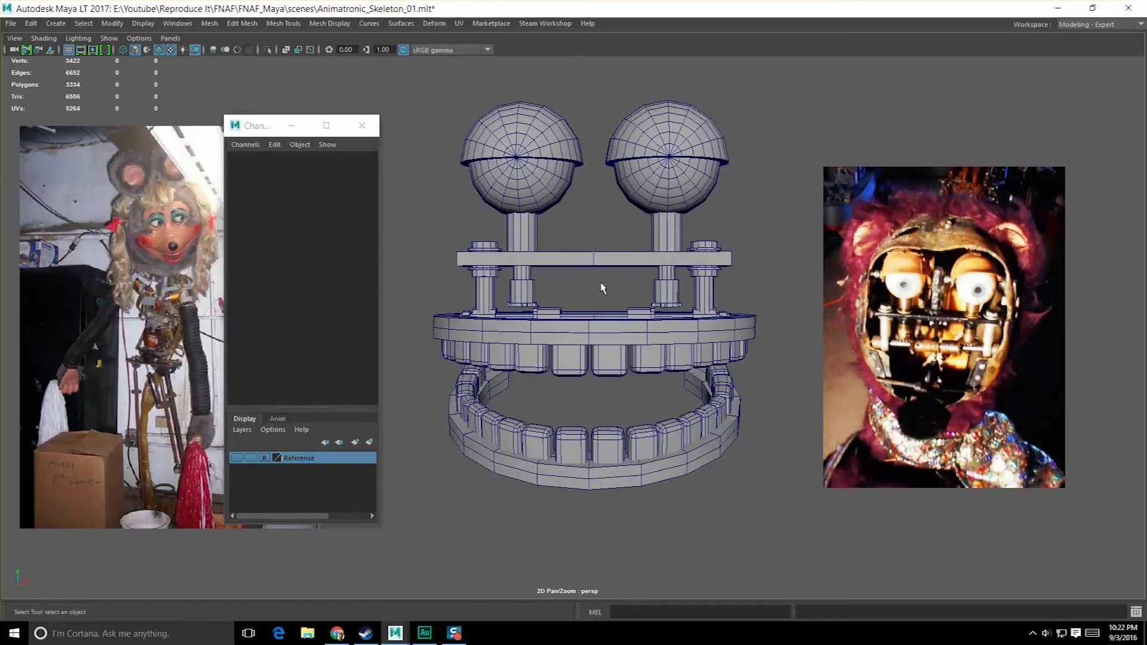
left_click_drag(583, 187, 595, 226, "alt")
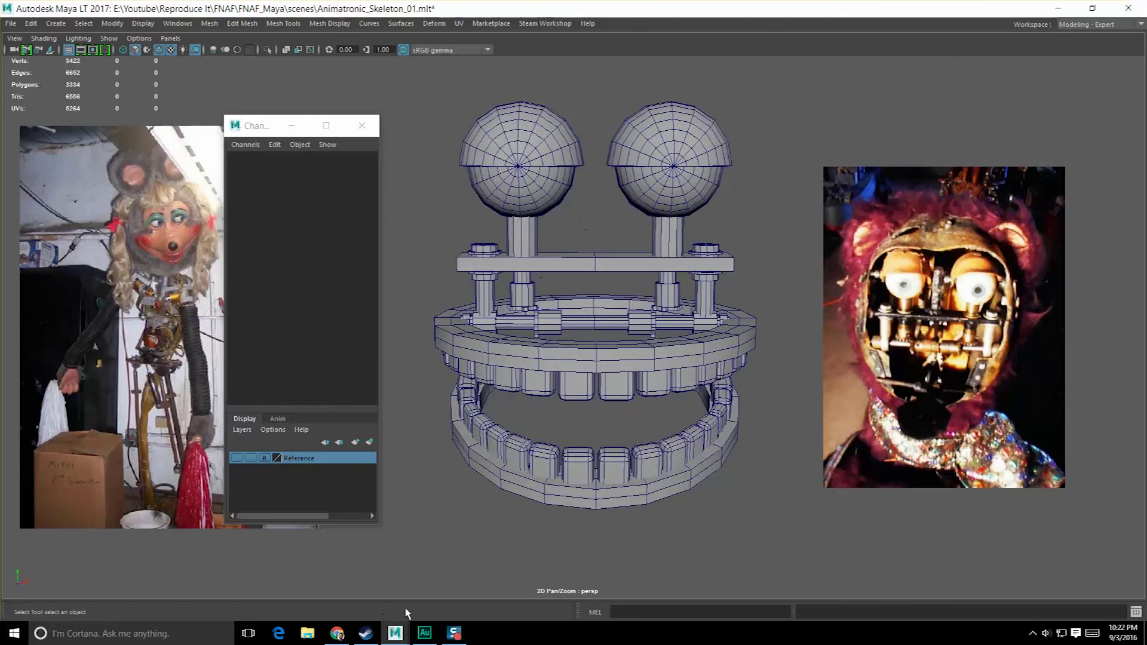